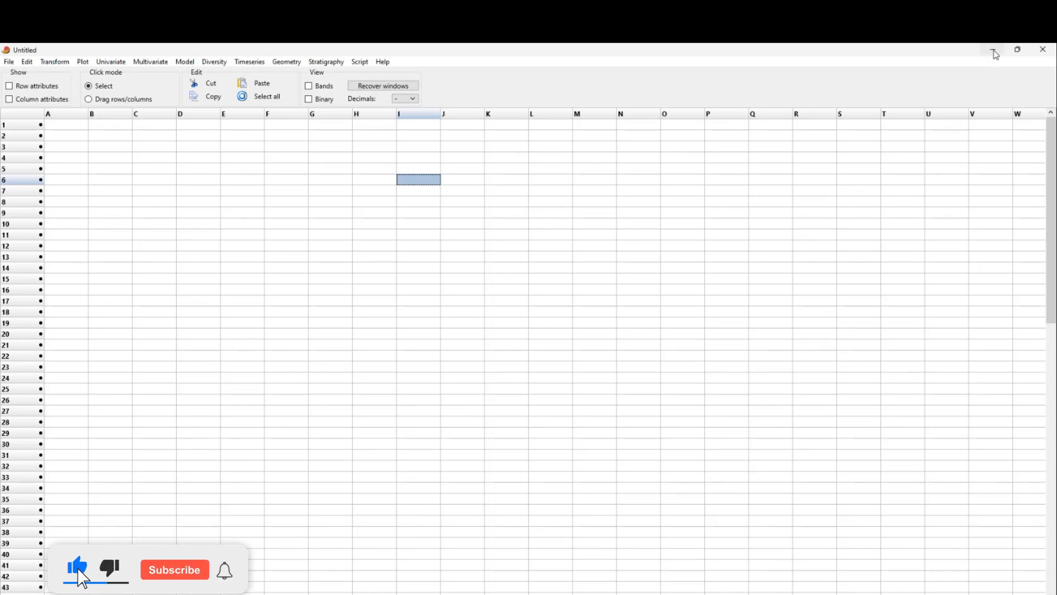
- Minimize the open statistics program and the past4.04 folder window to show the desktop
{"action": "left_click", "coordinate": [996, 55]}
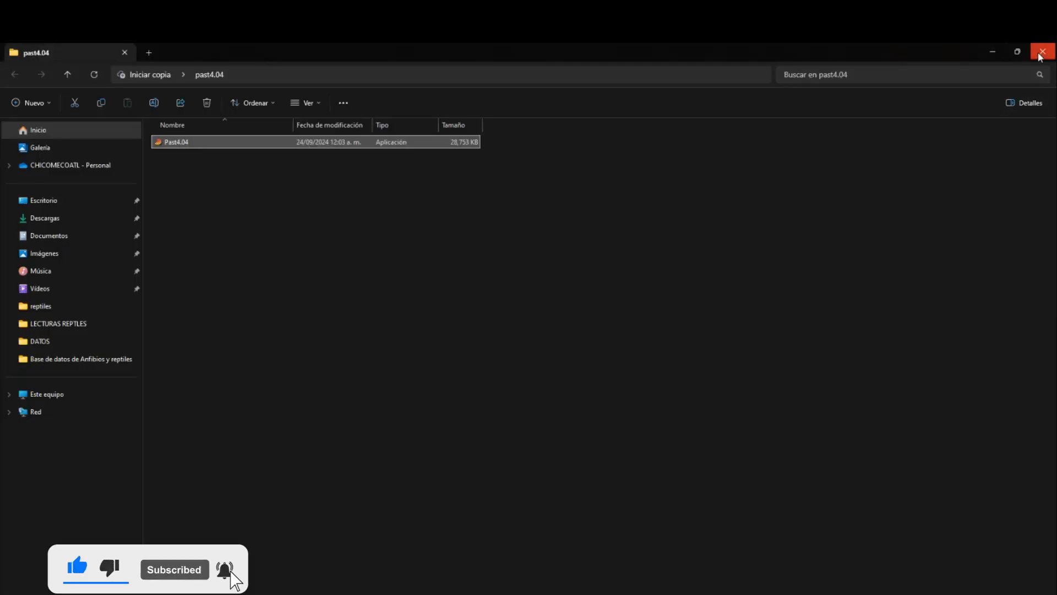
{"action": "left_click", "coordinate": [992, 52]}
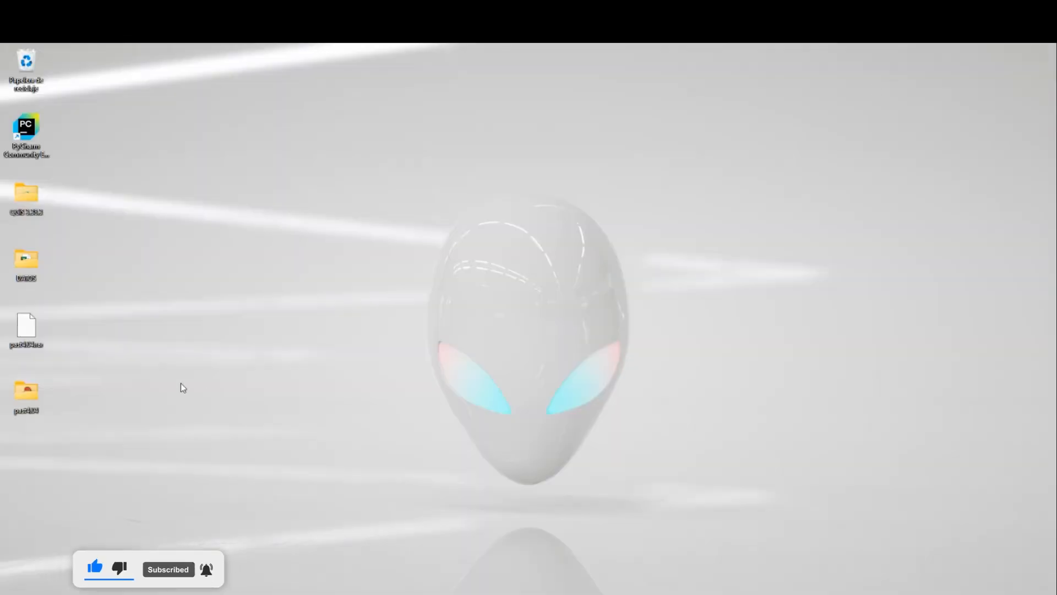
{"action": "right_click", "coordinate": [25, 333]}
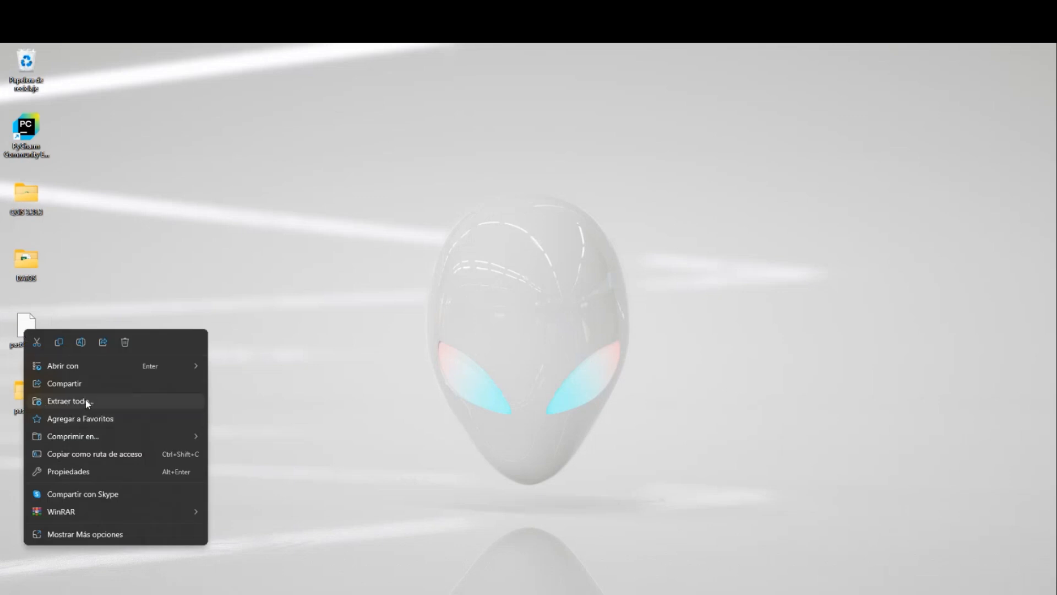
{"action": "left_click", "coordinate": [64, 401]}
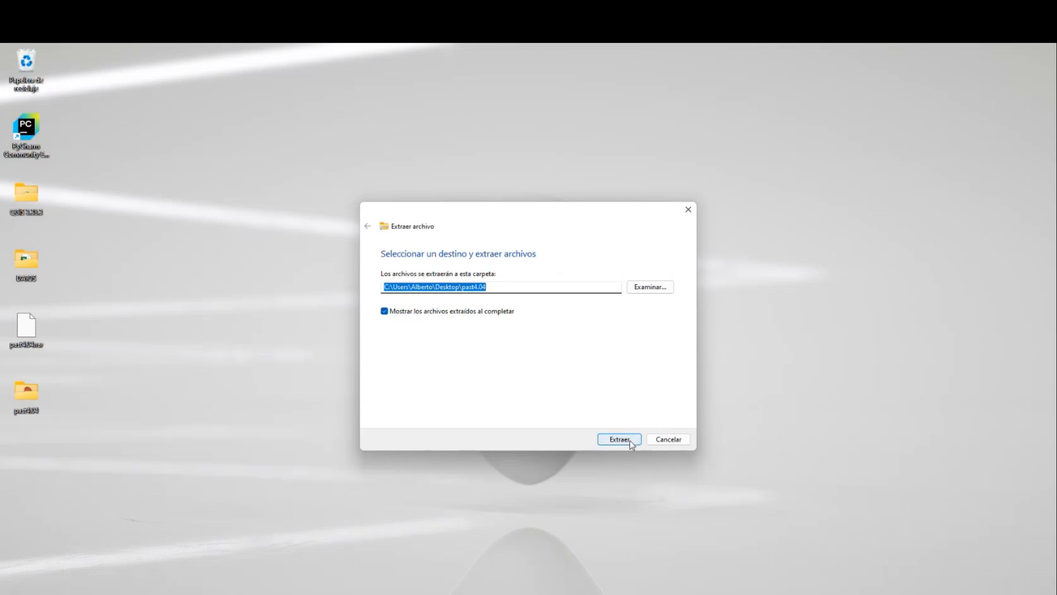
{"action": "left_click", "coordinate": [688, 209]}
- Move the past4.04 archive from the desktop to the recycle bin and put the past4.04 folder in its place
{"action": "left_click_drag", "start_coordinate": [36, 342], "coordinate": [28, 67]}
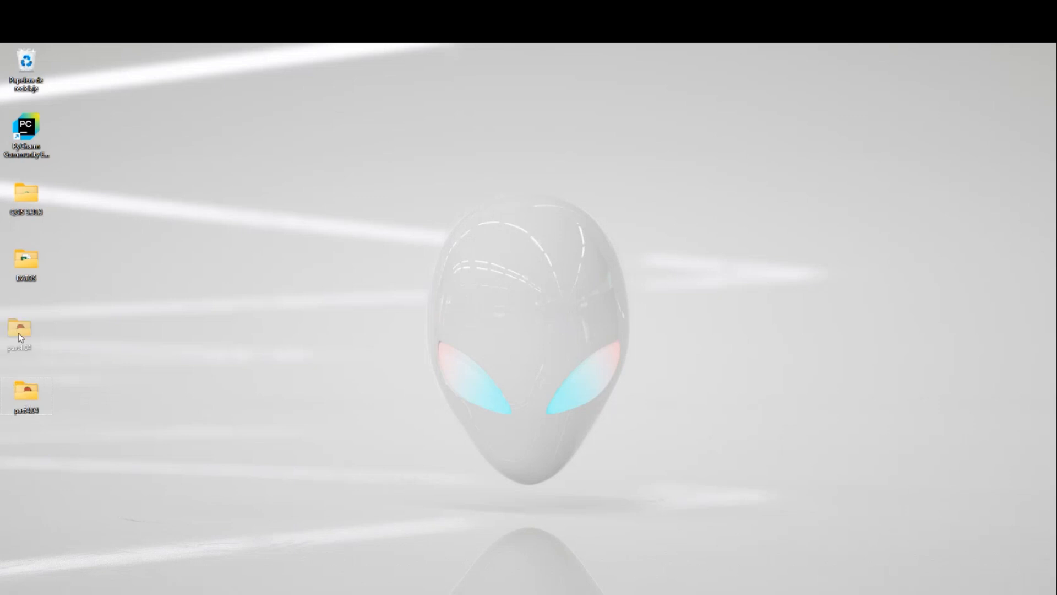
{"action": "left_click_drag", "start_coordinate": [25, 326], "coordinate": [26, 328]}
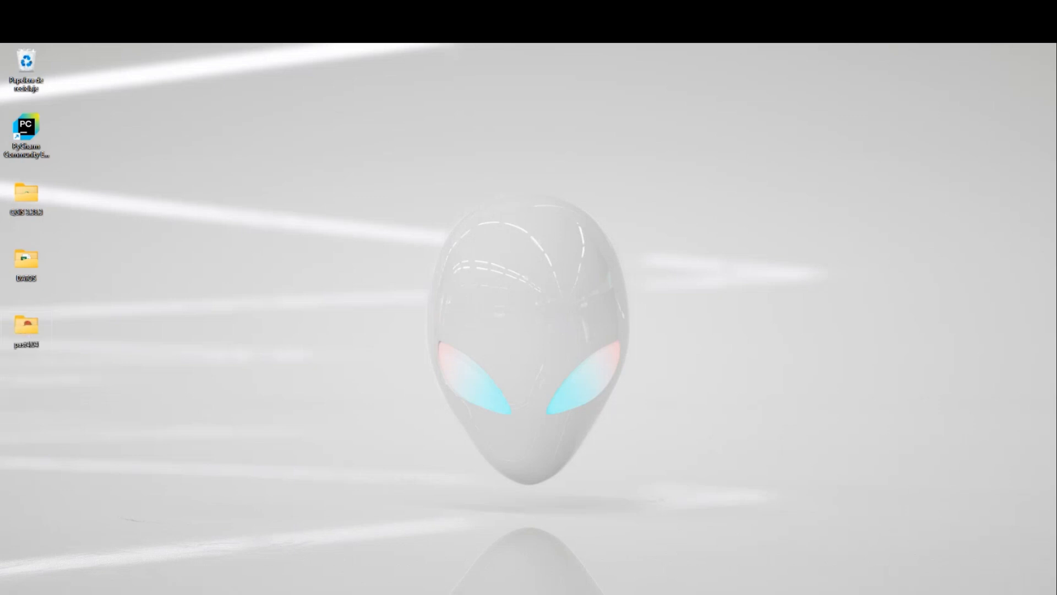
- Switch to the BD_FLORA workbook in Excel and go to the first rows of the BD_Plantas_SA sheet
{"action": "mouse_move", "coordinate": [480, 594]}
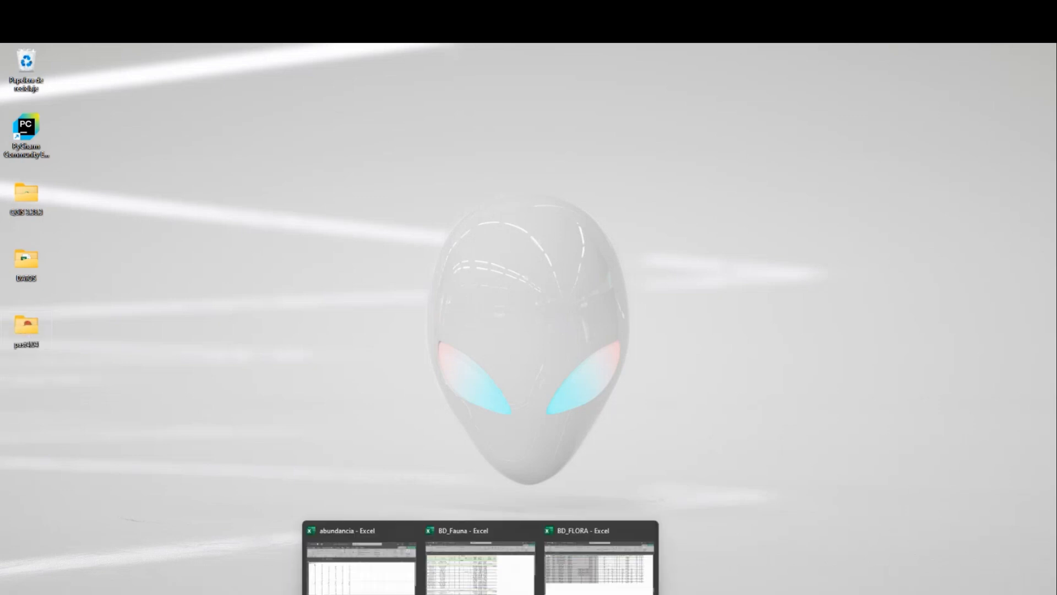
{"action": "left_click", "coordinate": [606, 524]}
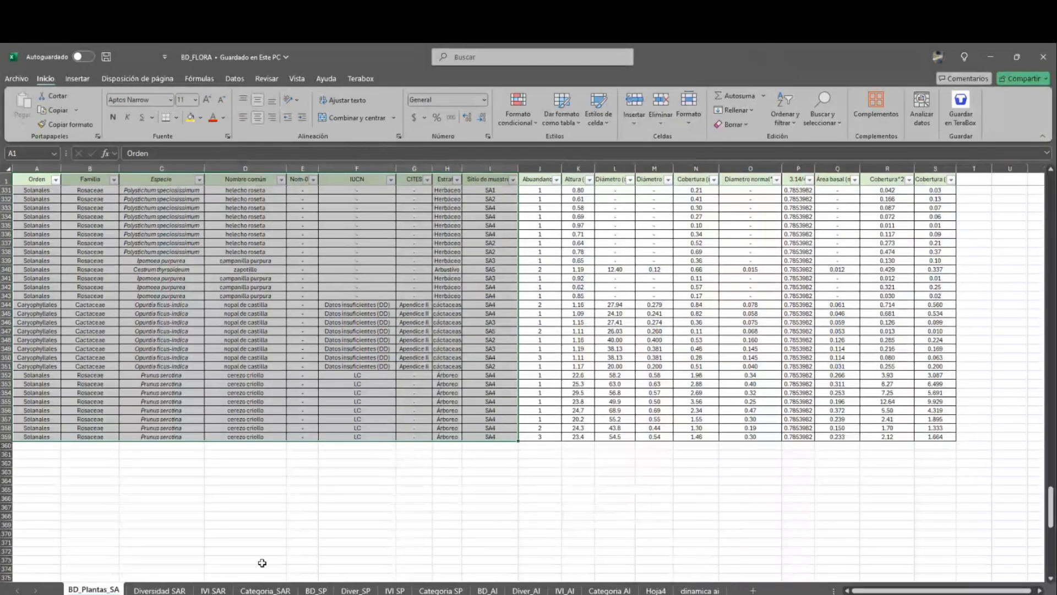
{"action": "left_click", "coordinate": [264, 504]}
{"action": "scroll", "coordinate": [176, 410], "scroll_direction": "up", "scroll_amount": 10}
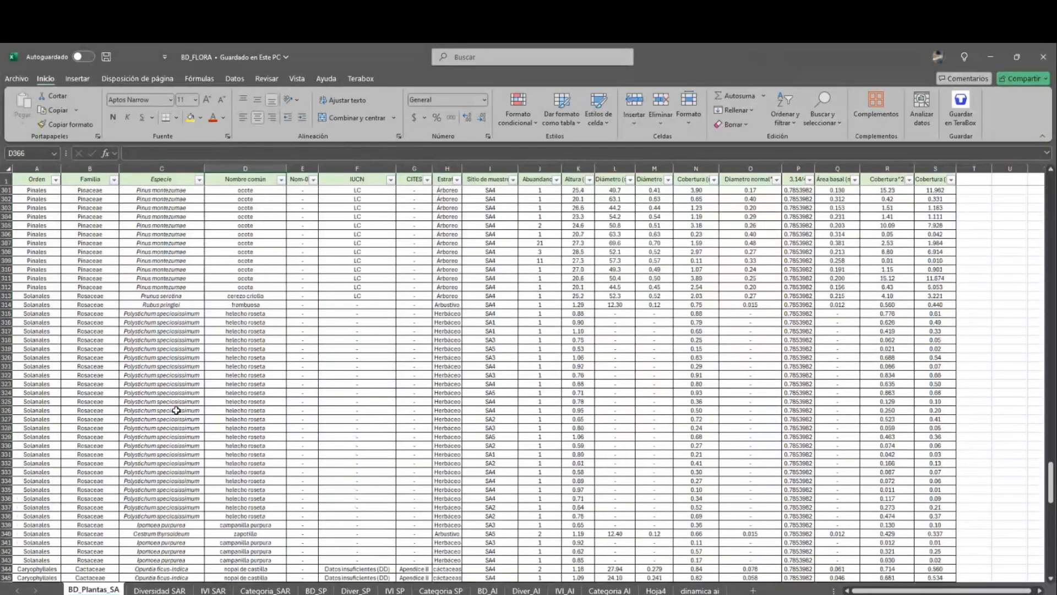
{"action": "scroll", "coordinate": [176, 410], "scroll_direction": "up", "scroll_amount": 20}
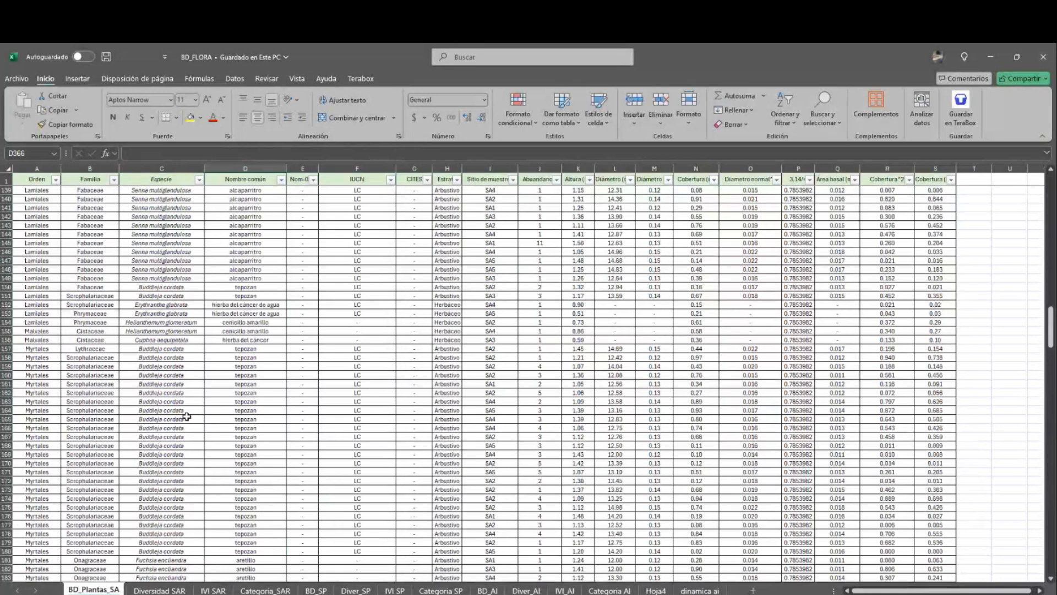
{"action": "scroll", "coordinate": [186, 417], "scroll_direction": "up", "scroll_amount": 20}
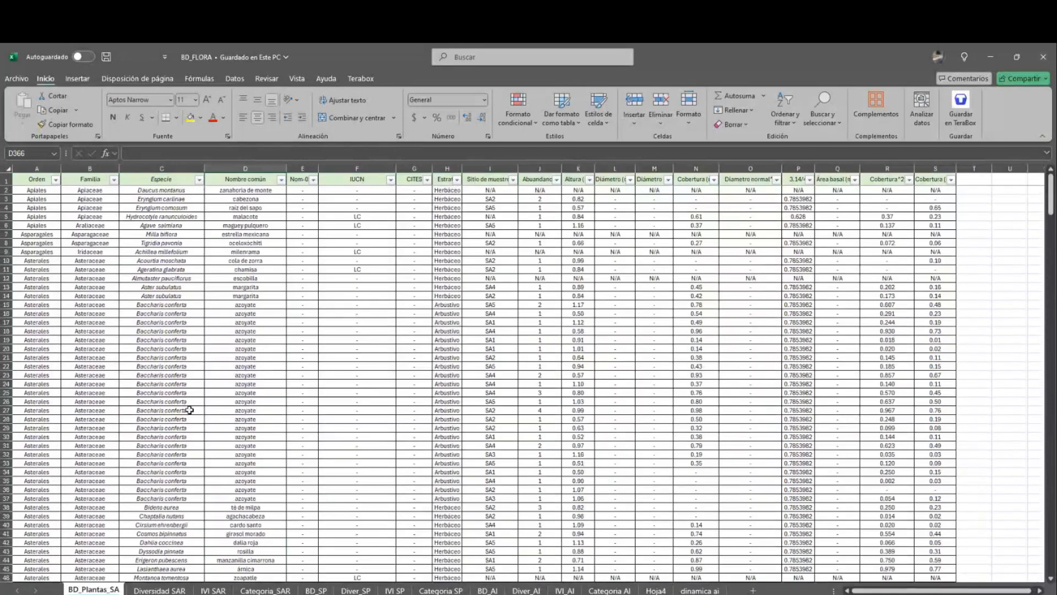
- Examine the filter values of the Orden and Familia columns without applying a filter
{"action": "left_click", "coordinate": [56, 180]}
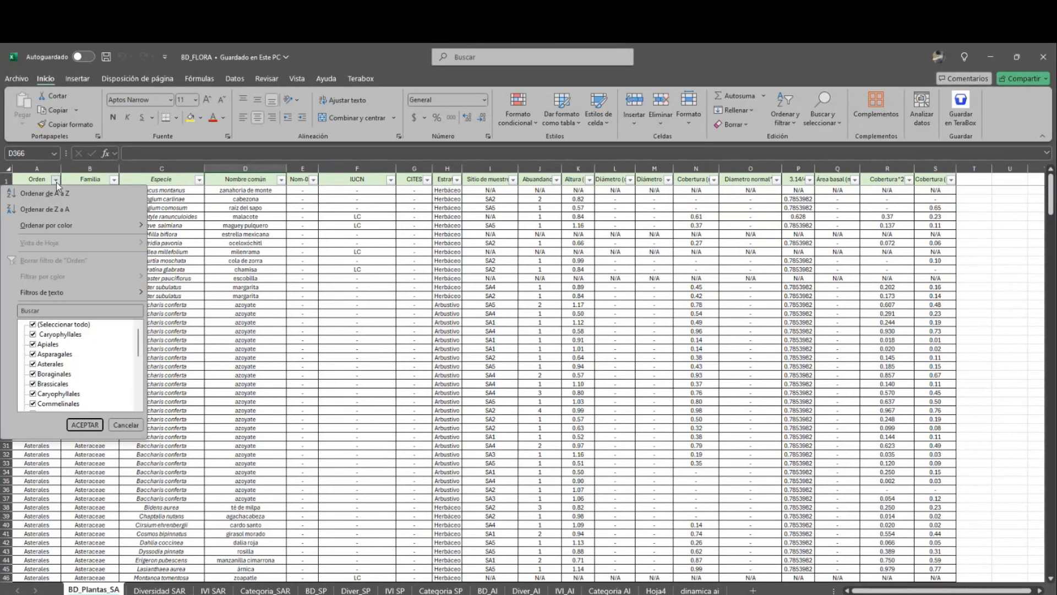
{"action": "scroll", "coordinate": [69, 359], "scroll_direction": "down", "scroll_amount": 5}
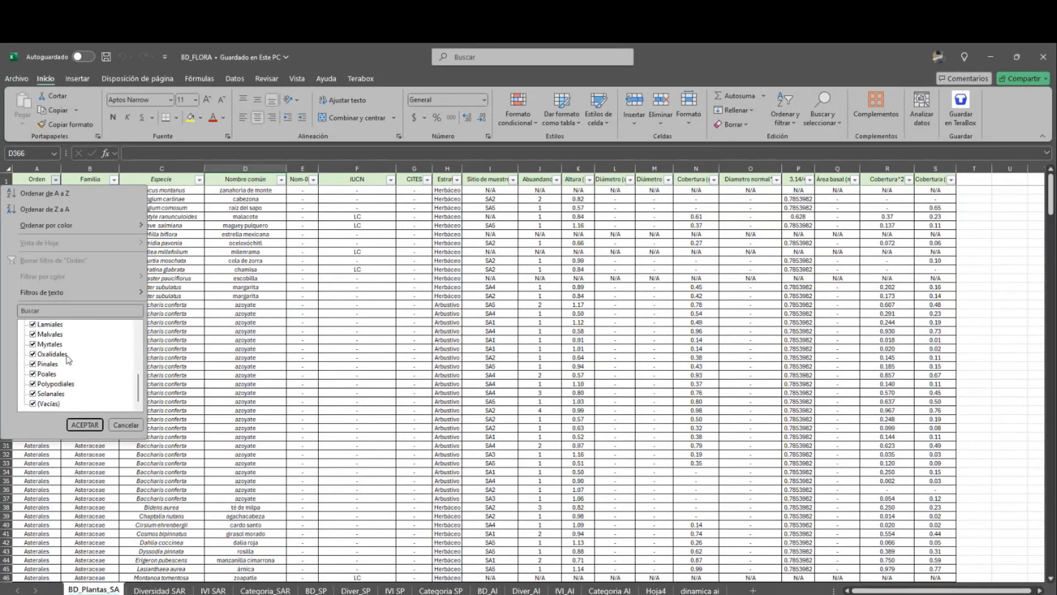
{"action": "left_click", "coordinate": [124, 427]}
{"action": "left_click", "coordinate": [113, 180]}
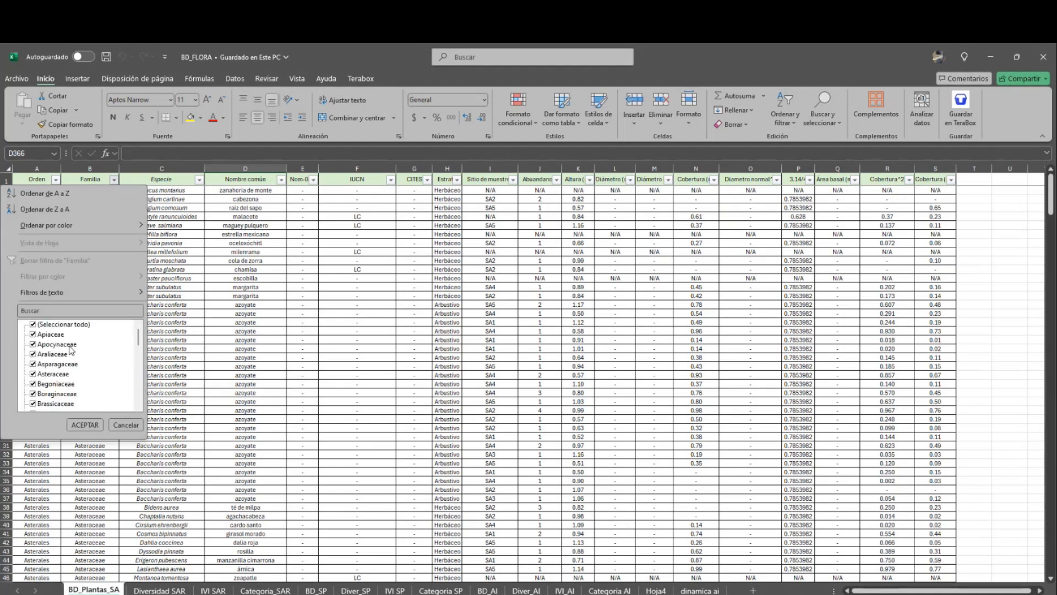
{"action": "scroll", "coordinate": [69, 350], "scroll_direction": "down", "scroll_amount": 5}
{"action": "scroll", "coordinate": [69, 348], "scroll_direction": "down", "scroll_amount": 3}
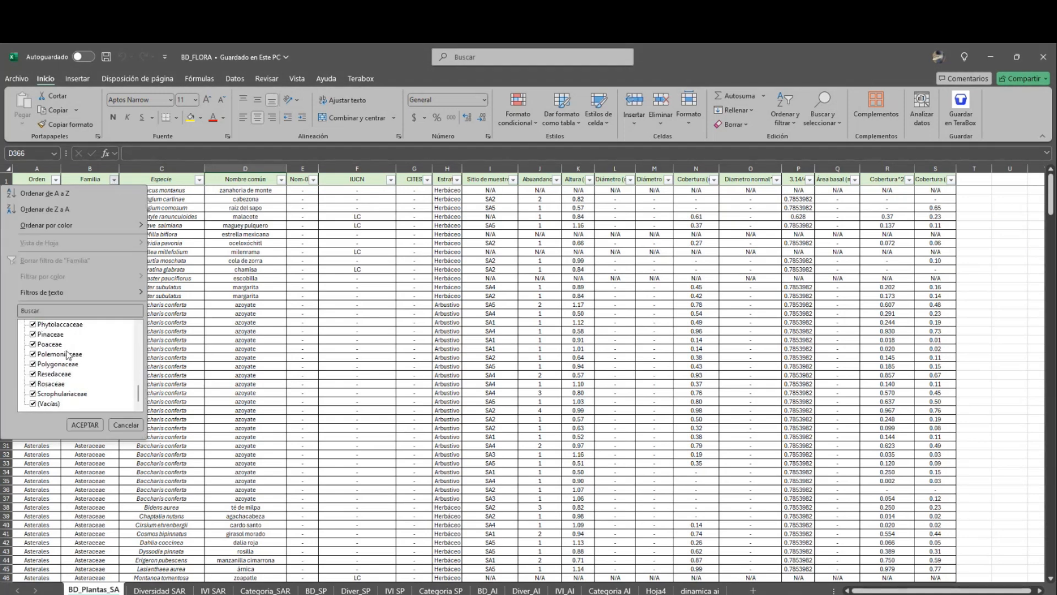
{"action": "left_click", "coordinate": [126, 424]}
- Examine the complete list of species in the Especie column's filter without filtering
{"action": "left_click", "coordinate": [199, 179]}
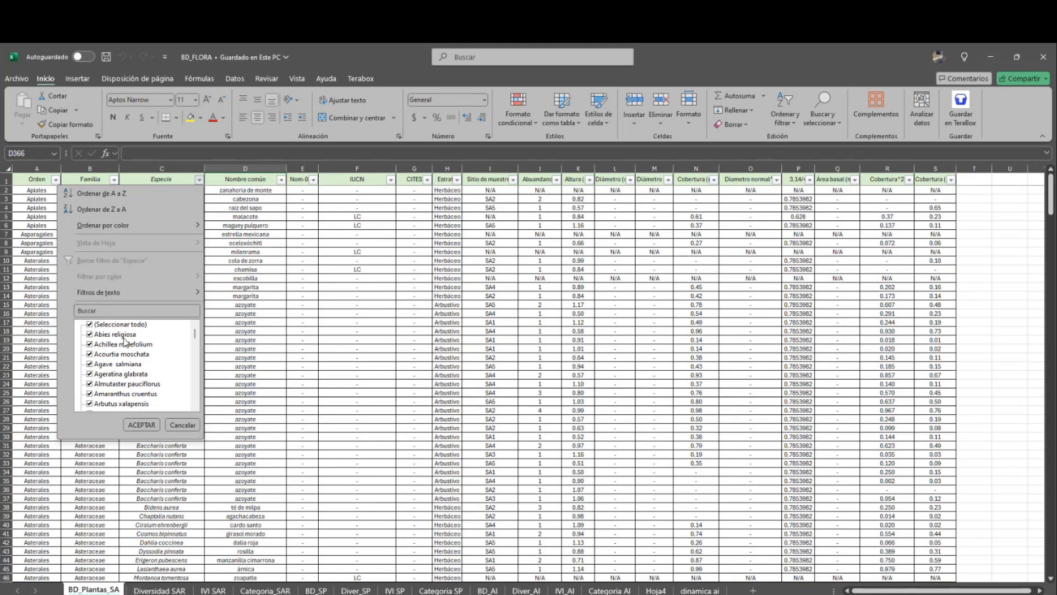
{"action": "scroll", "coordinate": [124, 341], "scroll_direction": "down", "scroll_amount": 4}
{"action": "scroll", "coordinate": [125, 342], "scroll_direction": "down", "scroll_amount": 15}
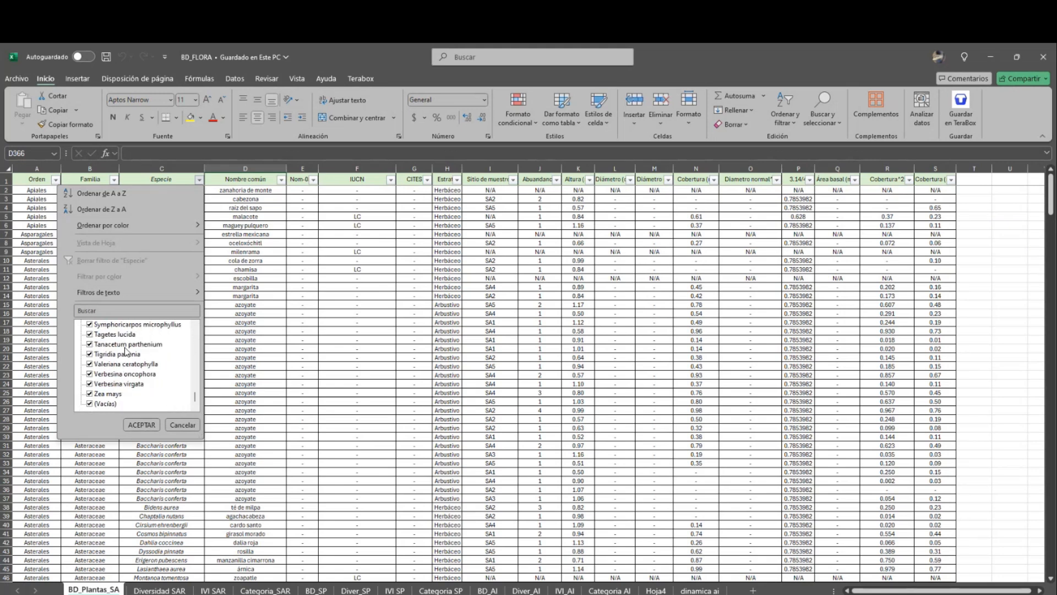
{"action": "left_click", "coordinate": [182, 425]}
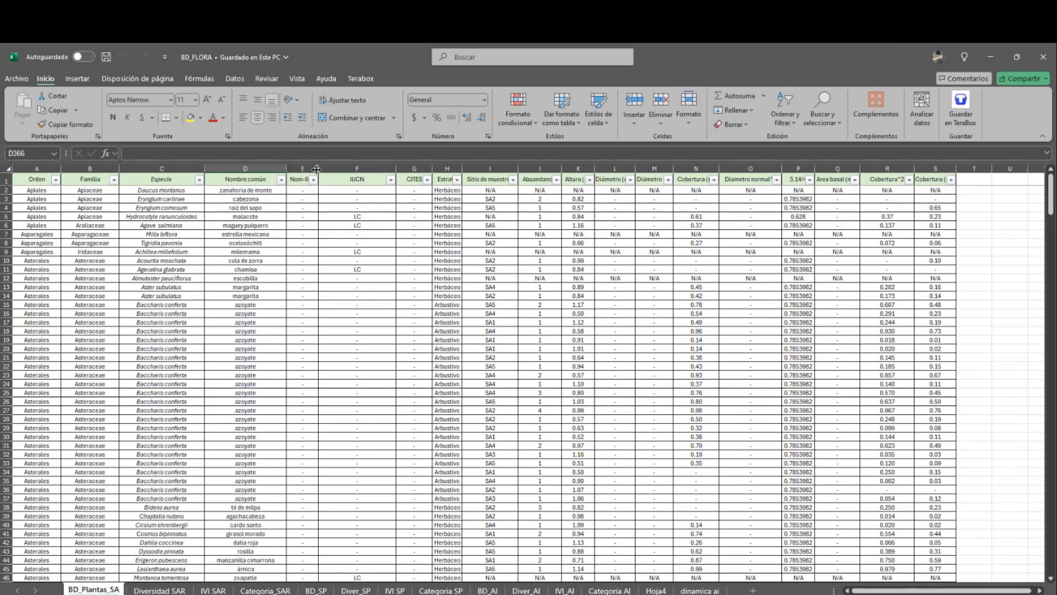
- Widen the Nom-059 column to show its full heading and check its filter values
{"action": "left_click_drag", "start_coordinate": [318, 168], "coordinate": [338, 168]}
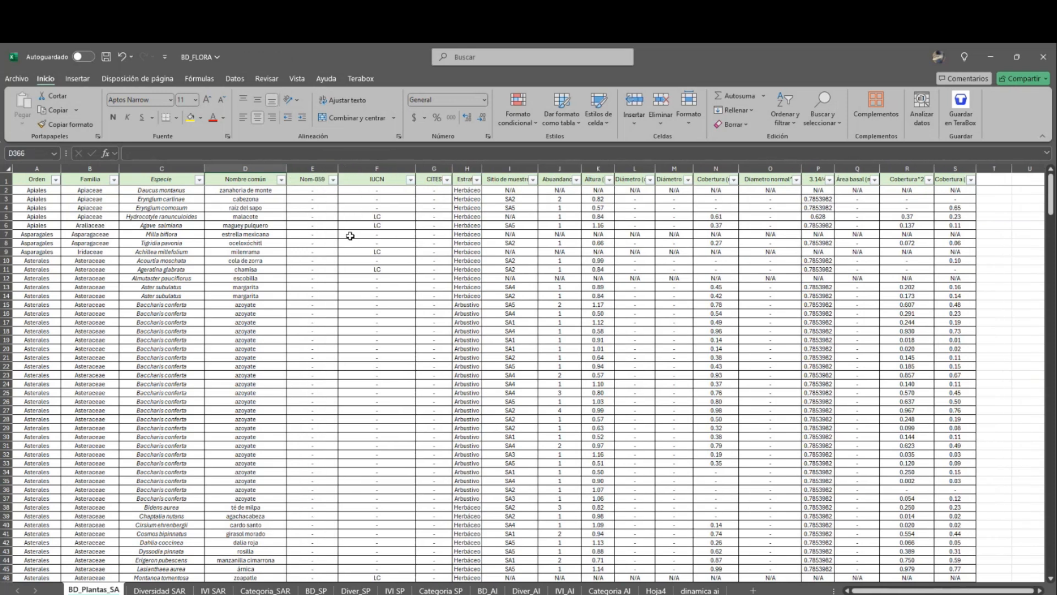
{"action": "left_click", "coordinate": [333, 179]}
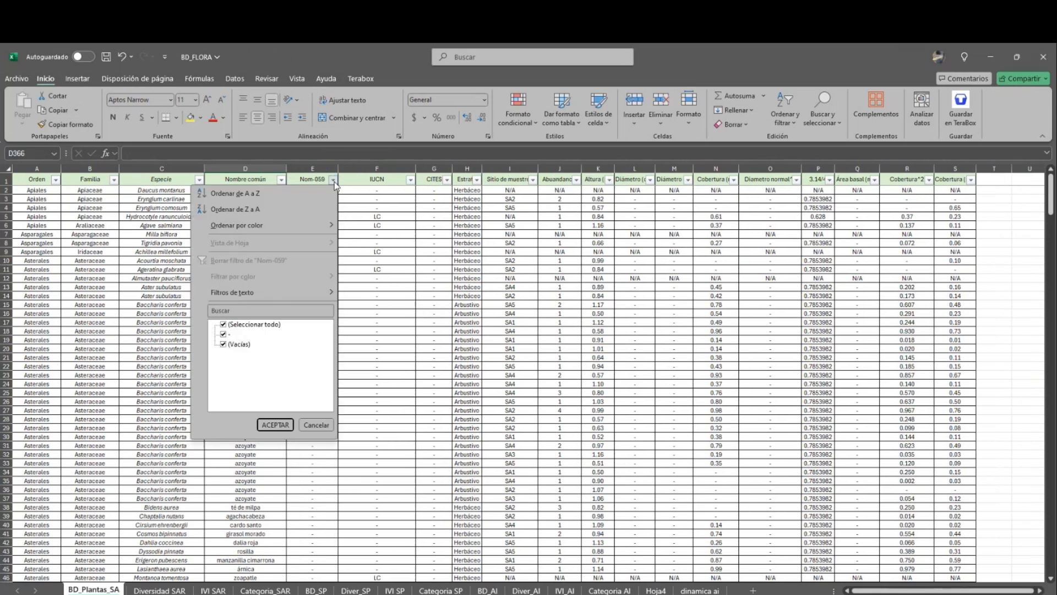
{"action": "left_click", "coordinate": [312, 425]}
- Examine the filter values of the IUCN and CITES columns without applying a filter
{"action": "left_click", "coordinate": [410, 179]}
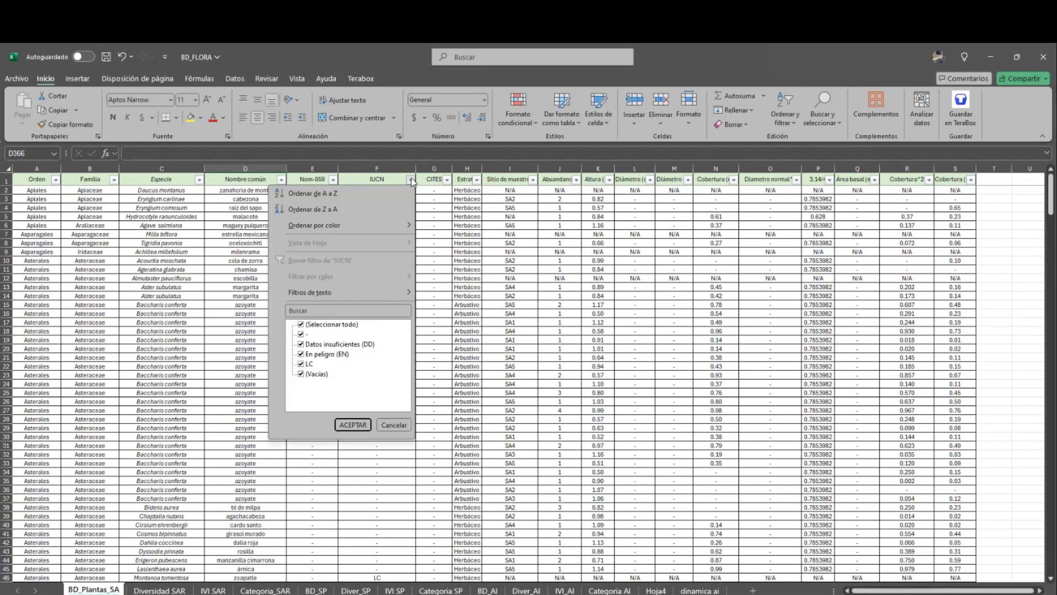
{"action": "left_click", "coordinate": [393, 426]}
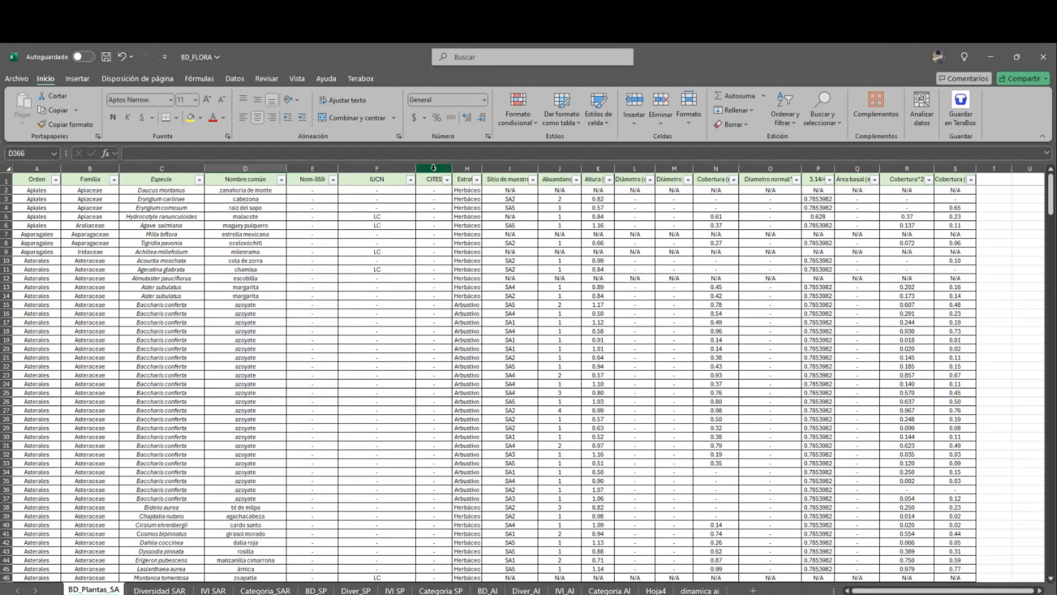
{"action": "left_click", "coordinate": [443, 190]}
{"action": "left_click", "coordinate": [446, 180]}
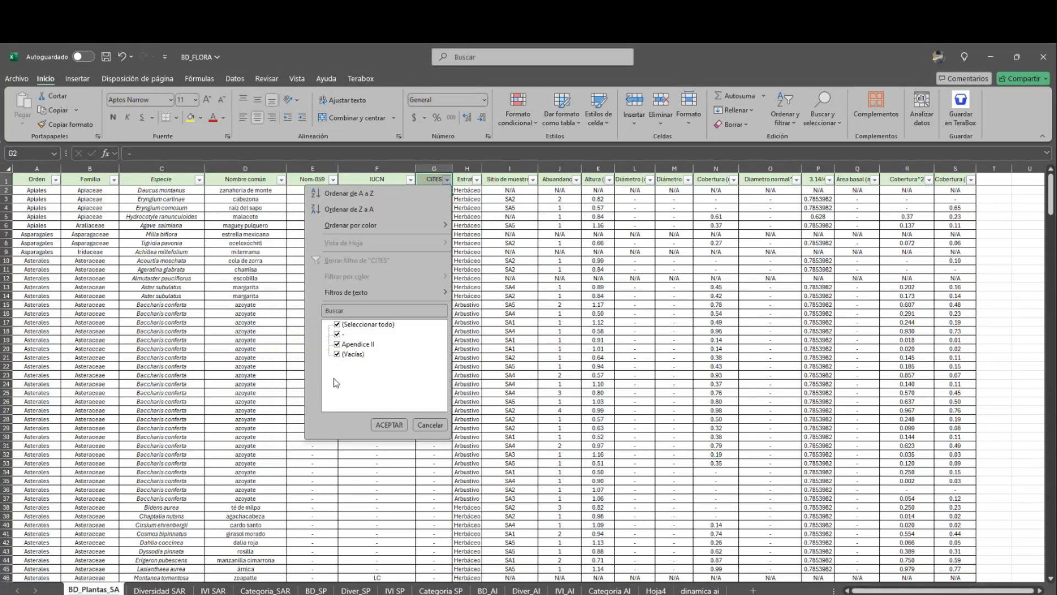
{"action": "left_click", "coordinate": [426, 427]}
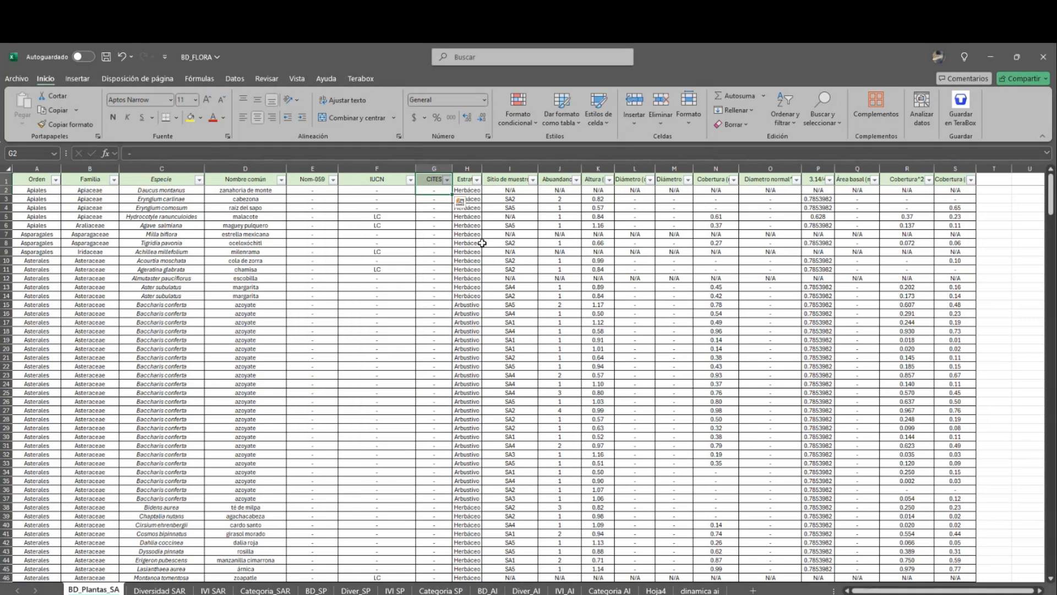
- Examine the vegetation strata in the Estrato column's filter without applying any change
{"action": "left_click", "coordinate": [476, 181]}
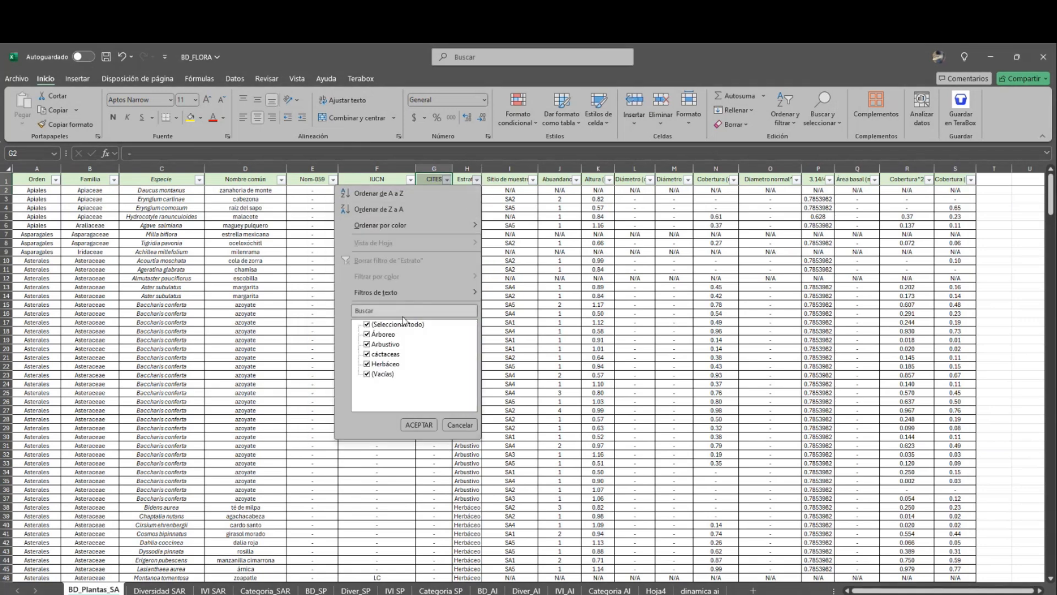
{"action": "left_click", "coordinate": [367, 374]}
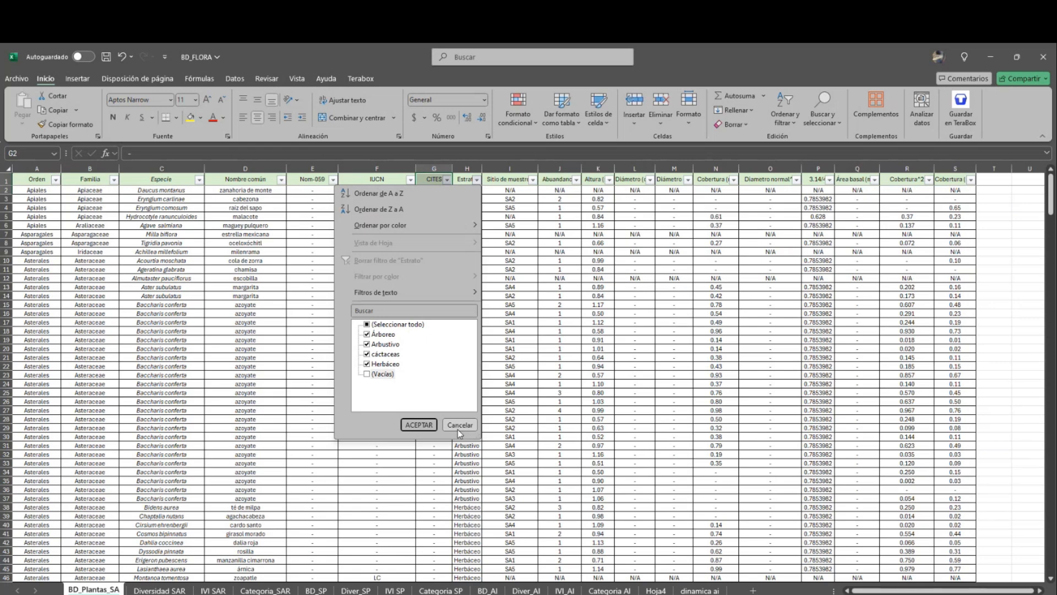
{"action": "left_click", "coordinate": [458, 428]}
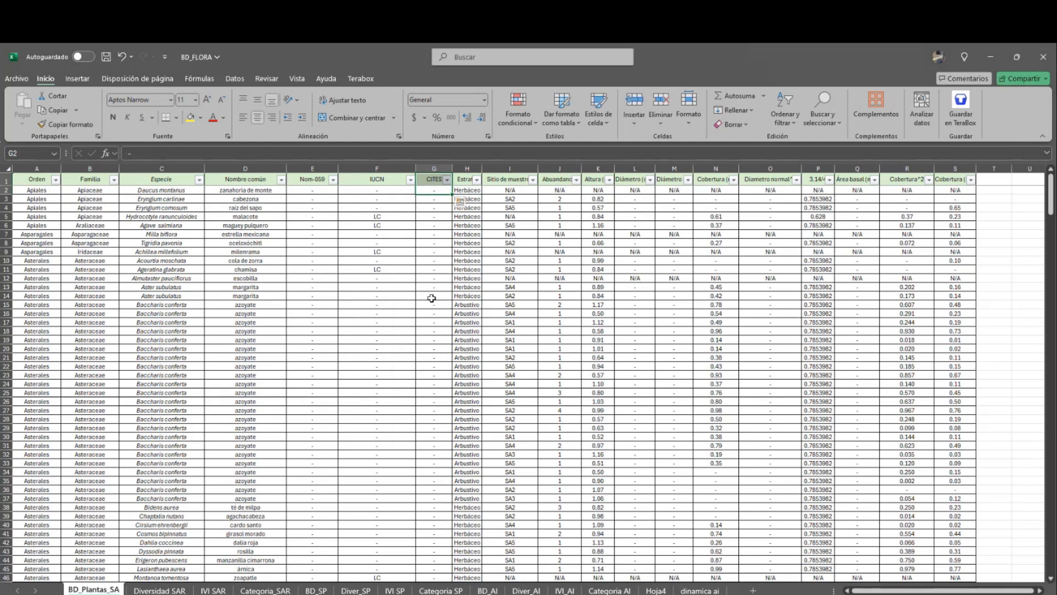
- Filter the Sitio de muestreo column to show only the N/A rows
{"action": "left_click", "coordinate": [533, 180]}
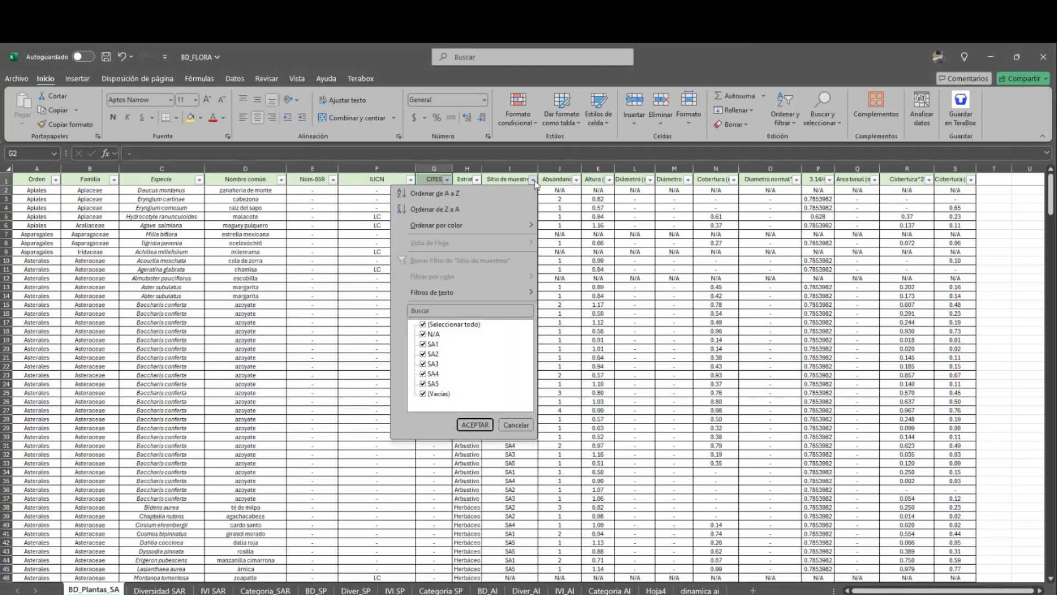
{"action": "left_click", "coordinate": [433, 334]}
{"action": "left_click", "coordinate": [424, 324]}
{"action": "left_click", "coordinate": [424, 334]}
{"action": "left_click", "coordinate": [481, 425]}
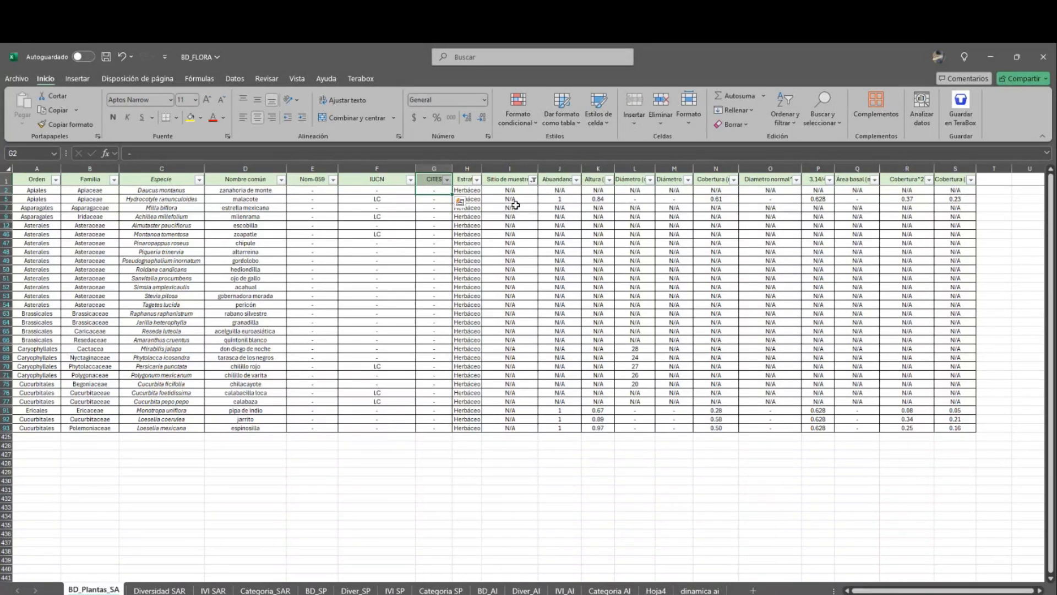
- Review the sampling site and abundance values of the filtered N/A rows, along with the table as a whole
{"action": "left_click_drag", "start_coordinate": [510, 190], "coordinate": [511, 419]}
{"action": "left_click", "coordinate": [560, 191]}
{"action": "left_click", "coordinate": [561, 200]}
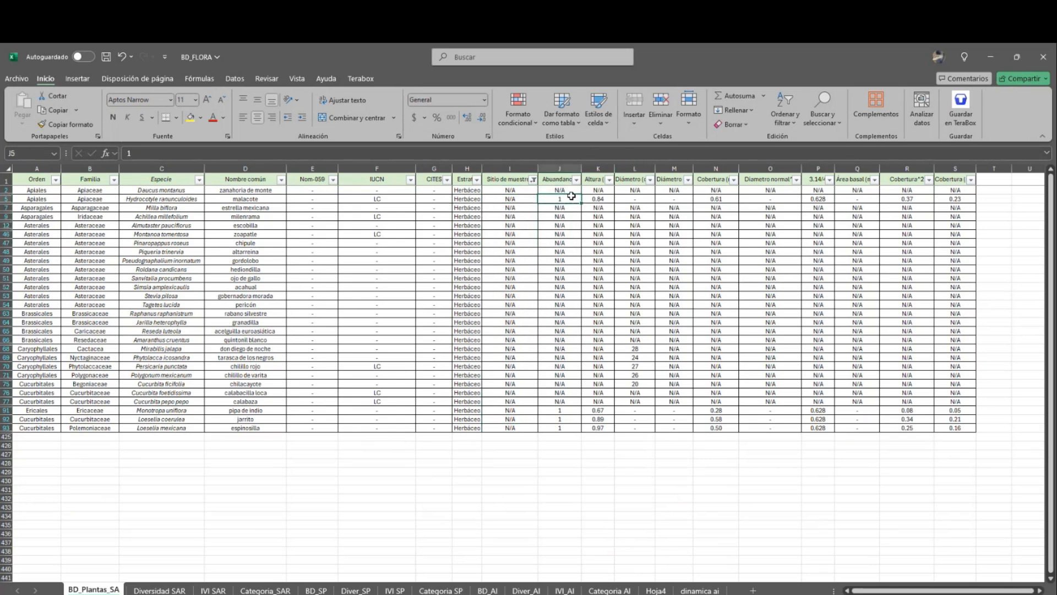
{"action": "left_click_drag", "start_coordinate": [562, 207], "coordinate": [564, 409]}
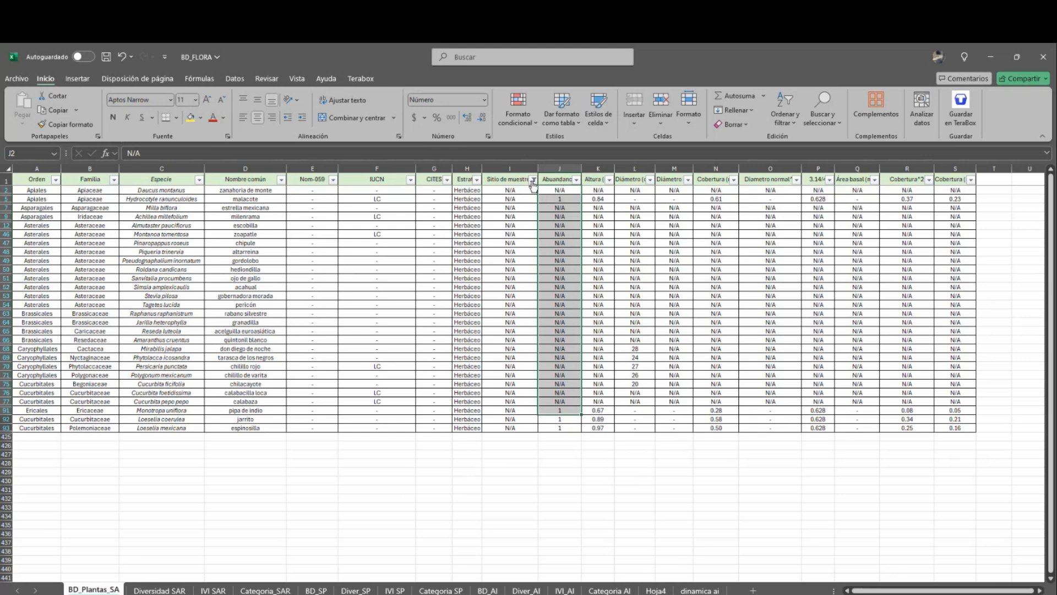
{"action": "mouse_move", "coordinate": [958, 428]}
{"action": "left_mouse_down"}
{"action": "mouse_move", "coordinate": [88, 334]}
{"action": "mouse_move", "coordinate": [19, 167]}
{"action": "left_mouse_up"}
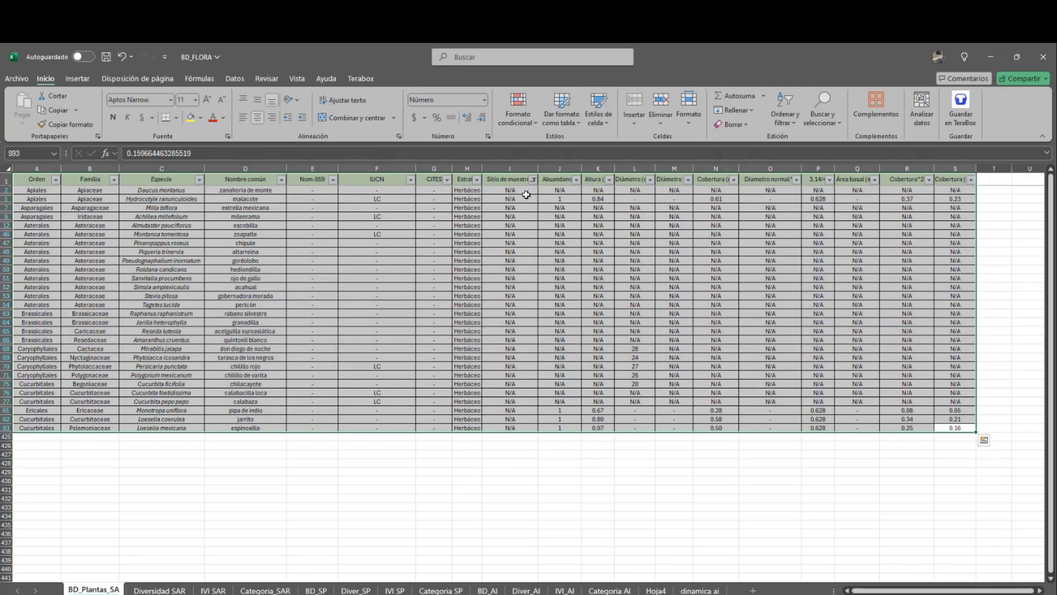
{"action": "left_click", "coordinate": [499, 253]}
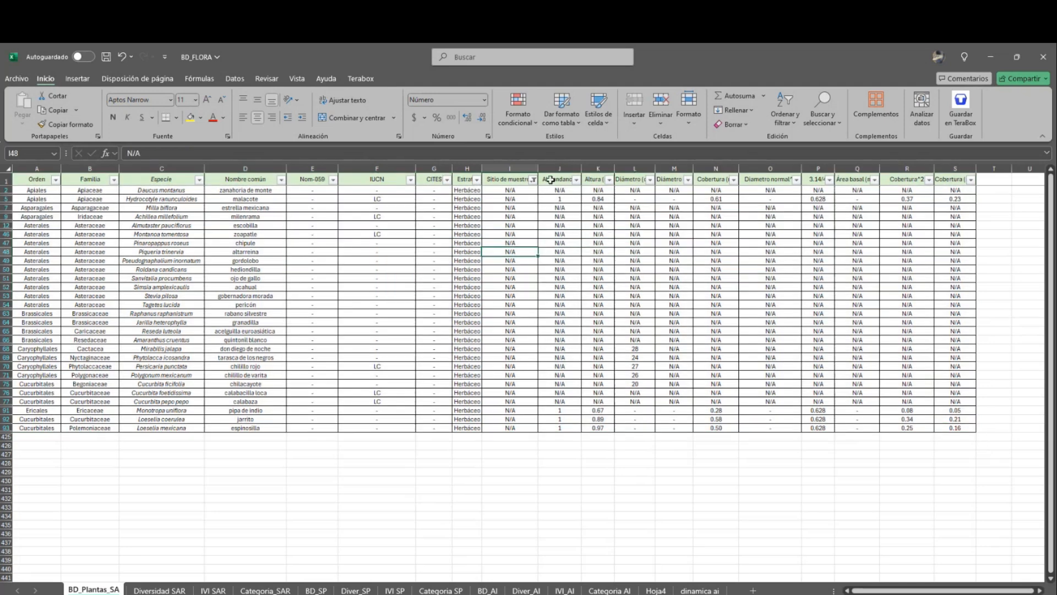
{"action": "left_click", "coordinate": [476, 180]}
{"action": "left_click", "coordinate": [366, 335]}
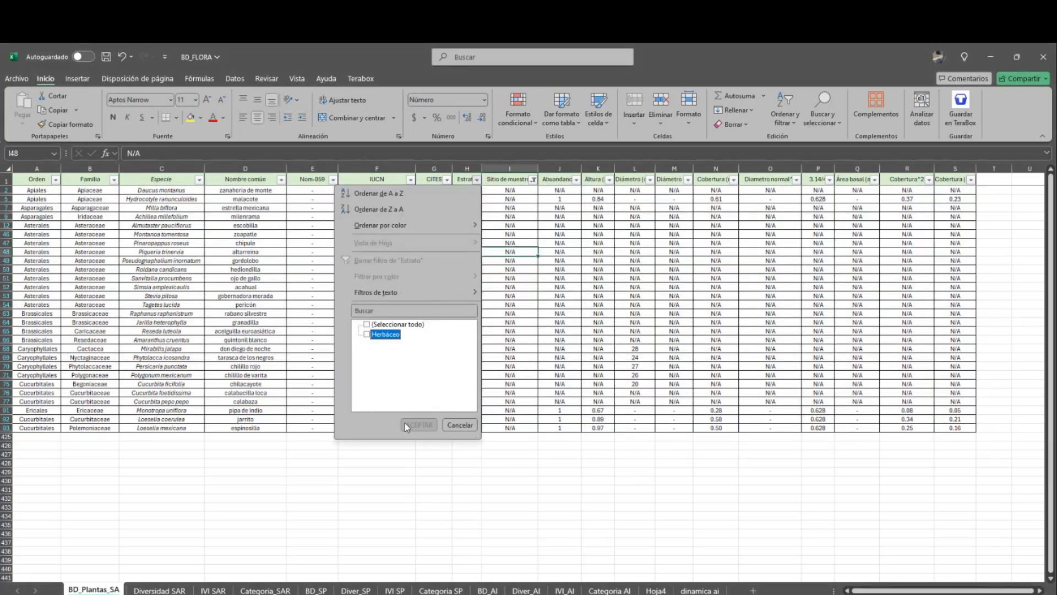
{"action": "left_click", "coordinate": [454, 425]}
{"action": "left_click", "coordinate": [533, 179]}
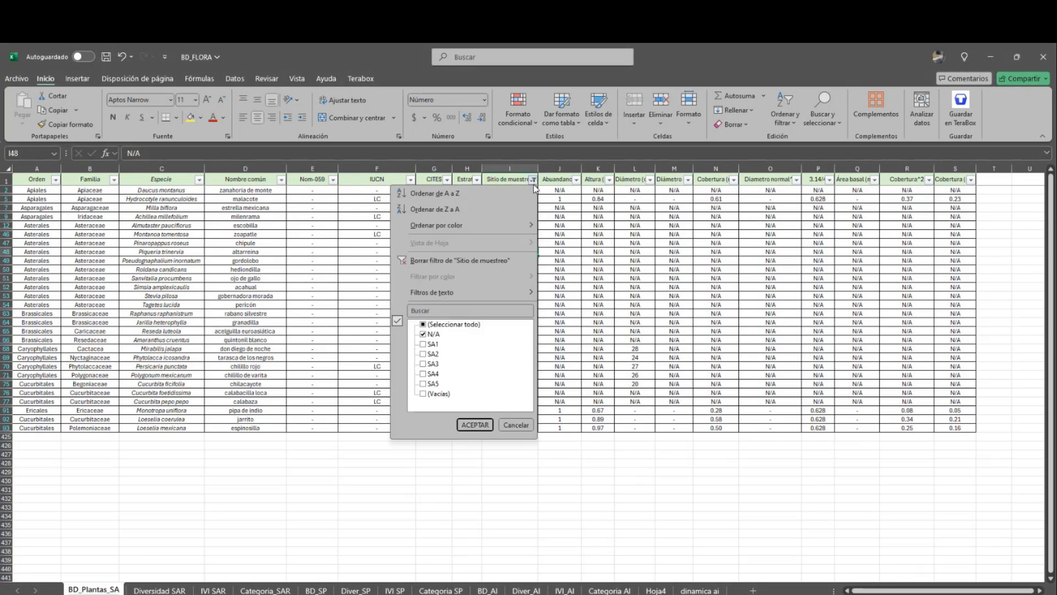
{"action": "left_click", "coordinate": [474, 425]}
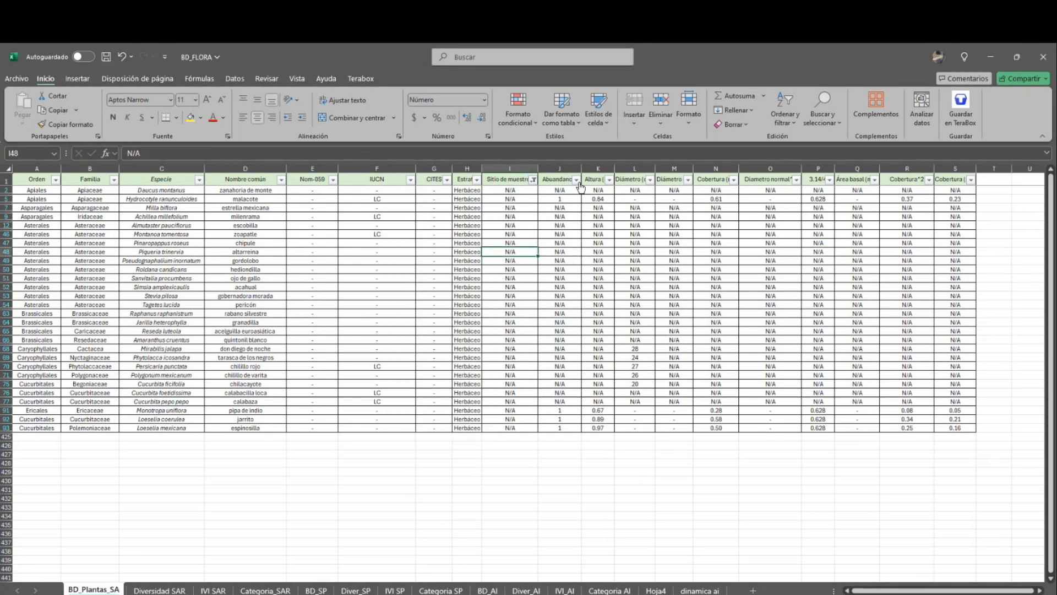
{"action": "left_click", "coordinate": [476, 179]}
{"action": "left_click", "coordinate": [452, 426]}
- Remove the existing filters from the plant table and reapply filtering across columns A to S
{"action": "left_click", "coordinate": [787, 112]}
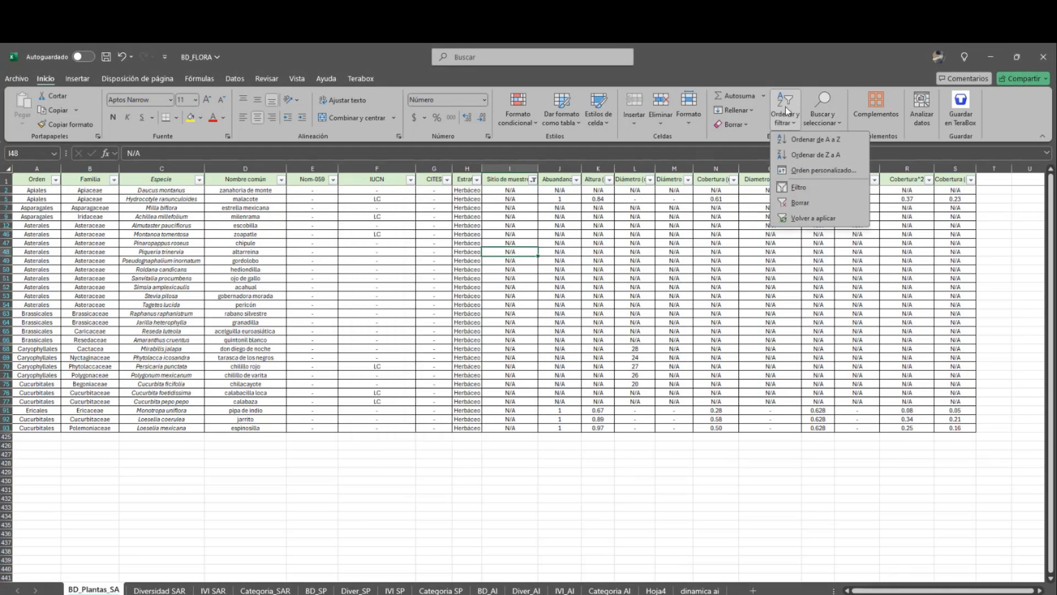
{"action": "left_click", "coordinate": [799, 188]}
{"action": "left_click", "coordinate": [477, 168]}
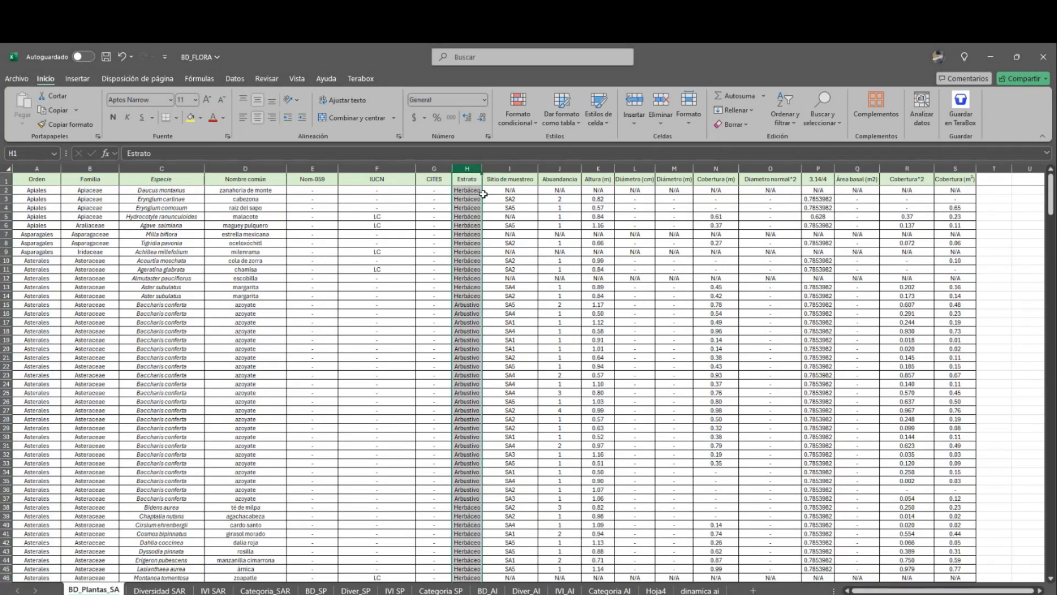
{"action": "left_click_drag", "start_coordinate": [37, 169], "coordinate": [946, 288]}
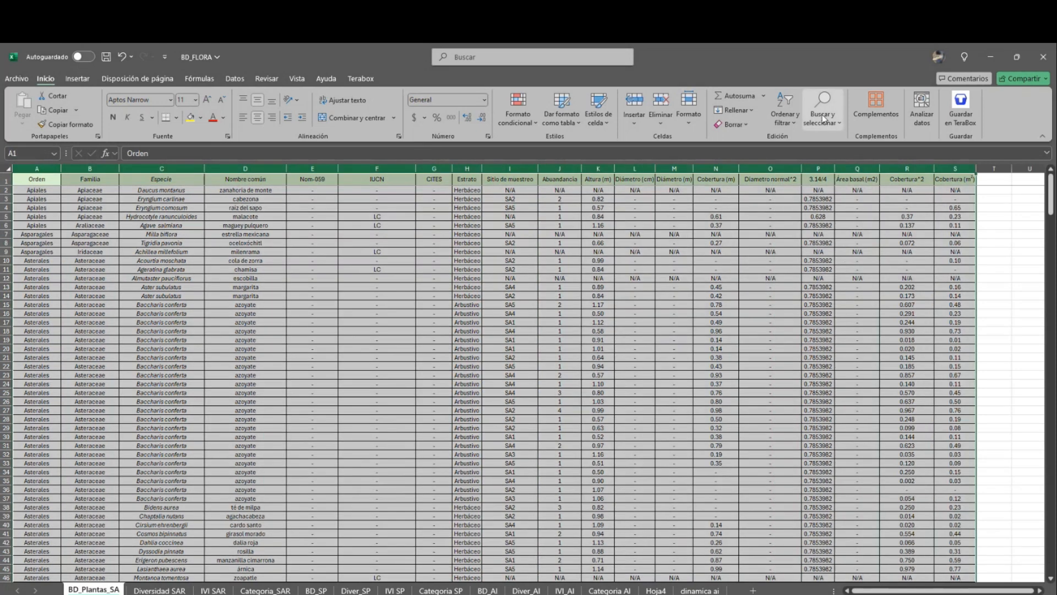
{"action": "left_click", "coordinate": [792, 121]}
{"action": "left_click", "coordinate": [795, 193]}
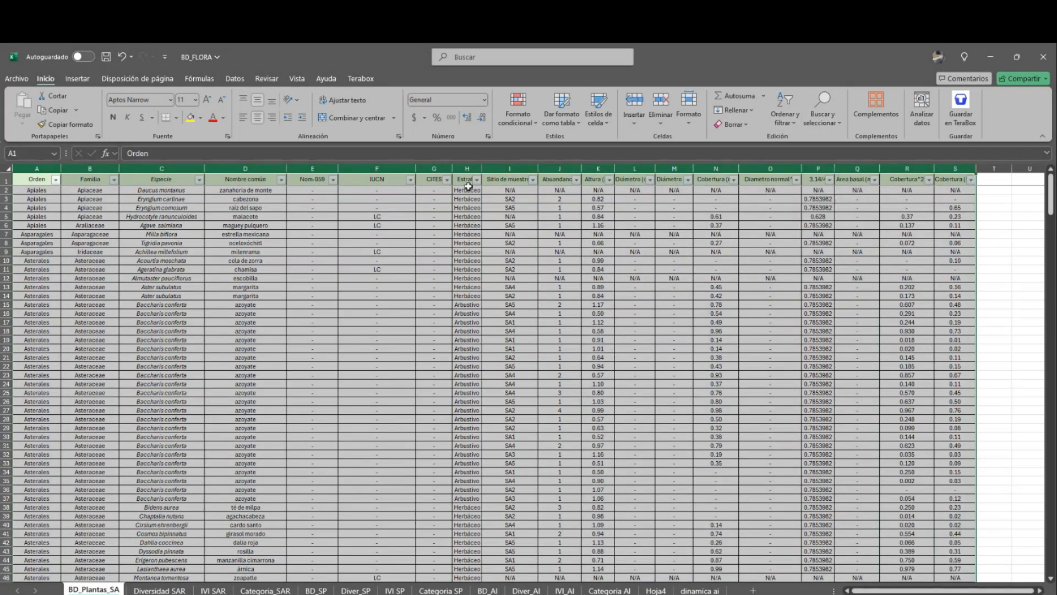
- Filter the Estrato column to show only the Arbustivo rows and look through them
{"action": "left_click", "coordinate": [477, 180]}
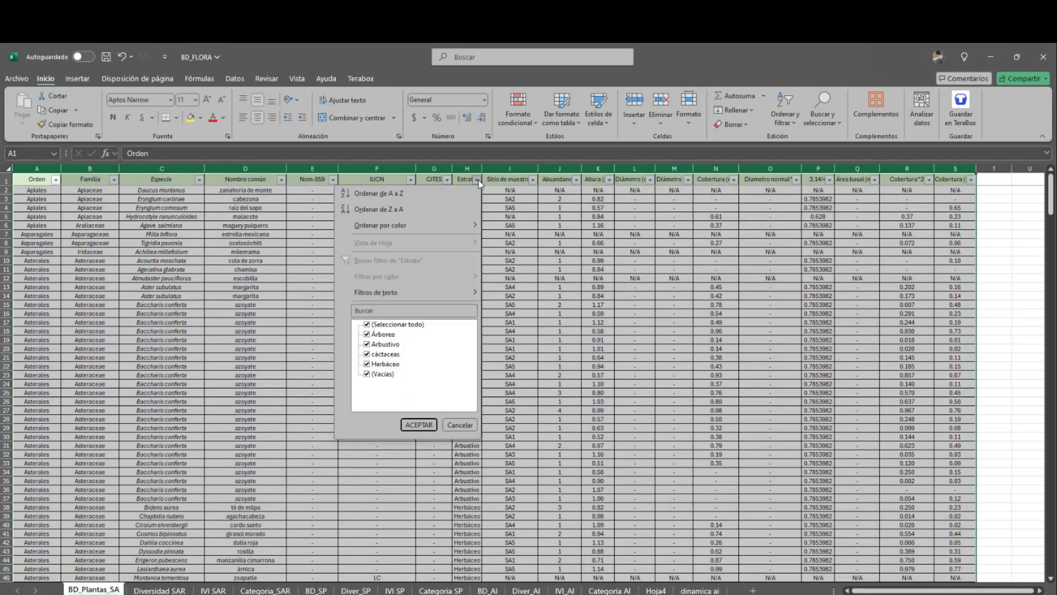
{"action": "left_click", "coordinate": [368, 346]}
{"action": "left_click", "coordinate": [366, 325]}
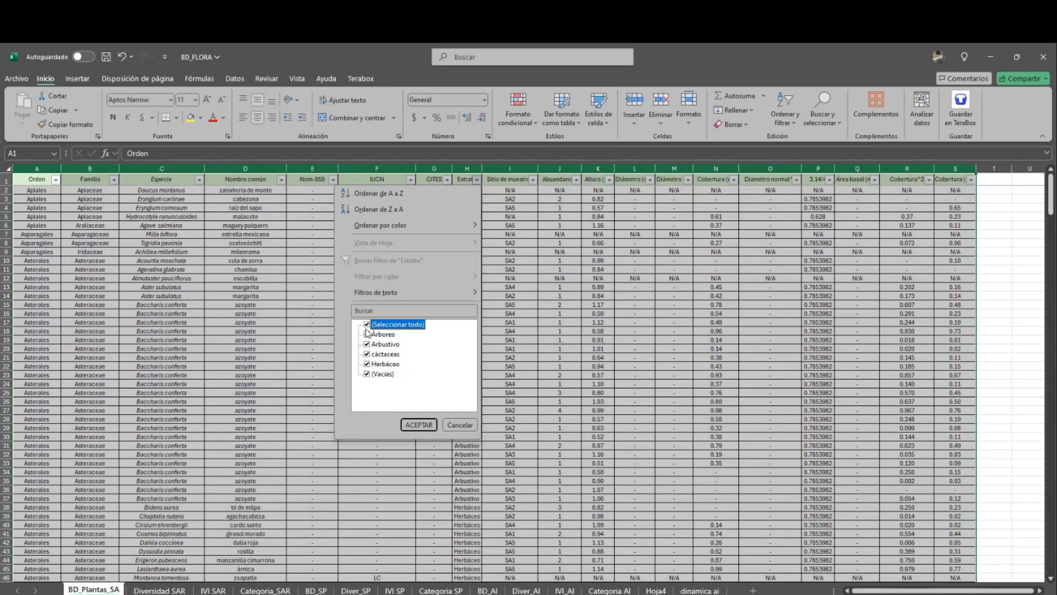
{"action": "left_click", "coordinate": [367, 325]}
{"action": "left_click", "coordinate": [367, 344]}
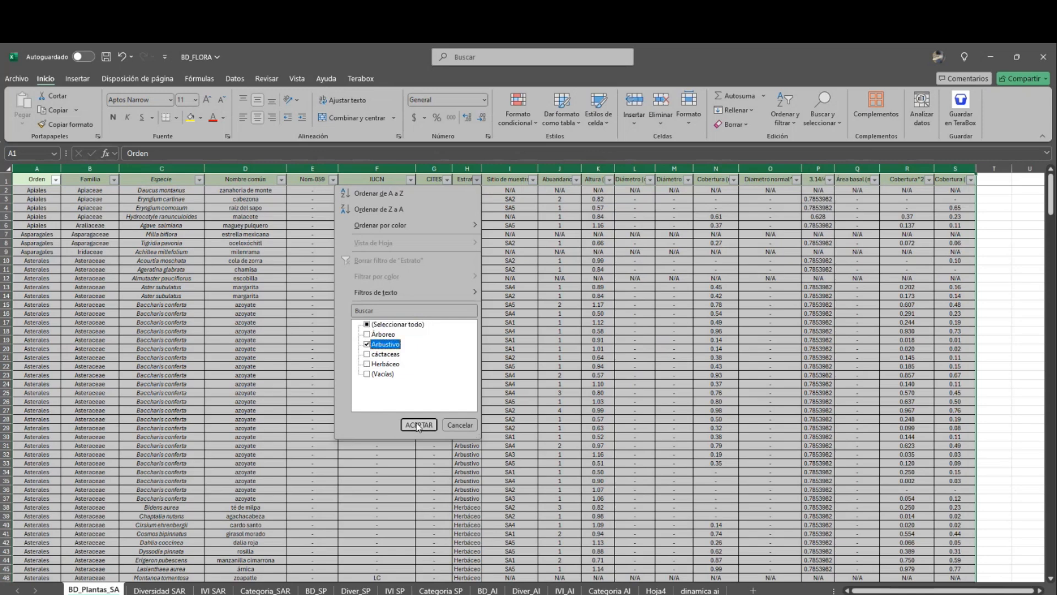
{"action": "left_click", "coordinate": [419, 424]}
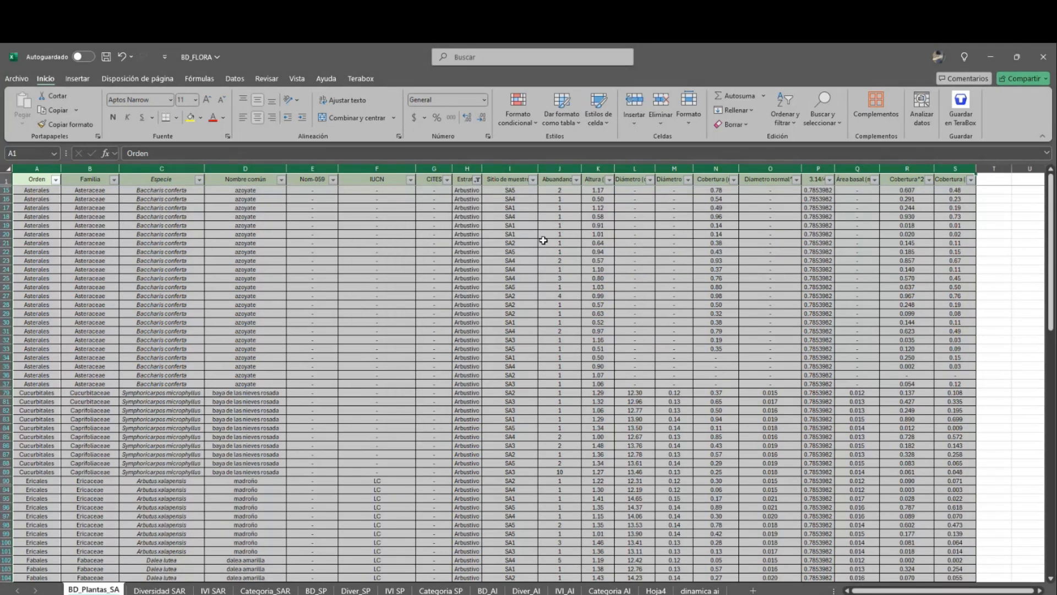
{"action": "scroll", "coordinate": [513, 352], "scroll_direction": "down", "scroll_amount": 20}
{"action": "scroll", "coordinate": [537, 303], "scroll_direction": "up", "scroll_amount": 4}
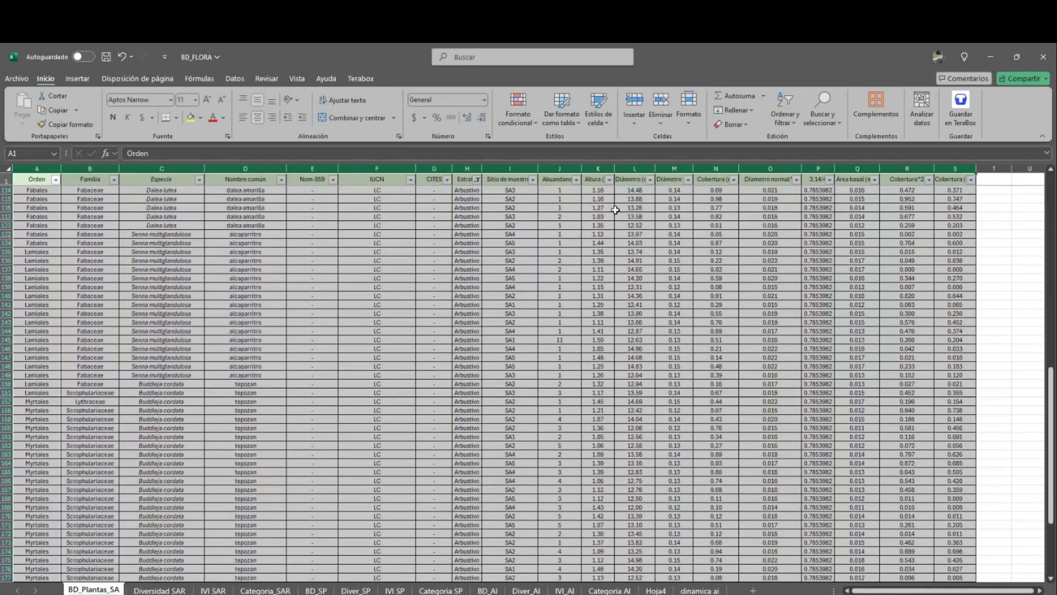
{"action": "scroll", "coordinate": [615, 209], "scroll_direction": "up", "scroll_amount": 15}
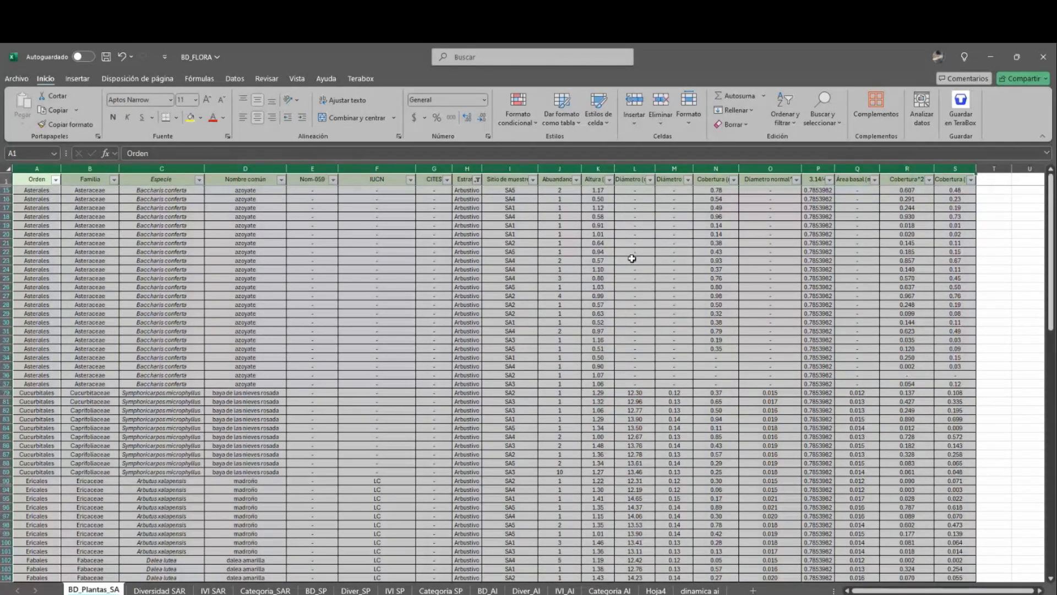
- Reset the Estrato filter so that all strata are shown again
{"action": "left_click", "coordinate": [477, 180]}
{"action": "left_click", "coordinate": [385, 324]}
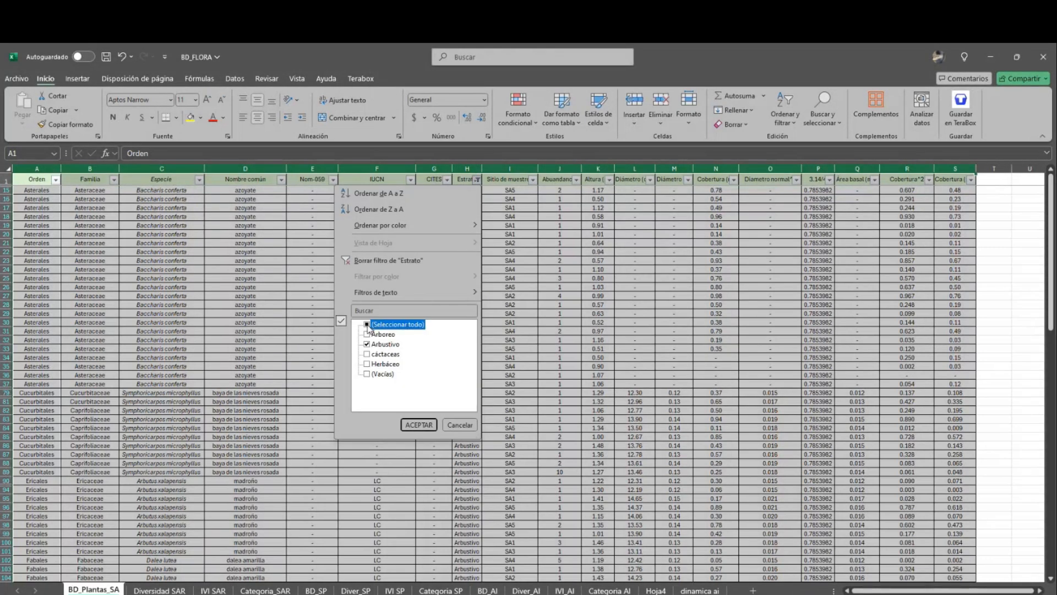
{"action": "left_click", "coordinate": [418, 424]}
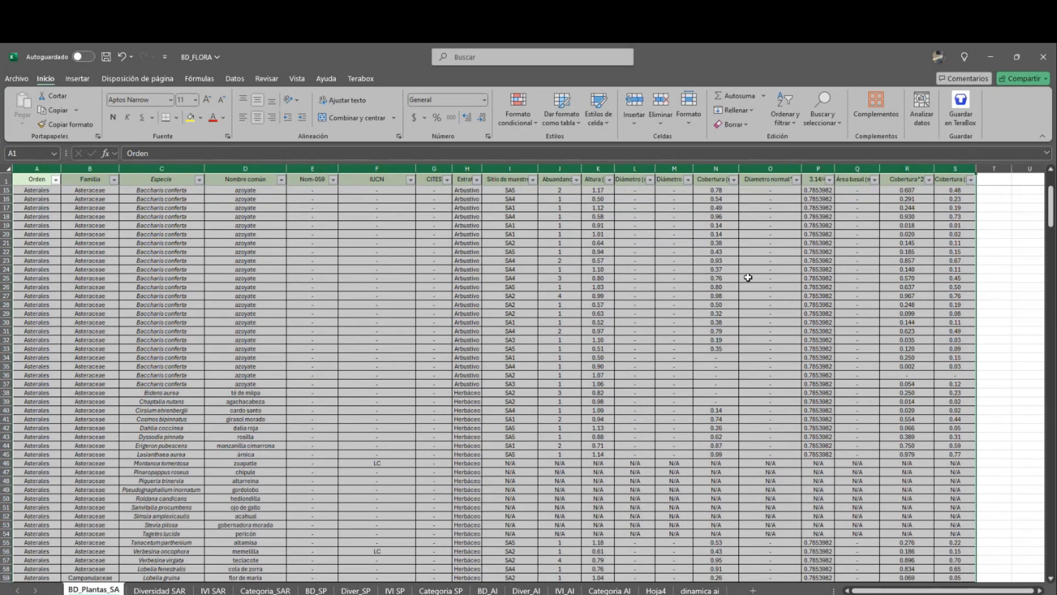
- Examine the plant table's basal area, coverage, abundance, height and diameter columns
{"action": "key", "text": "alt+Tab"}
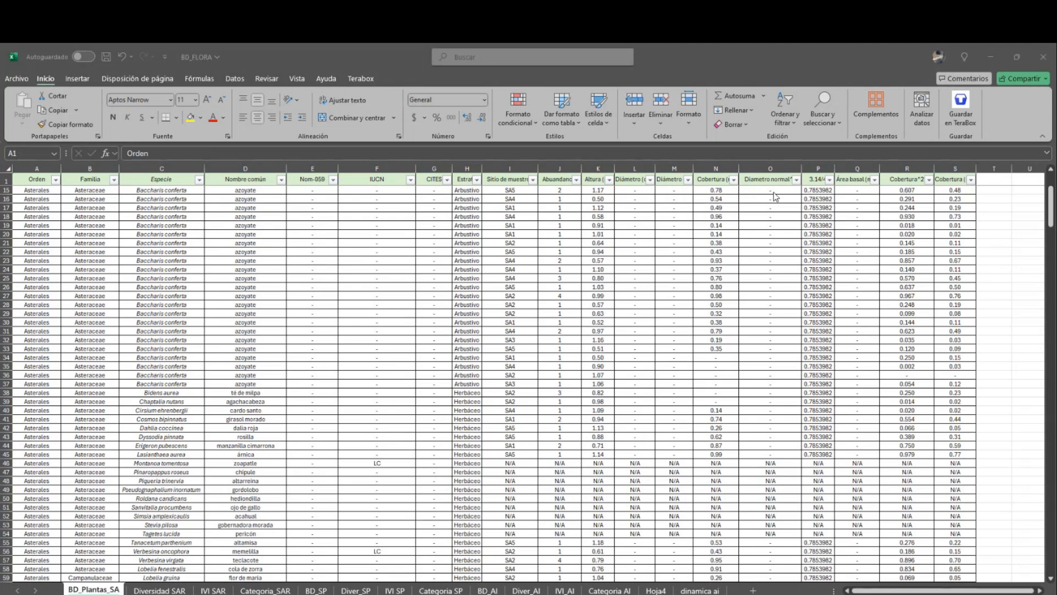
{"action": "left_click", "coordinate": [857, 167]}
{"action": "left_click_drag", "start_coordinate": [856, 168], "coordinate": [940, 162]}
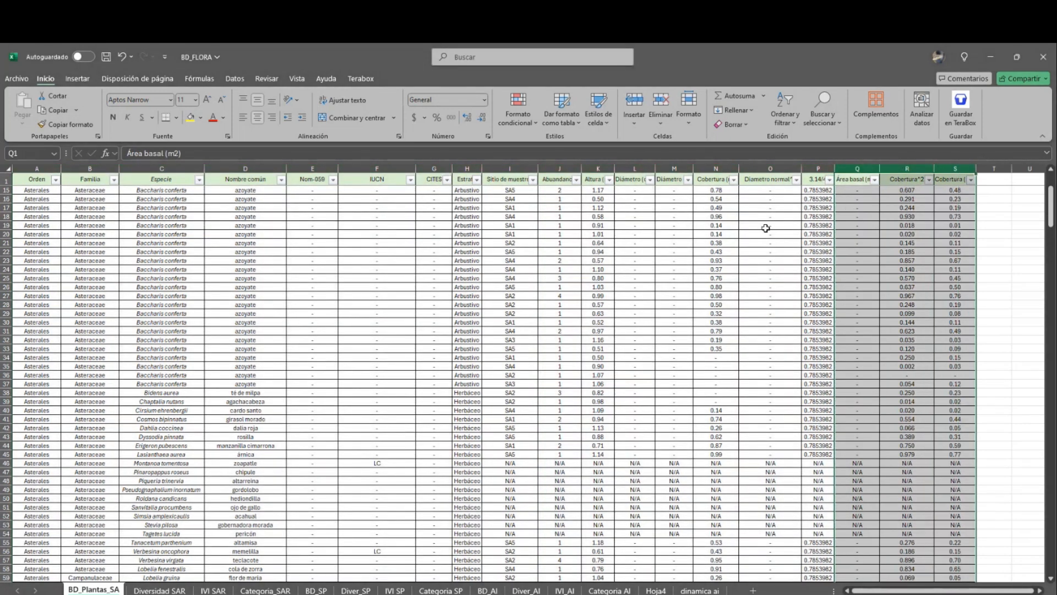
{"action": "left_click", "coordinate": [943, 182]}
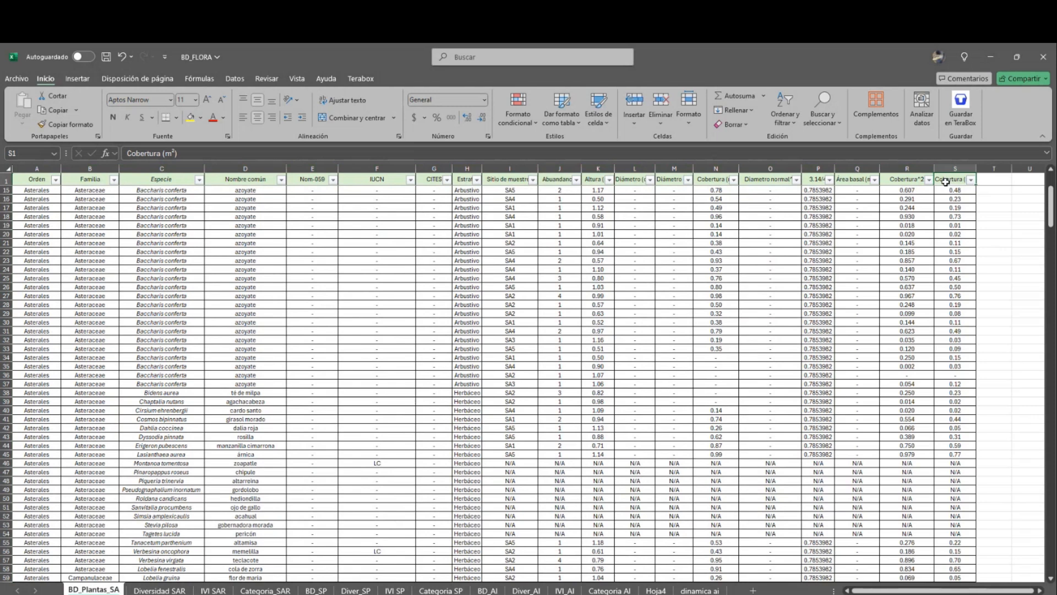
{"action": "left_click", "coordinate": [638, 208]}
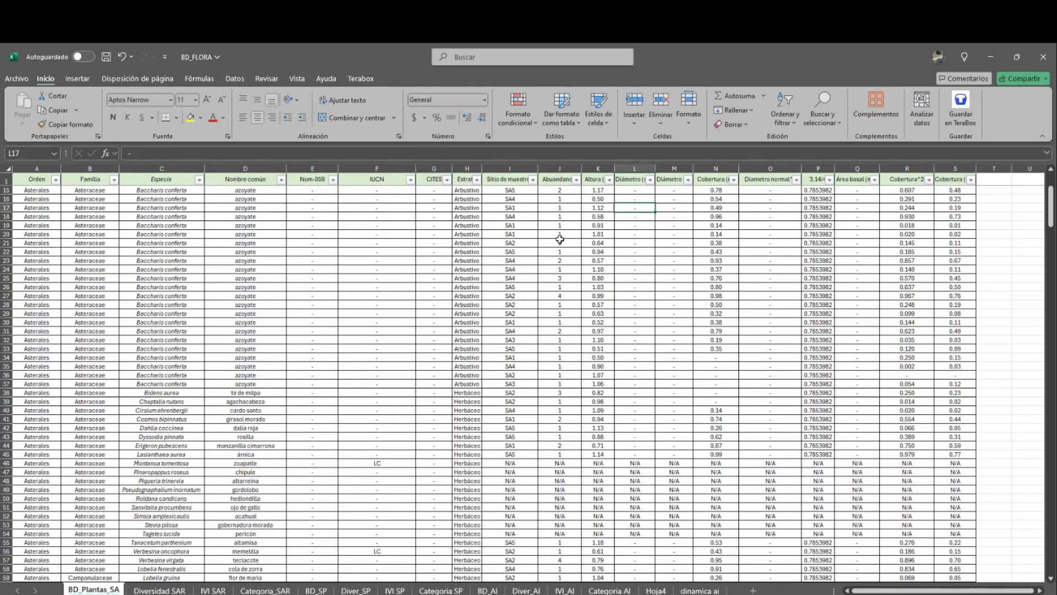
{"action": "left_click", "coordinate": [558, 191]}
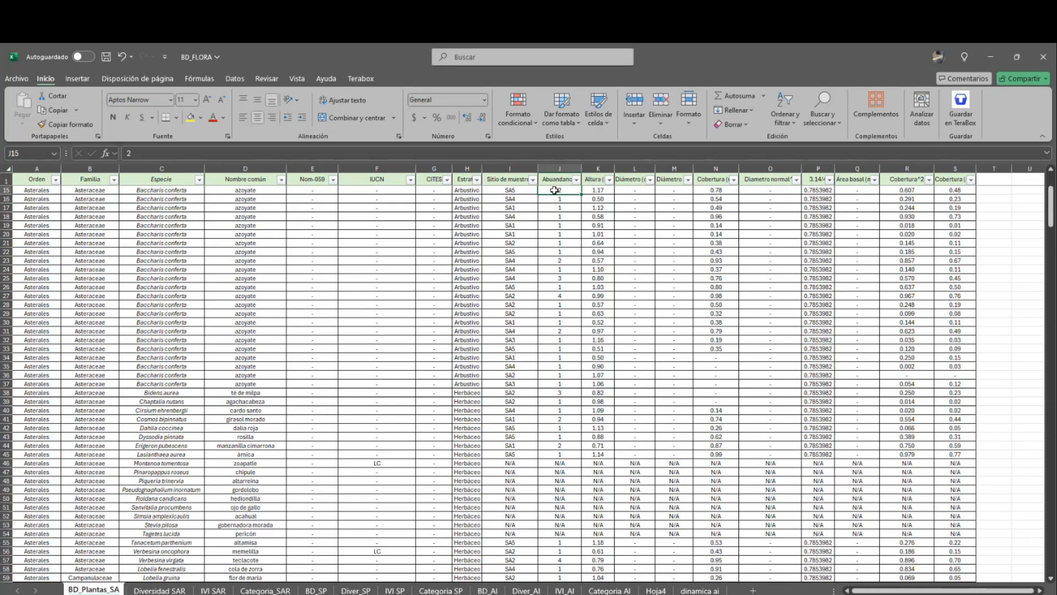
{"action": "left_click", "coordinate": [597, 180]}
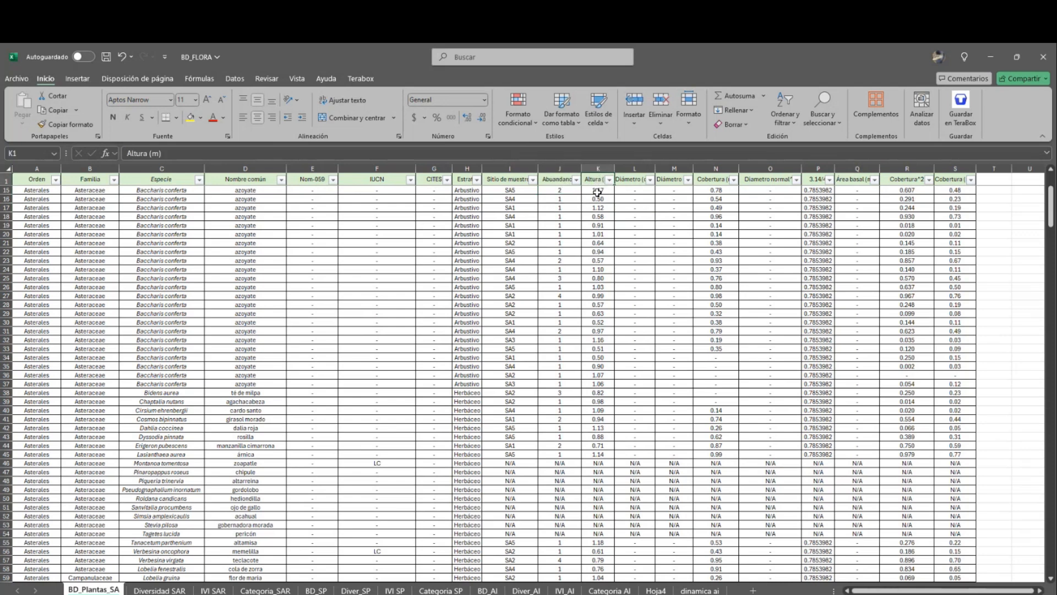
{"action": "left_click", "coordinate": [597, 192]}
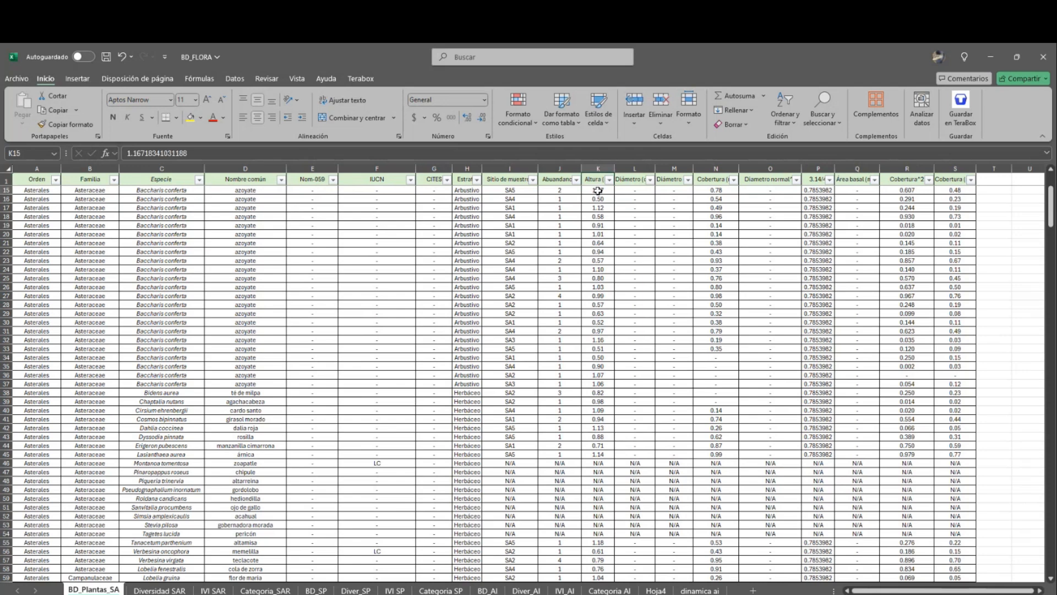
{"action": "left_click", "coordinate": [637, 192]}
{"action": "left_click", "coordinate": [637, 179]}
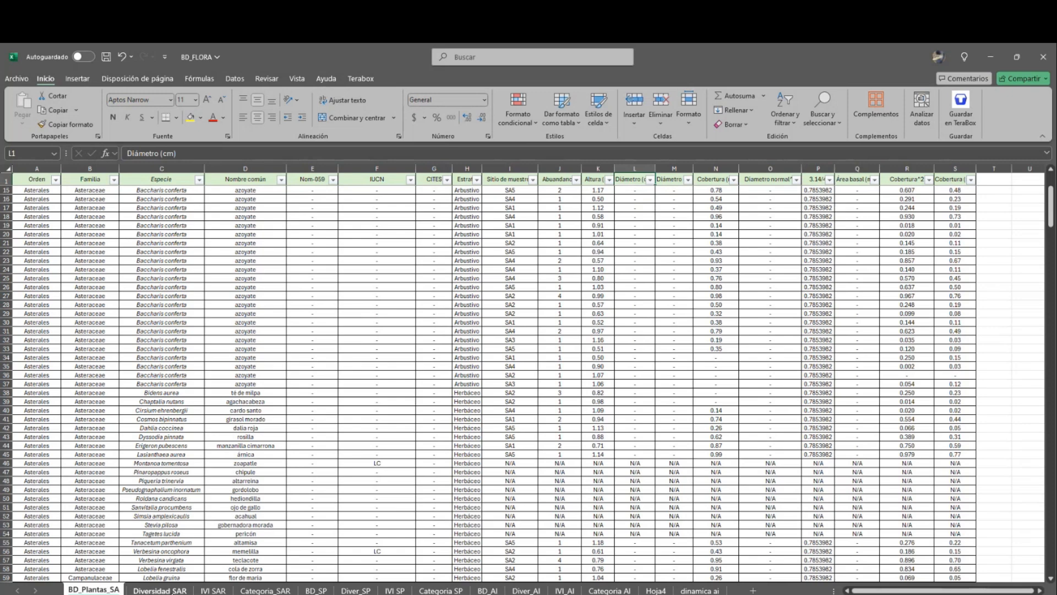
- Bring up the Diversidad SAR sheet from its beginning and dismiss the navigation tip
{"action": "left_click", "coordinate": [160, 589]}
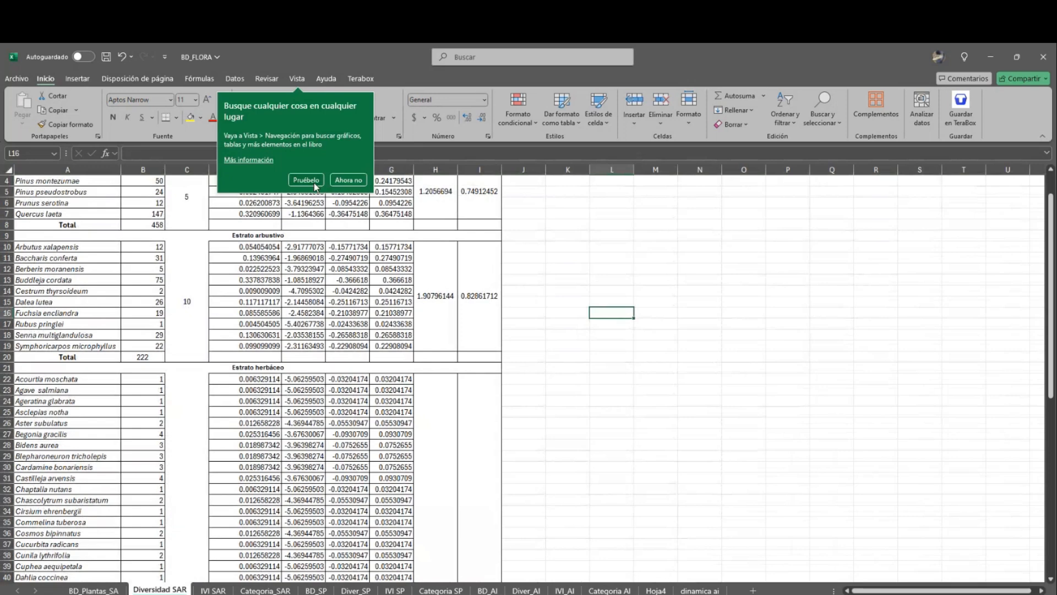
{"action": "left_click", "coordinate": [347, 180]}
{"action": "scroll", "coordinate": [279, 247], "scroll_direction": "up", "scroll_amount": 1}
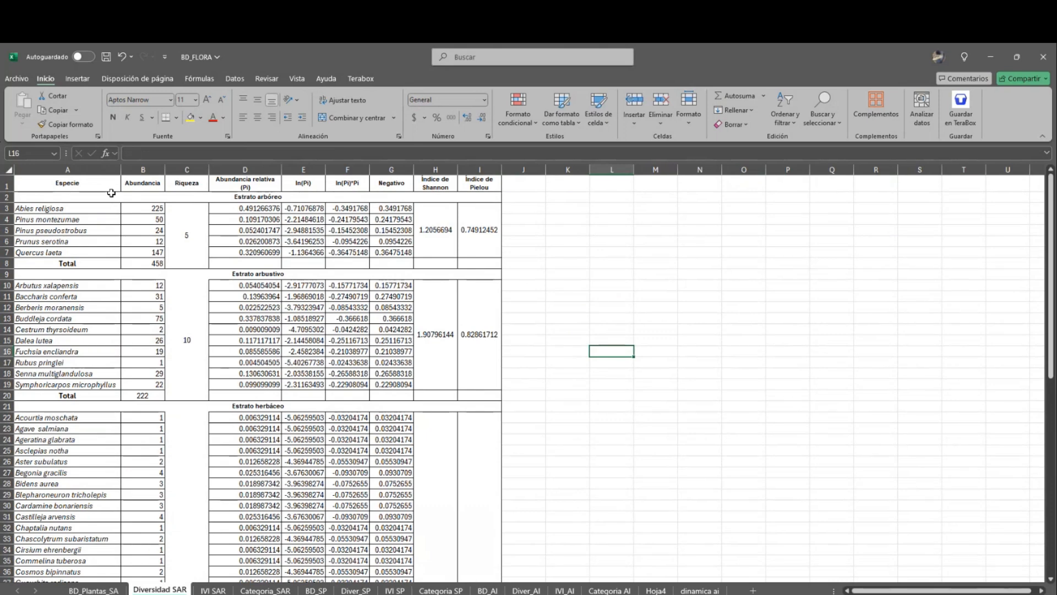
{"action": "left_click", "coordinate": [94, 589]}
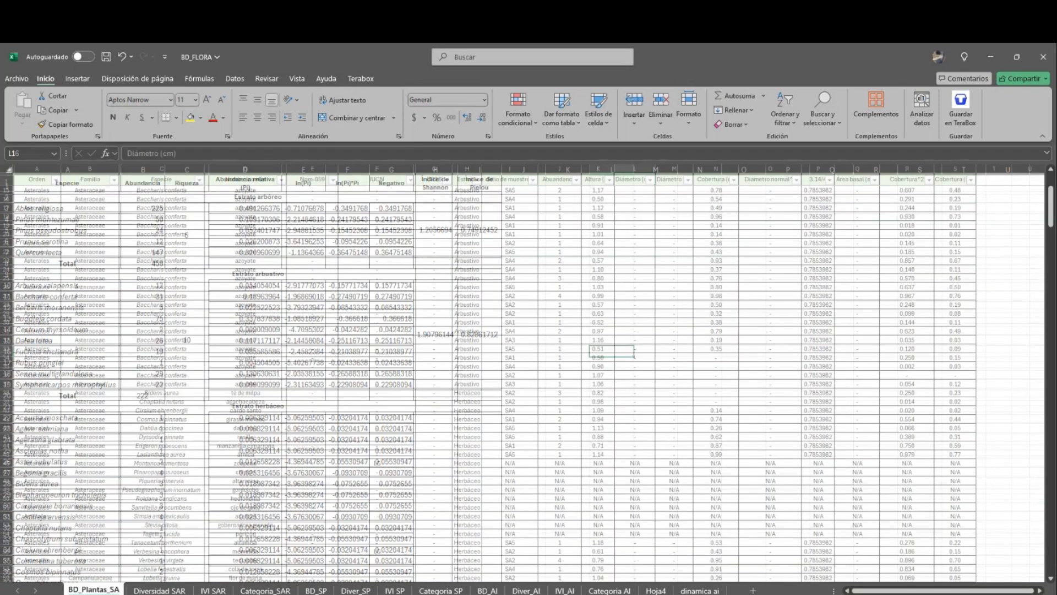
{"action": "left_click", "coordinate": [158, 590]}
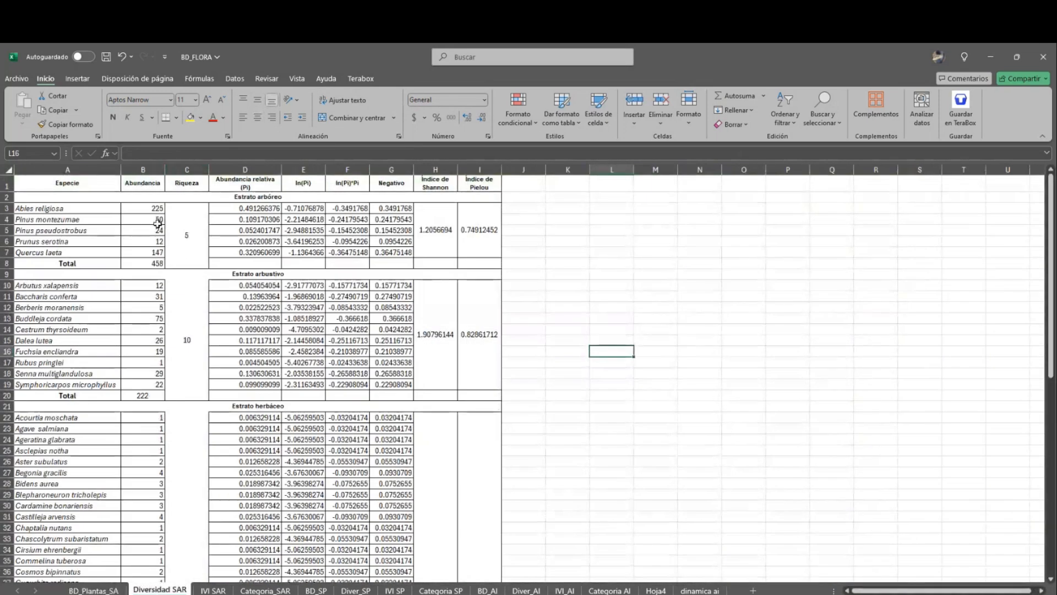
- Examine the diversity table's headings, from species, abundance and richness through relative abundance and ln(Pi)*Pi to the Shannon and Pielou indices
{"action": "left_click", "coordinate": [83, 184]}
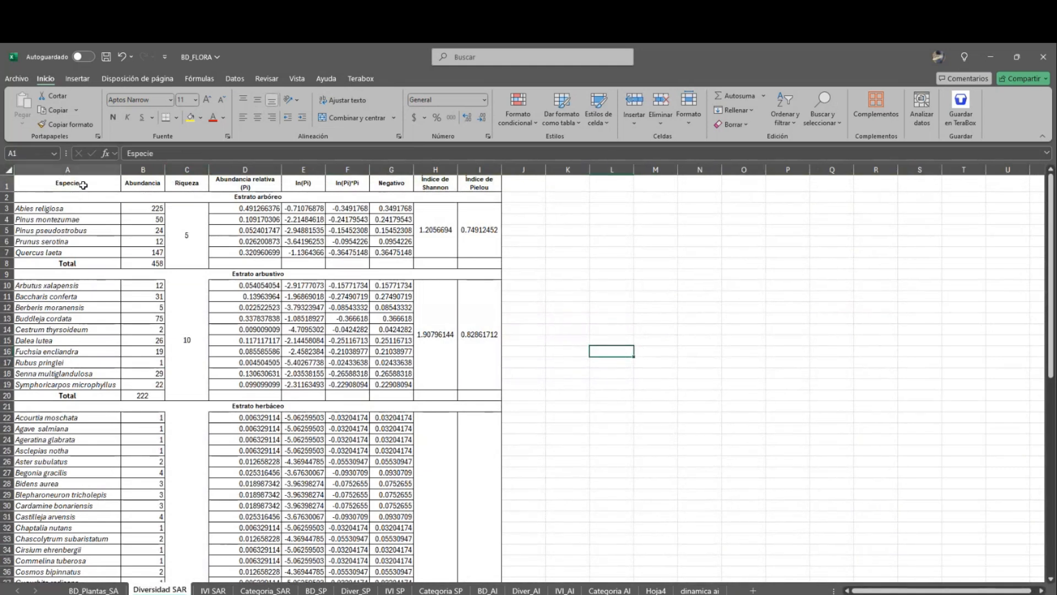
{"action": "left_click", "coordinate": [150, 184]}
{"action": "left_click", "coordinate": [185, 185]}
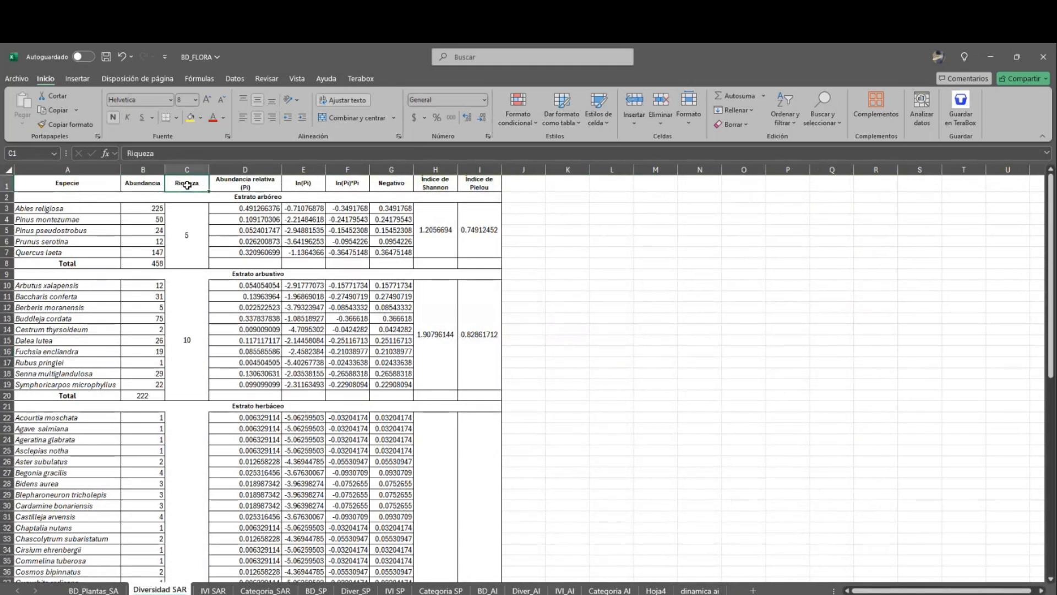
{"action": "left_click", "coordinate": [270, 184]}
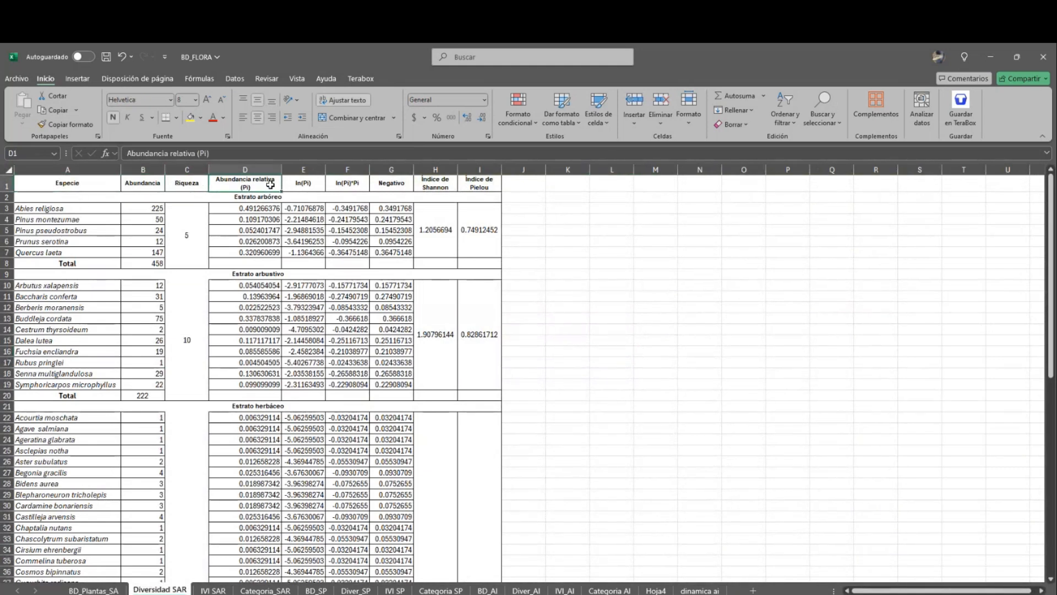
{"action": "left_click", "coordinate": [307, 184]}
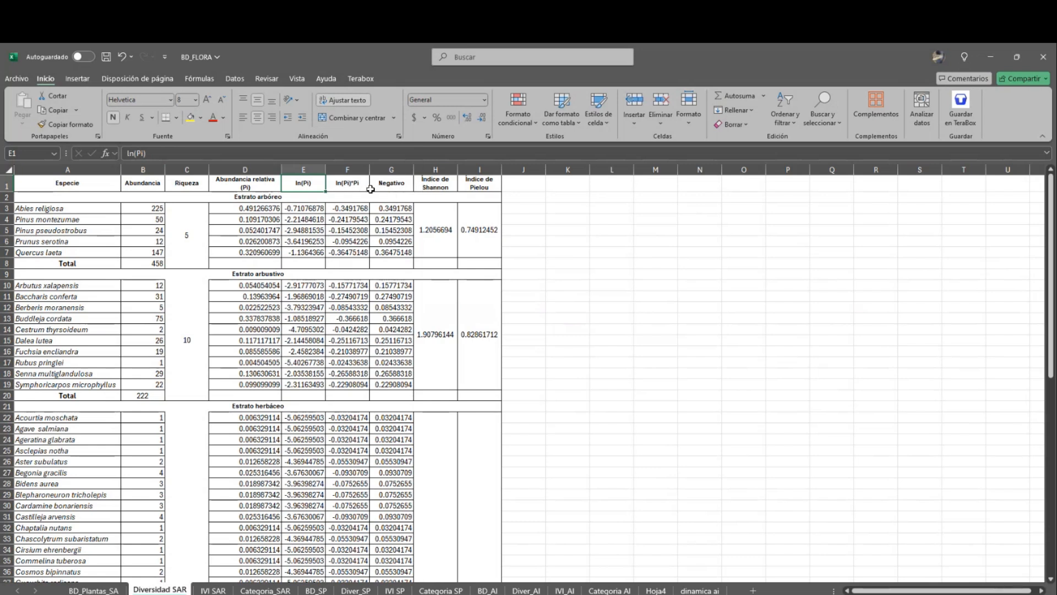
{"action": "left_click", "coordinate": [430, 184]}
{"action": "left_click", "coordinate": [489, 183]}
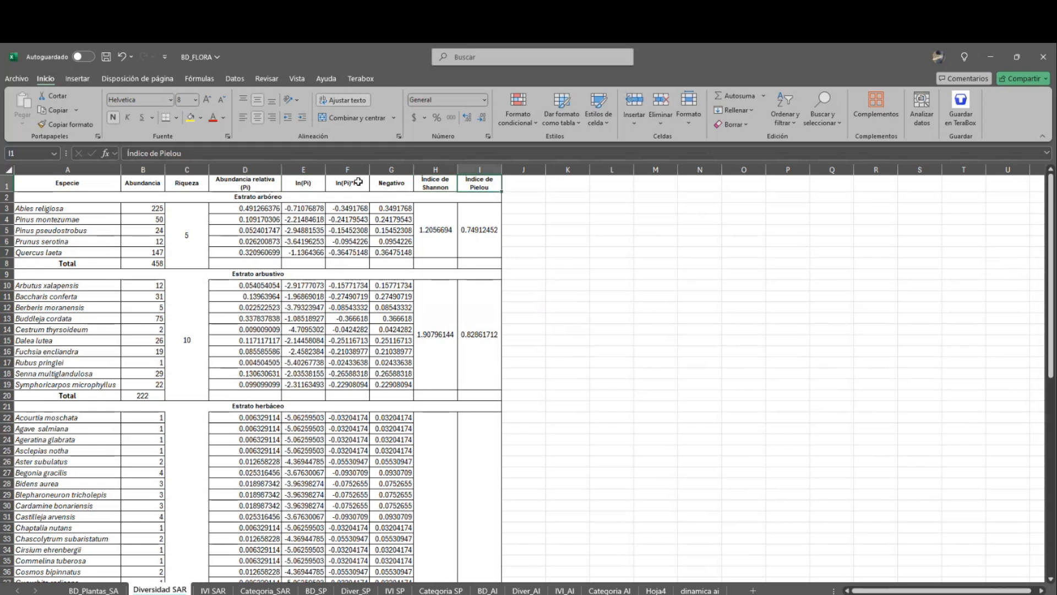
{"action": "mouse_move", "coordinate": [359, 181]}
{"action": "left_mouse_down"}
{"action": "mouse_move", "coordinate": [372, 181]}
{"action": "mouse_move", "coordinate": [357, 181]}
{"action": "left_mouse_up"}
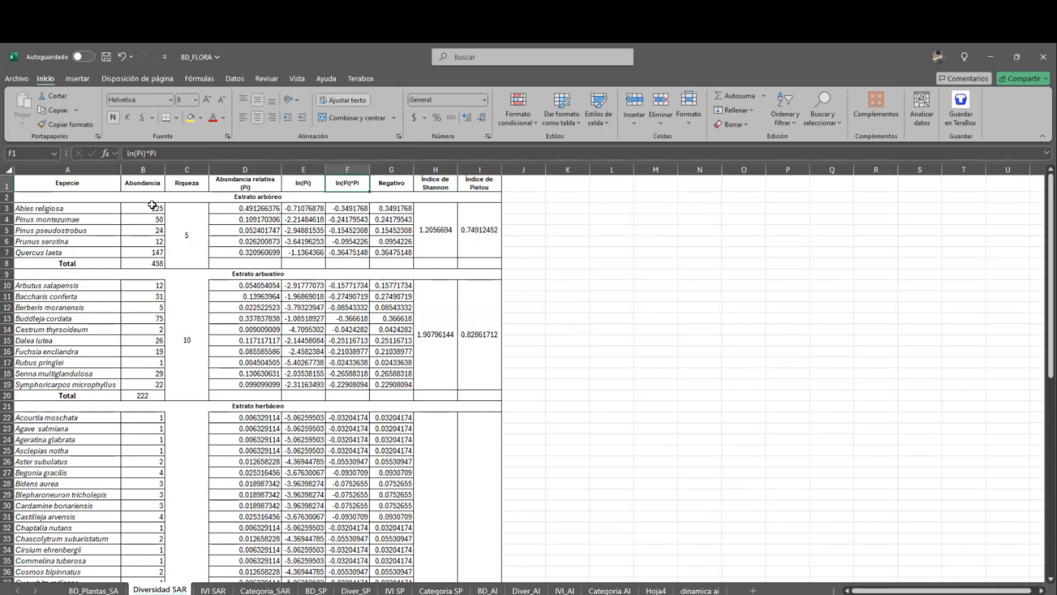
- Examine the tree stratum's abundances and richness, and inspect the relative abundance formula for Abies religiosa
{"action": "left_click_drag", "start_coordinate": [152, 204], "coordinate": [147, 251]}
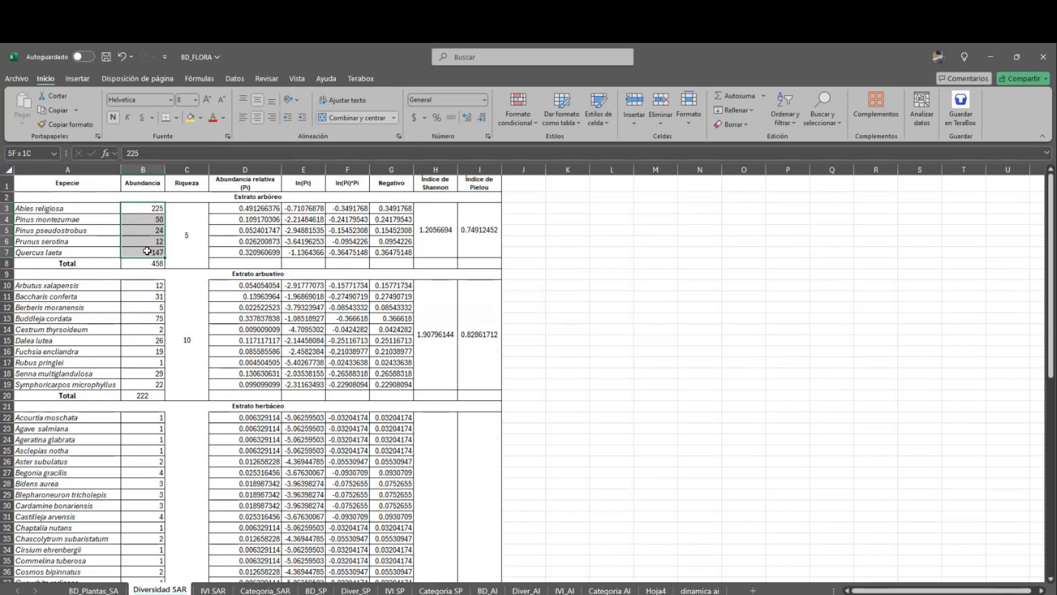
{"action": "left_click", "coordinate": [188, 229]}
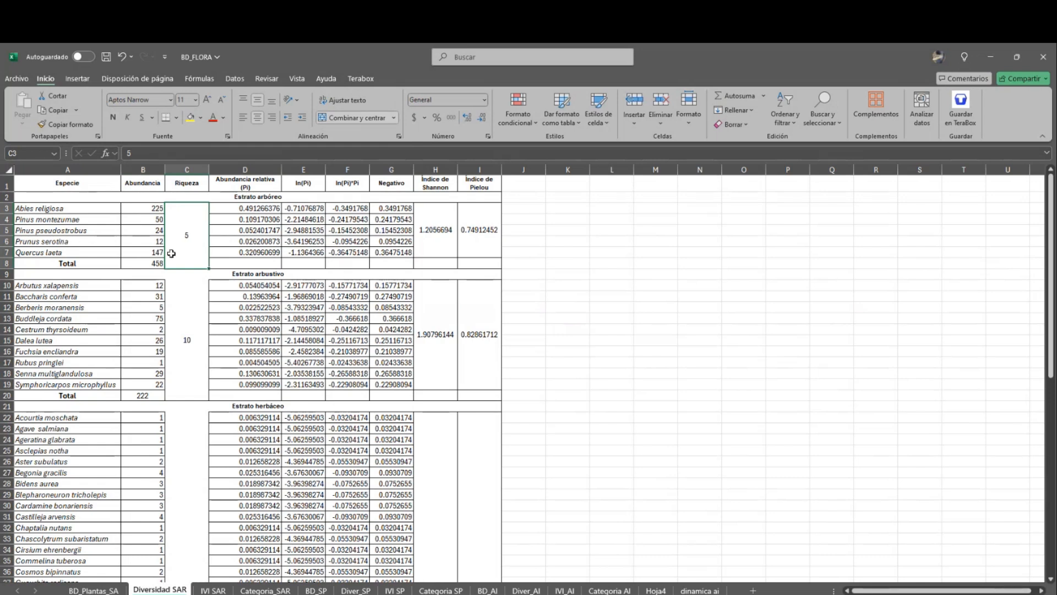
{"action": "left_click", "coordinate": [245, 209]}
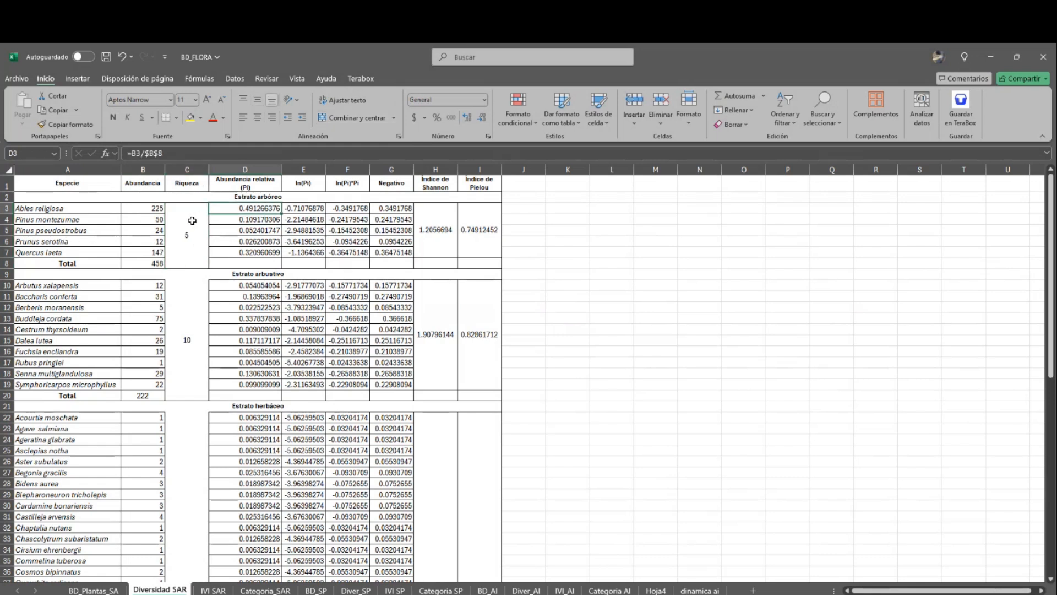
{"action": "key", "text": "F2"}
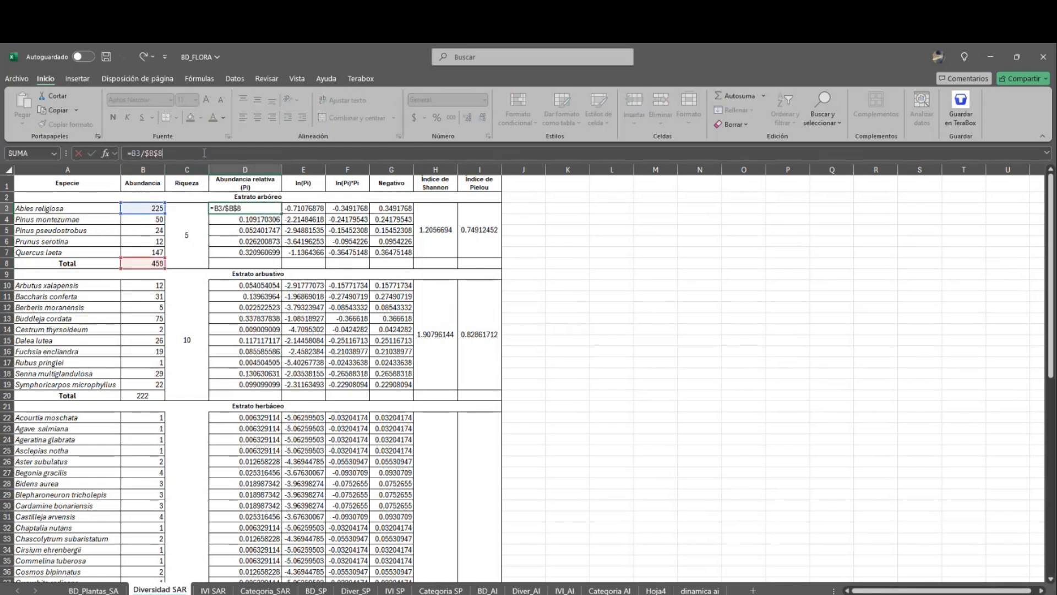
{"action": "left_click", "coordinate": [253, 220]}
- Inspect the ln(Pi) formulas of the tree stratum, tracing the Abies religiosa one to its relative abundance cell
{"action": "left_click", "coordinate": [303, 220]}
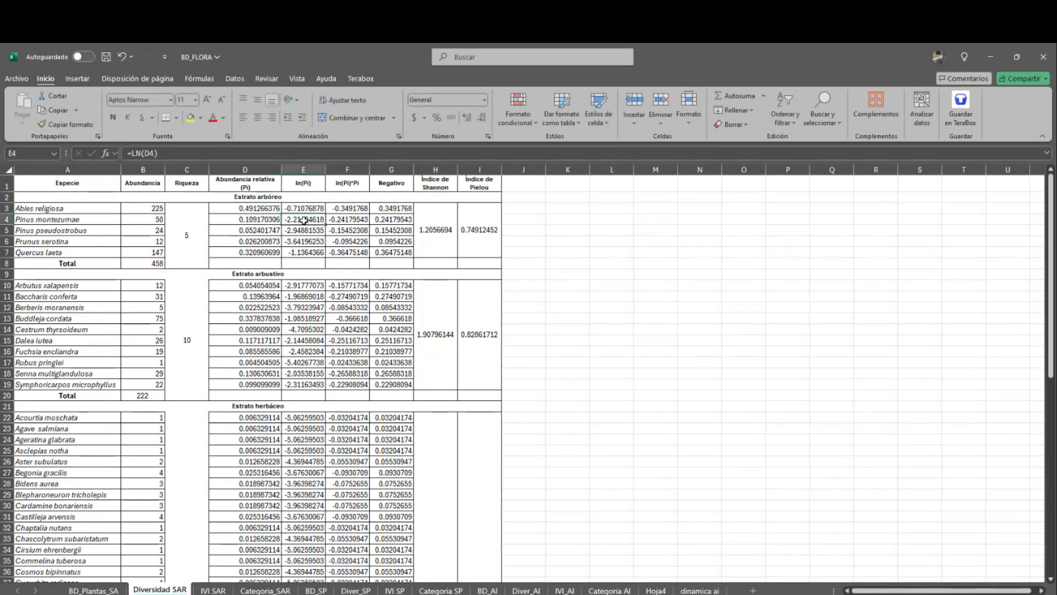
{"action": "left_click", "coordinate": [304, 169]}
{"action": "left_click", "coordinate": [307, 152]}
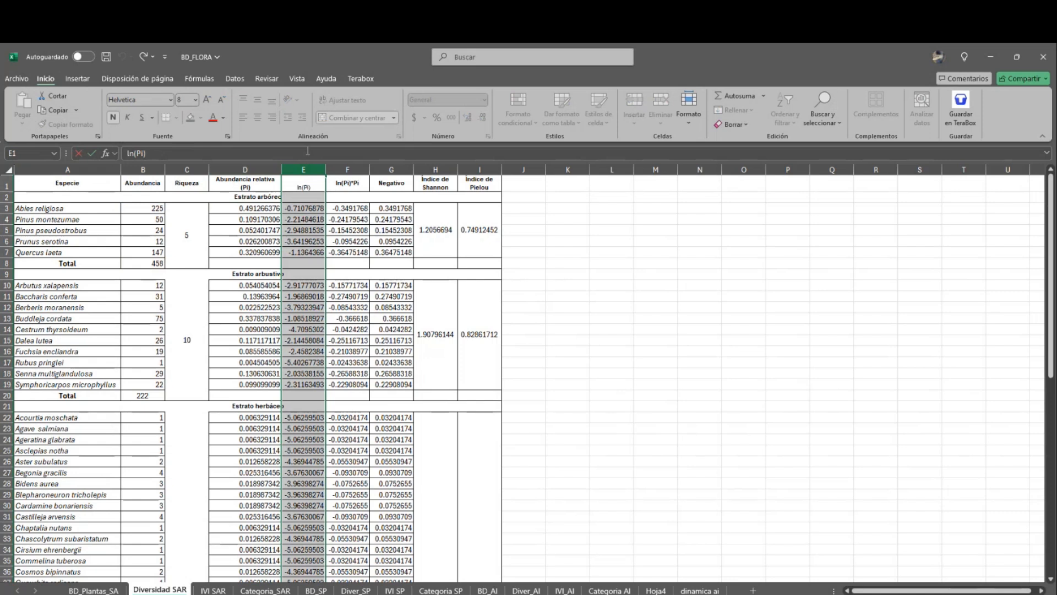
{"action": "left_click", "coordinate": [648, 259]}
{"action": "left_click", "coordinate": [318, 209]}
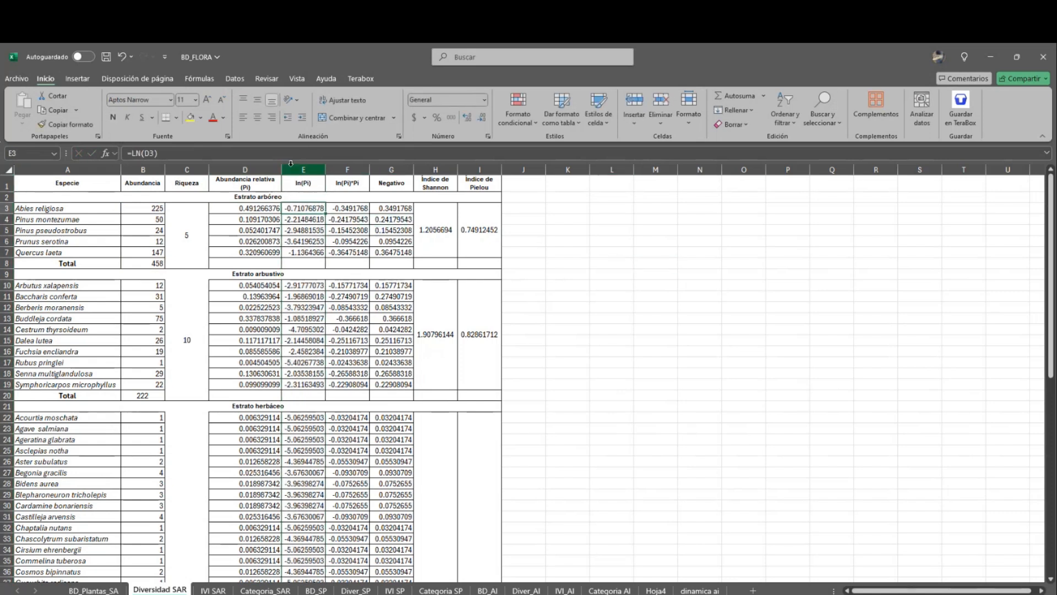
{"action": "left_click", "coordinate": [292, 153]}
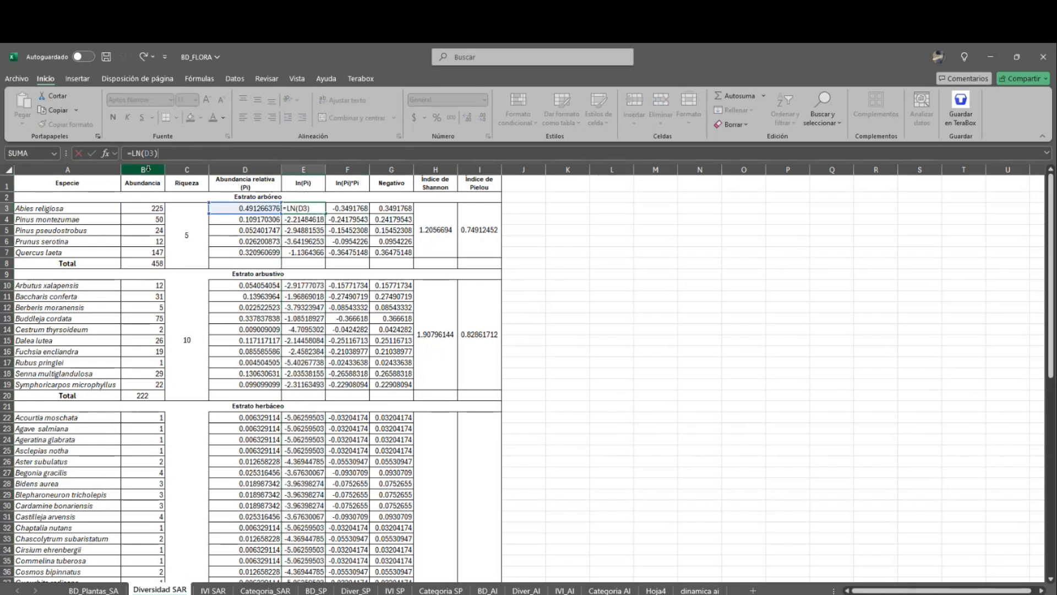
{"action": "left_click", "coordinate": [592, 252]}
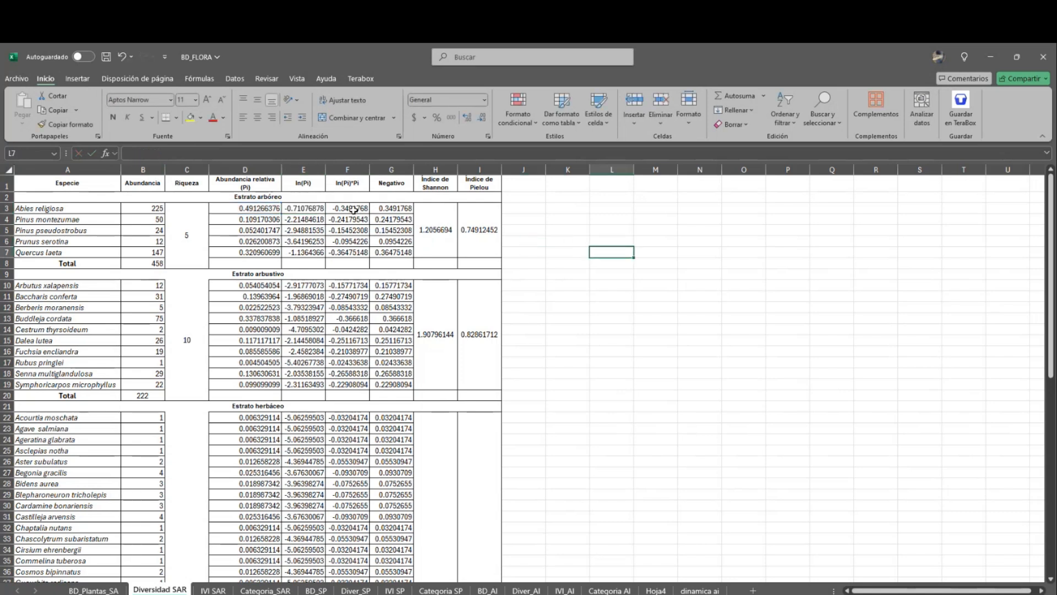
- Inspect the ln(Pi)*Pi formula for Abies religiosa and the tree stratum's Shannon and Pielou index formulas
{"action": "left_click", "coordinate": [344, 208]}
{"action": "left_click", "coordinate": [319, 153]}
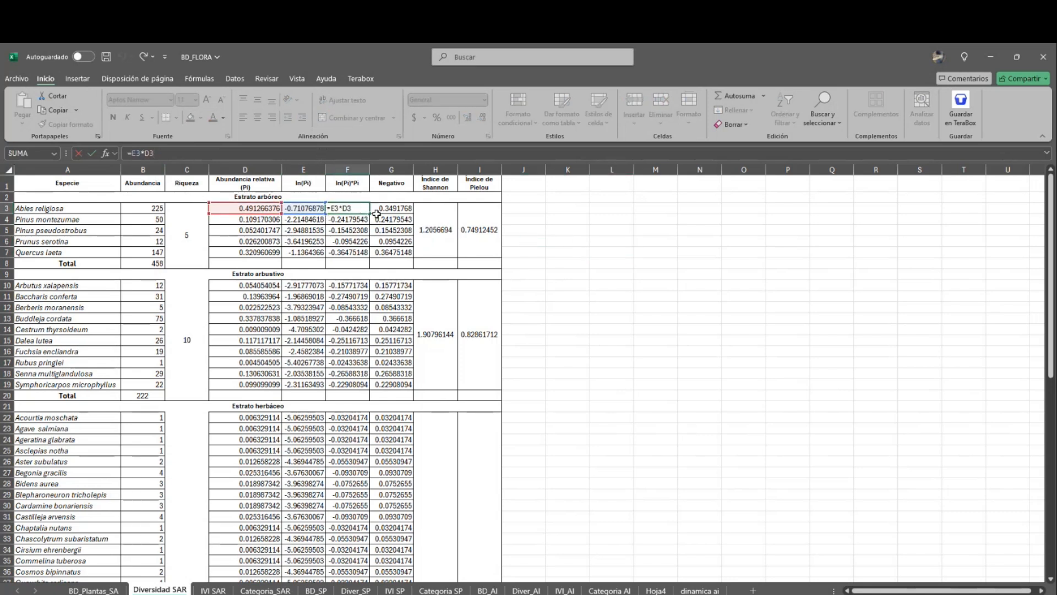
{"action": "left_click", "coordinate": [696, 319]}
{"action": "left_click", "coordinate": [444, 230]}
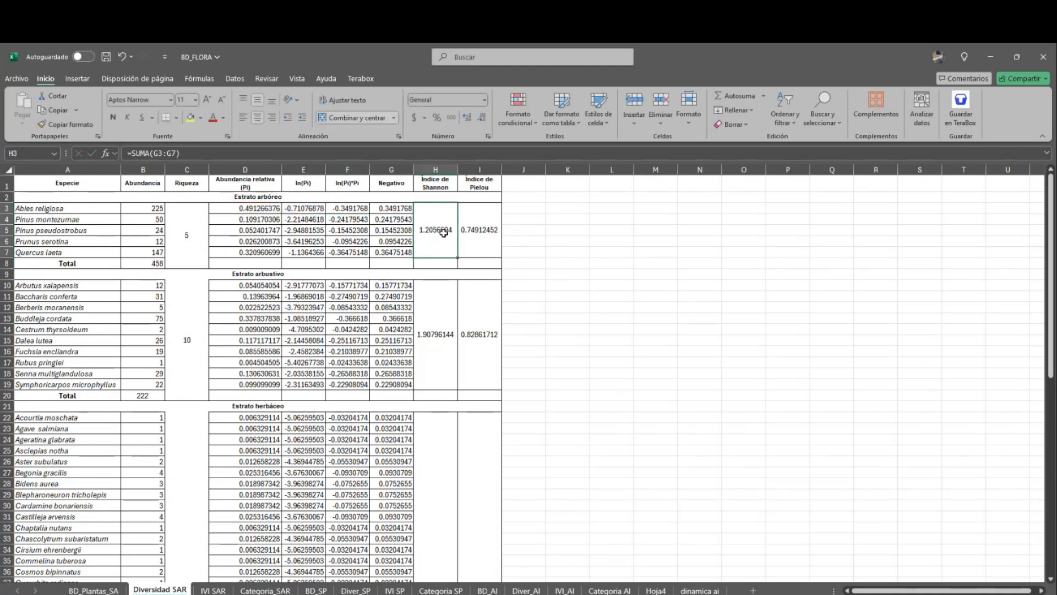
{"action": "left_click", "coordinate": [482, 230]}
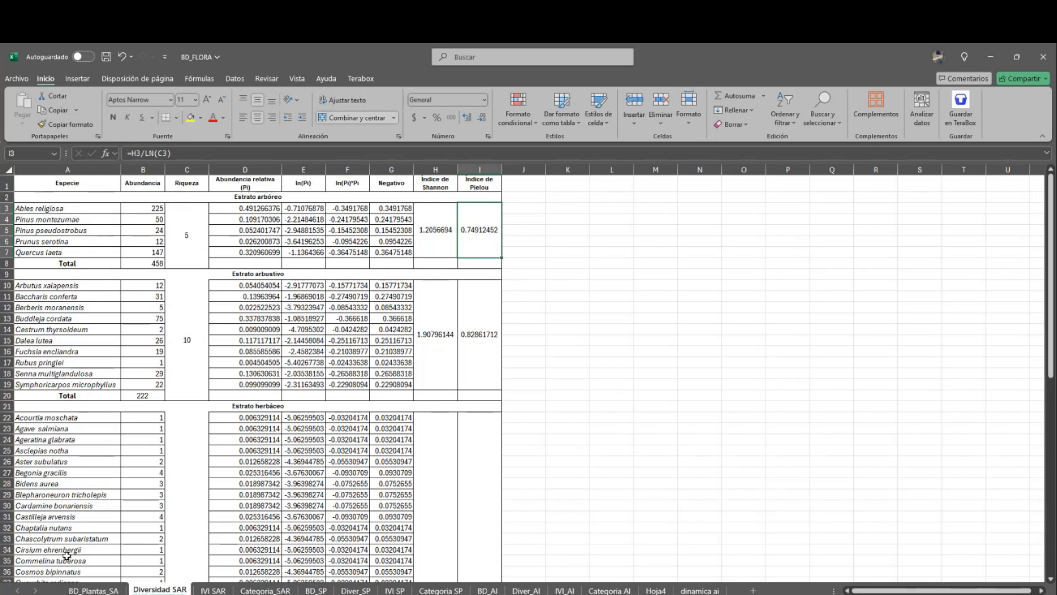
- Recheck the ln(Pi), ln(Pi)*Pi and Negativo formulas for Abies religiosa, and the ln(Pi)*Pi formula for Pinus montezumae
{"action": "left_click", "coordinate": [311, 209]}
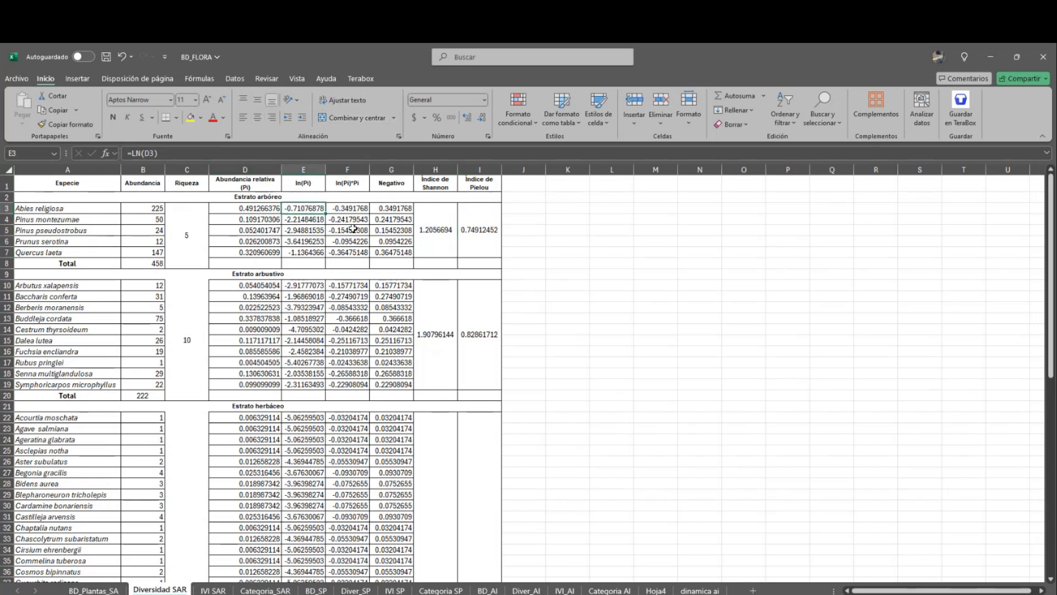
{"action": "left_click", "coordinate": [348, 209]}
{"action": "left_click", "coordinate": [388, 206]}
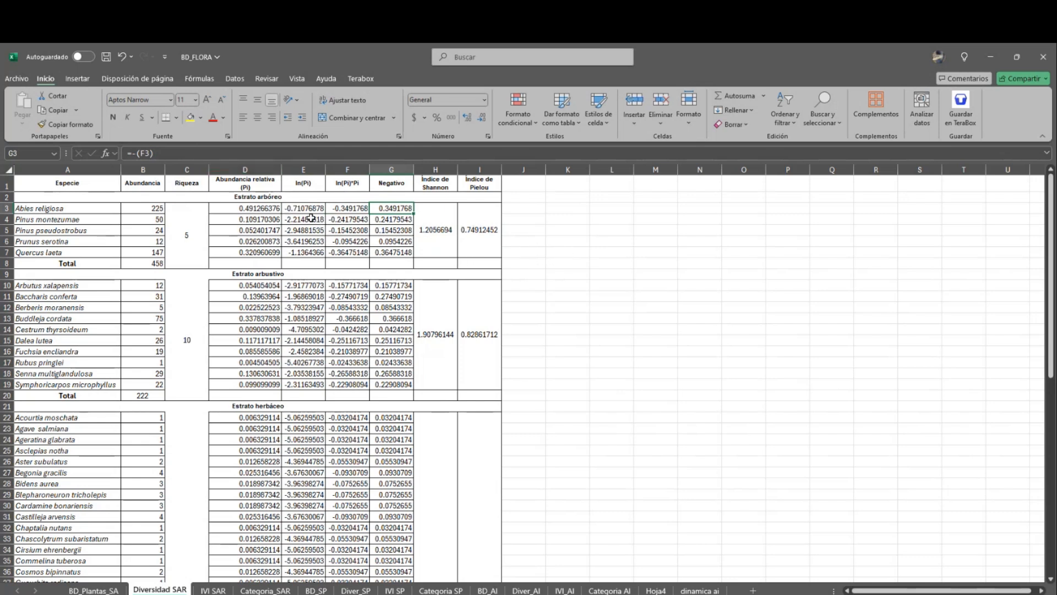
{"action": "left_click", "coordinate": [345, 220]}
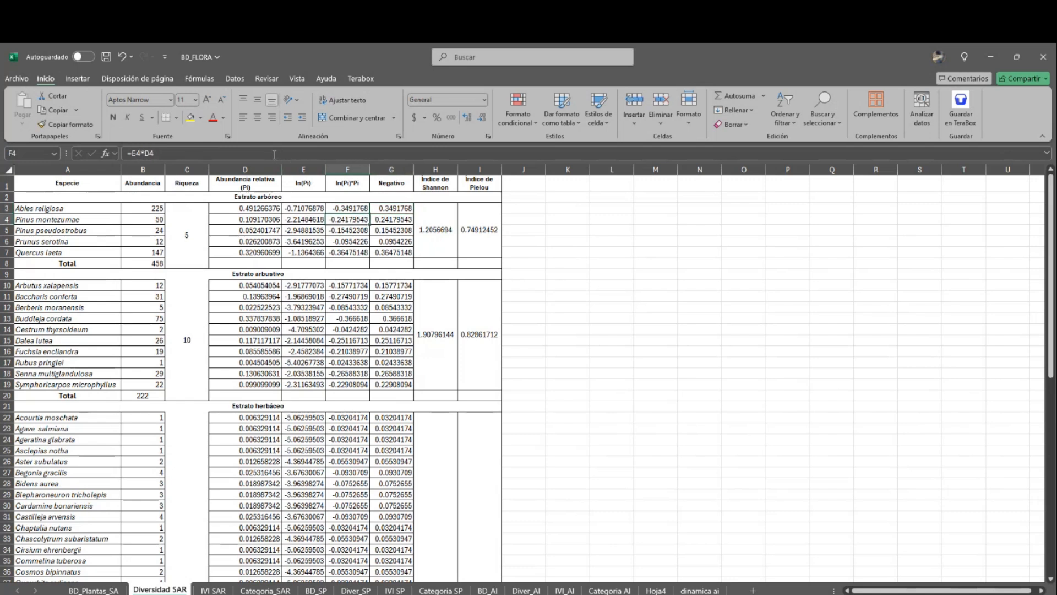
{"action": "left_click", "coordinate": [273, 155]}
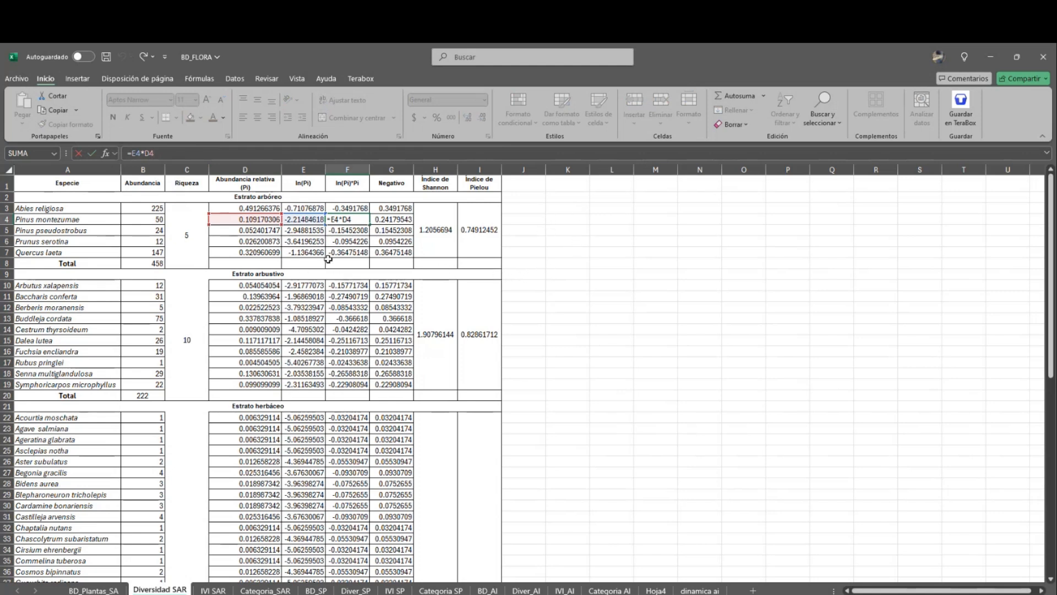
{"action": "key", "text": "ctrl+Return"}
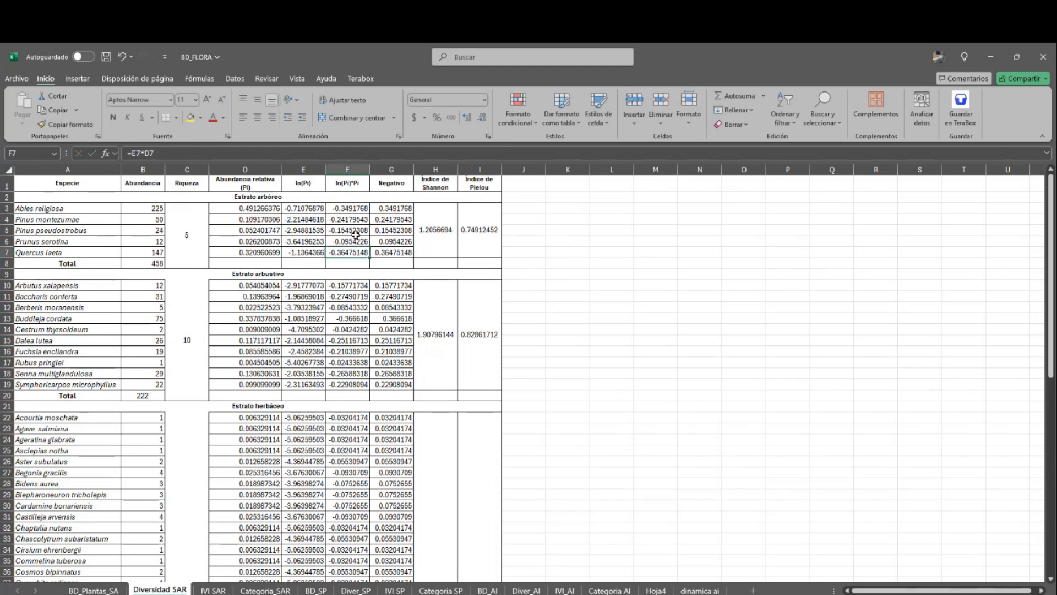
- Look through the remaining strata of the diversity table down to its last total and return to its beginning
{"action": "left_click", "coordinate": [688, 242]}
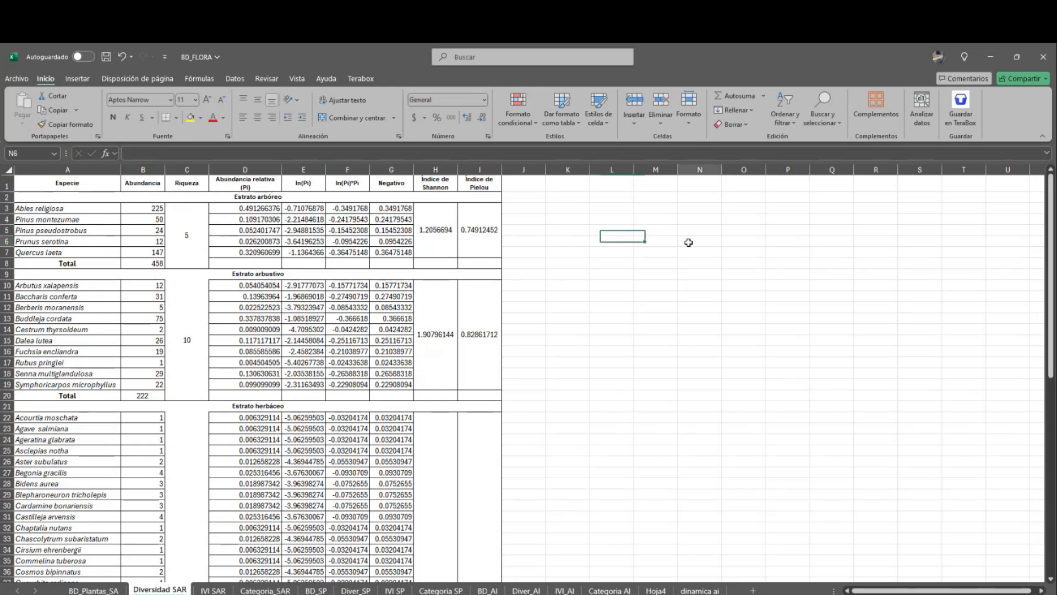
{"action": "scroll", "coordinate": [348, 336], "scroll_direction": "down", "scroll_amount": 16}
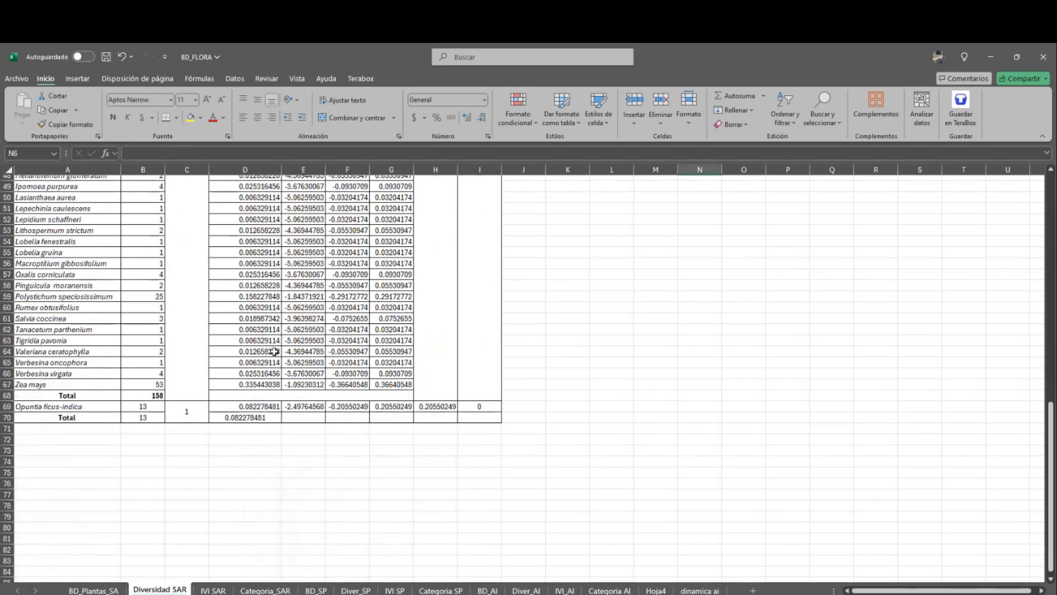
{"action": "scroll", "coordinate": [274, 351], "scroll_direction": "up", "scroll_amount": 16}
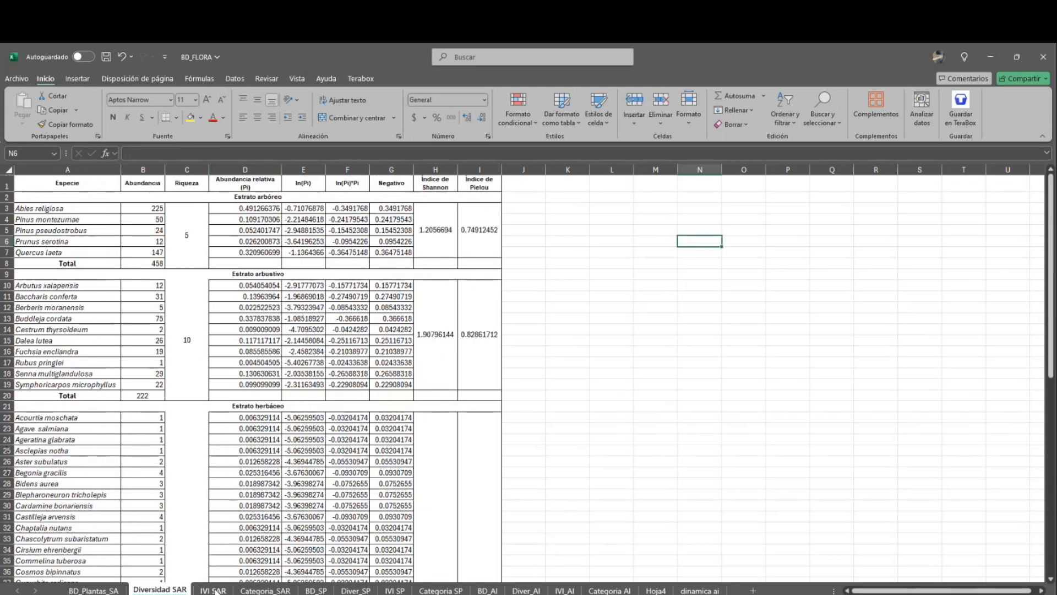
- Bring up the IVI SAR sheet and examine its common name, Nom-059, IUCN, CITES and species coverage headings
{"action": "left_click", "coordinate": [216, 591]}
{"action": "scroll", "coordinate": [372, 359], "scroll_direction": "up", "scroll_amount": 10}
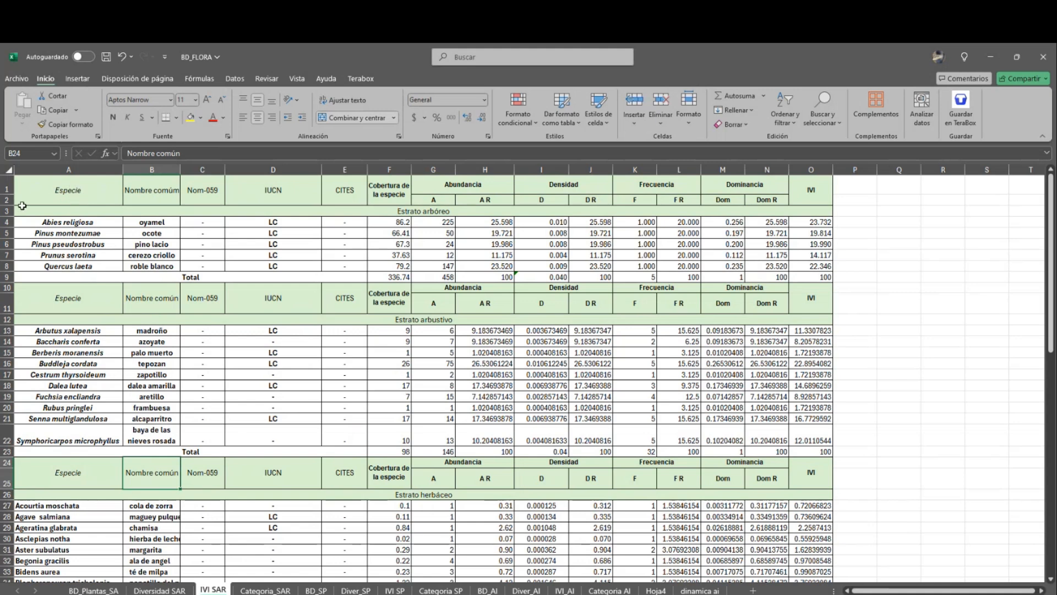
{"action": "left_click", "coordinate": [152, 194]}
{"action": "left_click", "coordinate": [210, 193]}
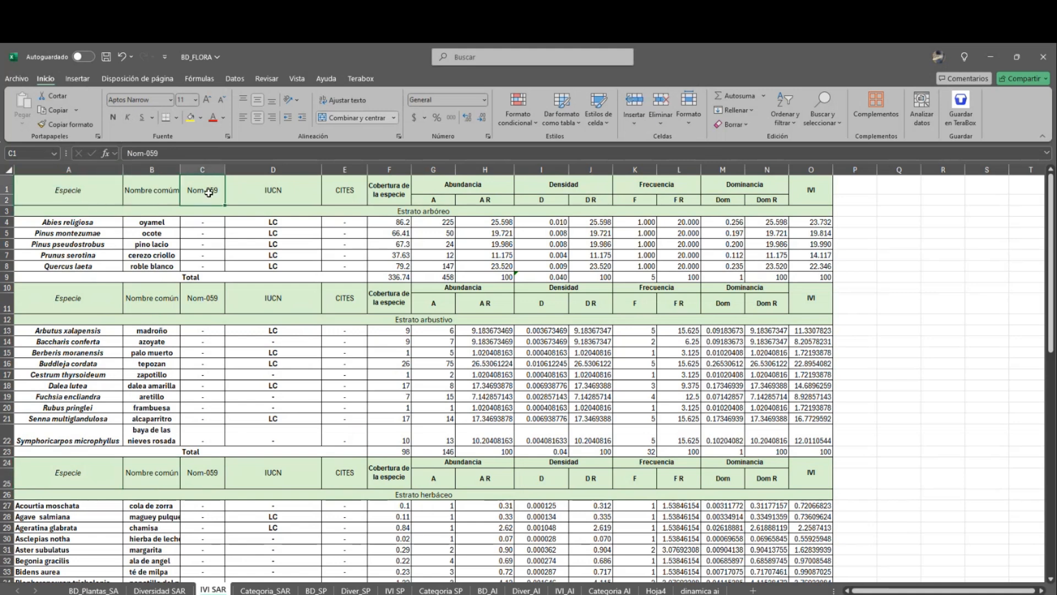
{"action": "left_click", "coordinate": [340, 195]}
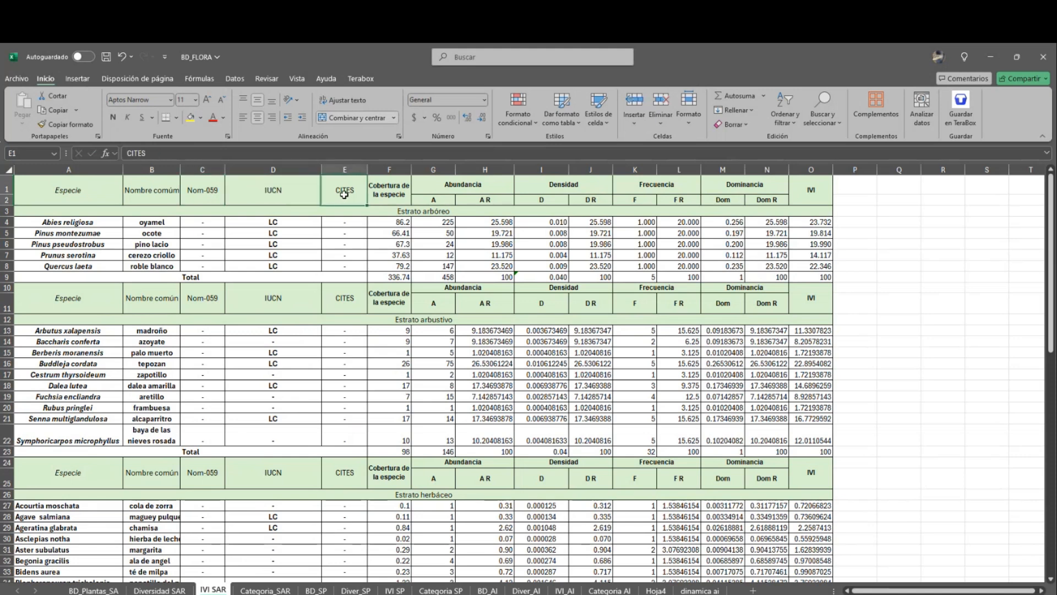
{"action": "left_click", "coordinate": [387, 191]}
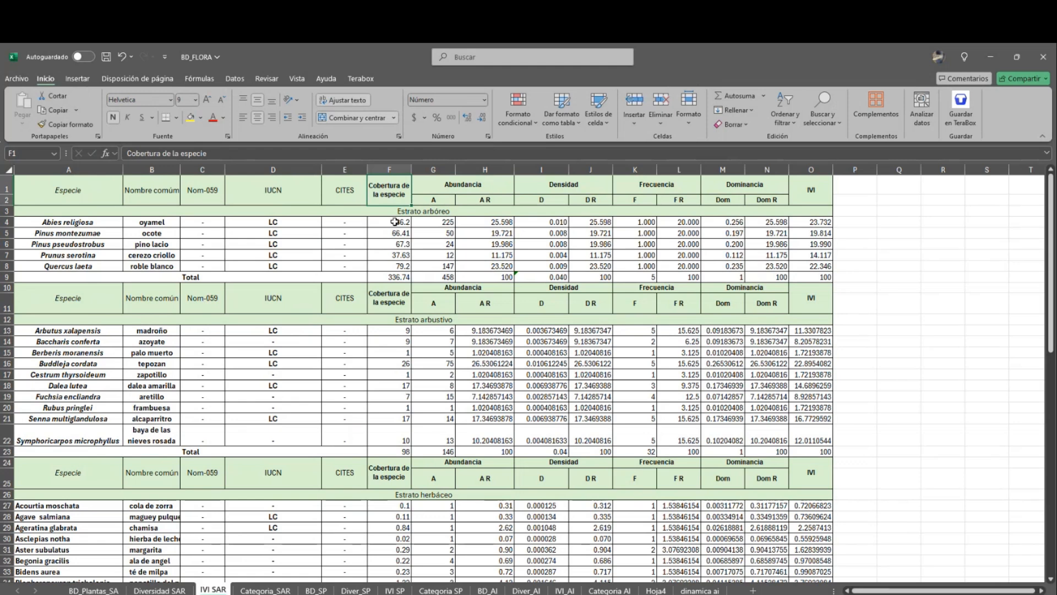
- Compare the species coverage for Abies religiosa in IVI SAR with the squared coverage column in BD_Plantas_SA
{"action": "left_click", "coordinate": [91, 589]}
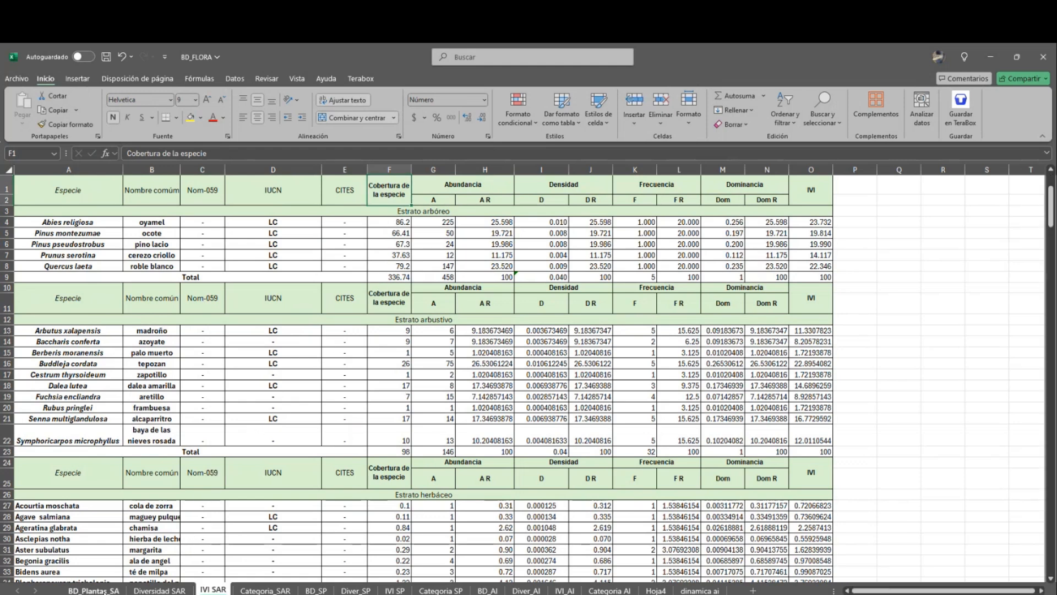
{"action": "scroll", "coordinate": [813, 335], "scroll_direction": "up", "scroll_amount": 4}
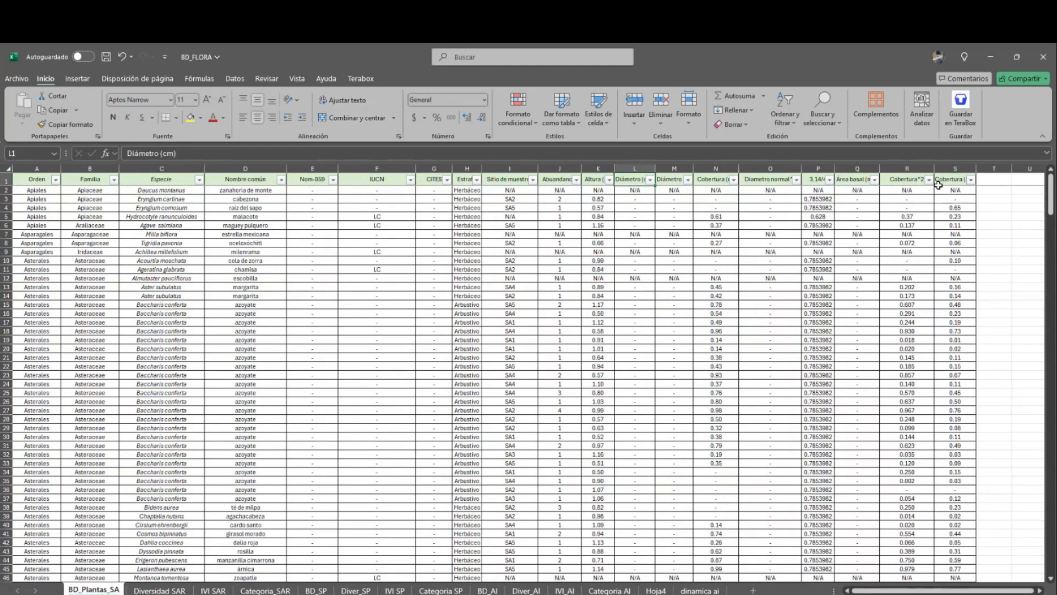
{"action": "left_click", "coordinate": [907, 180]}
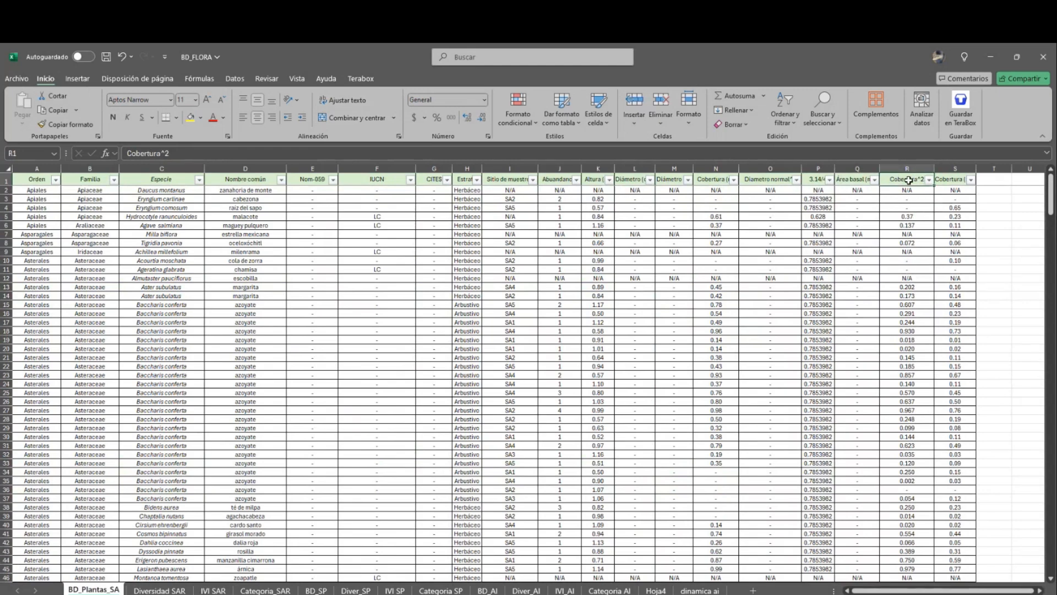
{"action": "left_click", "coordinate": [213, 589]}
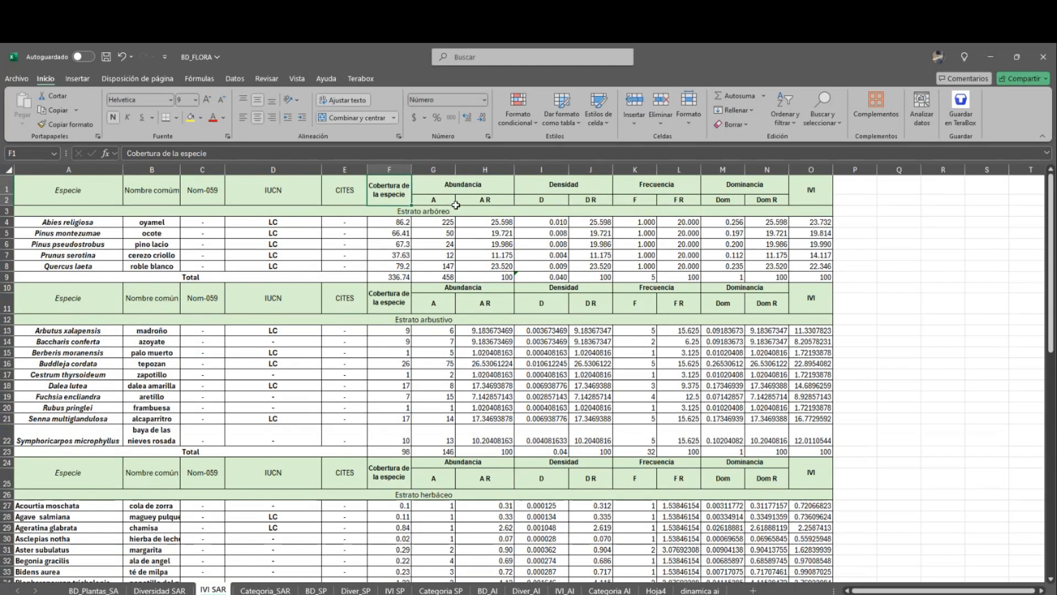
{"action": "left_click", "coordinate": [394, 223]}
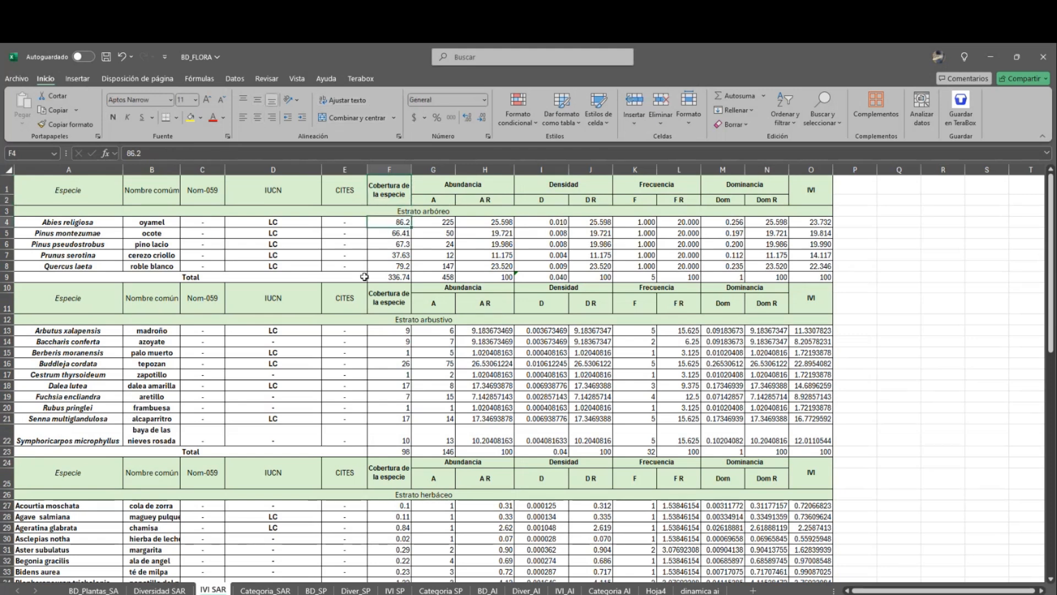
{"action": "left_click", "coordinate": [104, 590]}
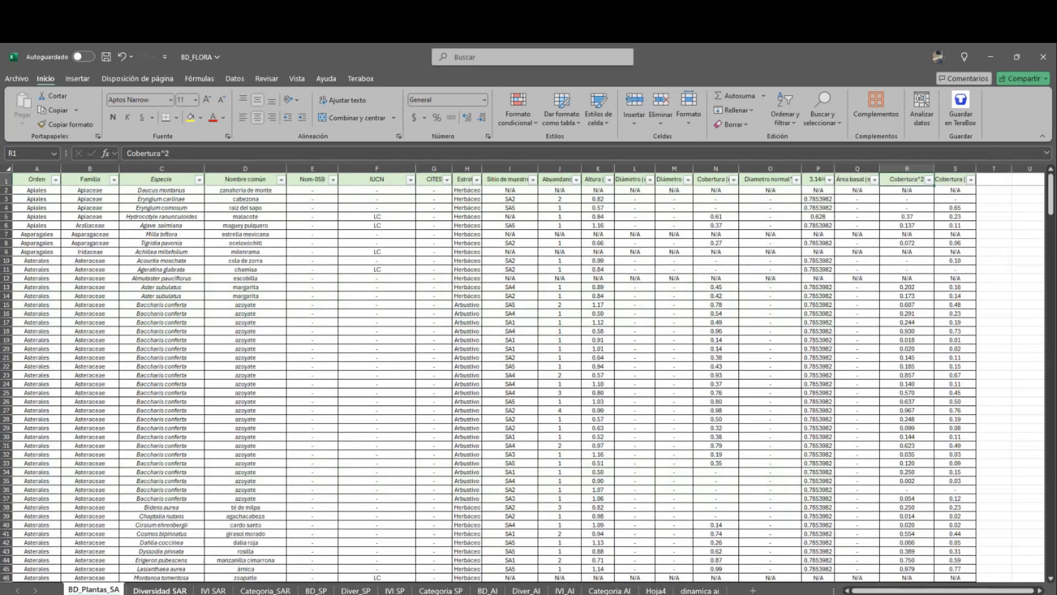
{"action": "left_click", "coordinate": [213, 589]}
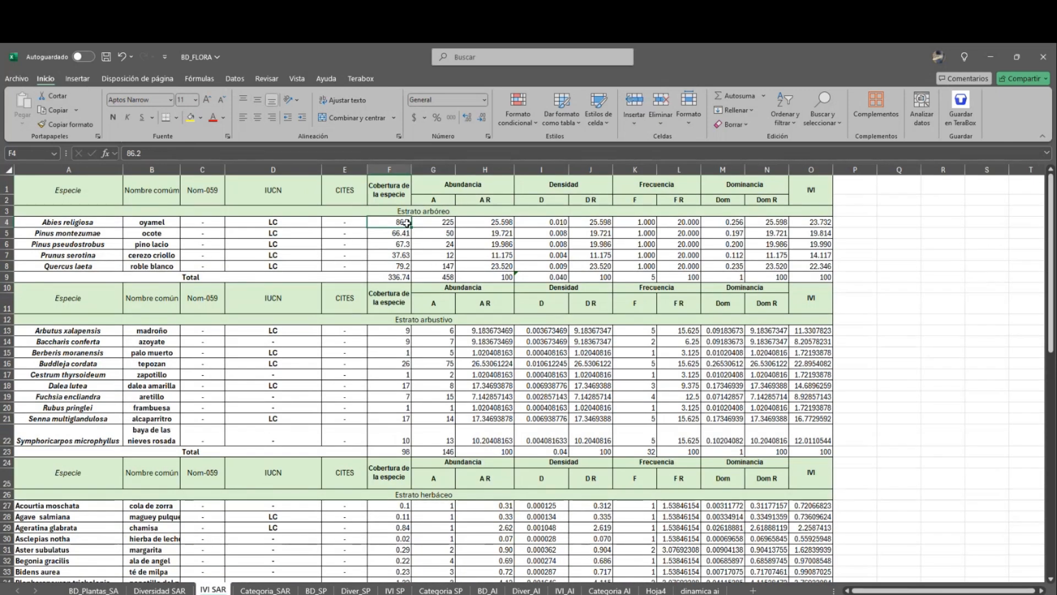
- Compare the tree stratum's abundances and total in IVI SAR with Diversidad SAR, and return to the BD_Plantas_SA sheet
{"action": "left_click", "coordinate": [441, 222]}
{"action": "left_click_drag", "start_coordinate": [440, 229], "coordinate": [436, 277]}
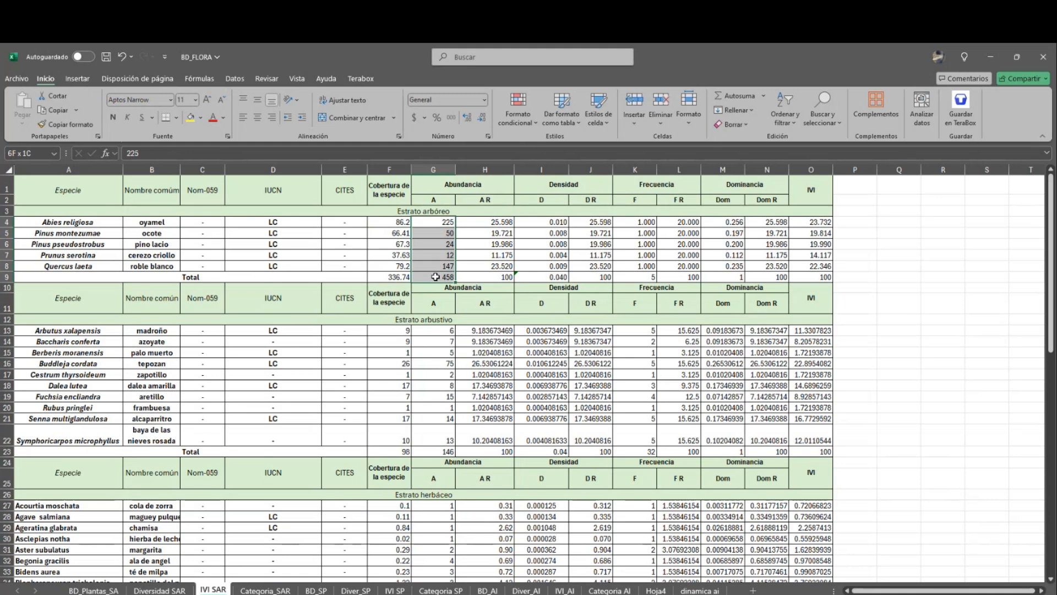
{"action": "left_click", "coordinate": [159, 590]}
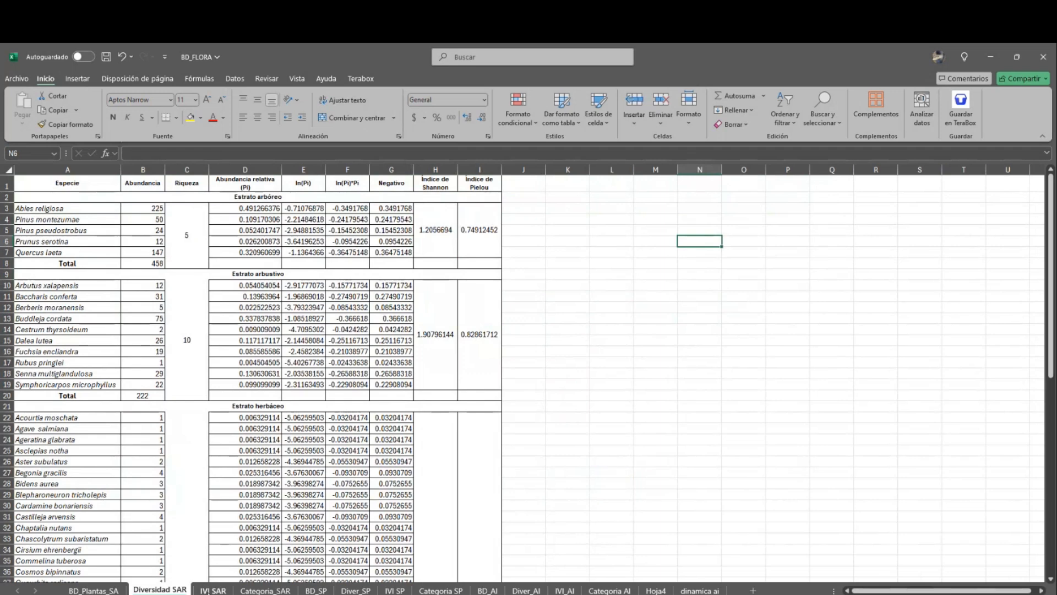
{"action": "left_click", "coordinate": [210, 590]}
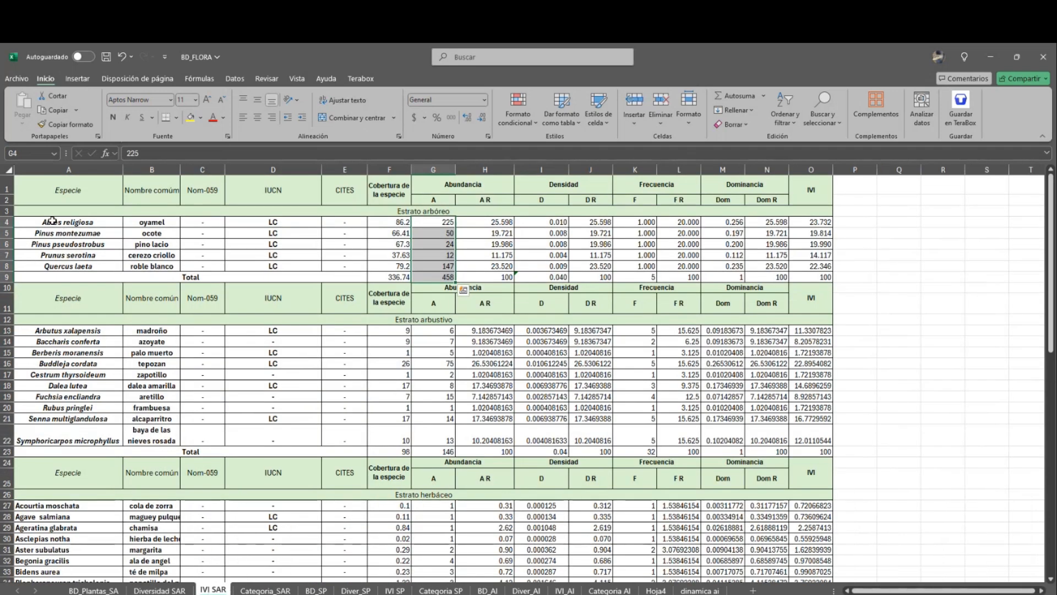
{"action": "left_click", "coordinate": [94, 590]}
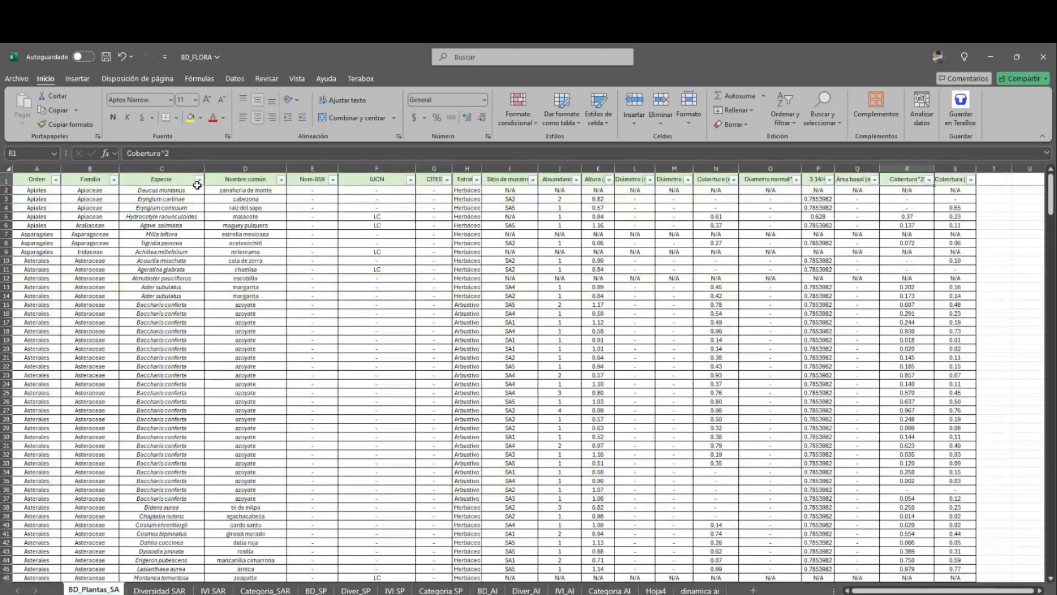
- Filter the Especie column of BD_Plantas_SA to Abies religiosa and check that species' abundance in IVI SAR
{"action": "left_click", "coordinate": [198, 180]}
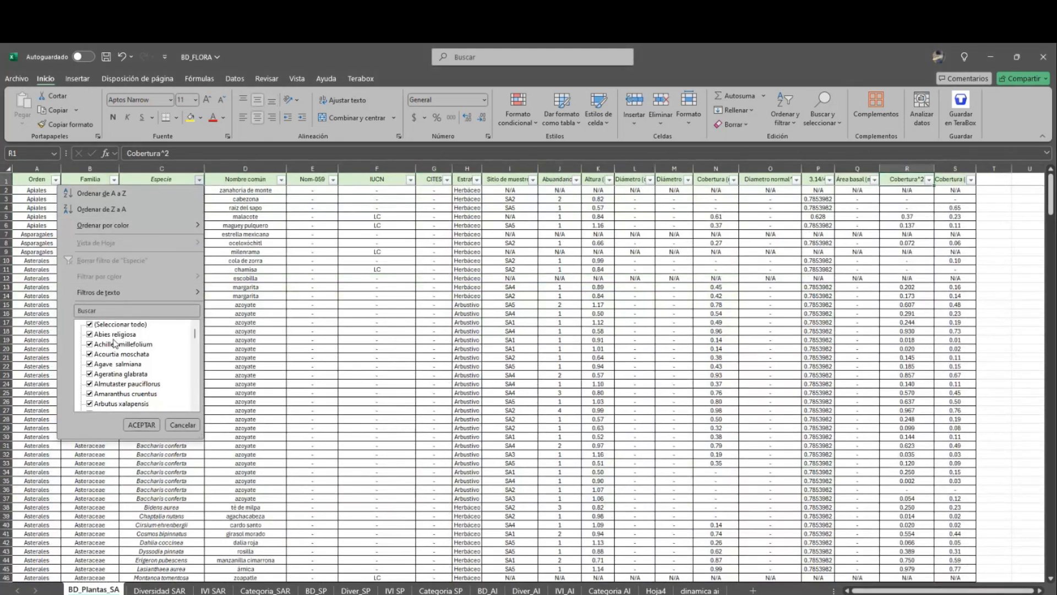
{"action": "left_click", "coordinate": [90, 324]}
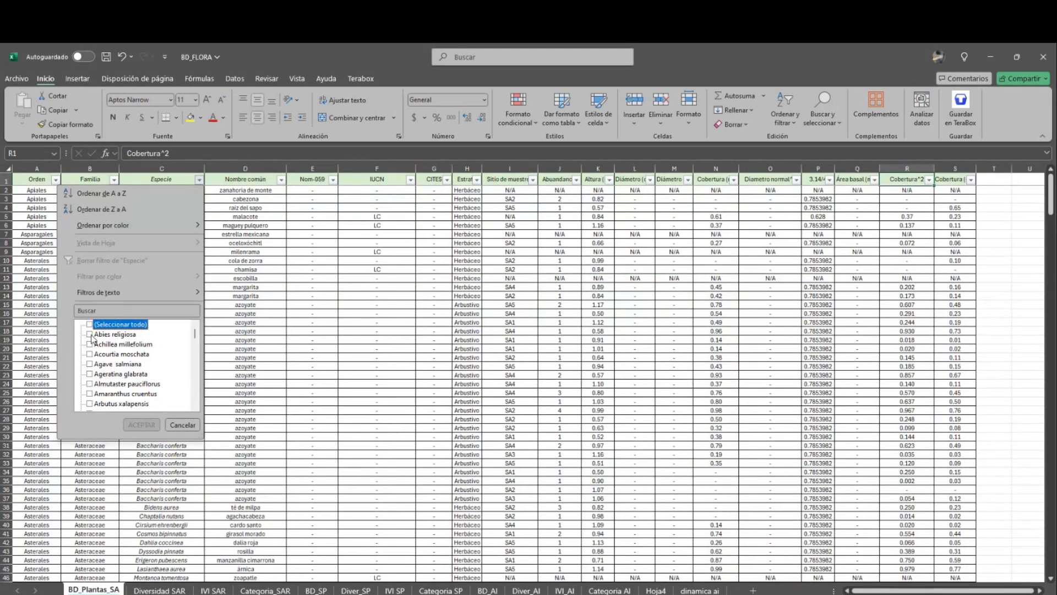
{"action": "left_click", "coordinate": [90, 334]}
{"action": "left_click", "coordinate": [142, 425]}
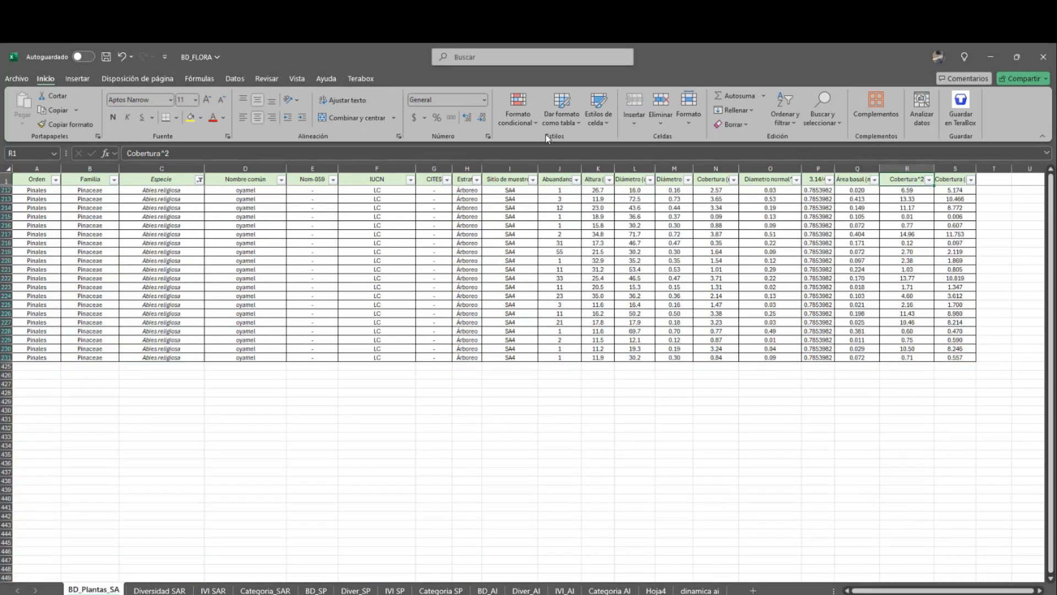
{"action": "left_click", "coordinate": [212, 589]}
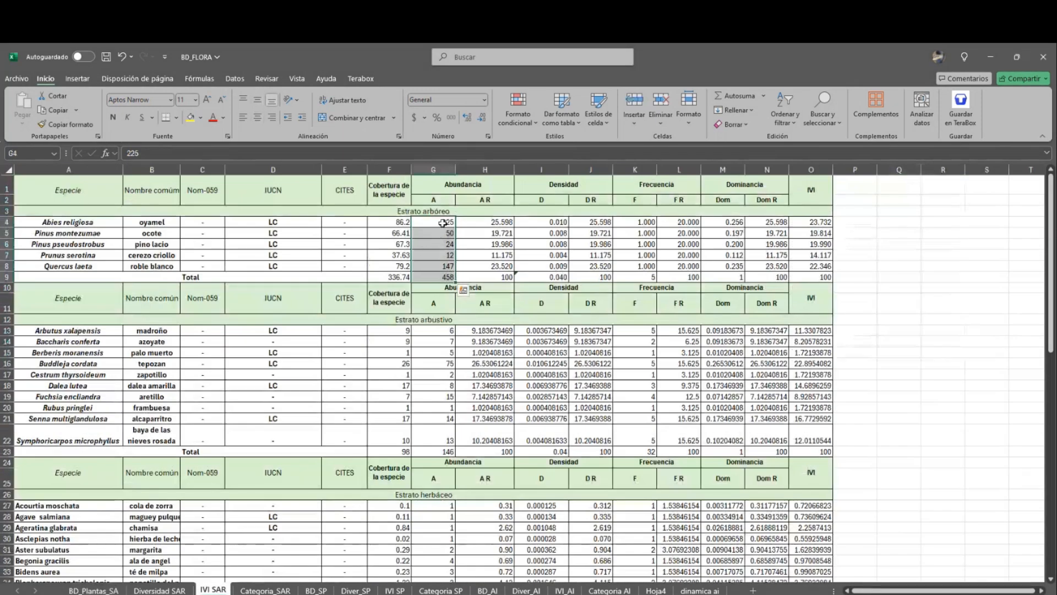
{"action": "left_click", "coordinate": [443, 223]}
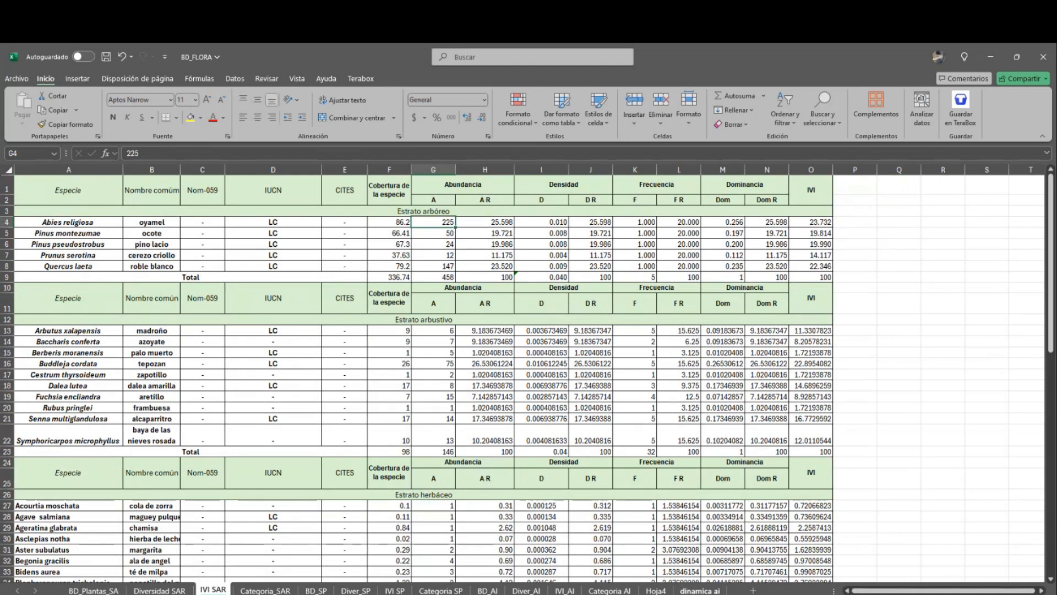
- Glance at the dinamica ai sheet, return to BD_Plantas_SA and show all species in the Especie column again
{"action": "left_click", "coordinate": [699, 590]}
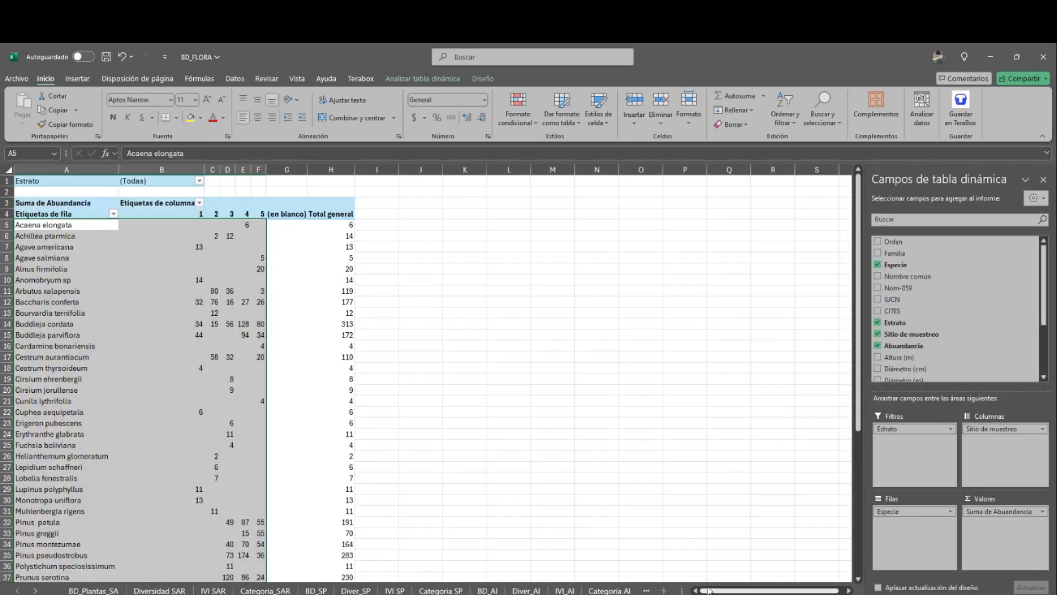
{"action": "left_click", "coordinate": [93, 590]}
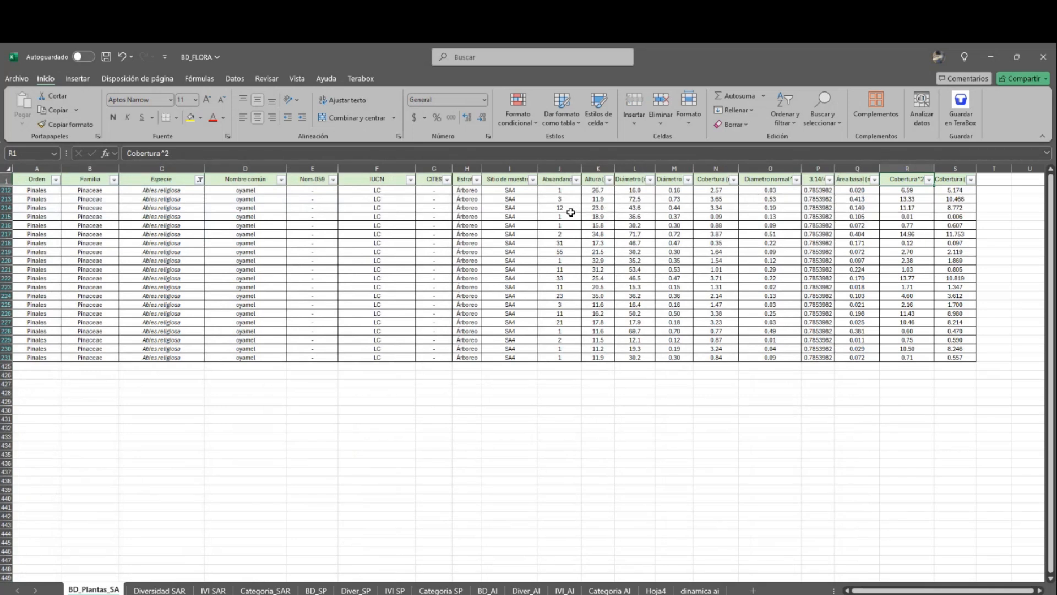
{"action": "left_click", "coordinate": [199, 179]}
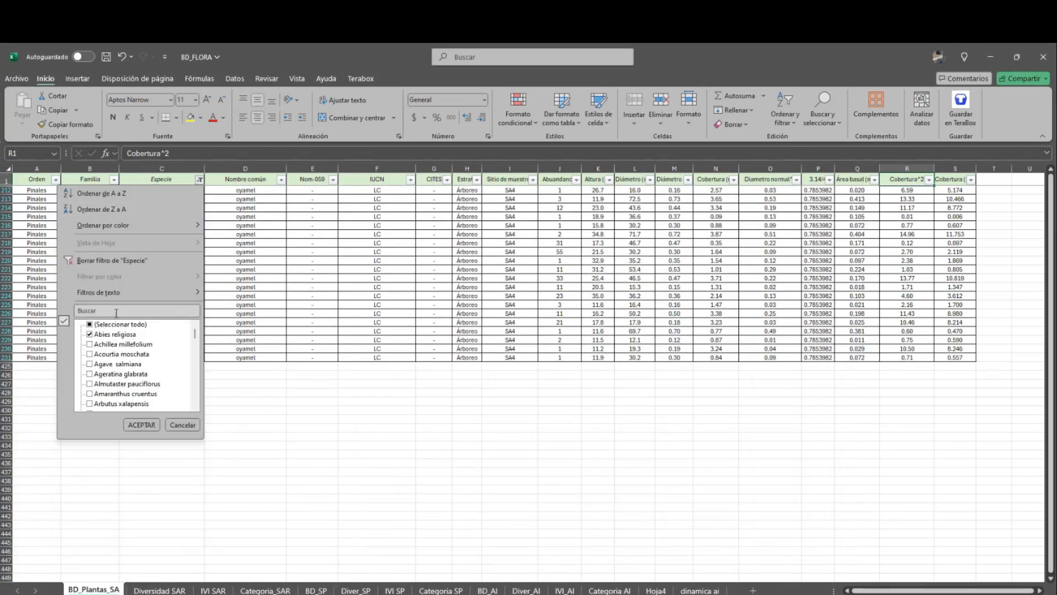
{"action": "left_click", "coordinate": [89, 324]}
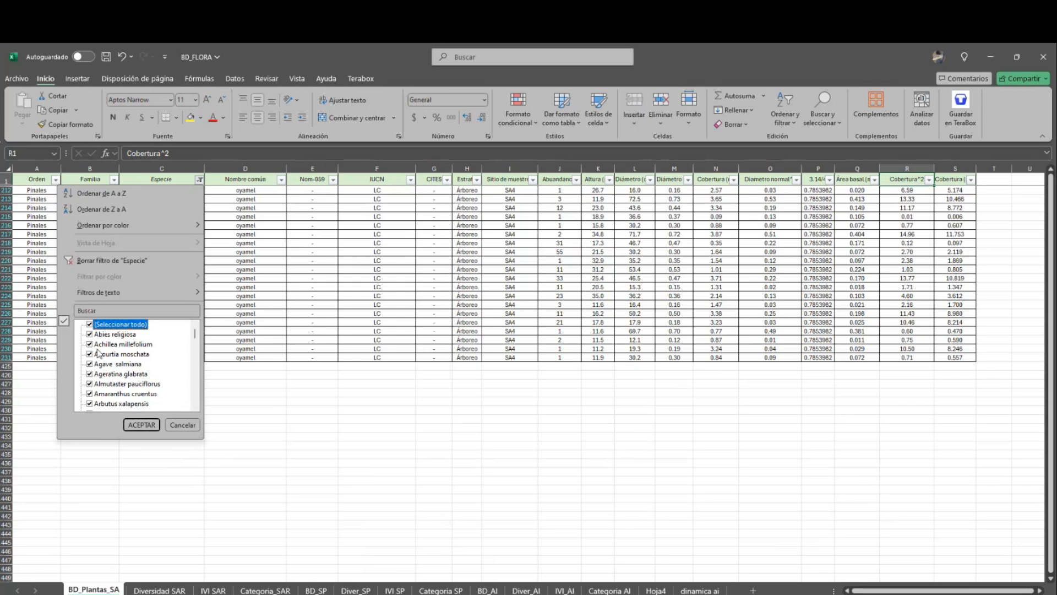
{"action": "left_click", "coordinate": [138, 424]}
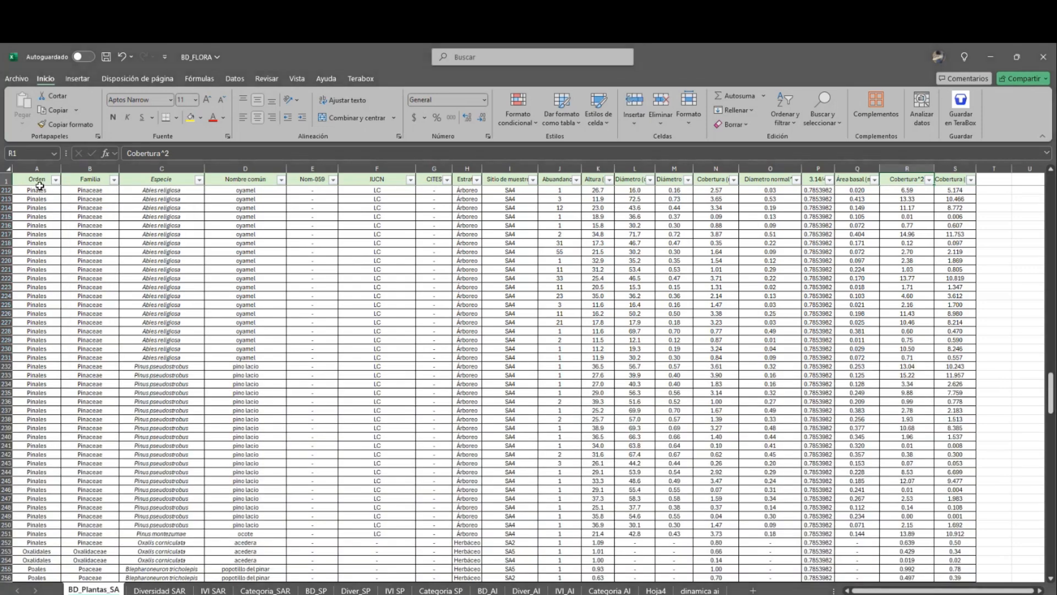
- Try to set up a pivot table from BD_Plantas_SA range A1:S359, placed at cell N12 of the existing dinamica ai sheet
{"action": "mouse_move", "coordinate": [38, 182]}
{"action": "left_mouse_down"}
{"action": "mouse_move", "coordinate": [148, 208]}
{"action": "mouse_move", "coordinate": [971, 551]}
{"action": "mouse_move", "coordinate": [965, 590]}
{"action": "mouse_move", "coordinate": [954, 568]}
{"action": "left_mouse_up"}
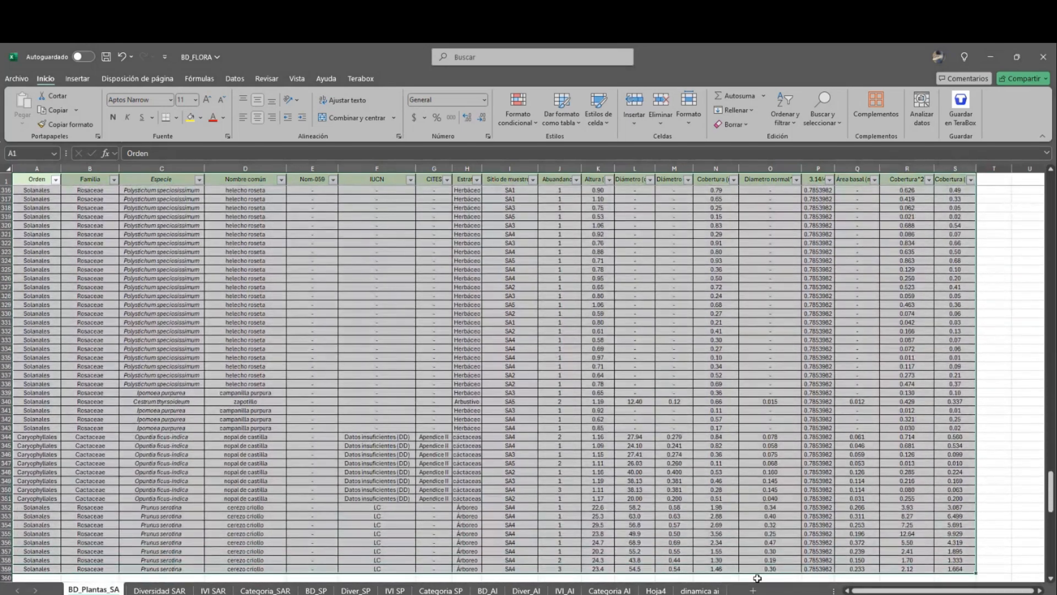
{"action": "left_click", "coordinate": [355, 452]}
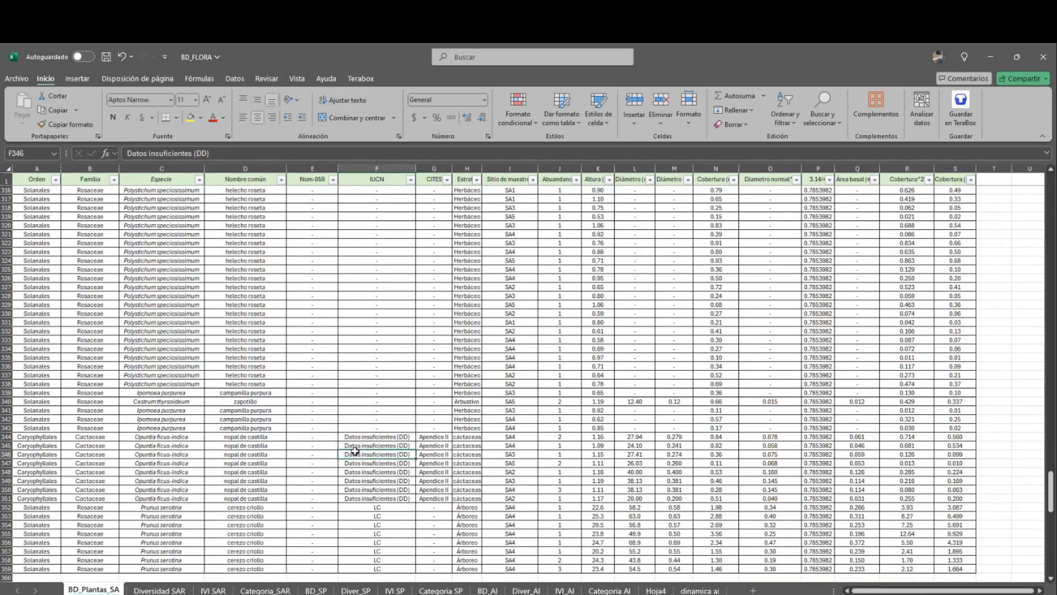
{"action": "key", "text": "ctrl+a"}
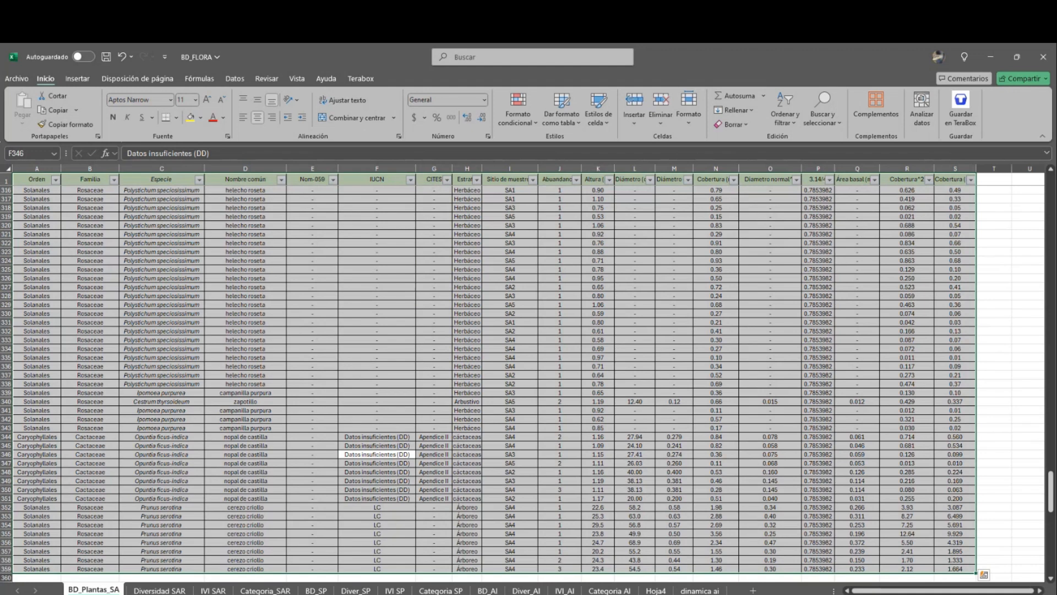
{"action": "left_click", "coordinate": [77, 80]}
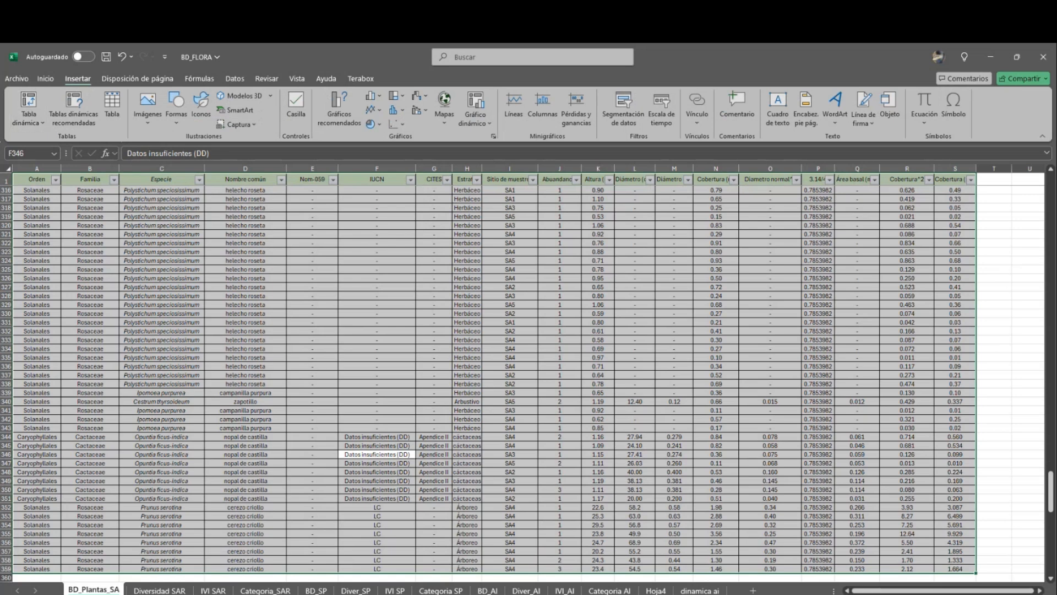
{"action": "left_click", "coordinate": [28, 102]}
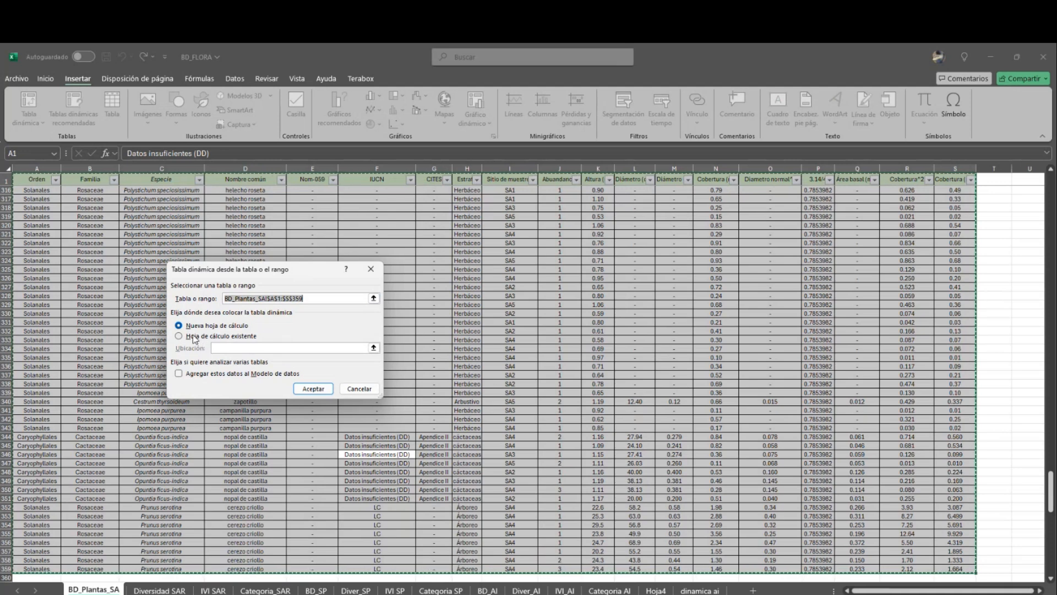
{"action": "left_click", "coordinate": [179, 337]}
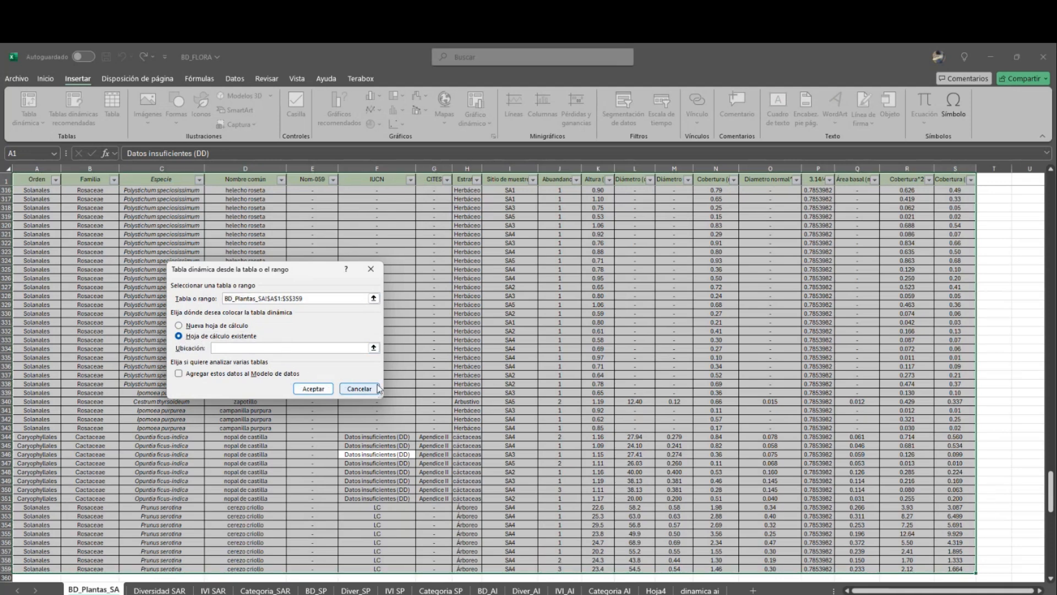
{"action": "left_click", "coordinate": [373, 347]}
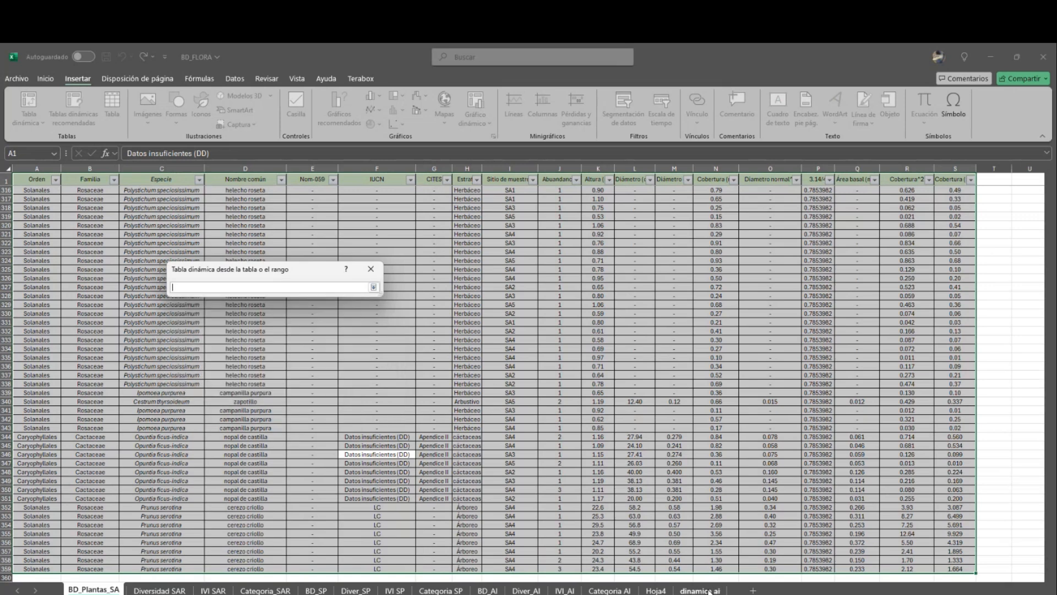
{"action": "left_click", "coordinate": [722, 590]}
{"action": "left_click", "coordinate": [602, 302]}
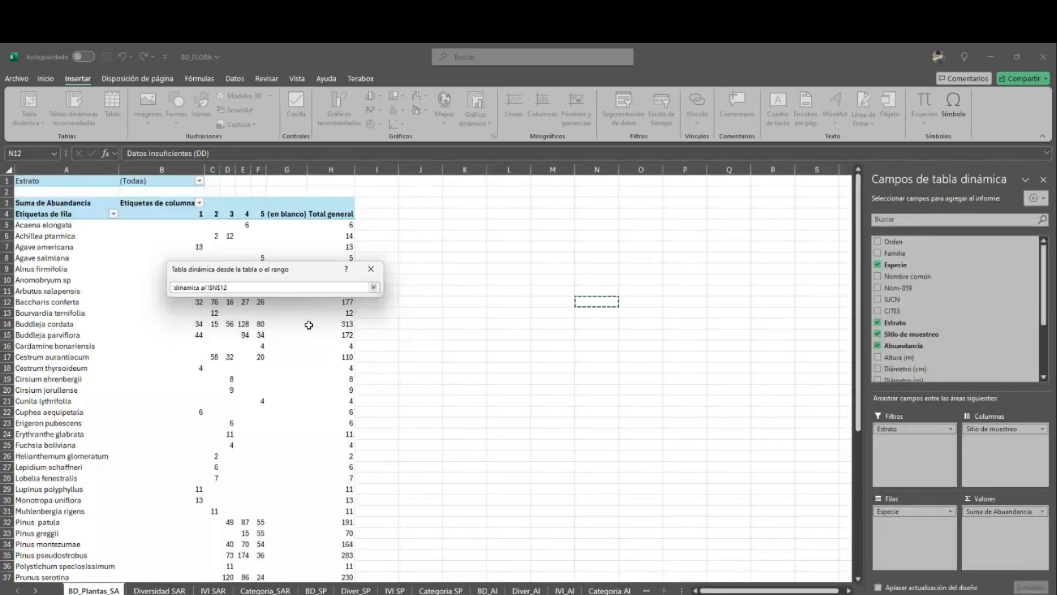
{"action": "left_click", "coordinate": [371, 270]}
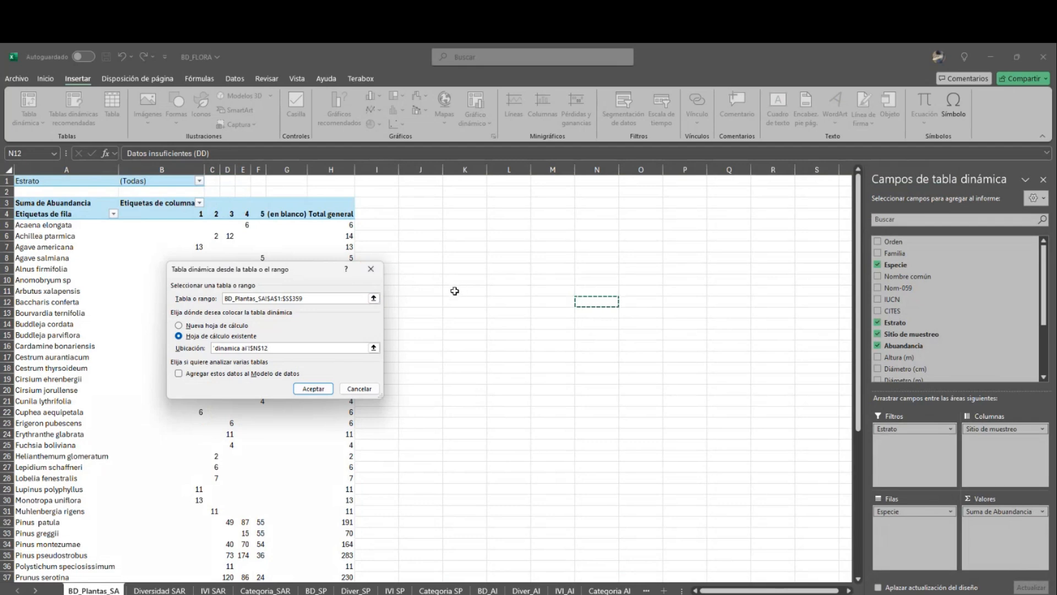
{"action": "left_click", "coordinate": [359, 388]}
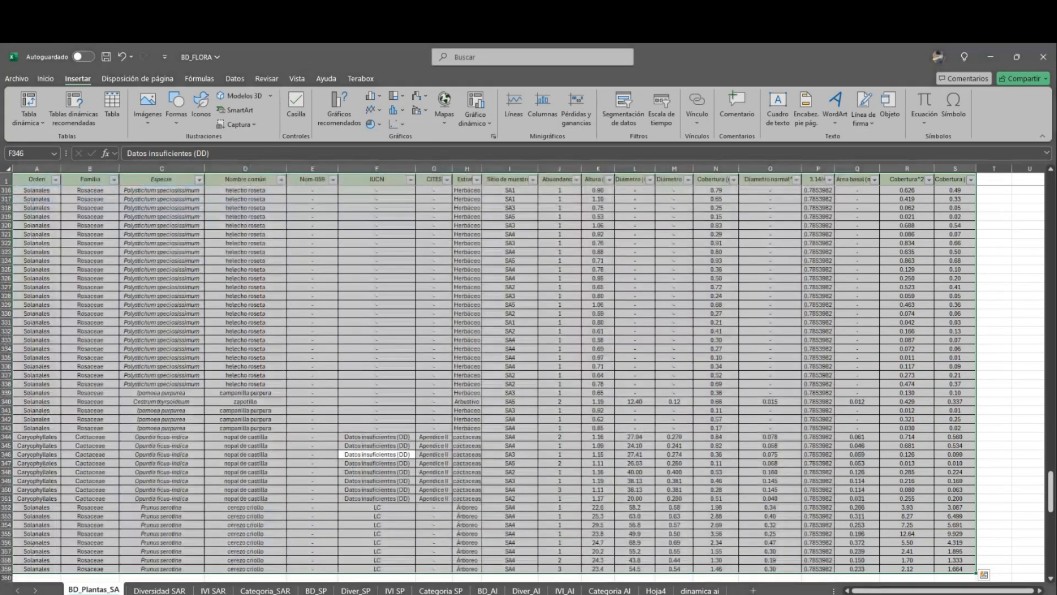
- Bring up the dinamica ai sheet and look over its abundance pivot table from the first species to the grand total
{"action": "left_click", "coordinate": [695, 590]}
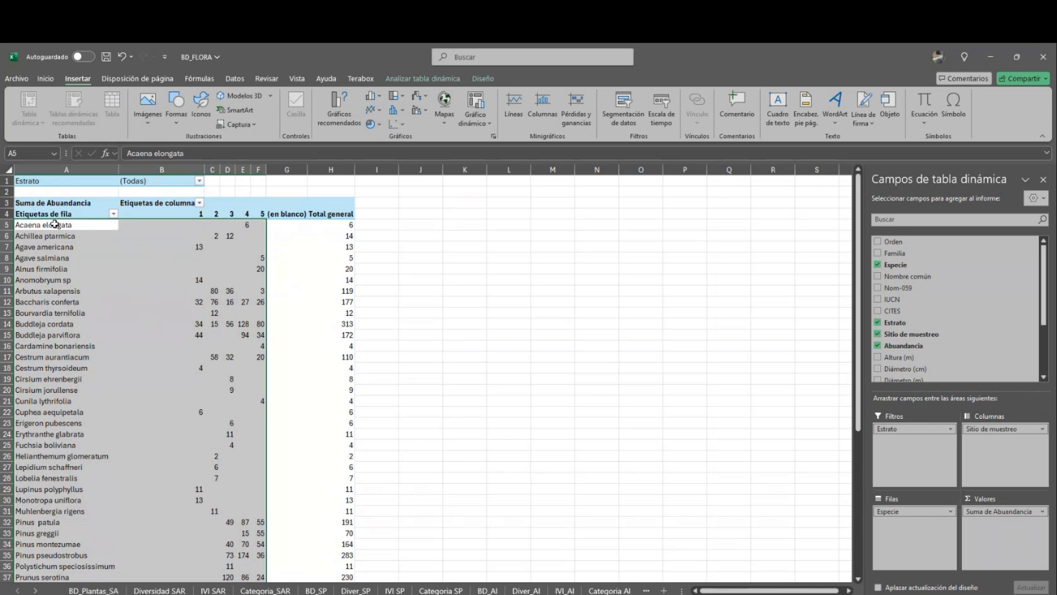
{"action": "scroll", "coordinate": [290, 382], "scroll_direction": "down", "scroll_amount": 12}
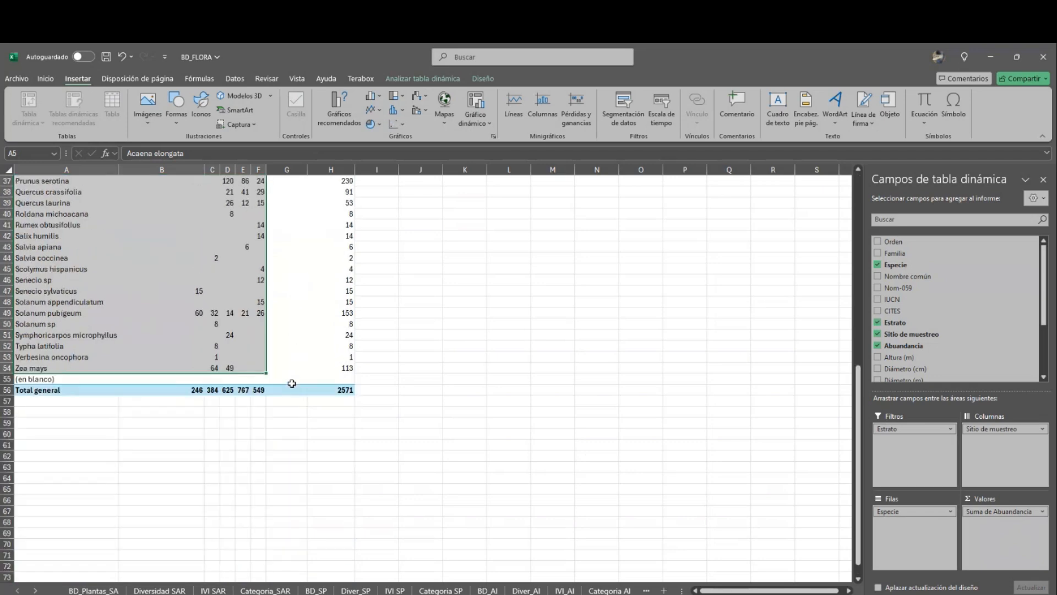
{"action": "scroll", "coordinate": [290, 382], "scroll_direction": "up", "scroll_amount": 2}
{"action": "scroll", "coordinate": [189, 437], "scroll_direction": "up", "scroll_amount": 10}
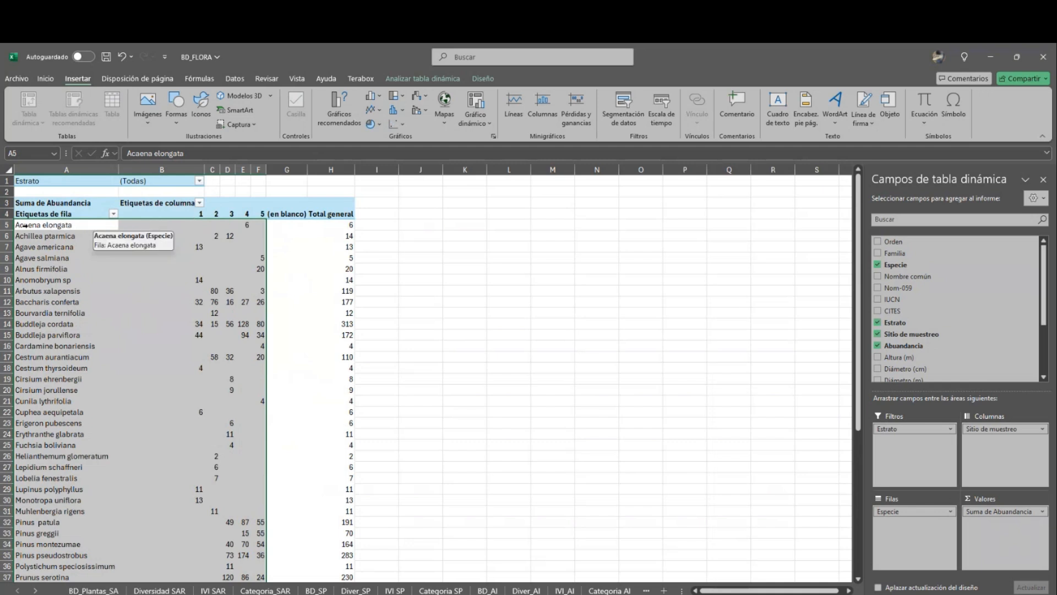
- Check the per-site abundance of Acaena elongata and Baccharis conferta, including the latter's overall total, in the pivot table
{"action": "left_click", "coordinate": [248, 211]}
{"action": "left_click", "coordinate": [249, 224]}
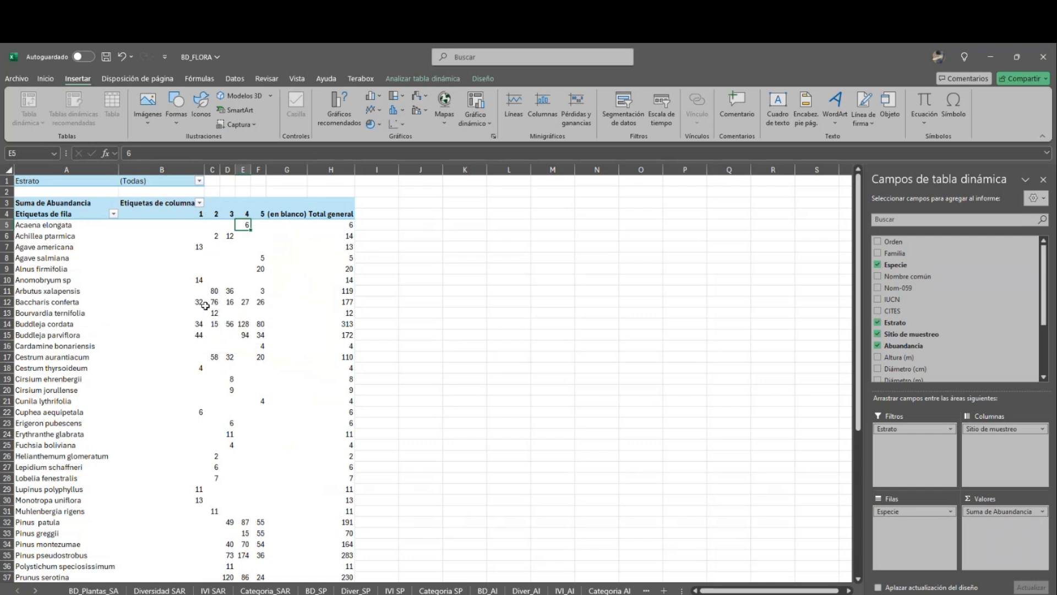
{"action": "left_click", "coordinate": [350, 303]}
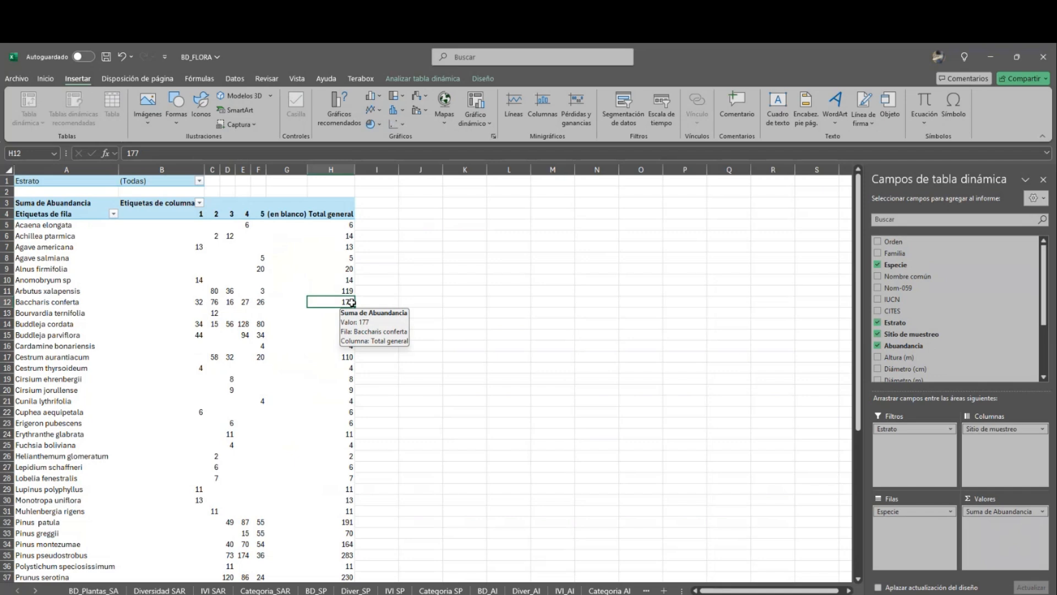
{"action": "left_click", "coordinate": [199, 301]}
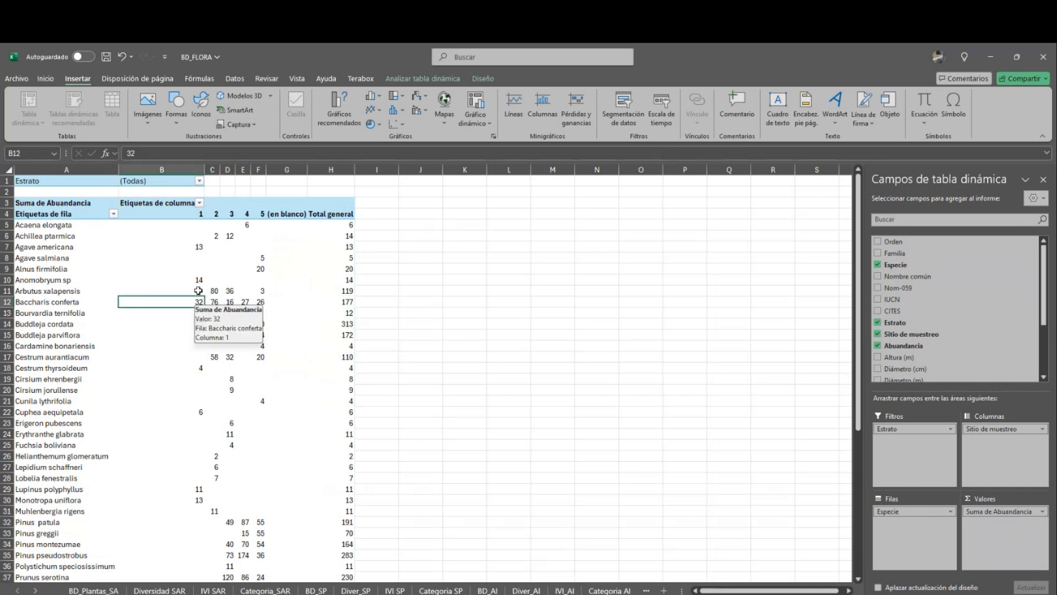
- Review the pivot table's species labels and the Total general row for sampling site 1, and return to the table's beginning
{"action": "scroll", "coordinate": [207, 406], "scroll_direction": "down", "scroll_amount": 16}
{"action": "scroll", "coordinate": [212, 499], "scroll_direction": "up", "scroll_amount": 8}
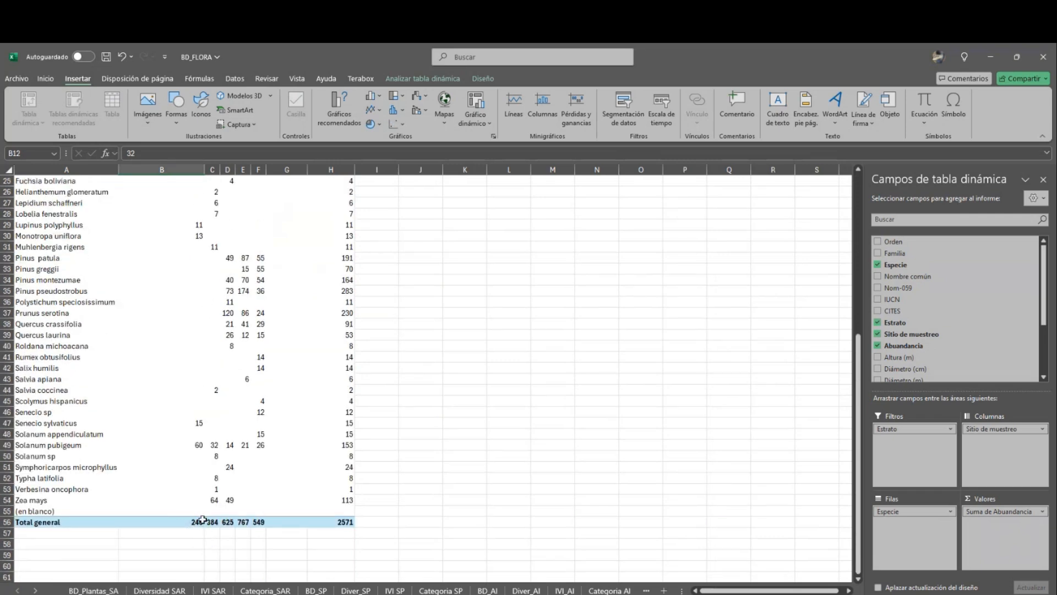
{"action": "scroll", "coordinate": [187, 227], "scroll_direction": "up", "scroll_amount": 8}
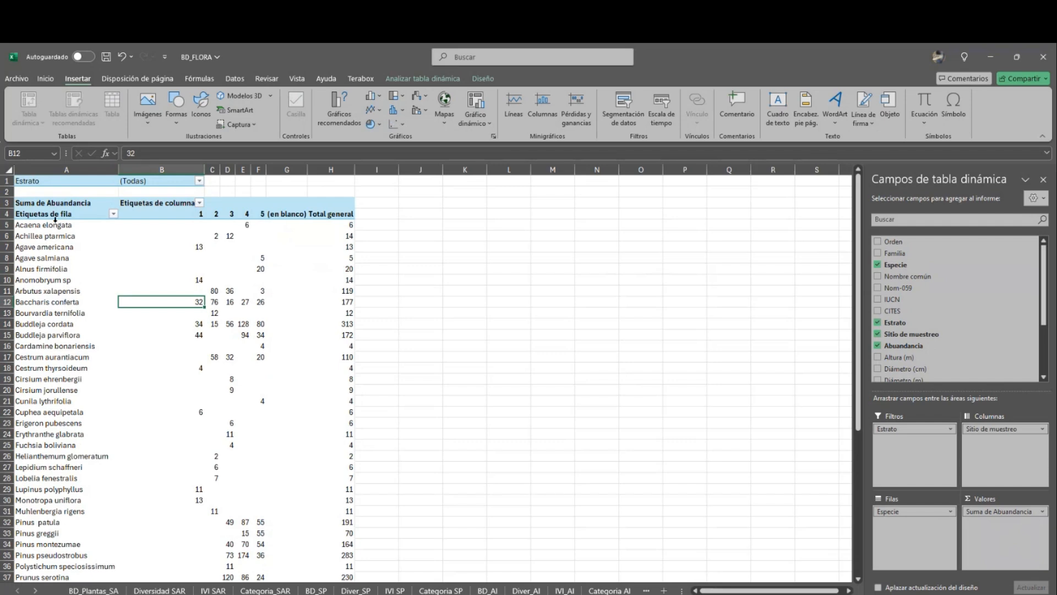
{"action": "left_click_drag", "start_coordinate": [55, 220], "coordinate": [60, 585]}
{"action": "scroll", "coordinate": [187, 534], "scroll_direction": "down", "scroll_amount": 4}
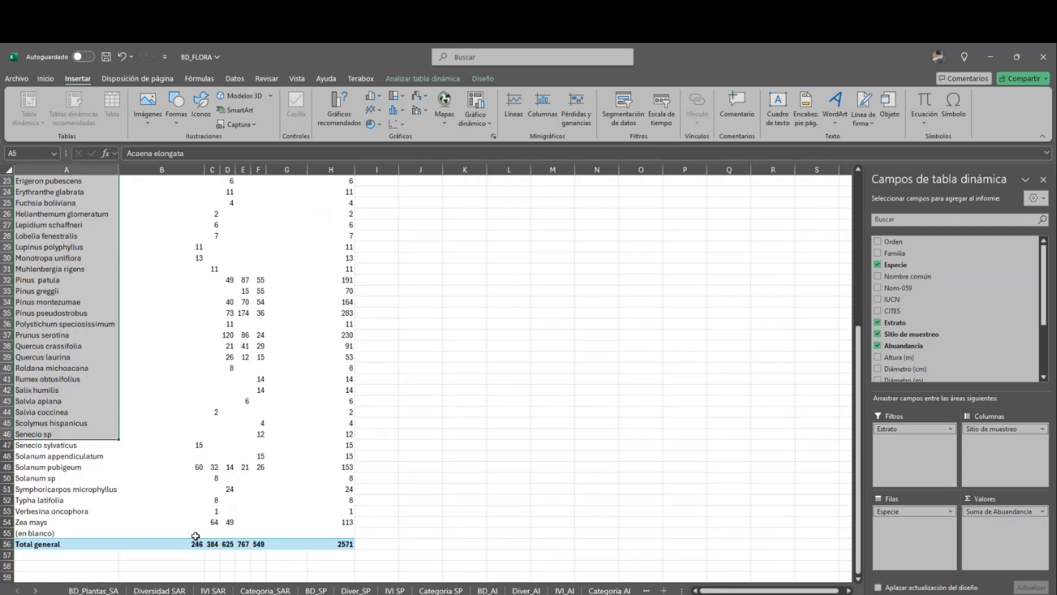
{"action": "left_click", "coordinate": [198, 543]}
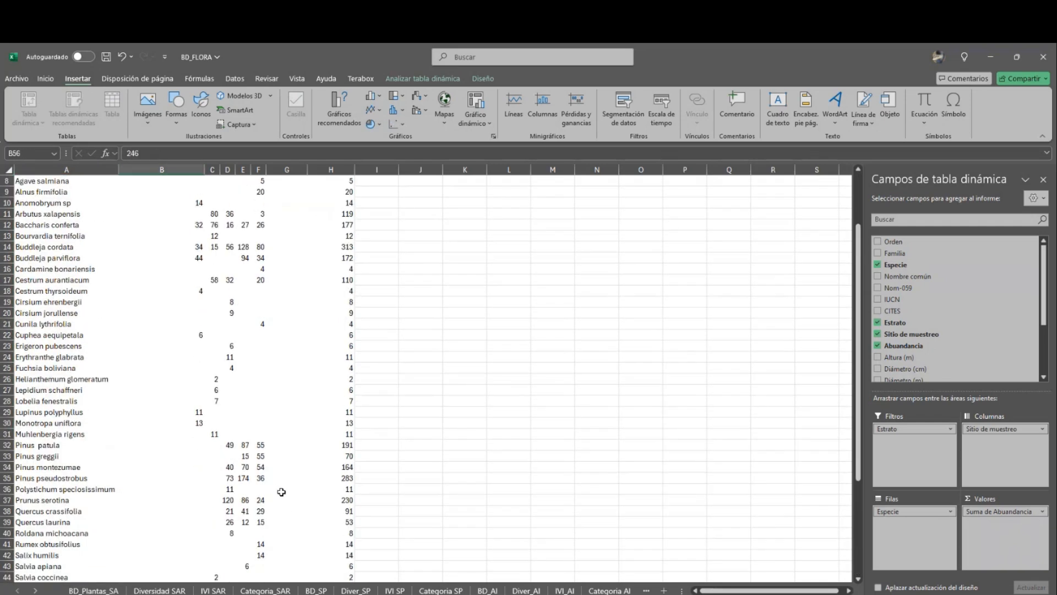
{"action": "scroll", "coordinate": [278, 488], "scroll_direction": "up", "scroll_amount": 7}
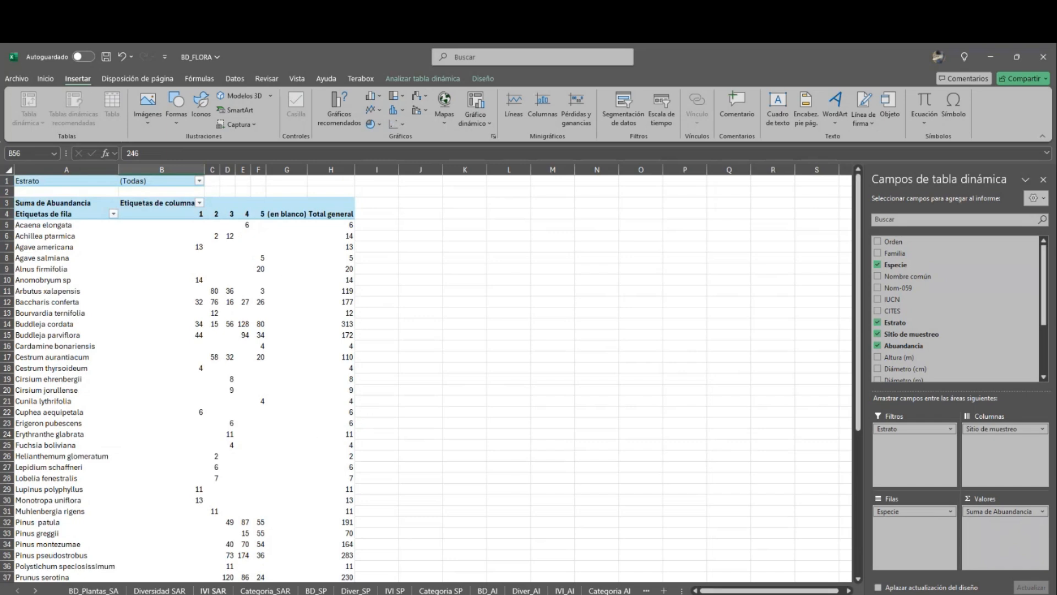
- Examine the relative abundance formulas for Abies religiosa and Pinus montezumae in the tree stratum of IVI SAR
{"action": "left_click", "coordinate": [213, 591]}
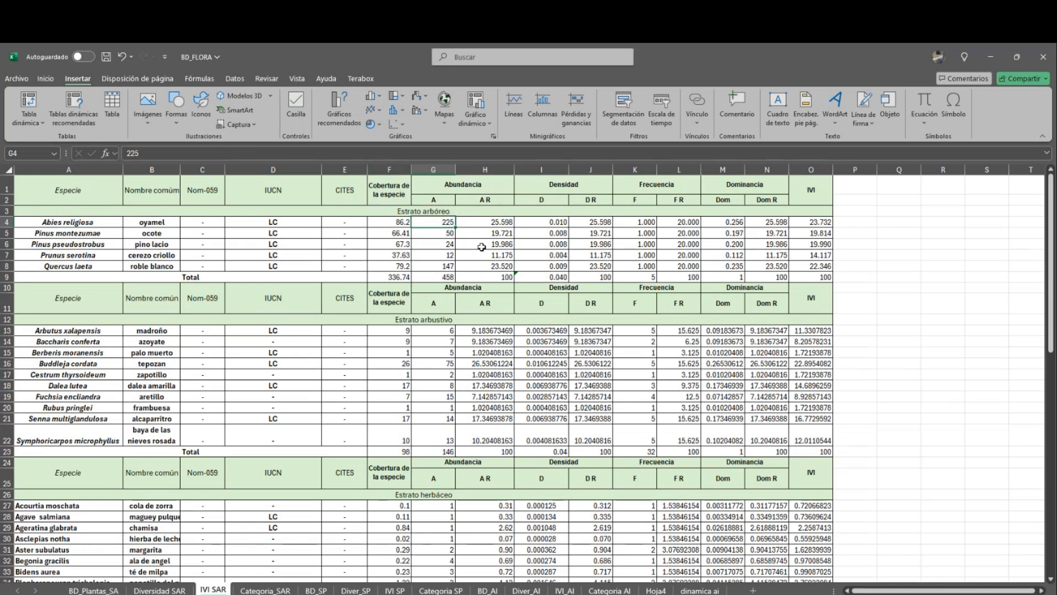
{"action": "left_click", "coordinate": [497, 222]}
{"action": "left_click", "coordinate": [305, 154]}
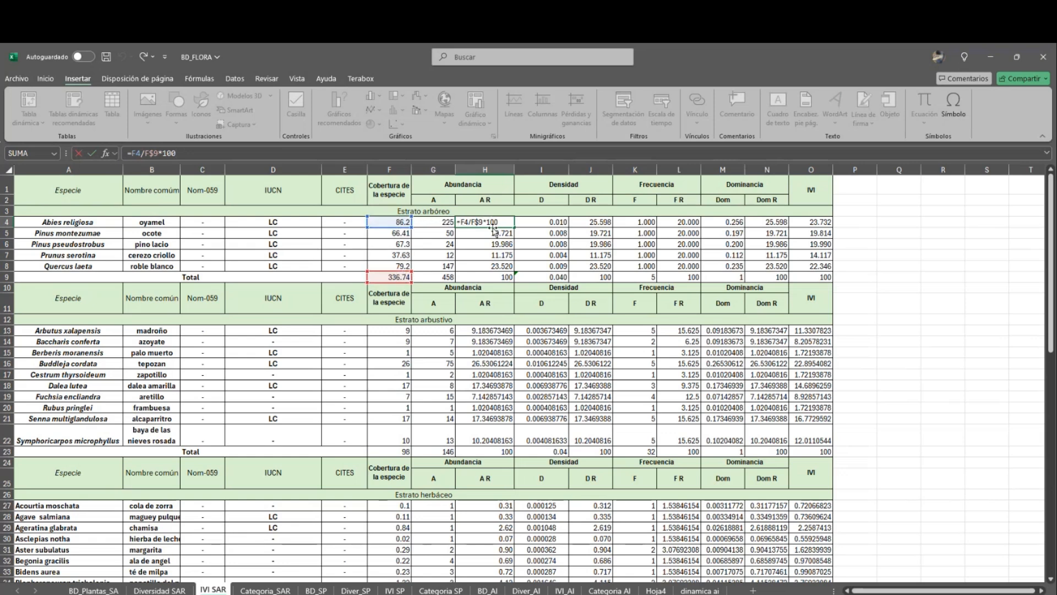
{"action": "key", "text": "ctrl+Return"}
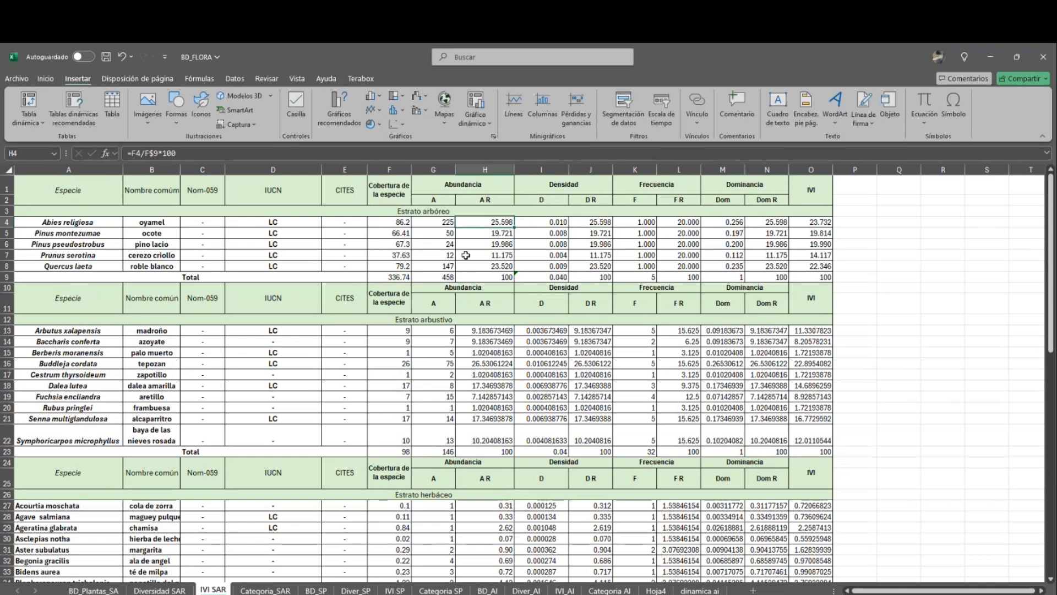
{"action": "left_click", "coordinate": [481, 234]}
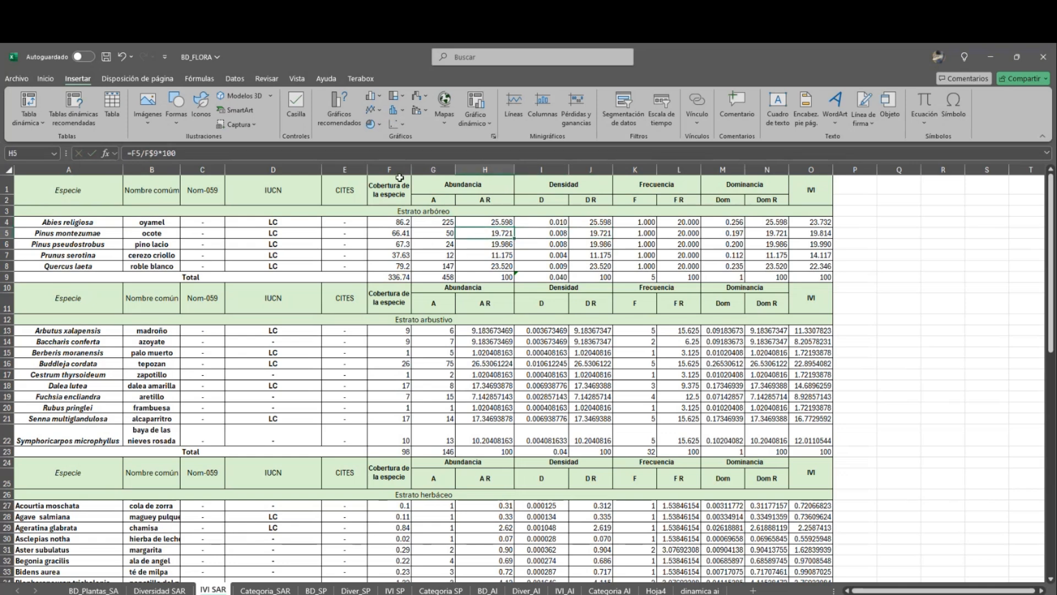
- Examine the relative abundance formula of Pinus montezumae and the density formulas of the tree stratum species
{"action": "left_click", "coordinate": [375, 157]}
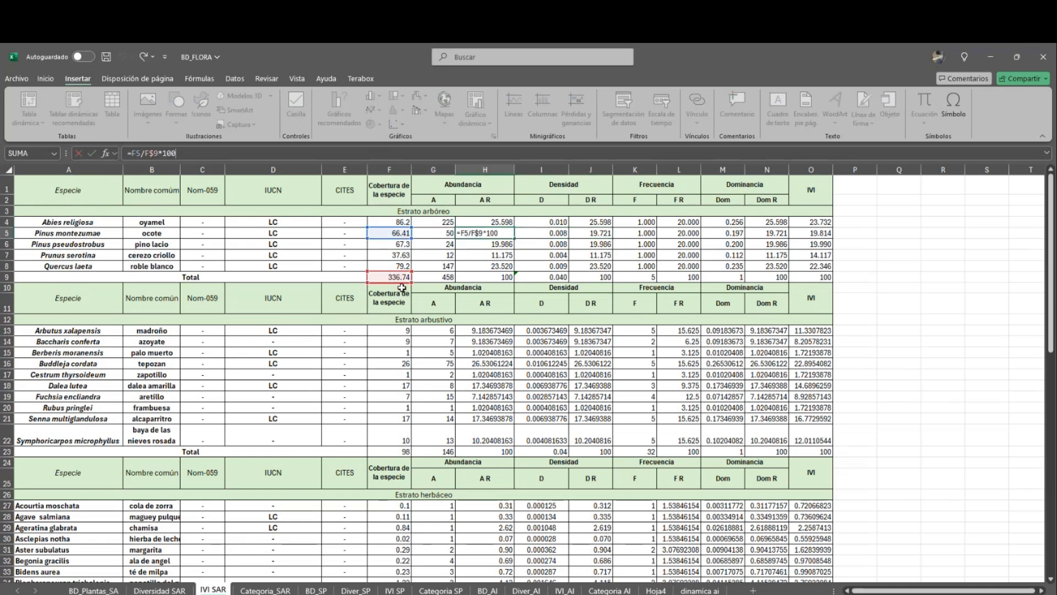
{"action": "left_click", "coordinate": [552, 245]}
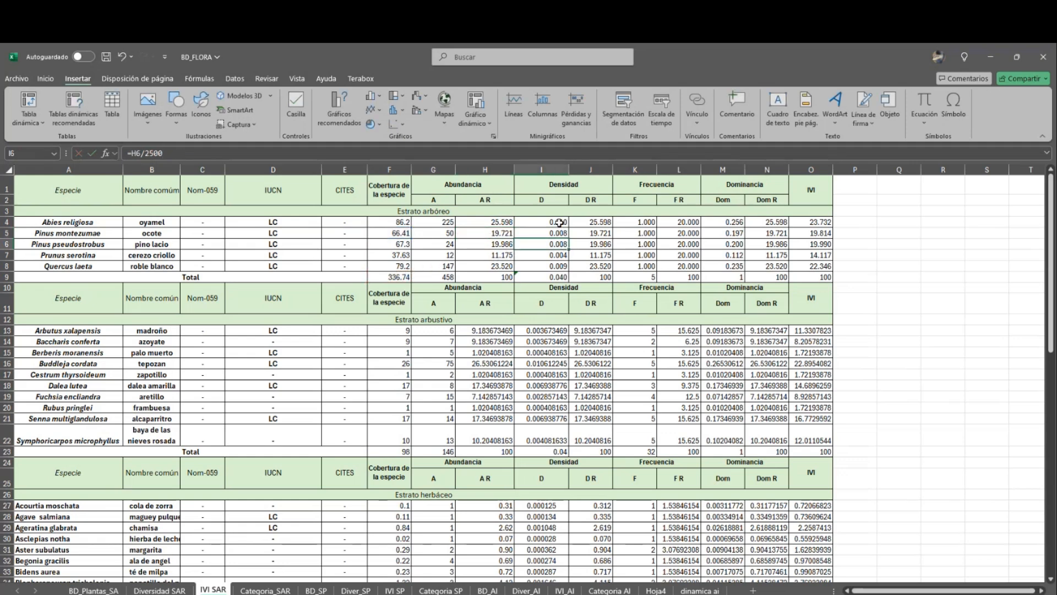
{"action": "left_click", "coordinate": [560, 223]}
{"action": "left_click", "coordinate": [503, 153]}
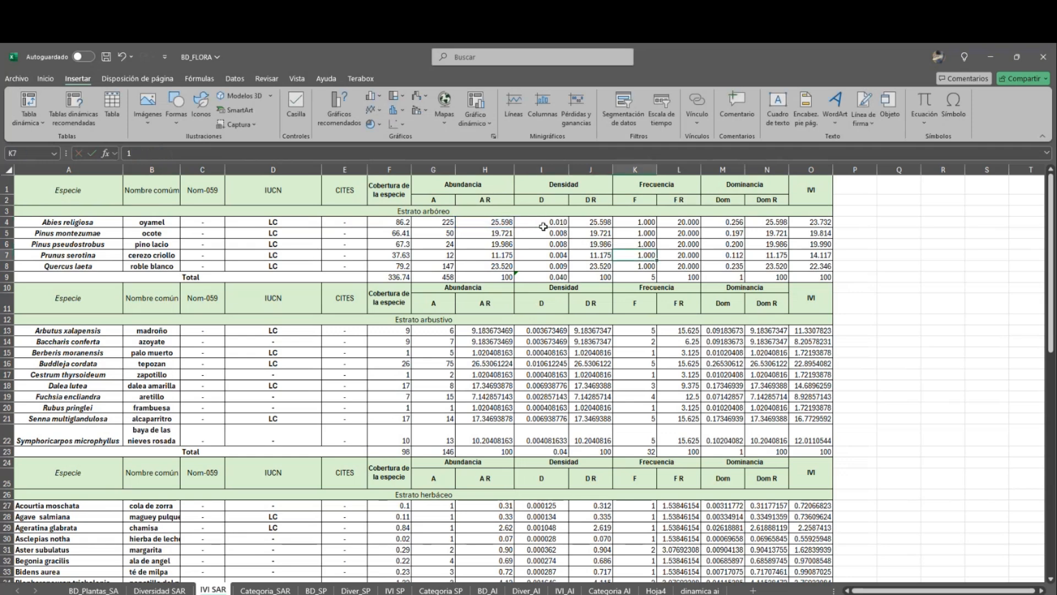
{"action": "left_click_drag", "start_coordinate": [543, 223], "coordinate": [548, 263]}
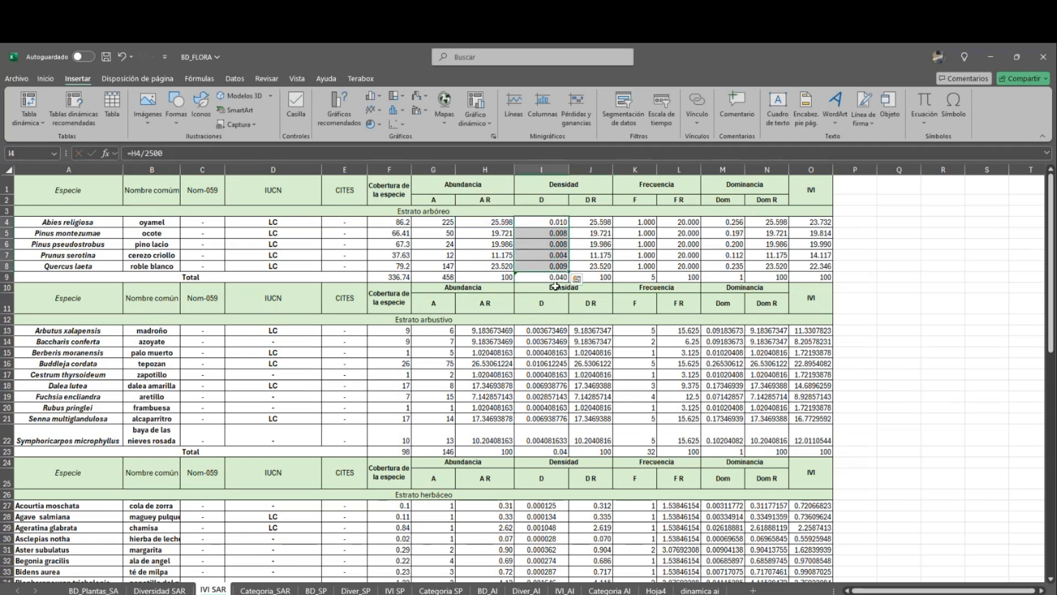
{"action": "double_click", "coordinate": [551, 235]}
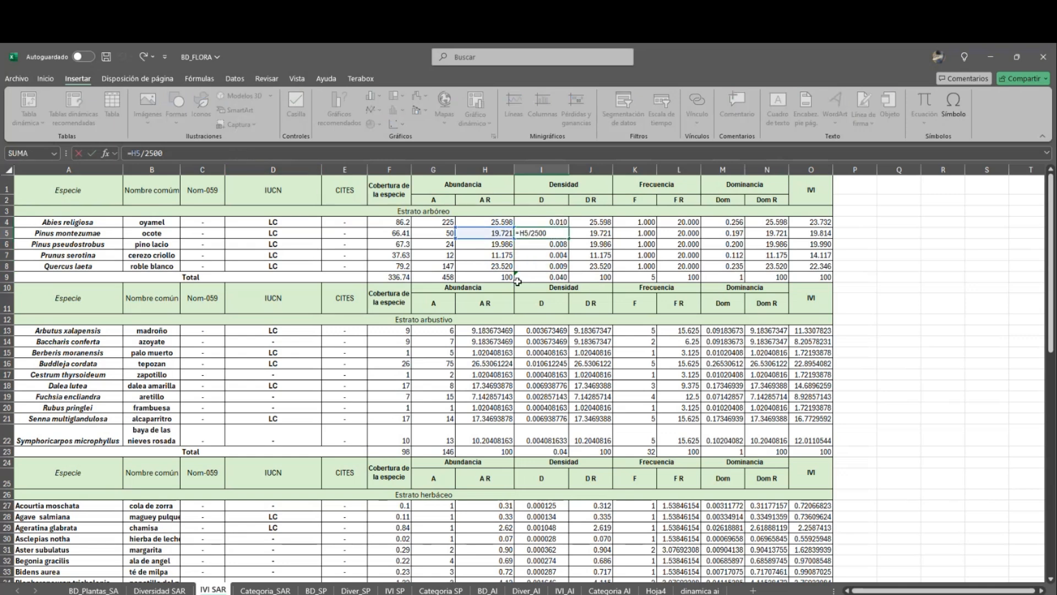
{"action": "left_click", "coordinate": [619, 253]}
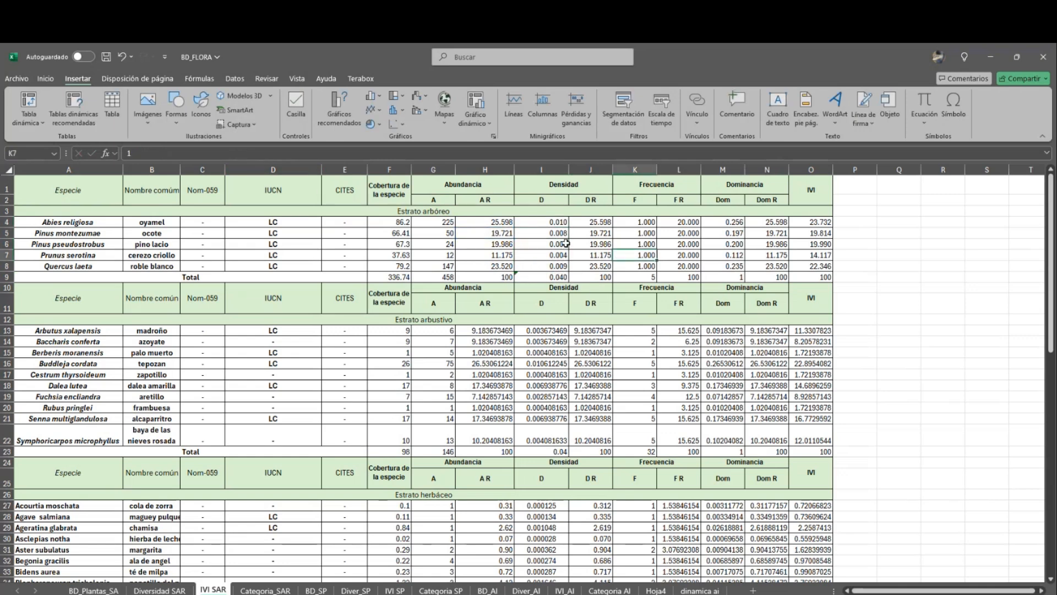
{"action": "left_click", "coordinate": [561, 252]}
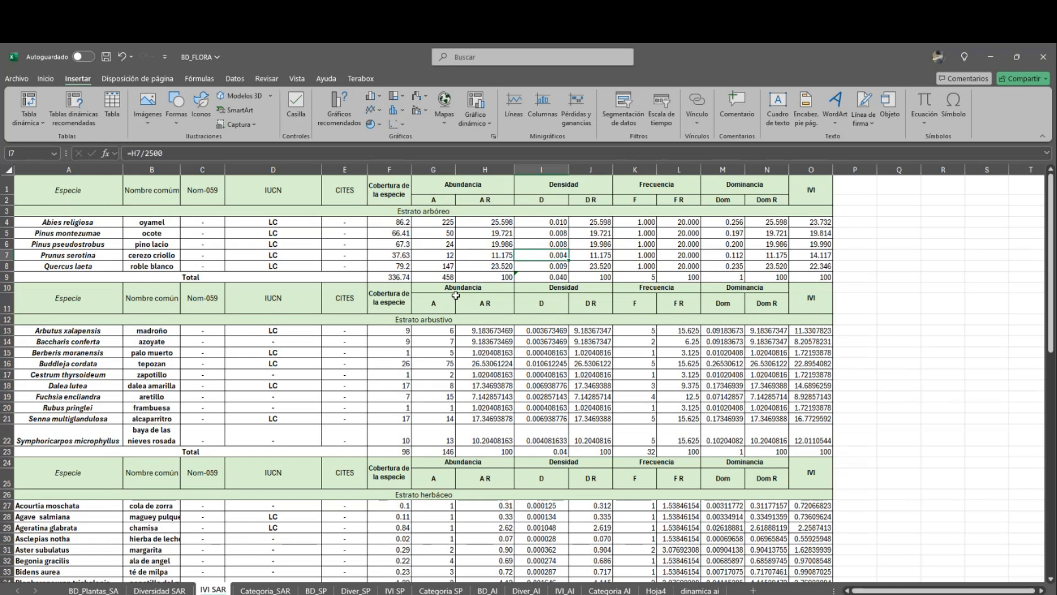
- Inspect the relative density formula for Abies religiosa and the total density cell it refers to in the tree stratum
{"action": "left_click", "coordinate": [604, 226]}
{"action": "left_click", "coordinate": [567, 156]}
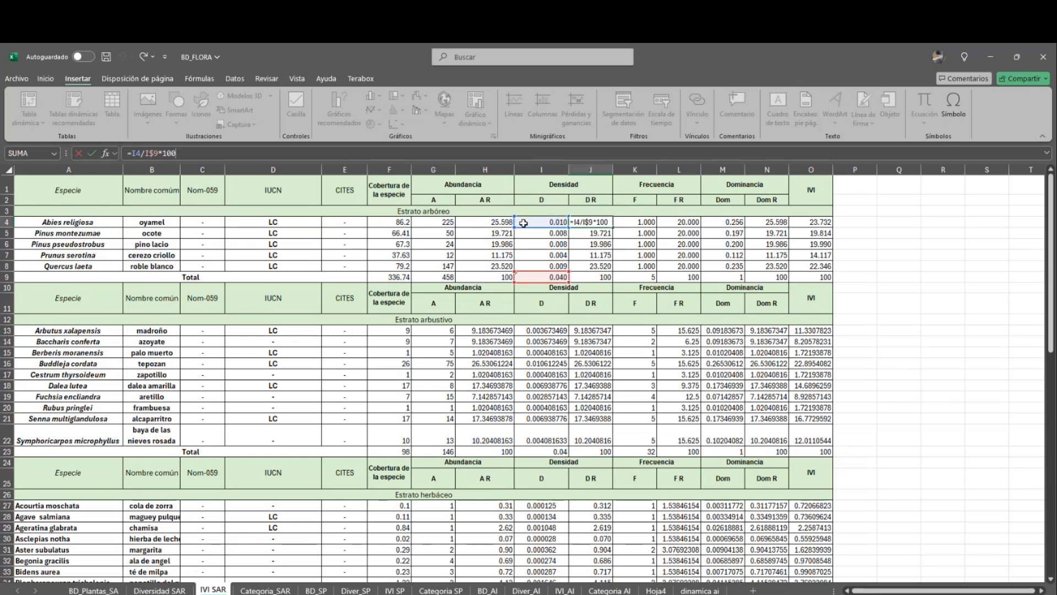
{"action": "key", "text": "Return"}
{"action": "left_click", "coordinate": [557, 278]}
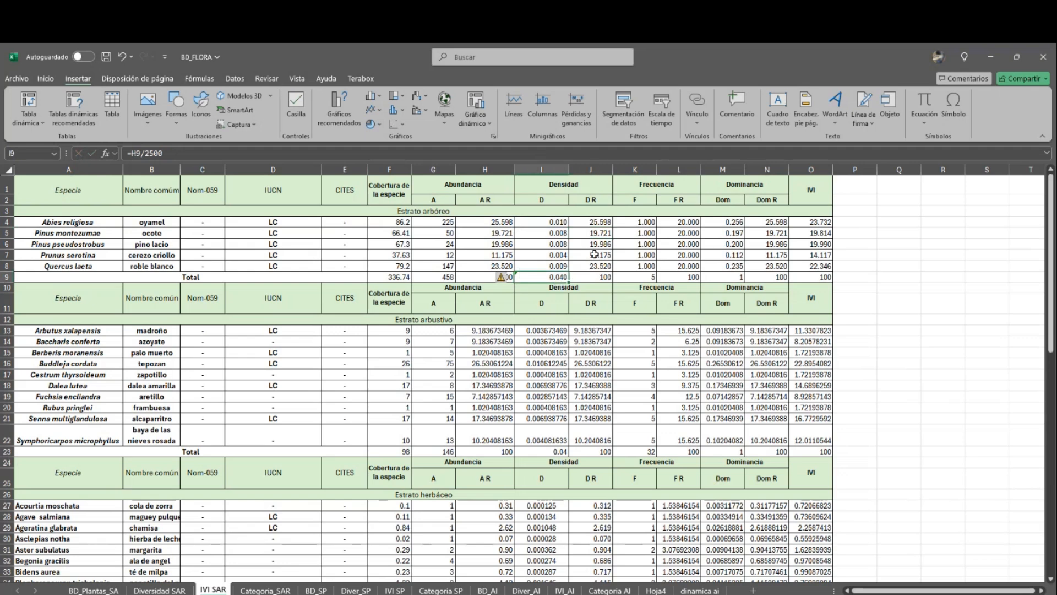
{"action": "left_click", "coordinate": [604, 246]}
{"action": "left_click", "coordinate": [557, 277]}
- Check the frequency of Abies religiosa and compare the relative density, abundance, frequency and dominance columns
{"action": "left_click", "coordinate": [649, 222]}
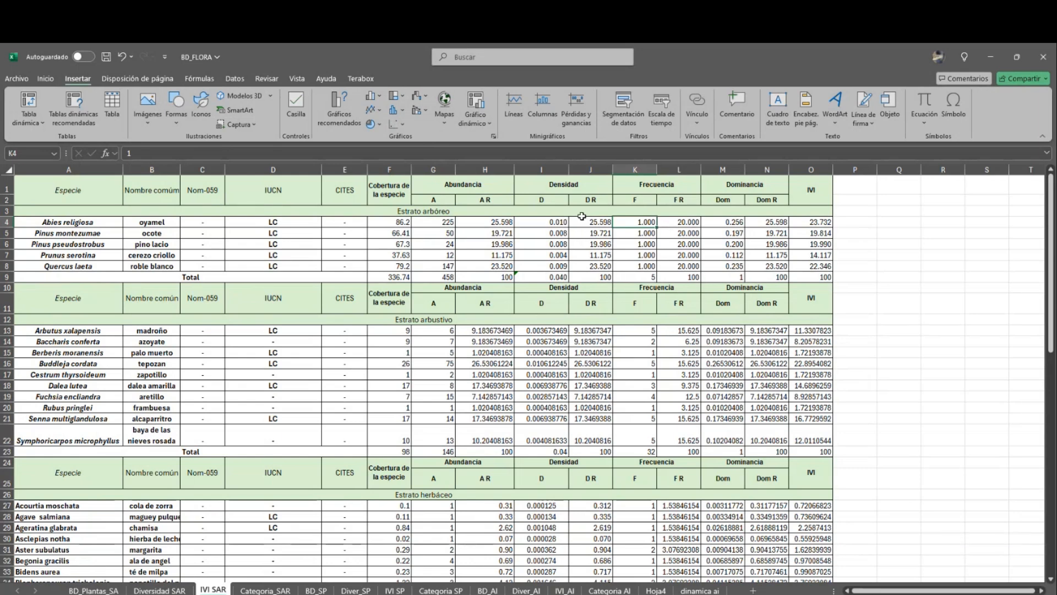
{"action": "left_click", "coordinate": [598, 165]}
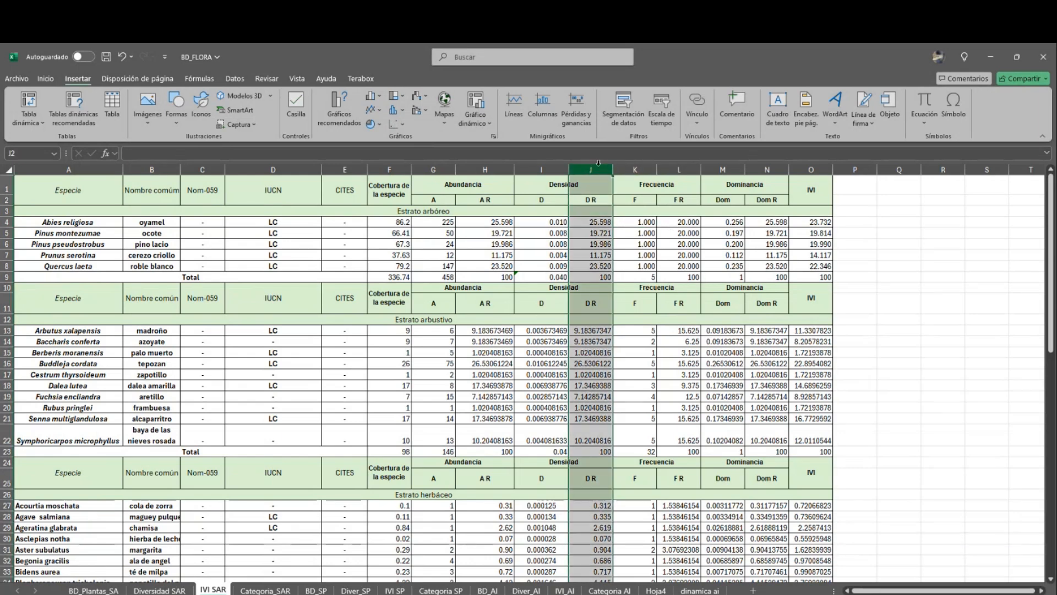
{"action": "left_click", "coordinate": [490, 168]}
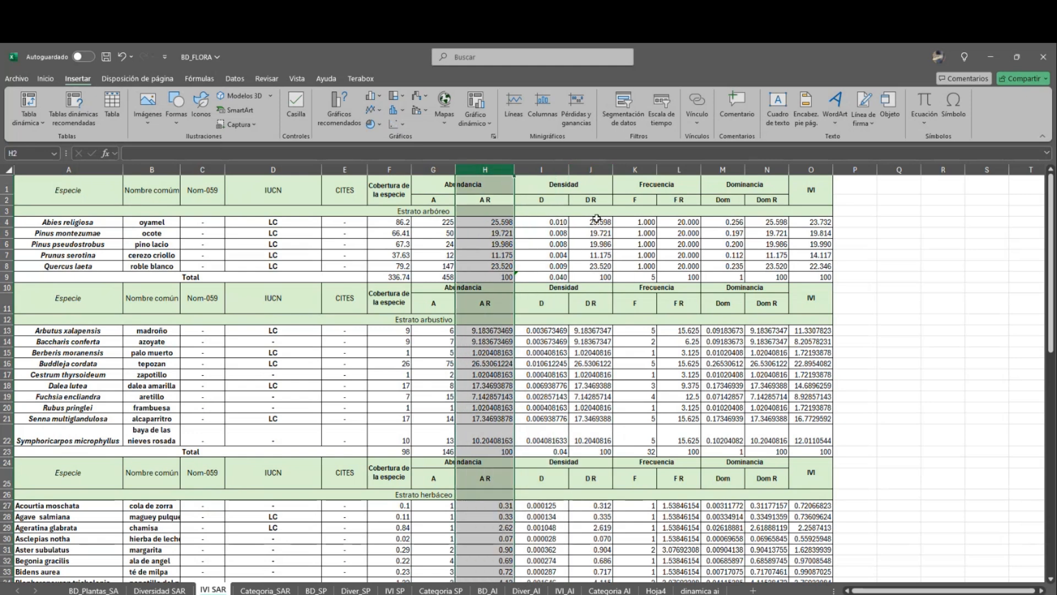
{"action": "left_click", "coordinate": [680, 163]}
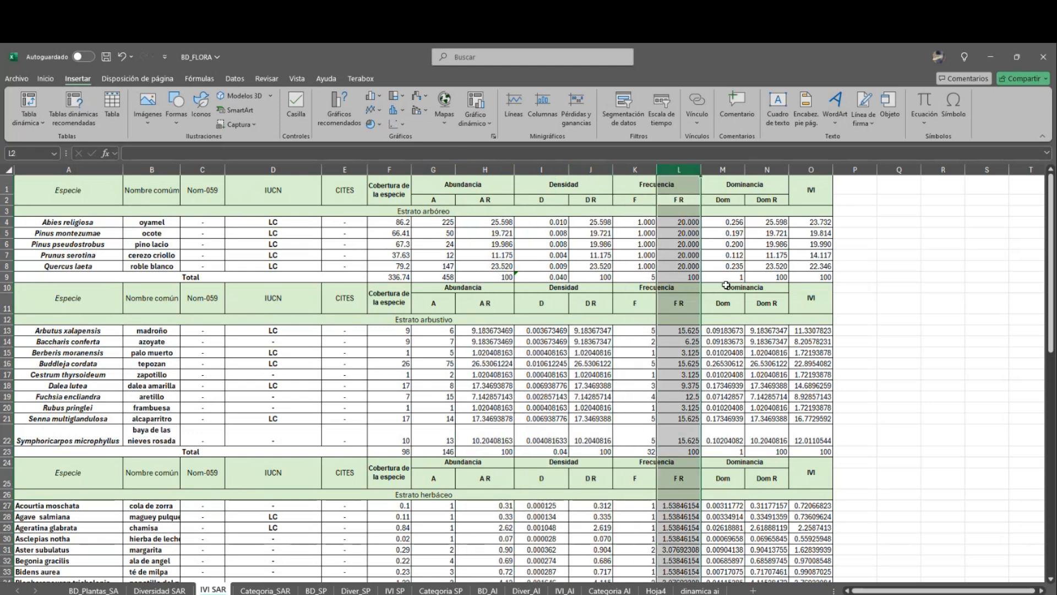
{"action": "left_click", "coordinate": [769, 163]}
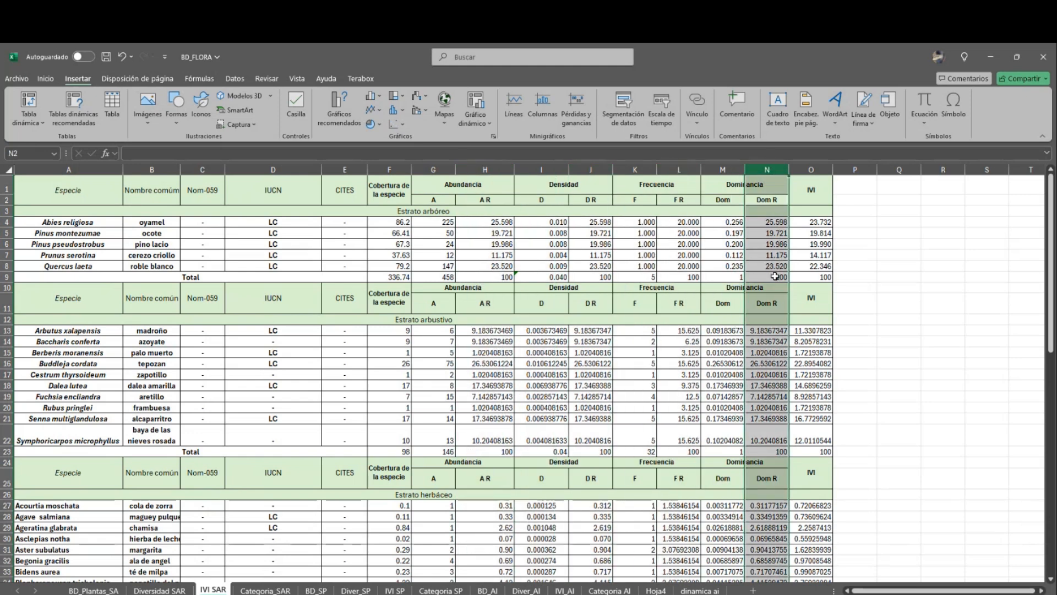
- Examine the tree stratum's relative dominance total, its IVI total and the IVI formulas of its five species
{"action": "left_click", "coordinate": [774, 276]}
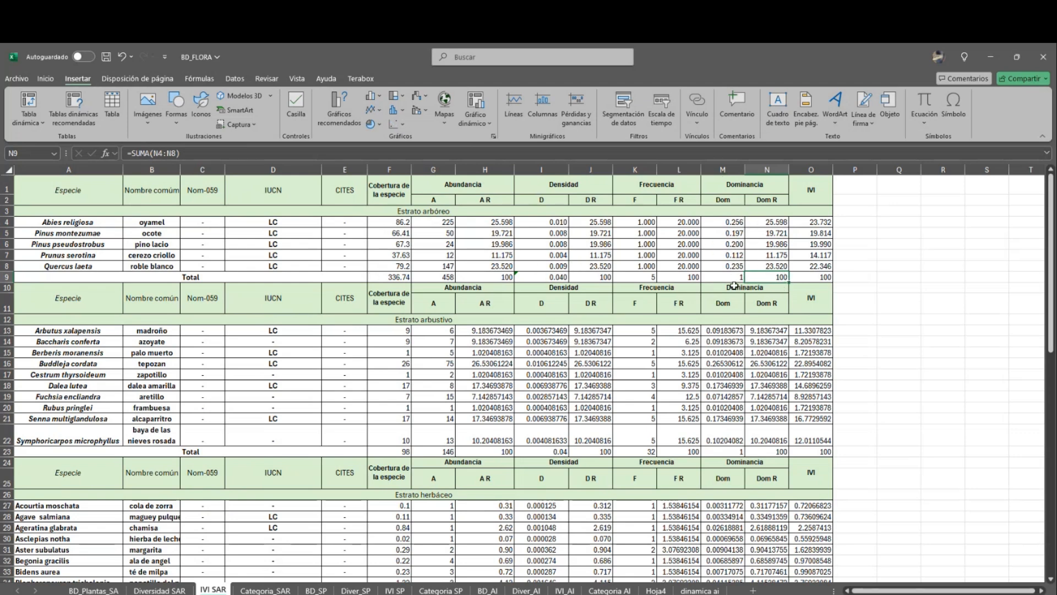
{"action": "left_click", "coordinate": [801, 277]}
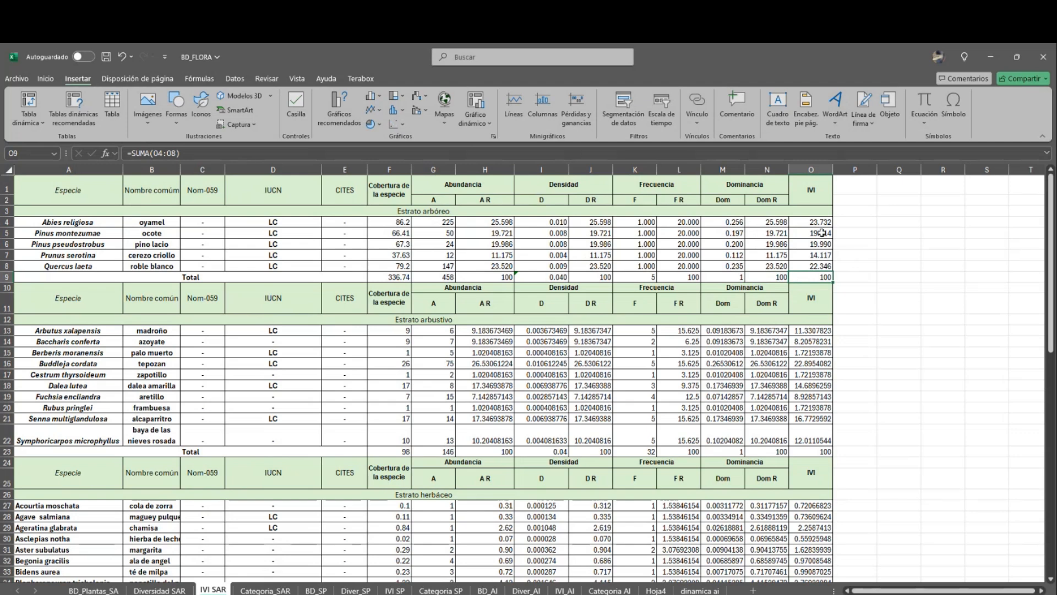
{"action": "left_click_drag", "start_coordinate": [819, 222], "coordinate": [815, 269]}
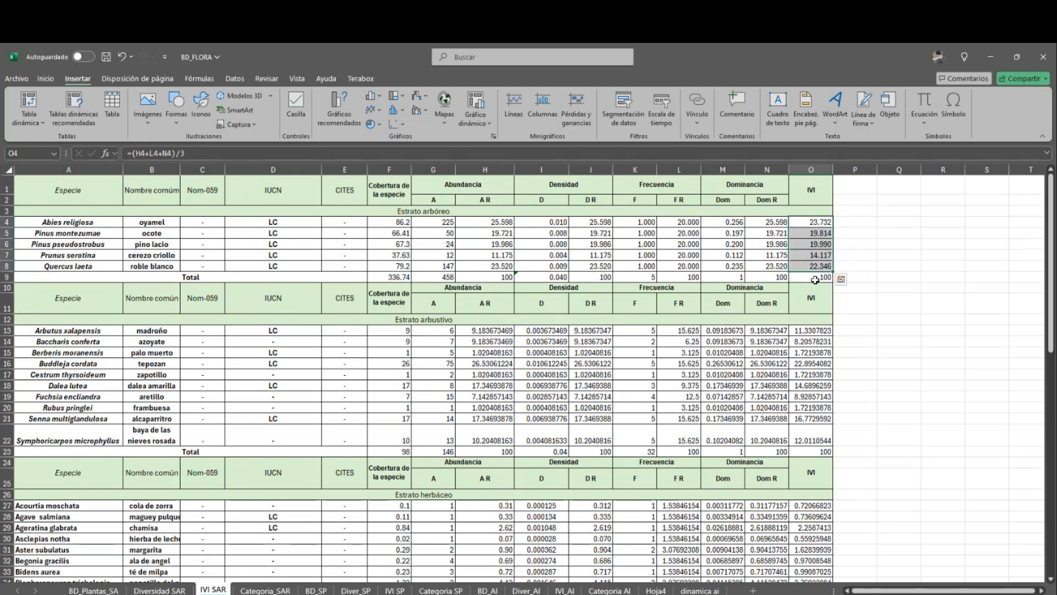
{"action": "left_click", "coordinate": [817, 277]}
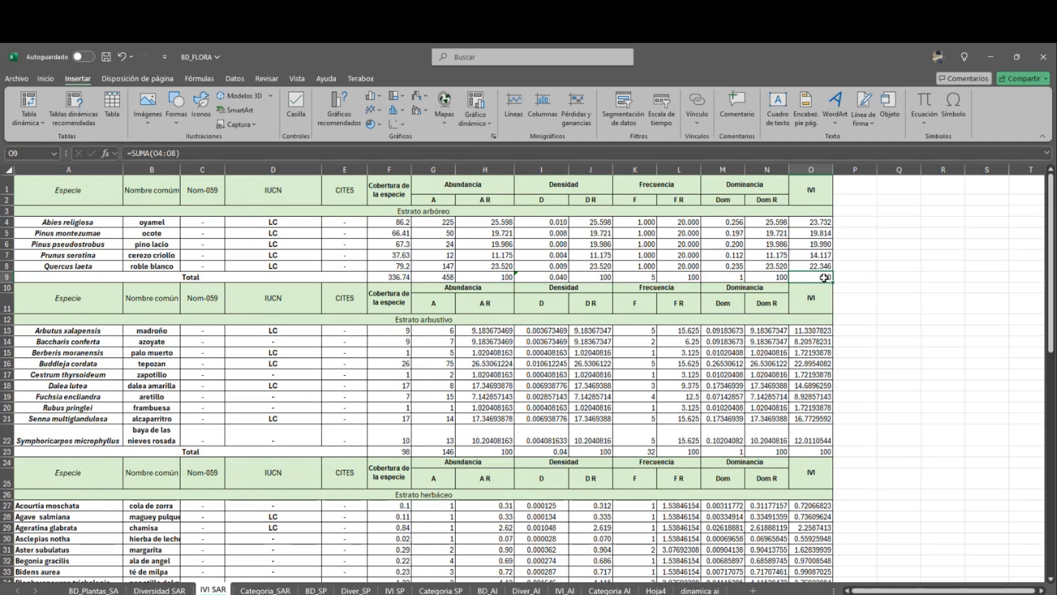
{"action": "left_click", "coordinate": [873, 274]}
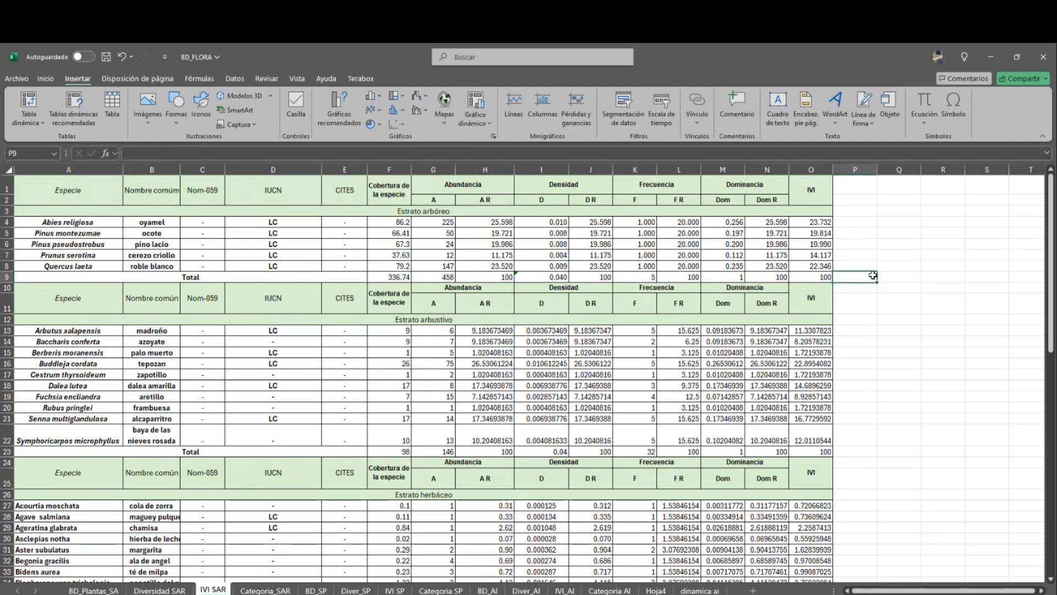
{"action": "left_click", "coordinate": [989, 59]}
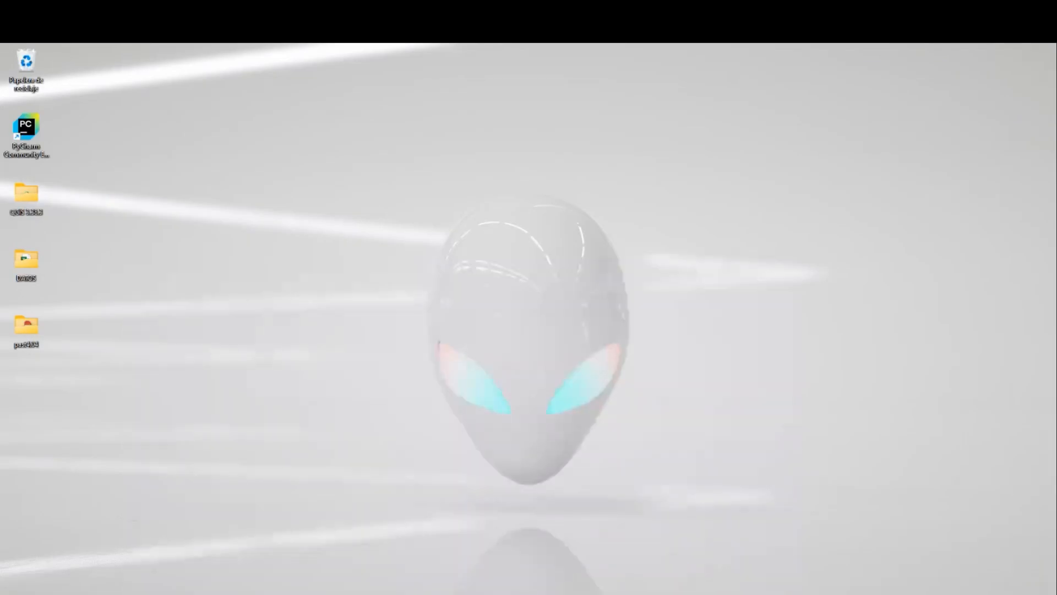
{"action": "left_click", "coordinate": [415, 573]}
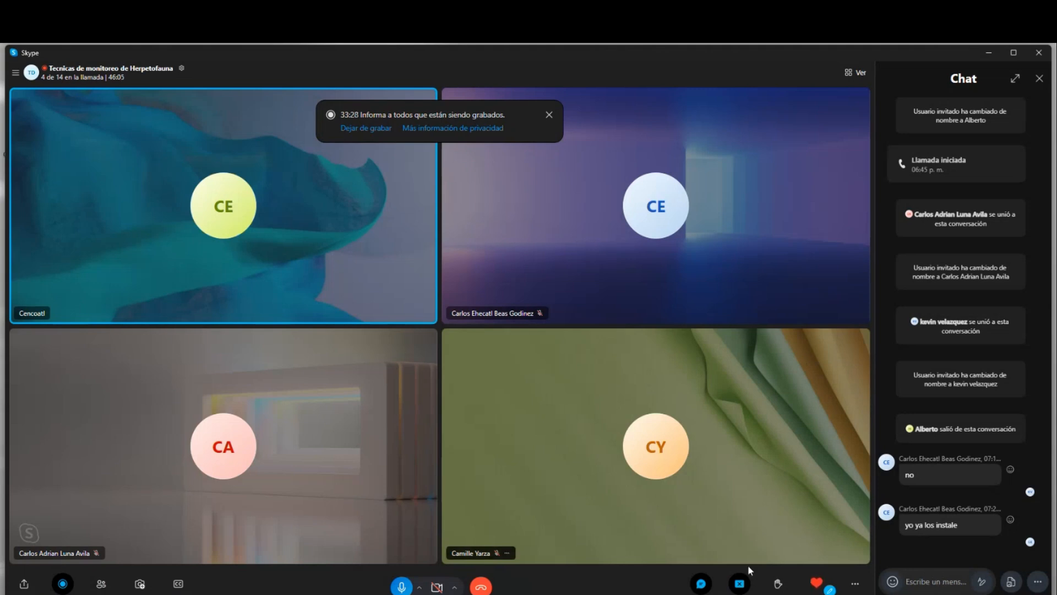
{"action": "mouse_move", "coordinate": [480, 594]}
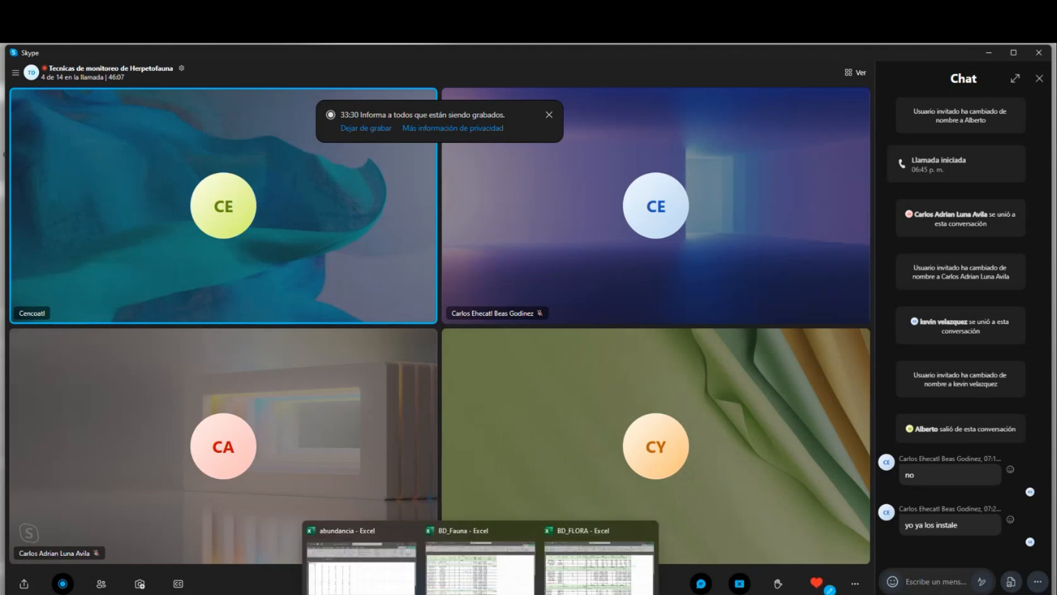
{"action": "mouse_move", "coordinate": [408, 570]}
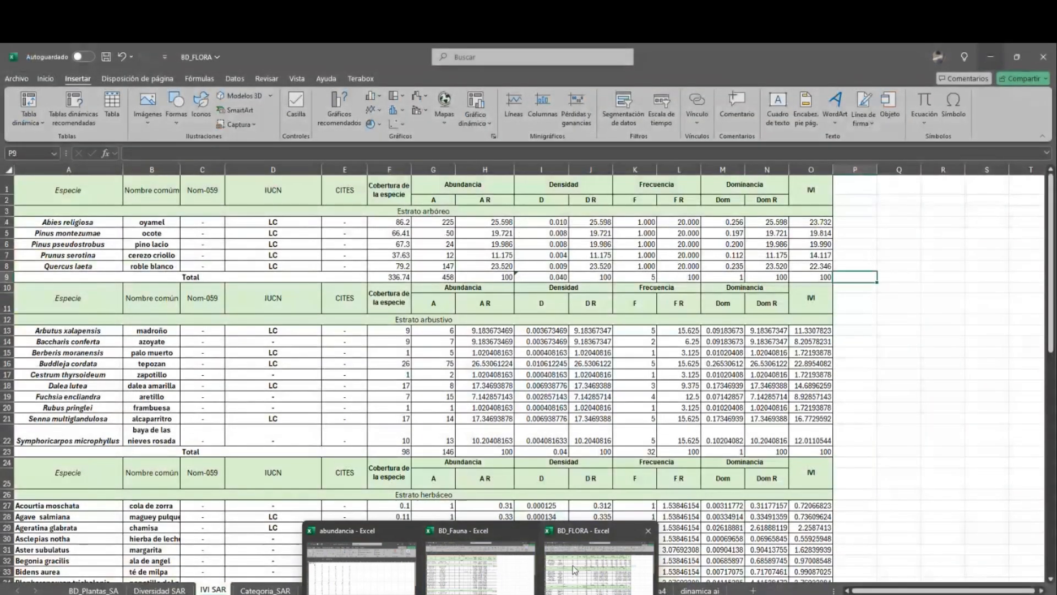
{"action": "left_click", "coordinate": [572, 565]}
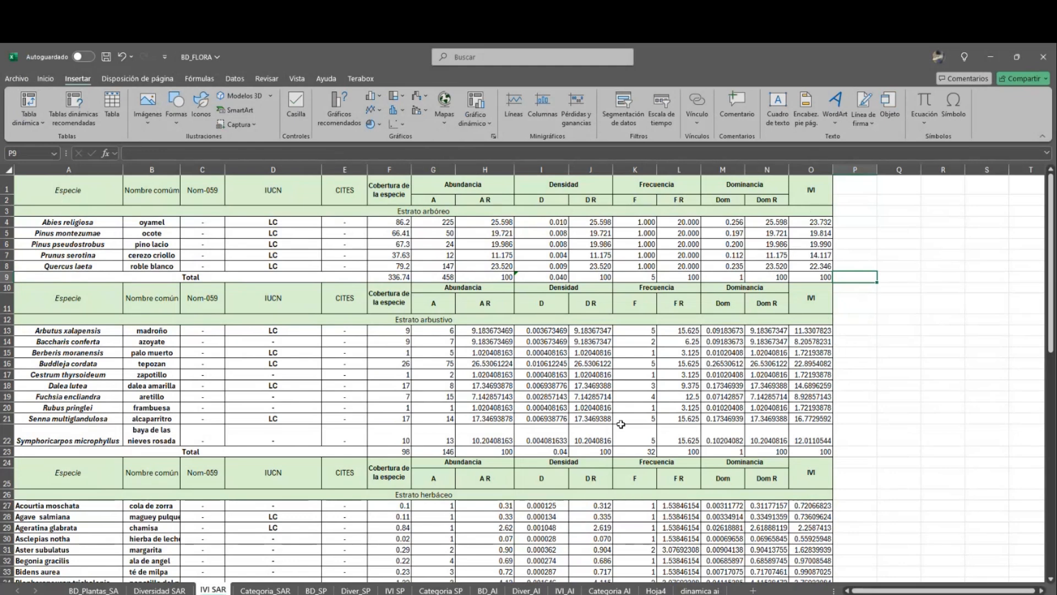
- Bring up the Categoria_SAR sheet and review its CITES and IUCN species tables
{"action": "left_click", "coordinate": [282, 590]}
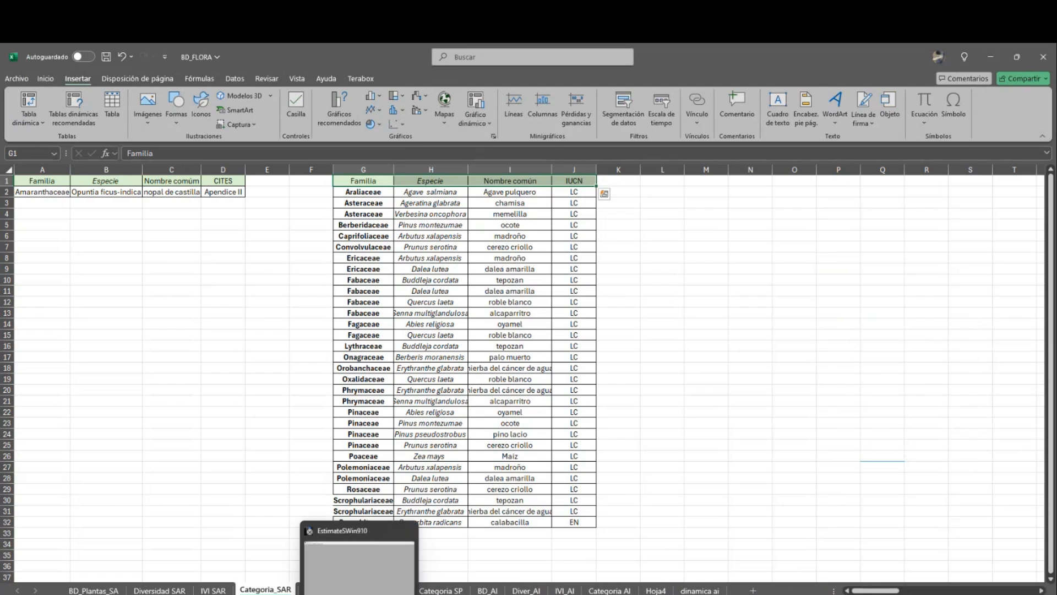
{"action": "left_click", "coordinate": [173, 457]}
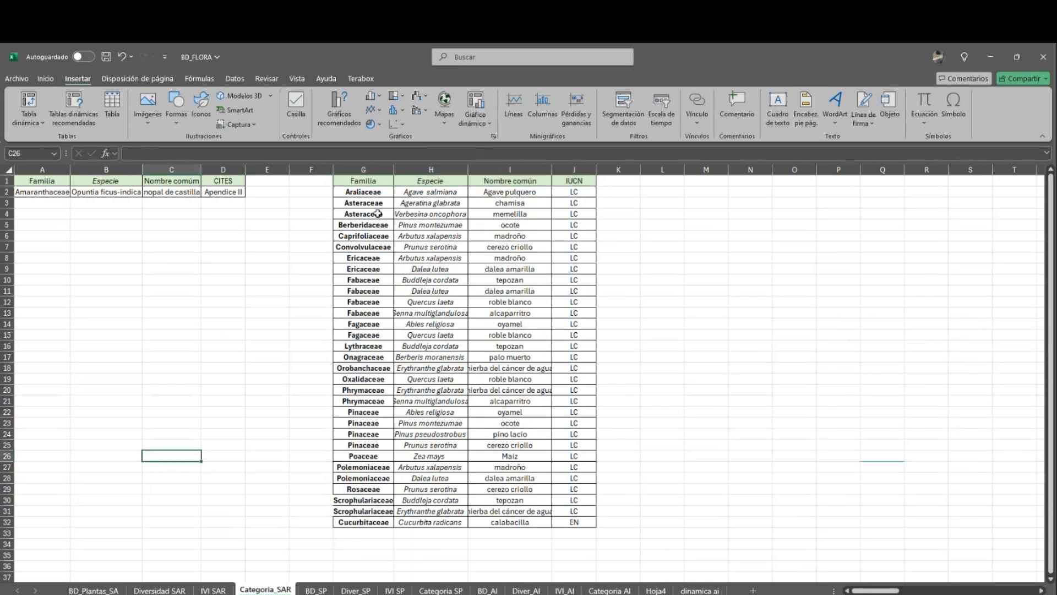
{"action": "left_click_drag", "start_coordinate": [365, 180], "coordinate": [569, 190]}
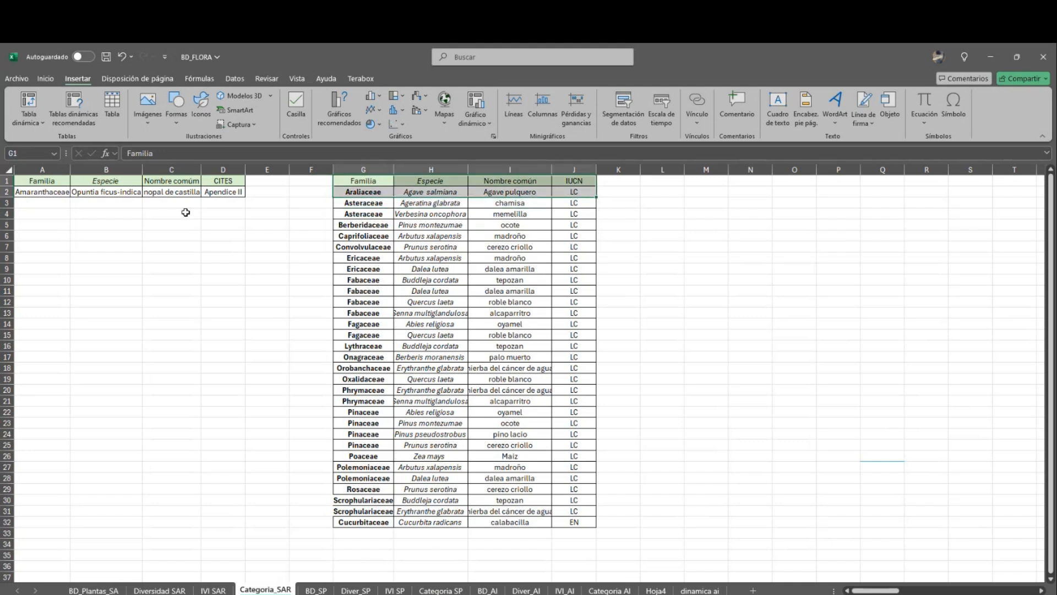
{"action": "left_click", "coordinate": [233, 194]}
{"action": "left_click", "coordinate": [573, 169]}
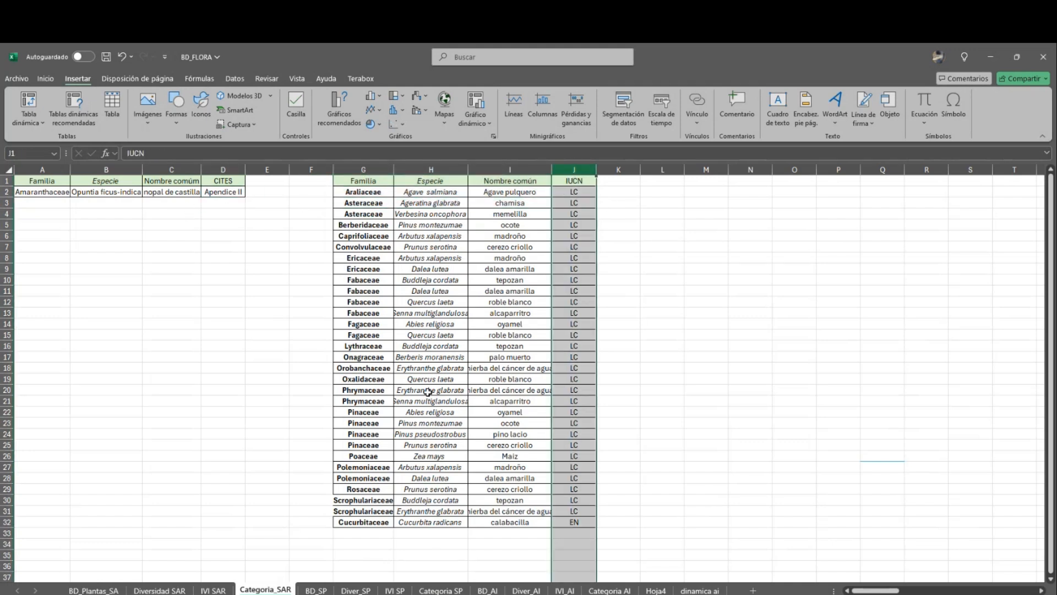
{"action": "left_click", "coordinate": [336, 533]}
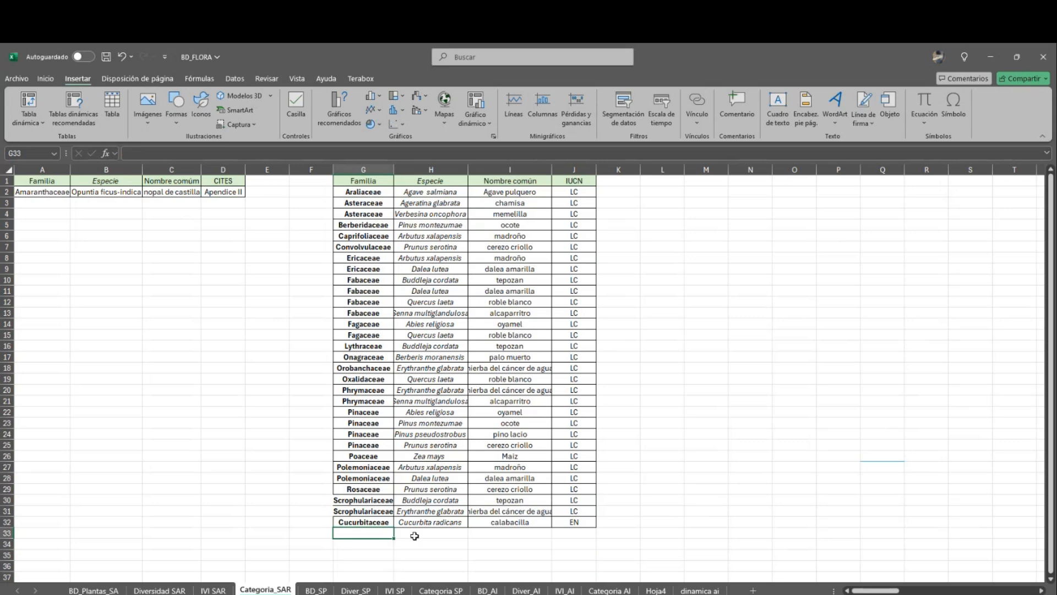
- Bring up the BD_SP sheet, look through its plant records and return to the header row
{"action": "left_click", "coordinate": [316, 590]}
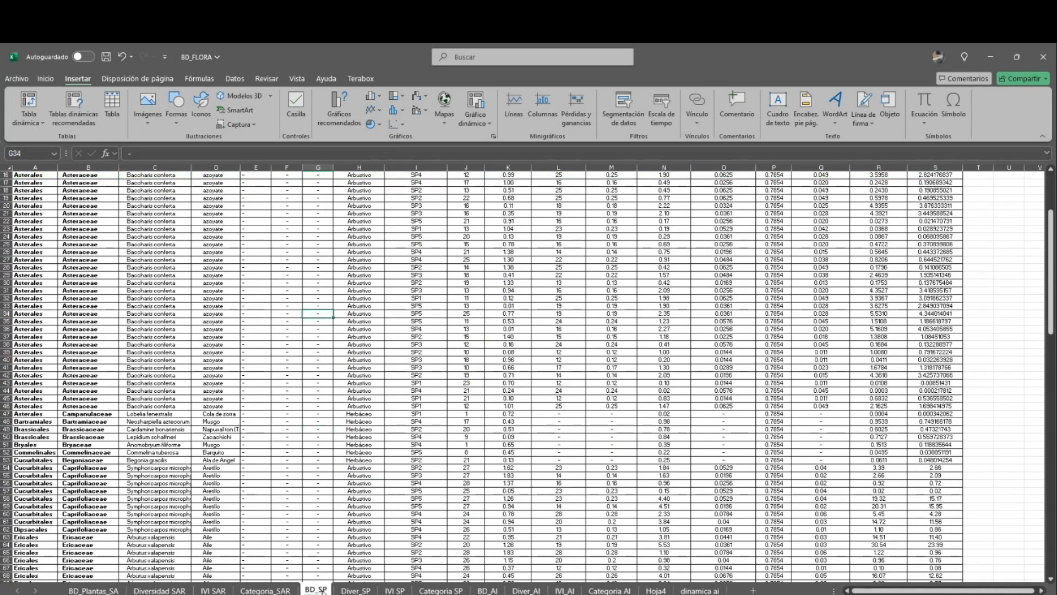
{"action": "scroll", "coordinate": [363, 391], "scroll_direction": "down", "scroll_amount": 20}
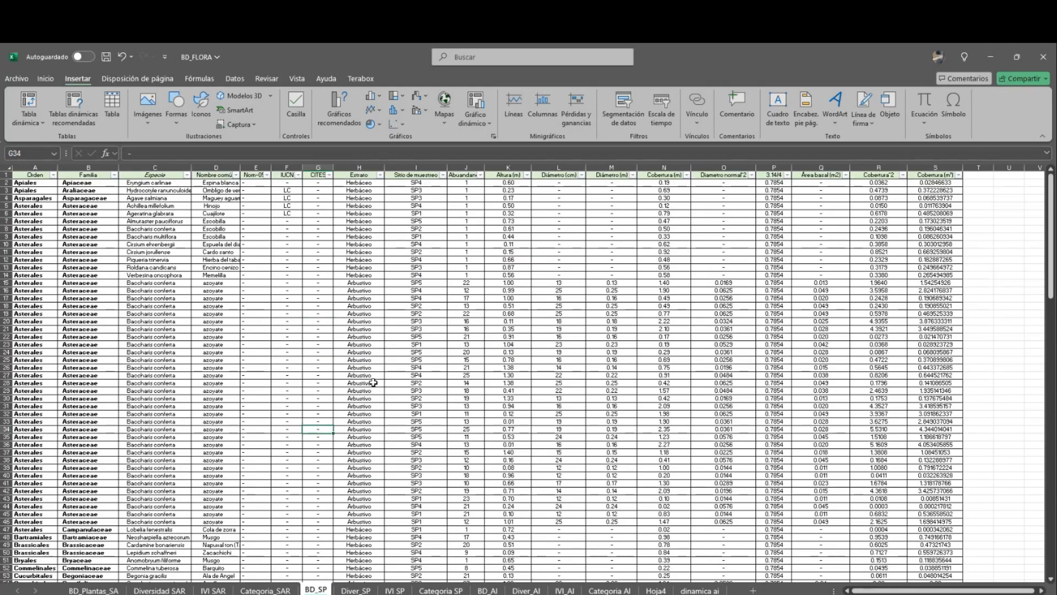
{"action": "scroll", "coordinate": [373, 376], "scroll_direction": "up", "scroll_amount": 20}
- Close the BD_FLORA workbook without saving and bring up the BD_SAR sheet of the BD_Fauna workbook
{"action": "left_click", "coordinate": [1044, 58]}
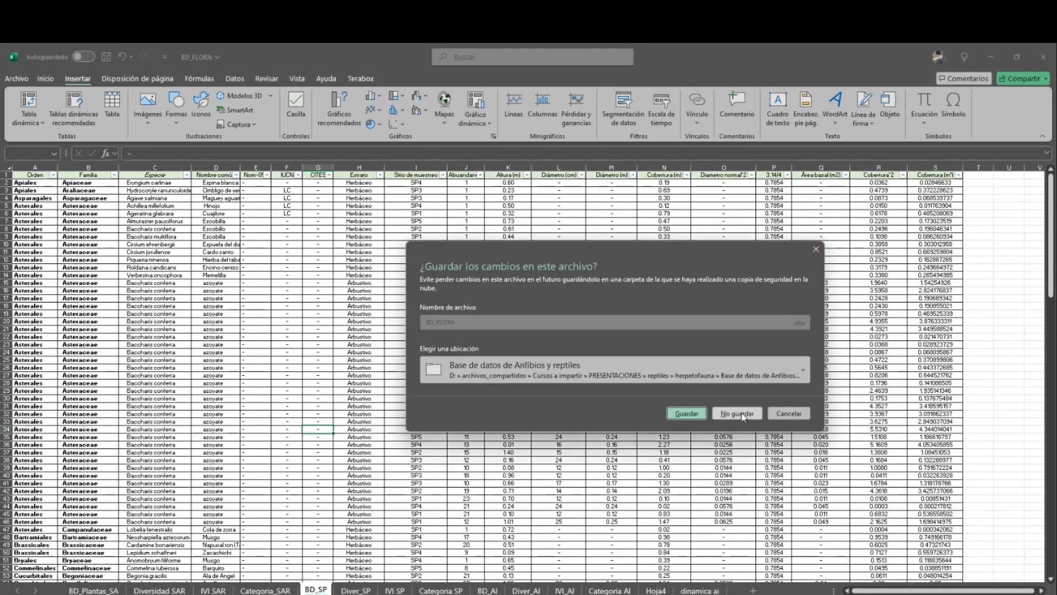
{"action": "left_click", "coordinate": [738, 413]}
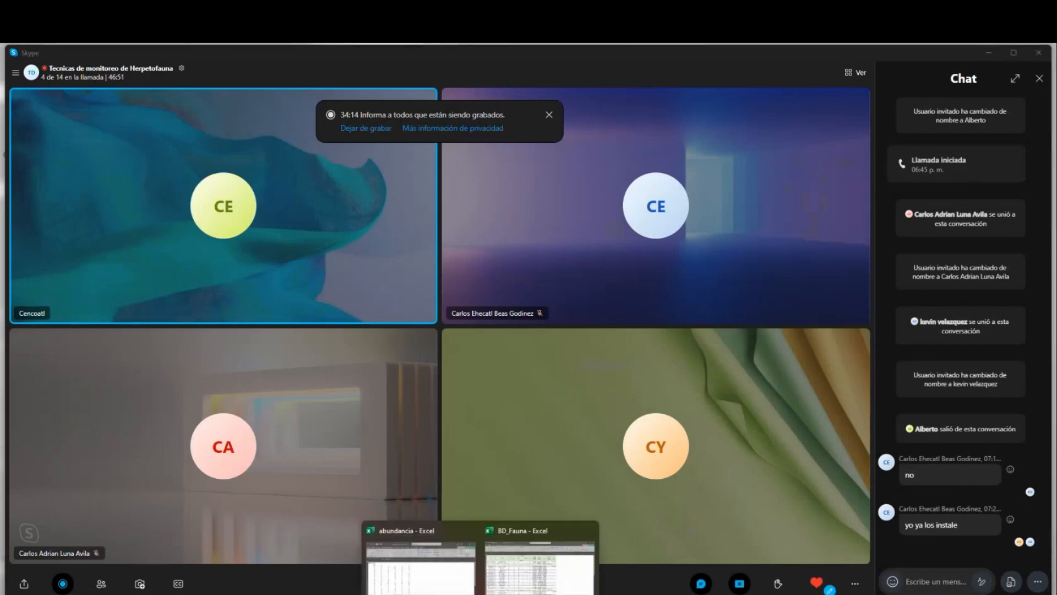
{"action": "left_click", "coordinate": [539, 556]}
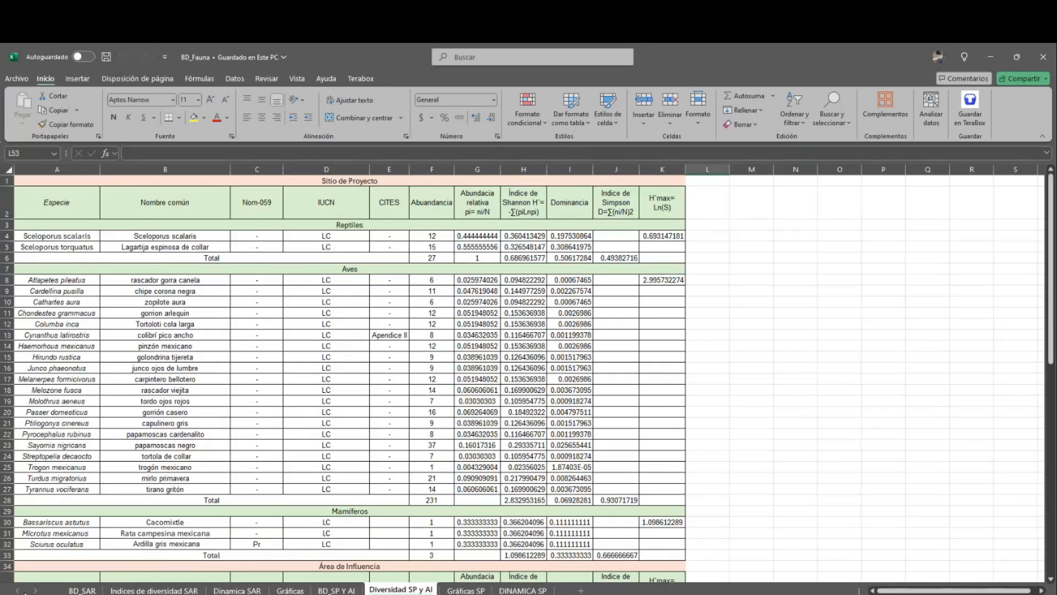
{"action": "left_click", "coordinate": [82, 590]}
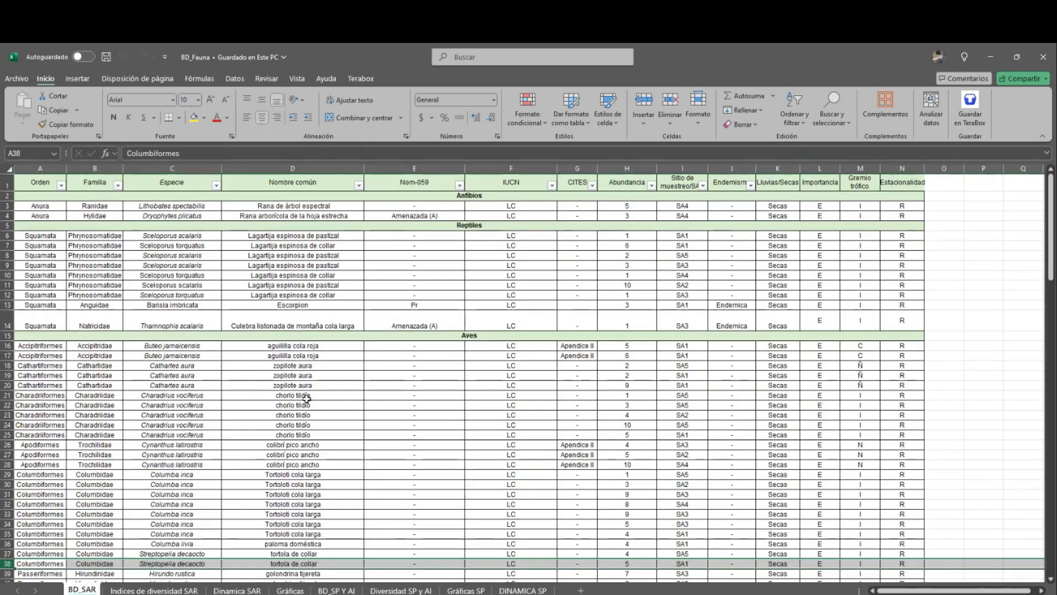
- Review the column headers of the BD_SAR fauna table, from Orden through Estacionalidad
{"action": "left_click", "coordinate": [48, 206]}
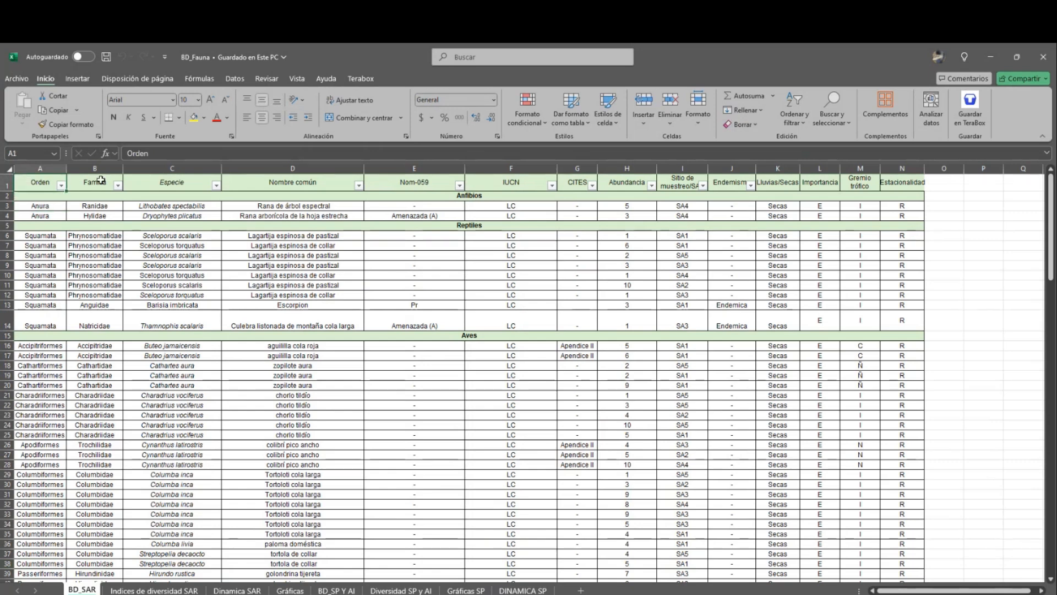
{"action": "left_click", "coordinate": [279, 185]}
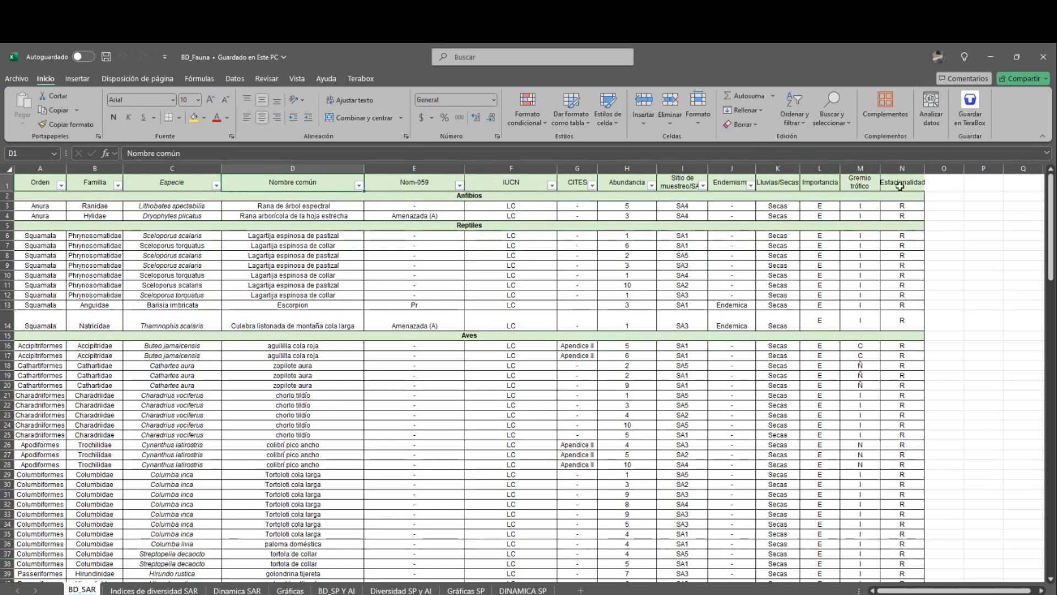
{"action": "left_click_drag", "start_coordinate": [903, 185], "coordinate": [39, 178]}
{"action": "left_click", "coordinate": [472, 237]}
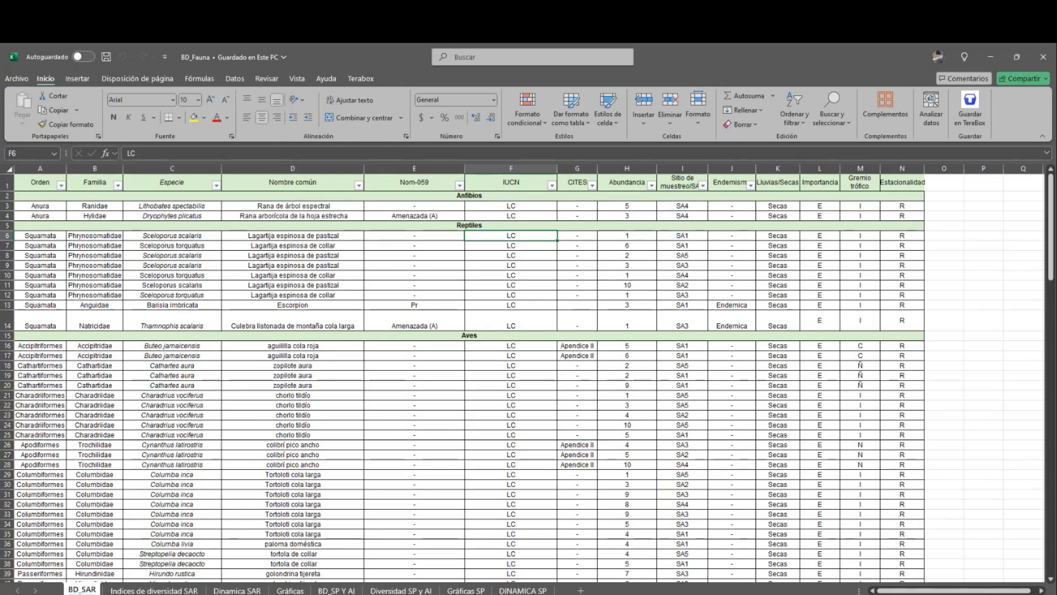
- Bring up the Indices de diversidad SAR sheet and examine the relative abundance and Shannon formulas of the first amphibian species
{"action": "left_click", "coordinate": [154, 590]}
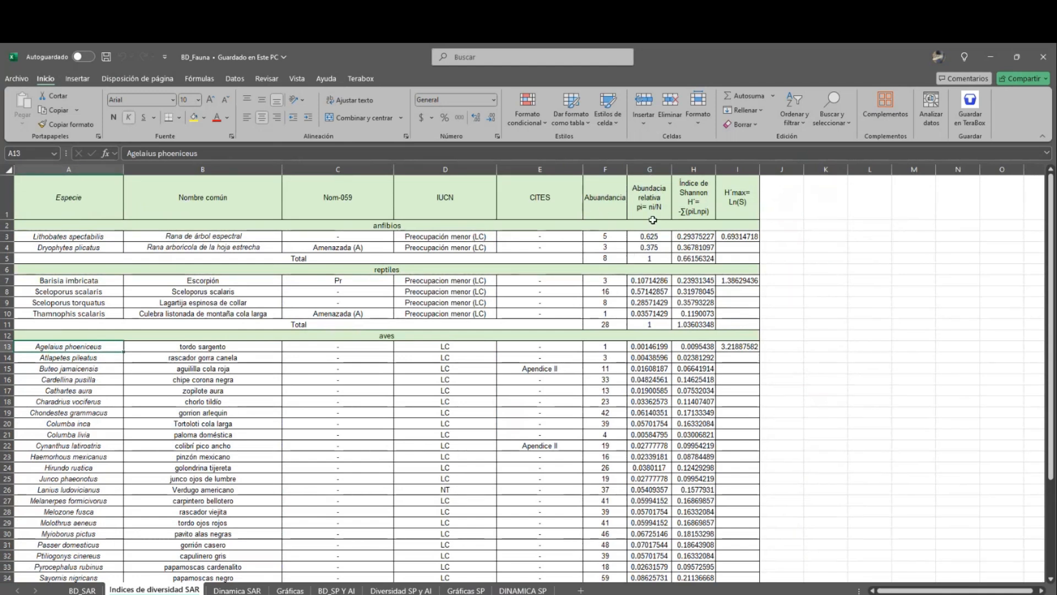
{"action": "left_click", "coordinate": [661, 238]}
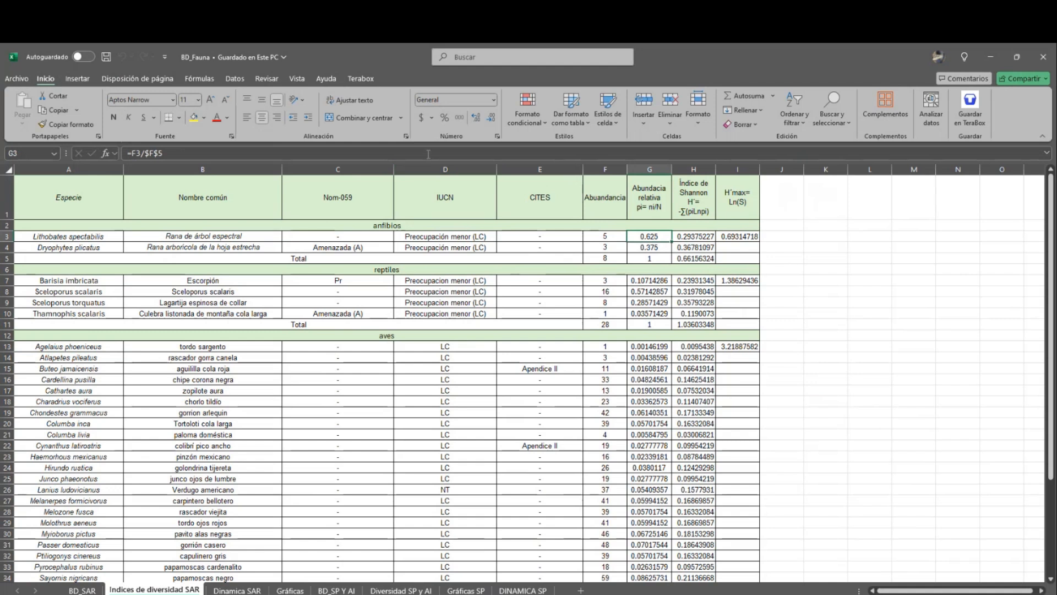
{"action": "left_click", "coordinate": [428, 151]}
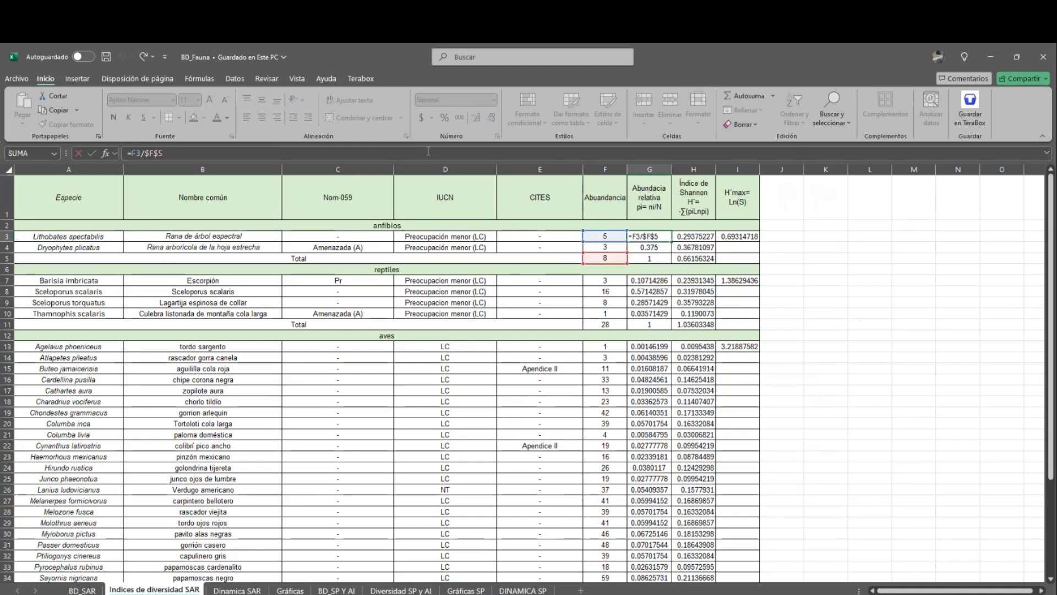
{"action": "left_click", "coordinate": [704, 236]}
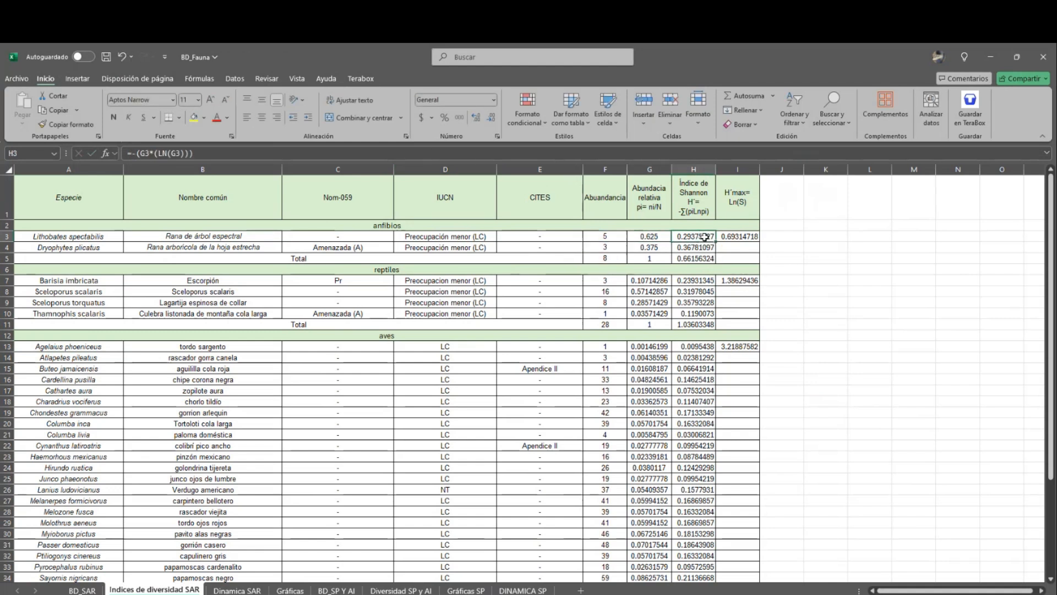
{"action": "left_click", "coordinate": [476, 151]}
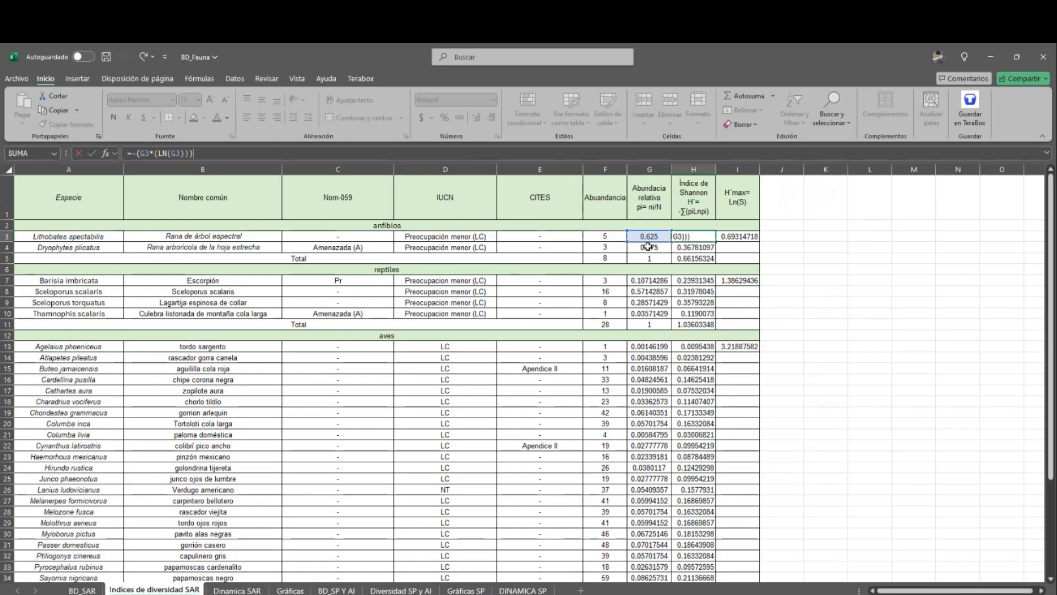
{"action": "left_click", "coordinate": [685, 256]}
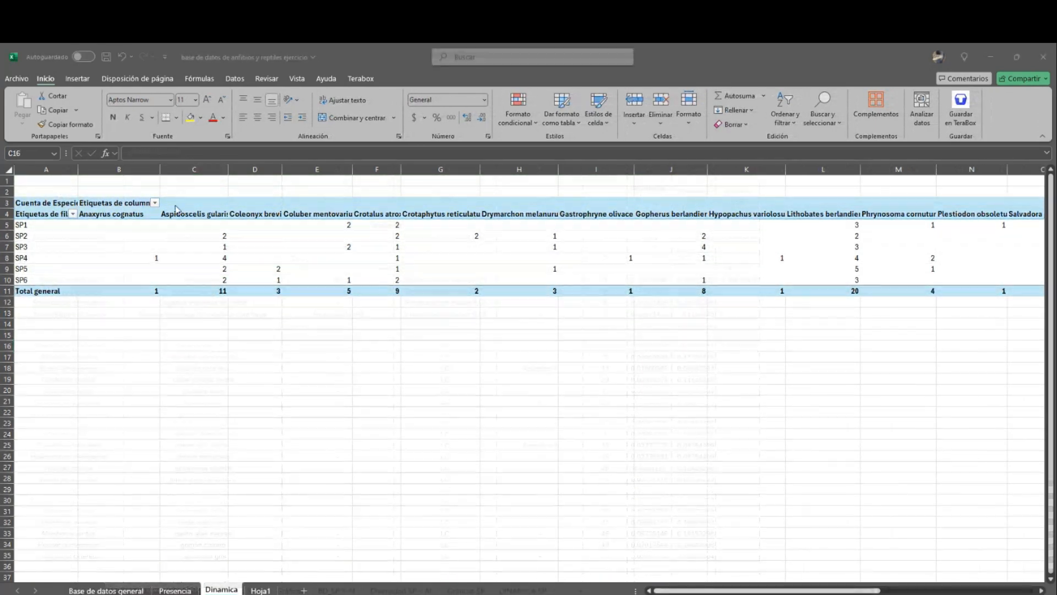
- Switch to the workbook "base de datos de anfibios y reptiles ejercicio" and show the fields of its Dinamica pivot table
{"action": "key", "text": "super"}
{"action": "key", "text": "Escape"}
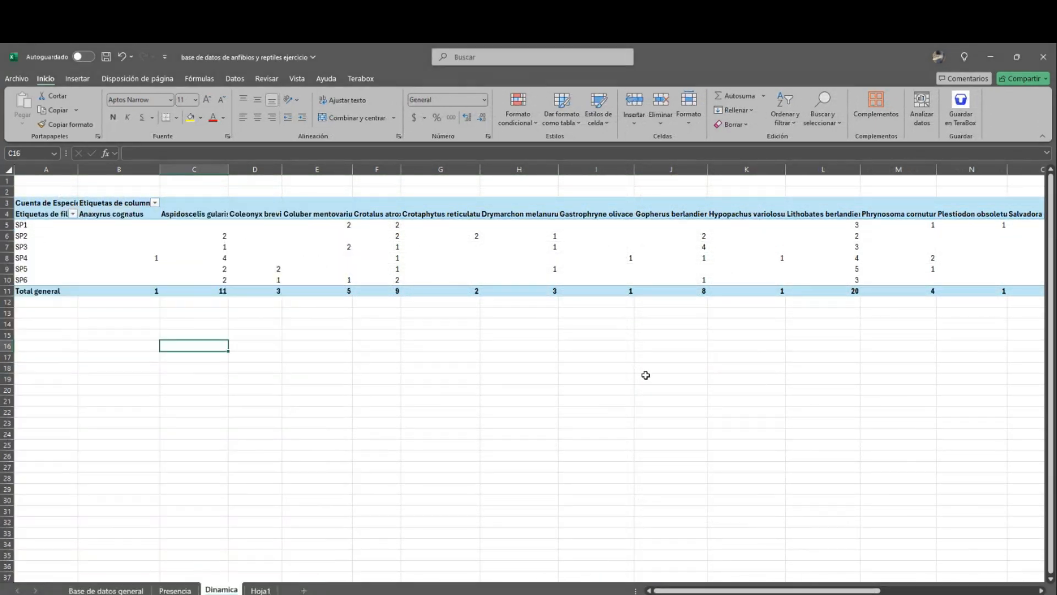
{"action": "key", "text": "super+Tab"}
{"action": "left_click", "coordinate": [299, 183]}
{"action": "left_click", "coordinate": [826, 292]}
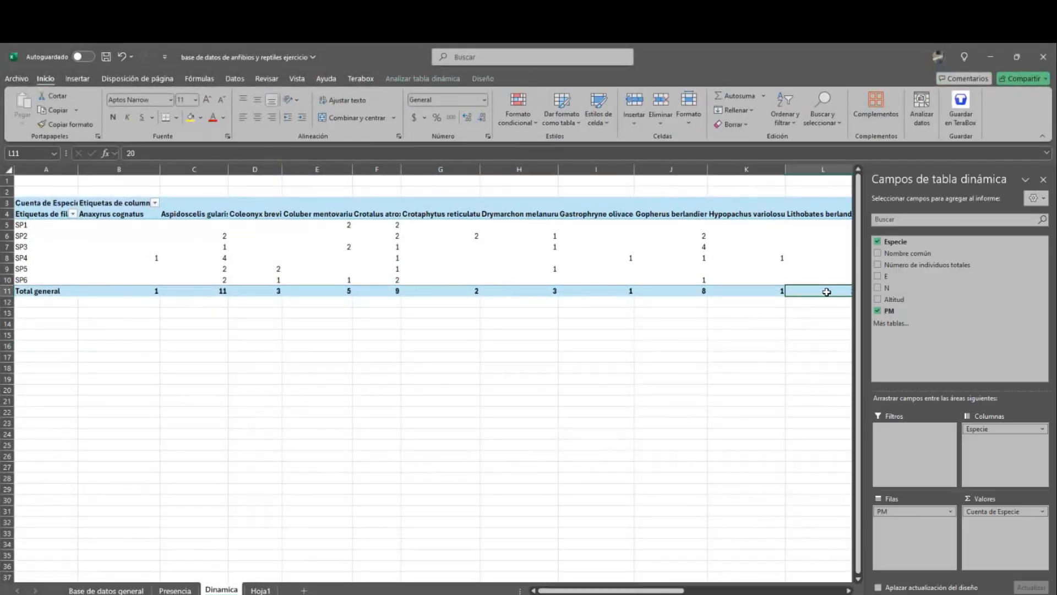
- Make the pivot table sum Número de individuos totales instead of counting Especie, with Especie as columns and PM as rows
{"action": "left_click_drag", "start_coordinate": [945, 266], "coordinate": [936, 456]}
{"action": "left_click_drag", "start_coordinate": [940, 266], "coordinate": [1011, 513]}
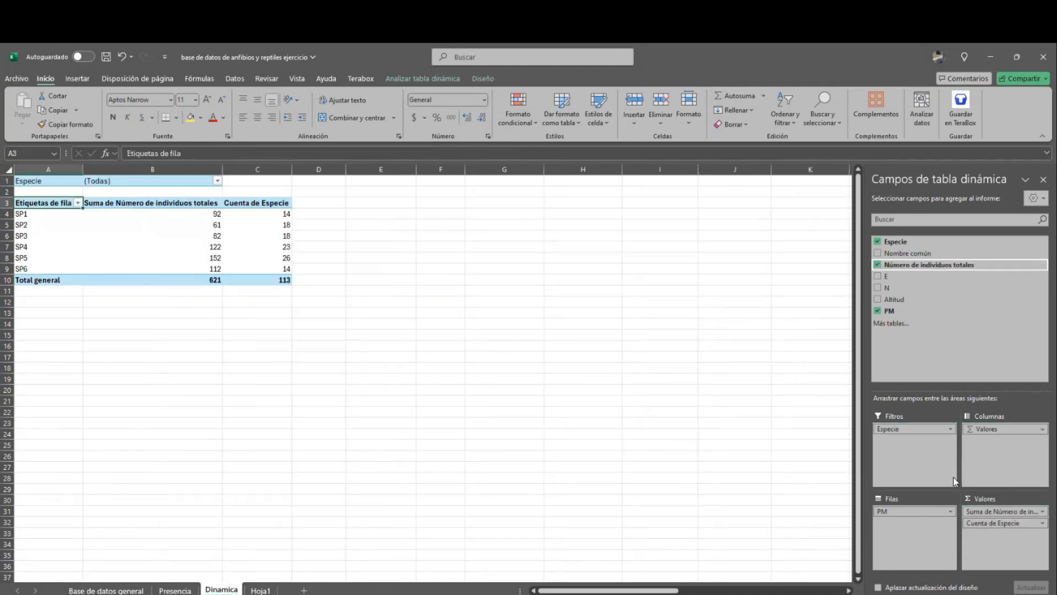
{"action": "left_click_drag", "start_coordinate": [925, 430], "coordinate": [948, 436]}
{"action": "left_click_drag", "start_coordinate": [1001, 430], "coordinate": [908, 454]}
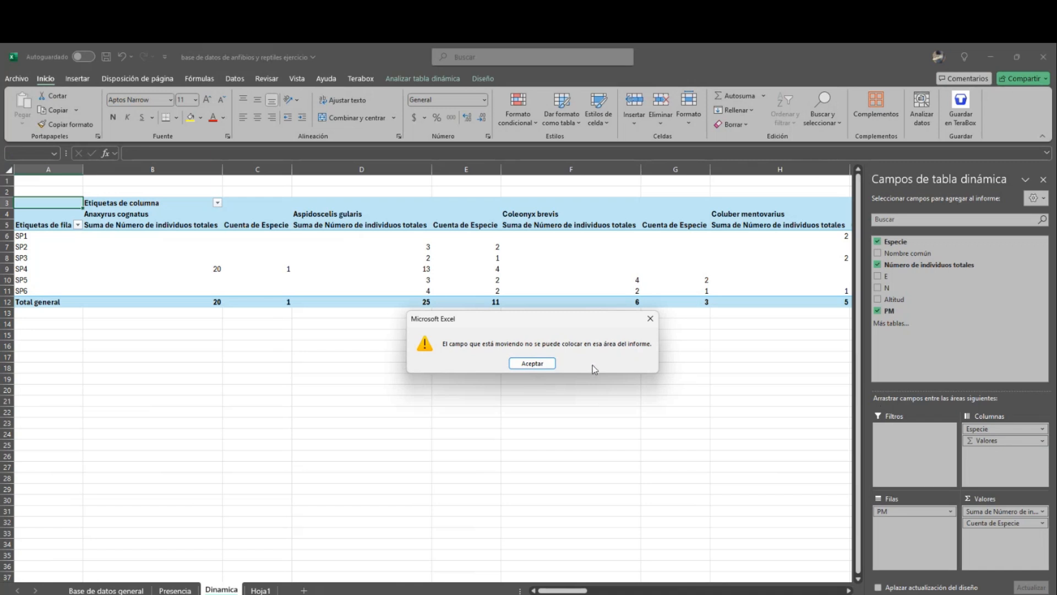
{"action": "left_click", "coordinate": [650, 319]}
{"action": "left_click_drag", "start_coordinate": [1016, 441], "coordinate": [1004, 367]}
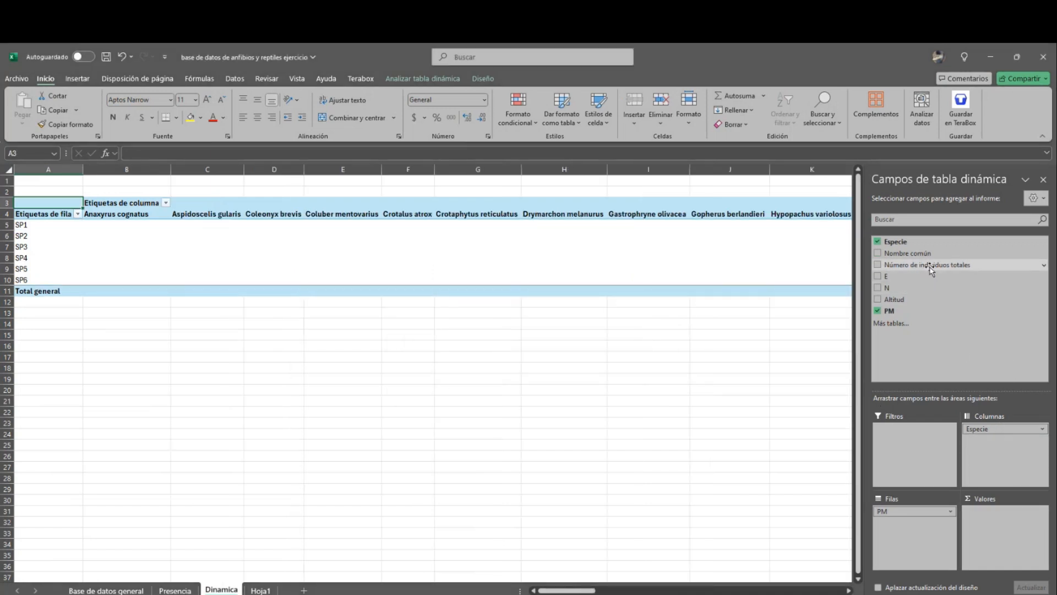
{"action": "left_click_drag", "start_coordinate": [969, 265], "coordinate": [1019, 514]}
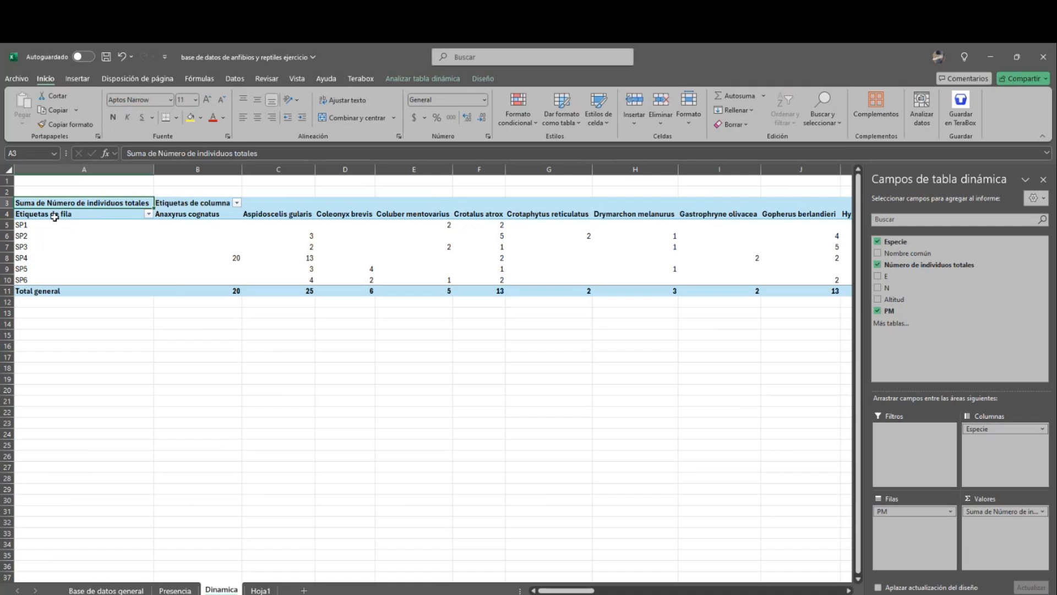
- Copy the pivot table's species headers and SP1 to SP6 rows without totals and paste them at D15 of a new sheet
{"action": "left_click_drag", "start_coordinate": [53, 216], "coordinate": [670, 281]}
{"action": "right_click", "coordinate": [669, 281]}
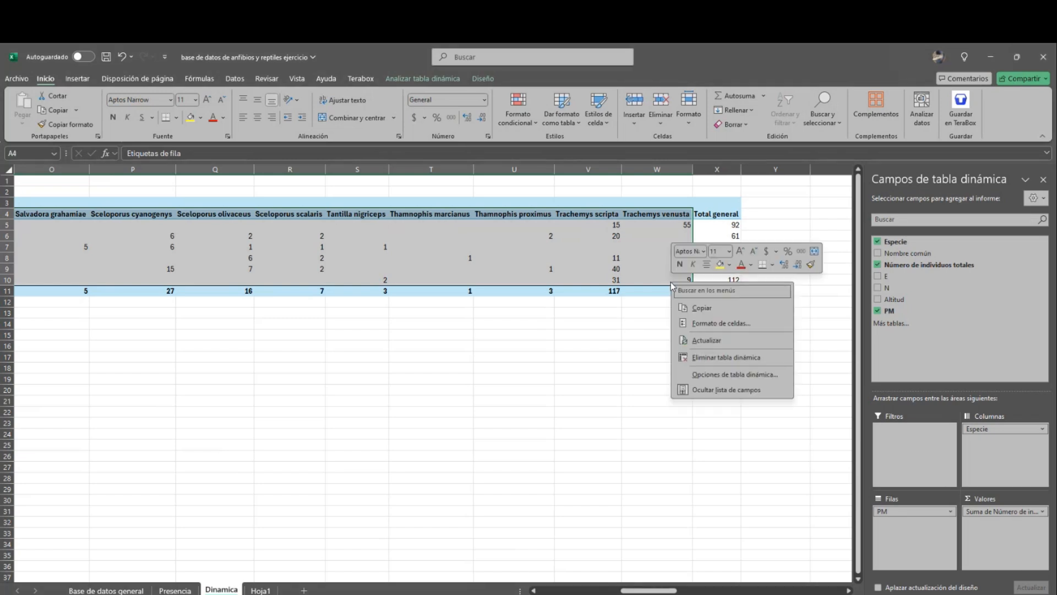
{"action": "left_click", "coordinate": [699, 308]}
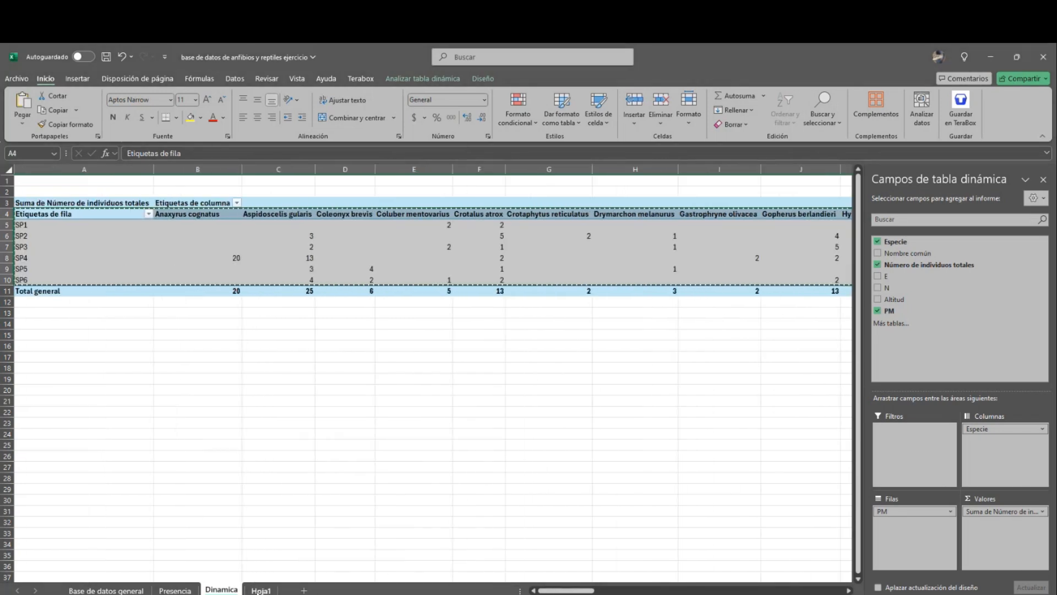
{"action": "key", "text": "ctrl+Page_Down"}
{"action": "left_click", "coordinate": [303, 589]}
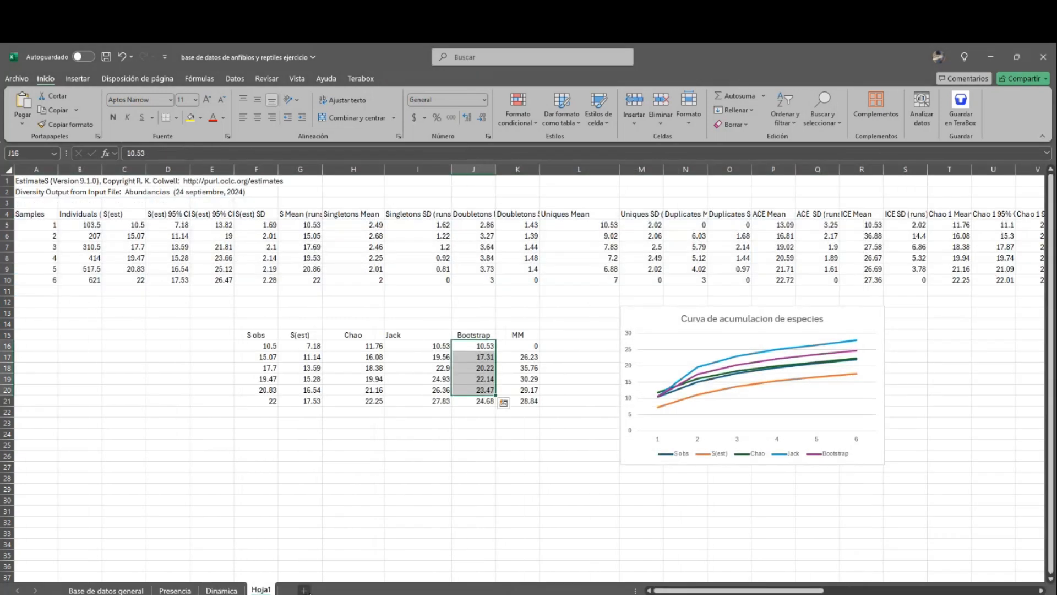
{"action": "left_click", "coordinate": [174, 340]}
{"action": "key", "text": "ctrl+v"}
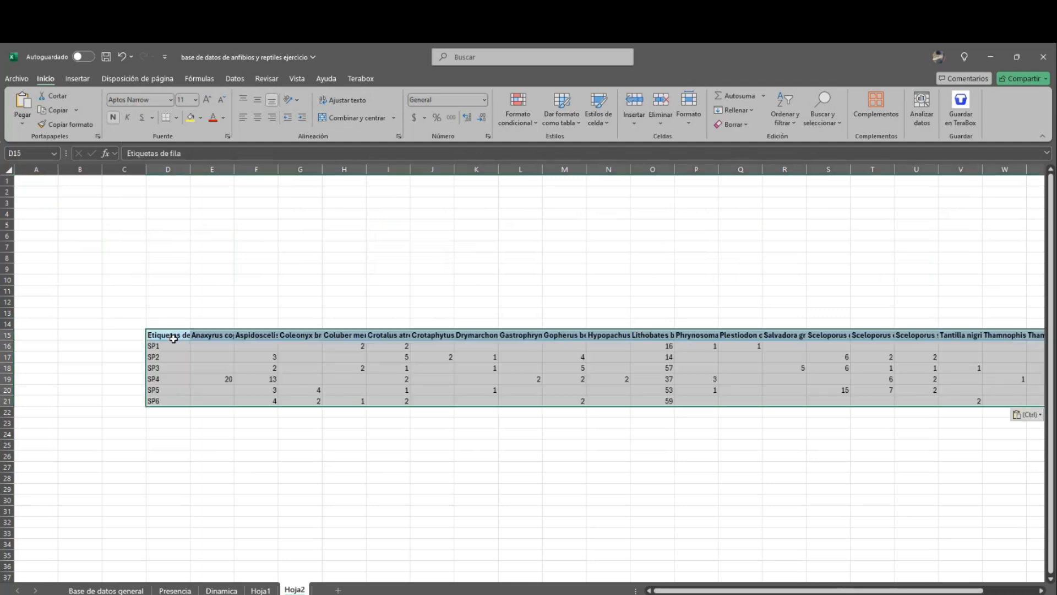
- Move the whole pasted species table so that it starts at cell A1 of Hoja2
{"action": "left_click", "coordinate": [178, 333]}
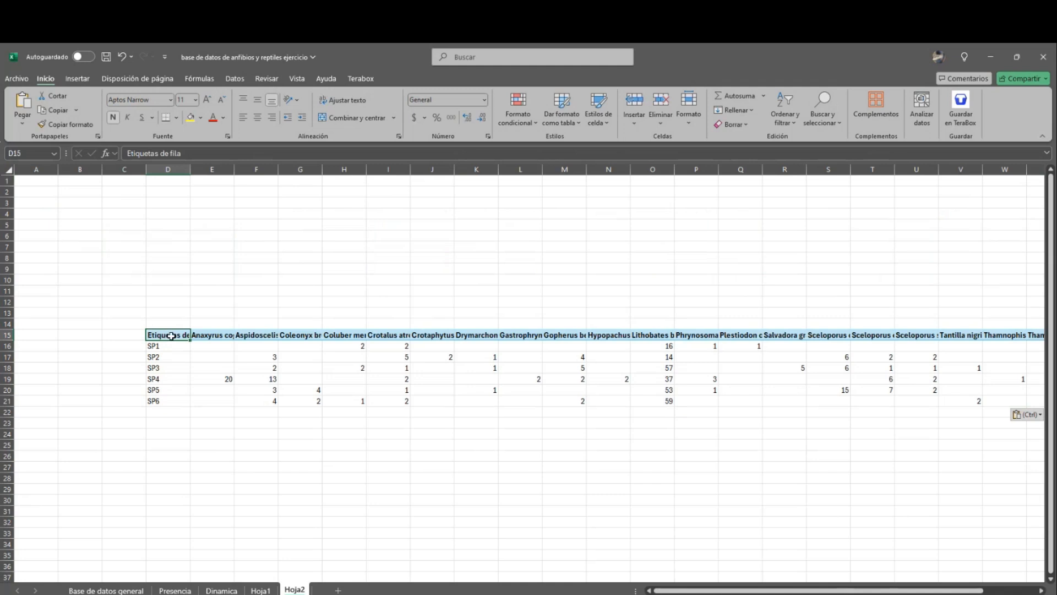
{"action": "left_click_drag", "start_coordinate": [171, 336], "coordinate": [537, 406]}
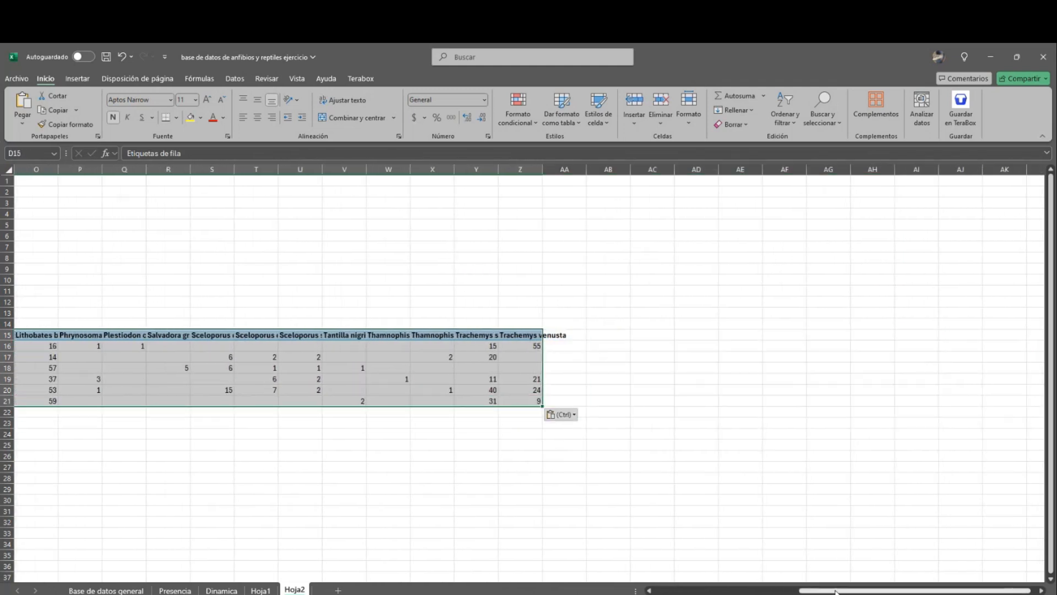
{"action": "left_click_drag", "start_coordinate": [835, 592], "coordinate": [688, 591]}
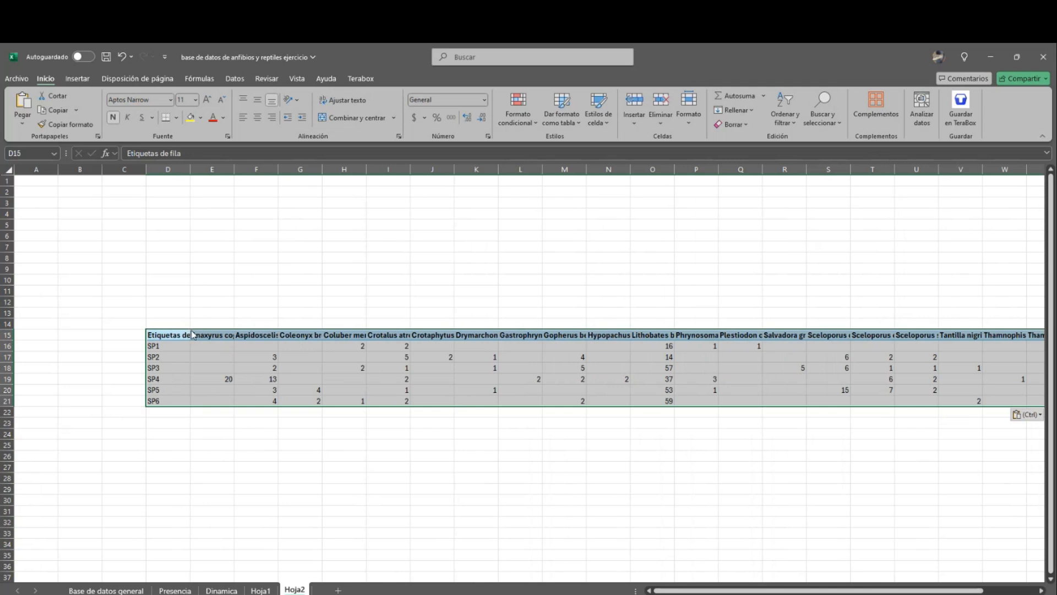
{"action": "left_click_drag", "start_coordinate": [191, 334], "coordinate": [82, 188]}
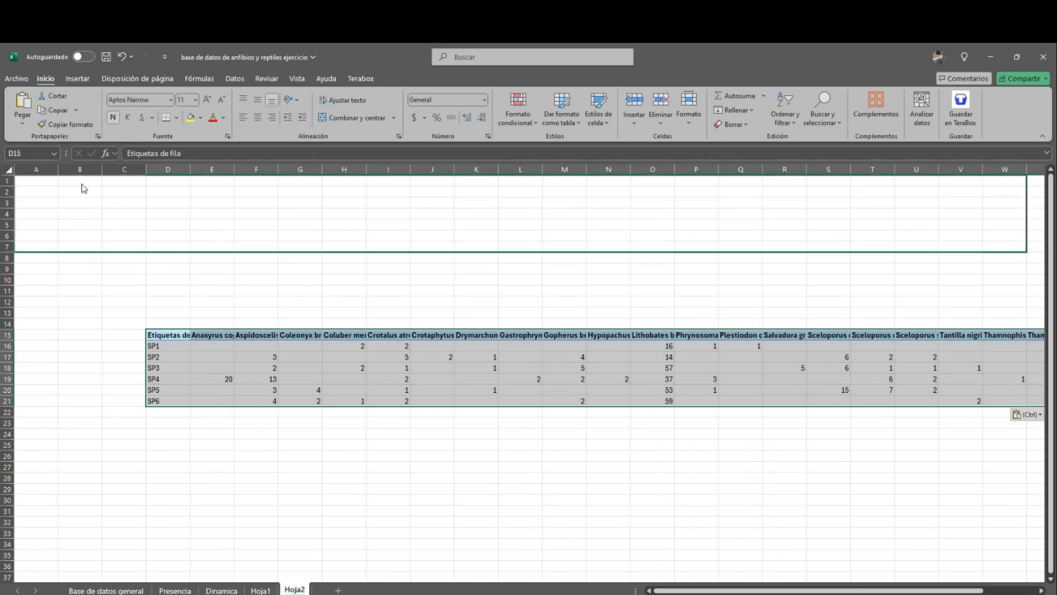
{"action": "left_click_drag", "start_coordinate": [10, 189], "coordinate": [33, 189]}
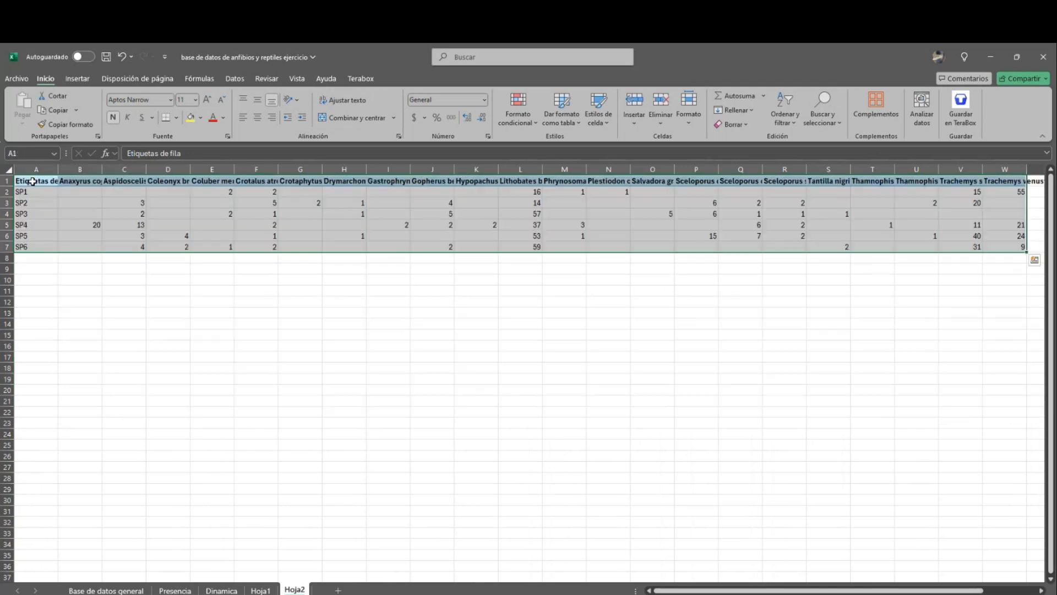
- Replace the header in cell A1 with "Sitios"
{"action": "left_click", "coordinate": [28, 184]}
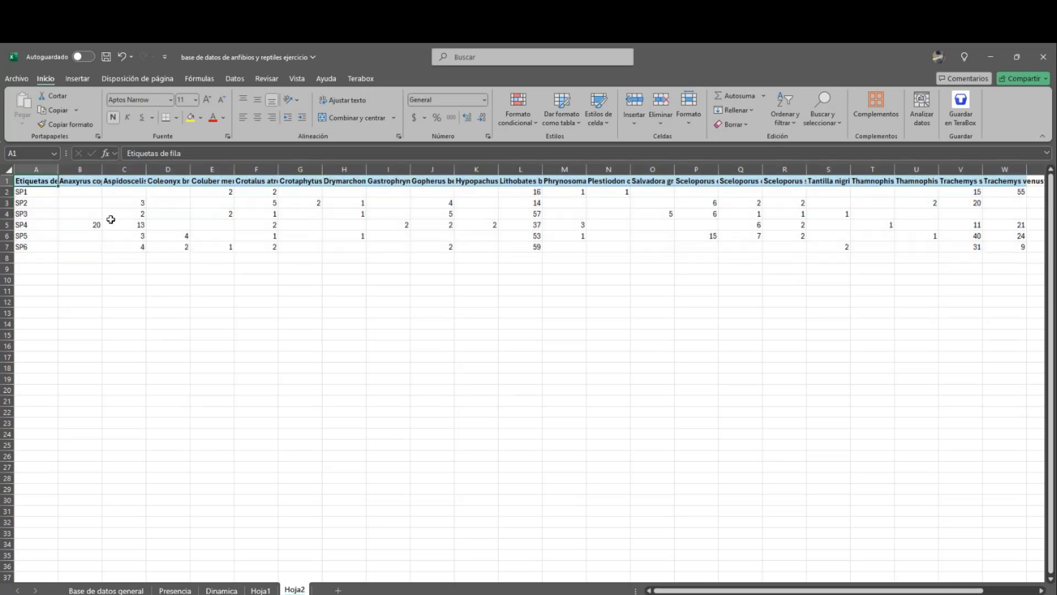
{"action": "type", "text": "Siti"}
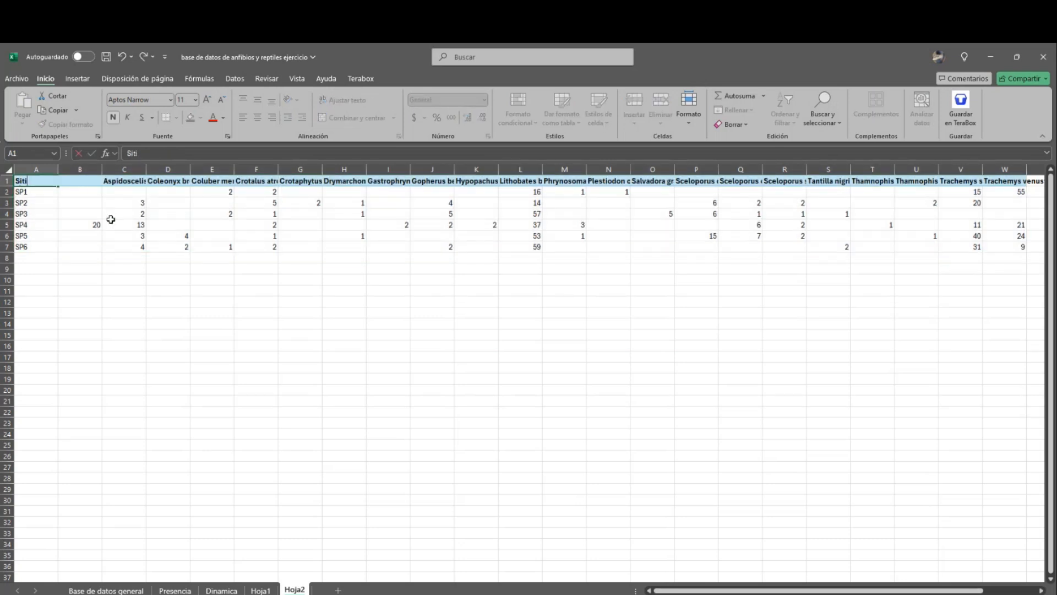
{"action": "type", "text": "os"}
{"action": "left_click", "coordinate": [124, 312]}
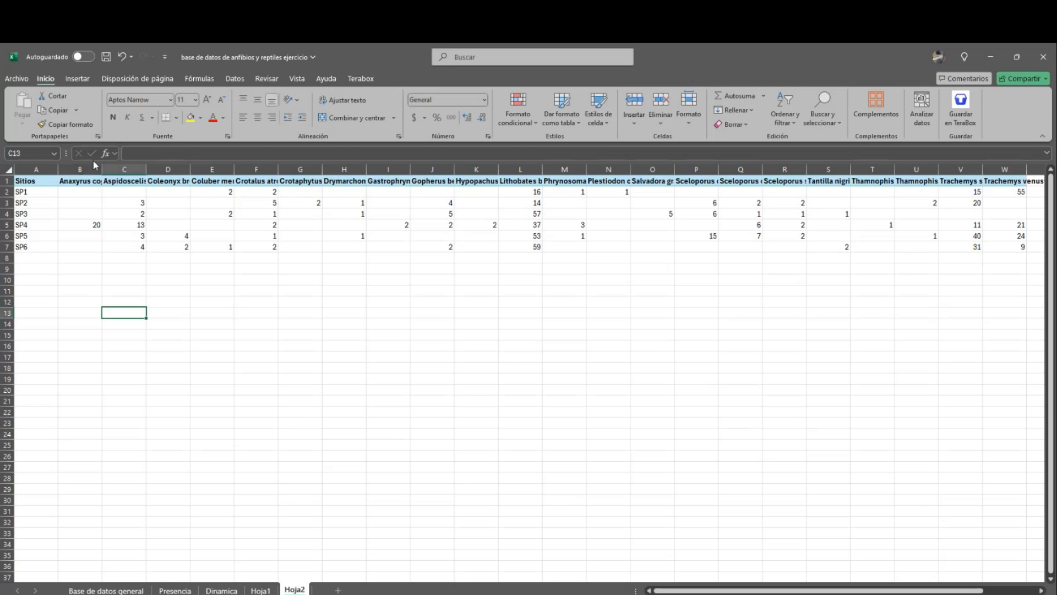
- Fit the widths of all species columns, starting at column B, to their full names
{"action": "left_click_drag", "start_coordinate": [83, 168], "coordinate": [841, 195]}
{"action": "double_click", "coordinate": [761, 168]}
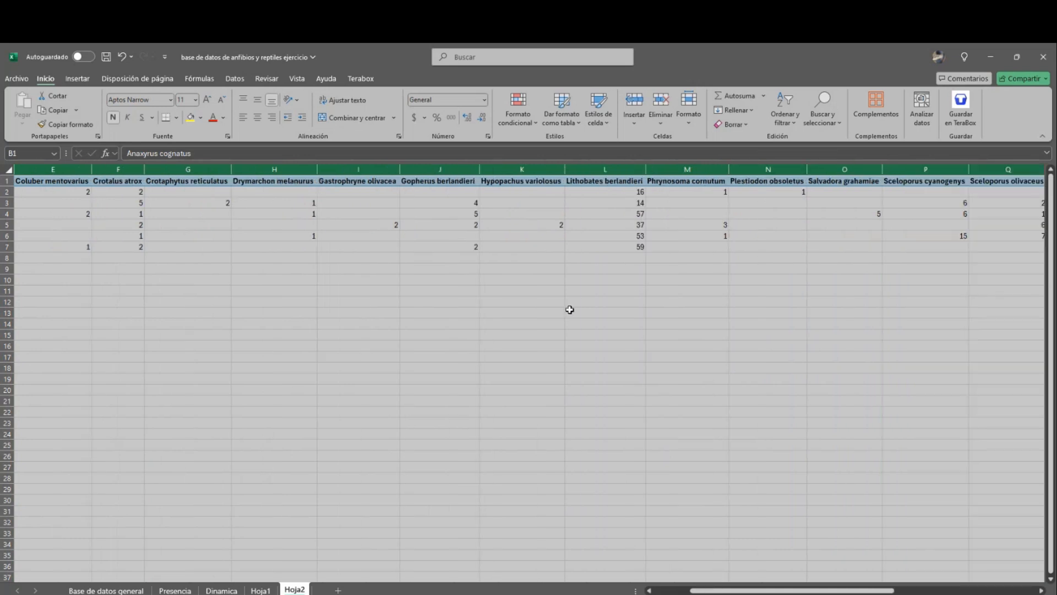
{"action": "left_click", "coordinate": [562, 311]}
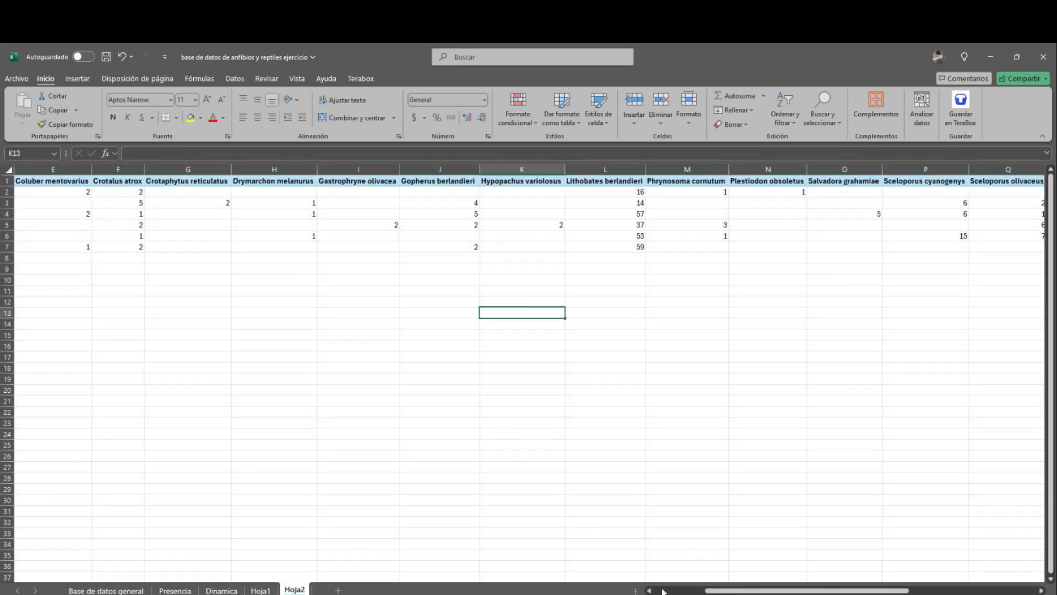
{"action": "left_click_drag", "start_coordinate": [749, 590], "coordinate": [502, 576]}
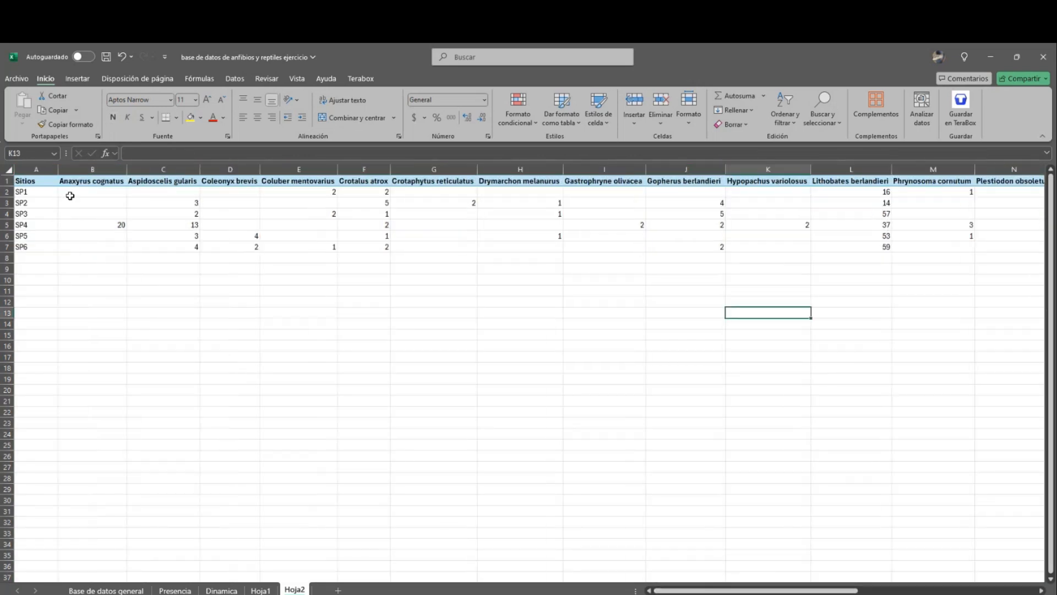
- Replace all empty cells in the abundance data range B2:W7 with 0
{"action": "mouse_move", "coordinate": [70, 192]}
{"action": "left_mouse_down"}
{"action": "mouse_move", "coordinate": [90, 217]}
{"action": "mouse_move", "coordinate": [234, 252]}
{"action": "mouse_move", "coordinate": [1031, 245]}
{"action": "mouse_move", "coordinate": [881, 248]}
{"action": "mouse_move", "coordinate": [990, 245]}
{"action": "mouse_move", "coordinate": [923, 247]}
{"action": "left_mouse_up"}
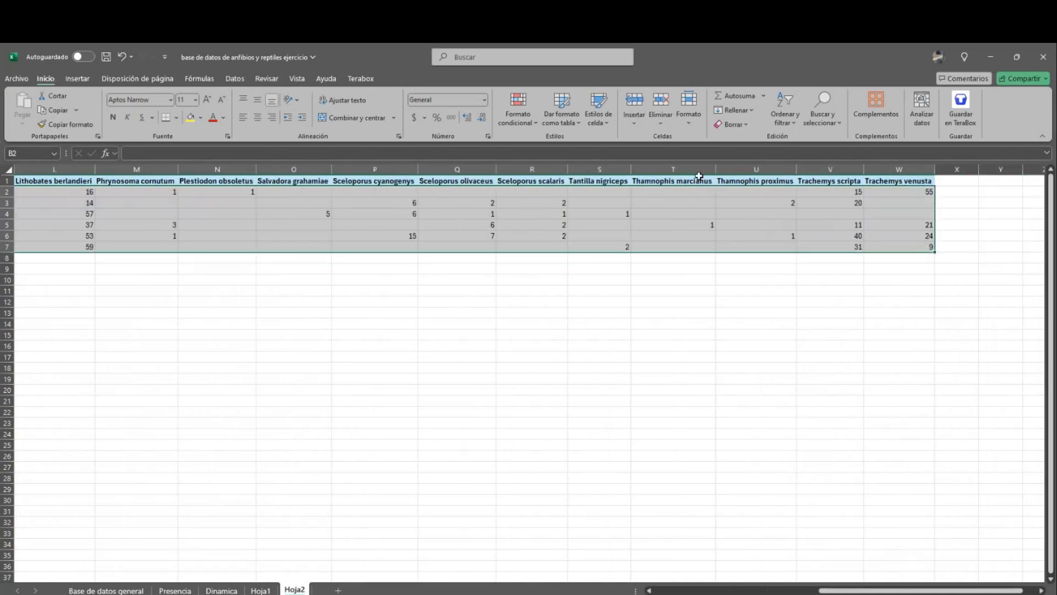
{"action": "left_click", "coordinate": [784, 107]}
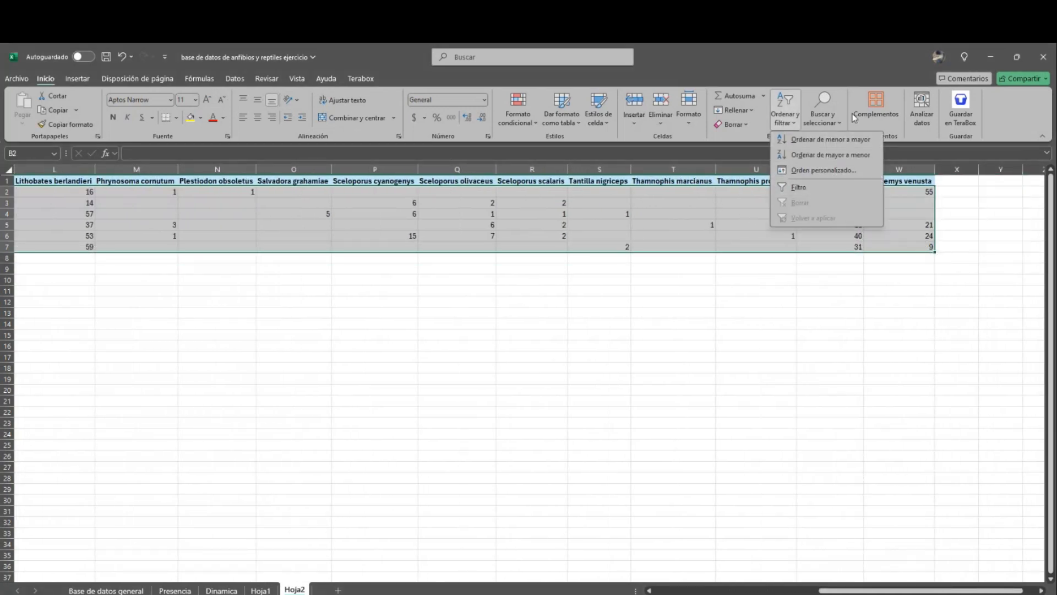
{"action": "left_click", "coordinate": [825, 120]}
{"action": "left_click", "coordinate": [843, 155]}
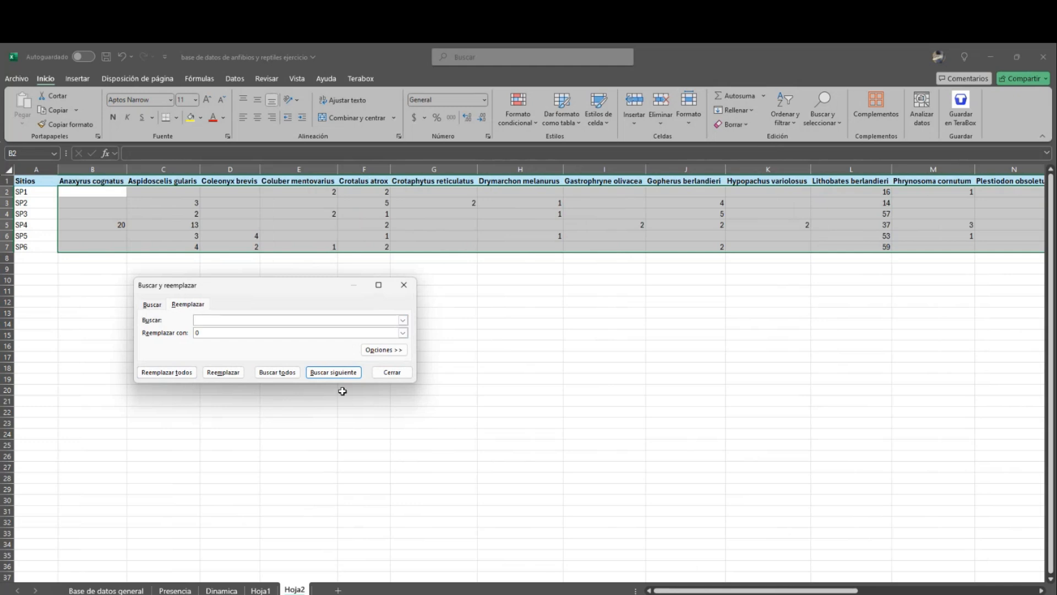
{"action": "left_click", "coordinate": [183, 375]}
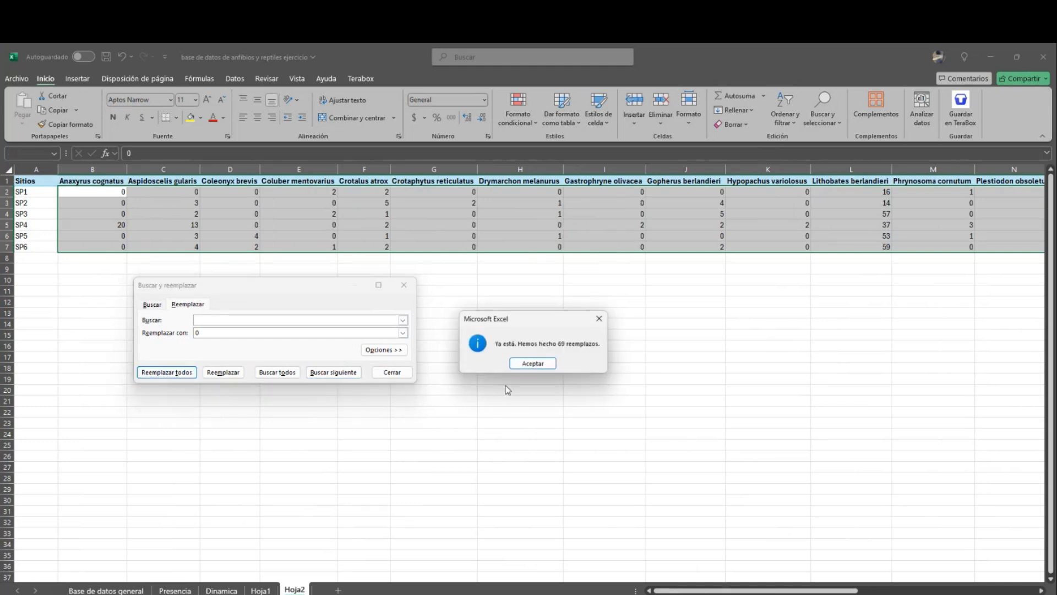
{"action": "left_click", "coordinate": [532, 364]}
{"action": "left_click", "coordinate": [404, 284]}
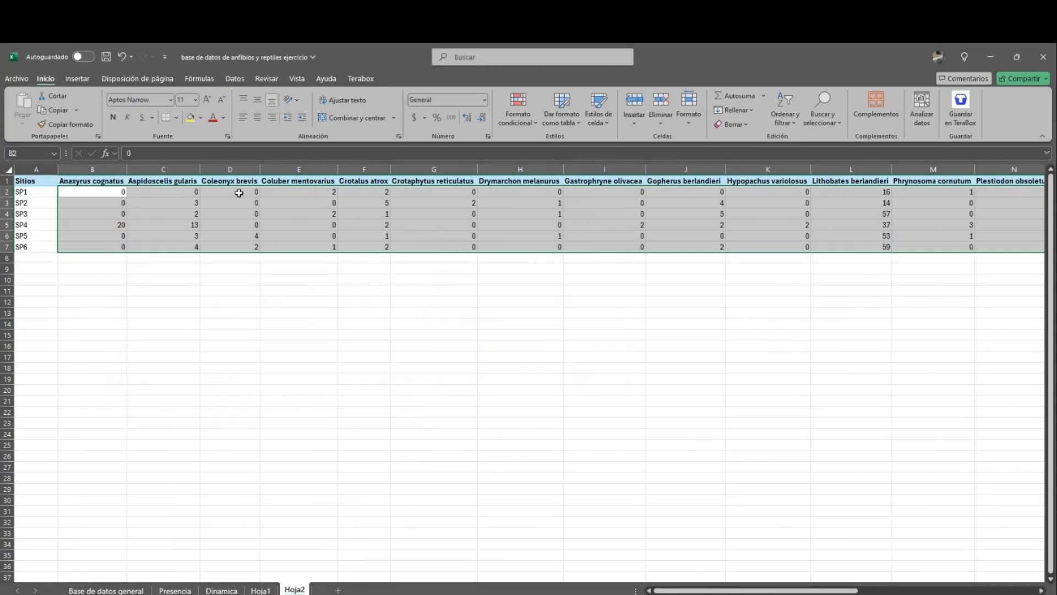
- Rename the sheet Hoja2 as "Abundancias"
{"action": "left_click", "coordinate": [16, 79]}
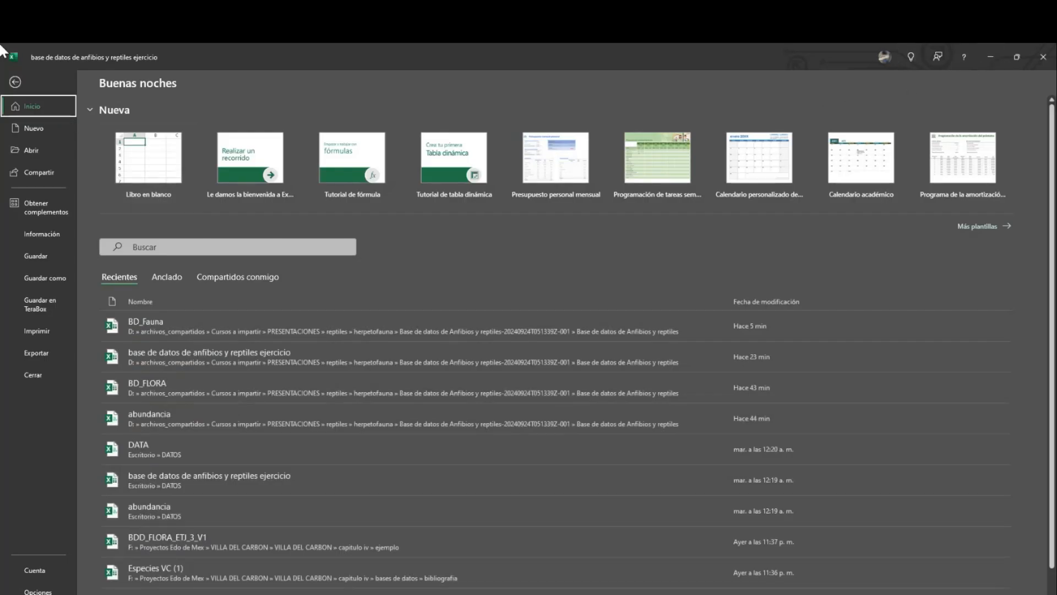
{"action": "left_click", "coordinate": [15, 83]}
{"action": "right_click", "coordinate": [293, 588]}
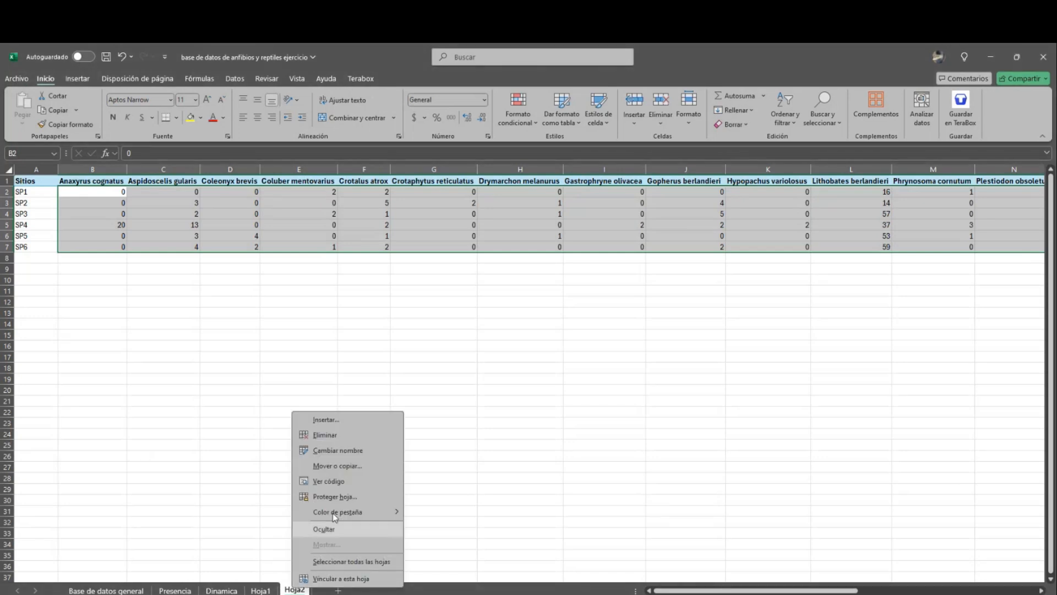
{"action": "left_click", "coordinate": [337, 450]}
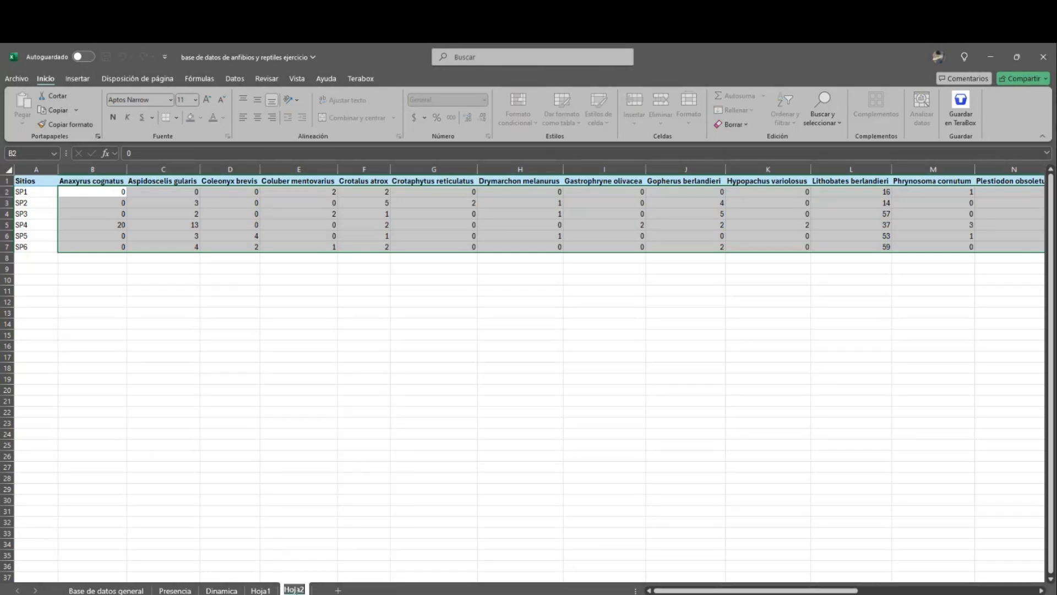
{"action": "type", "text": "Abundancias"}
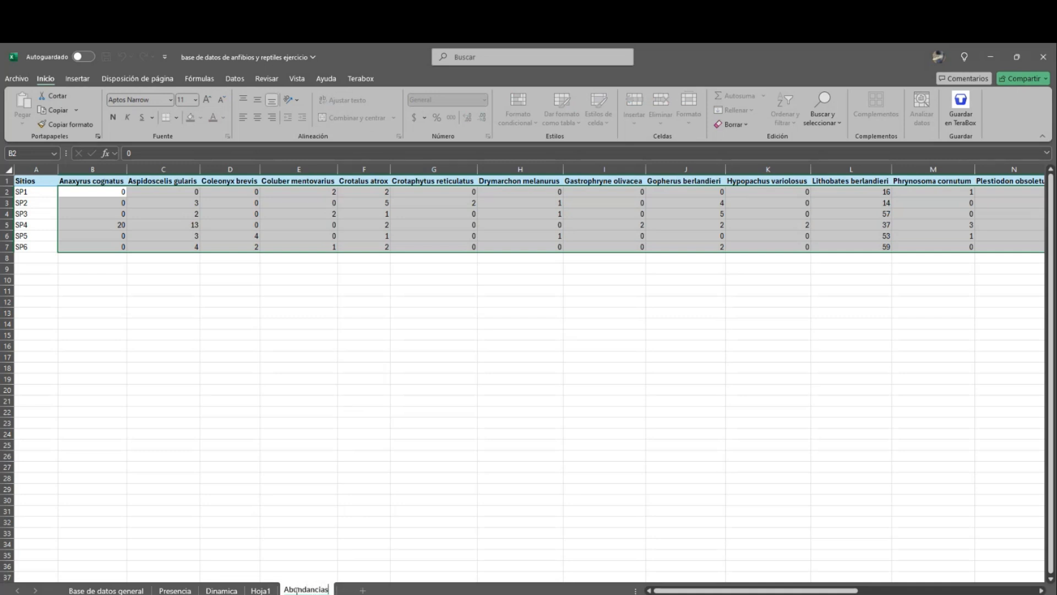
{"action": "key", "text": "Return"}
- Create a copy of the Abundancias sheet in a new workbook
{"action": "right_click", "coordinate": [296, 589]}
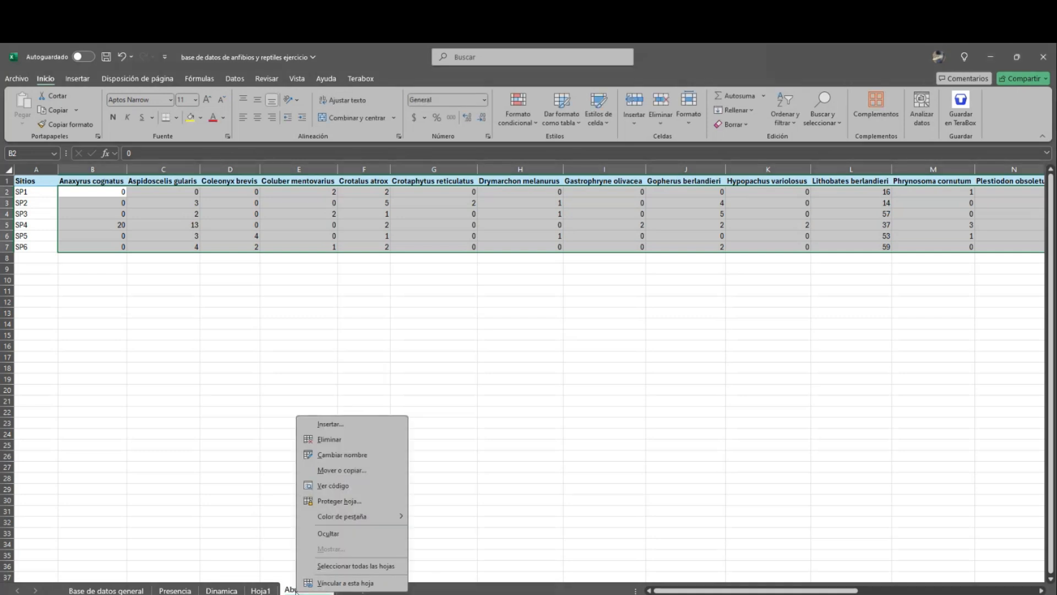
{"action": "left_click", "coordinate": [353, 472]}
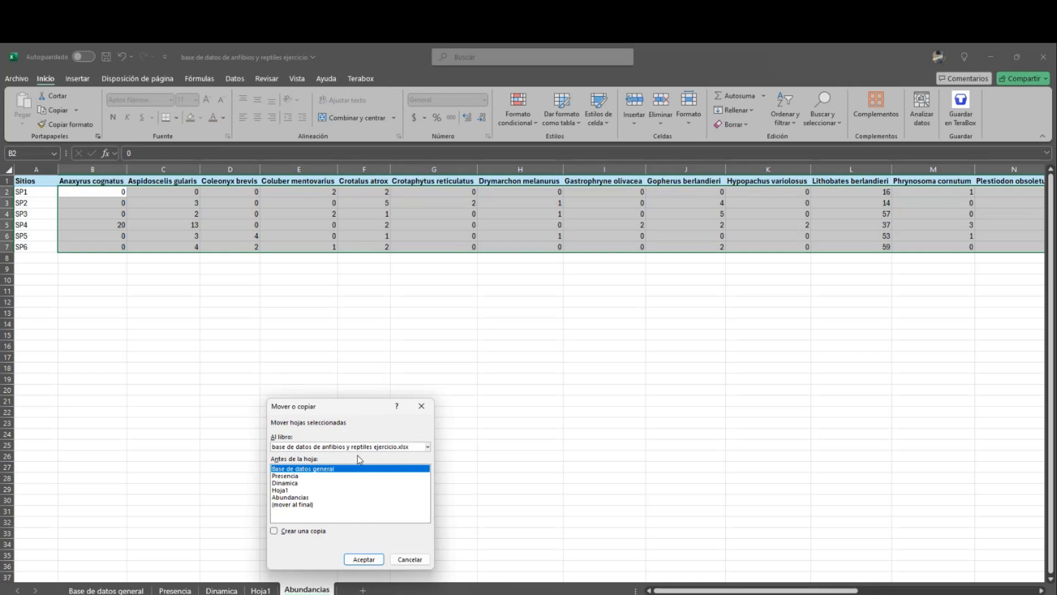
{"action": "left_click", "coordinate": [429, 448]}
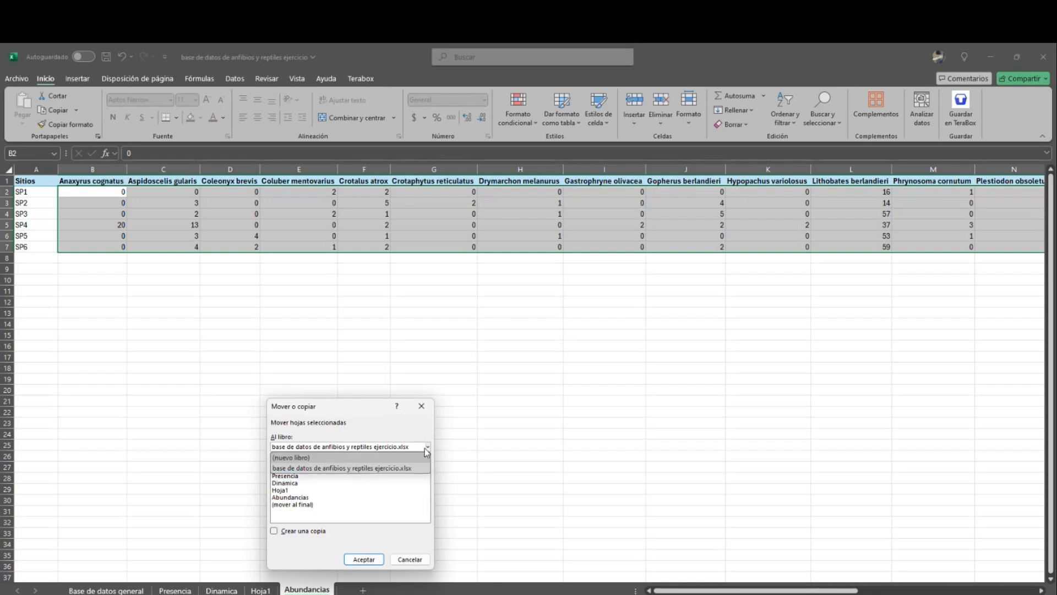
{"action": "left_click", "coordinate": [412, 457]}
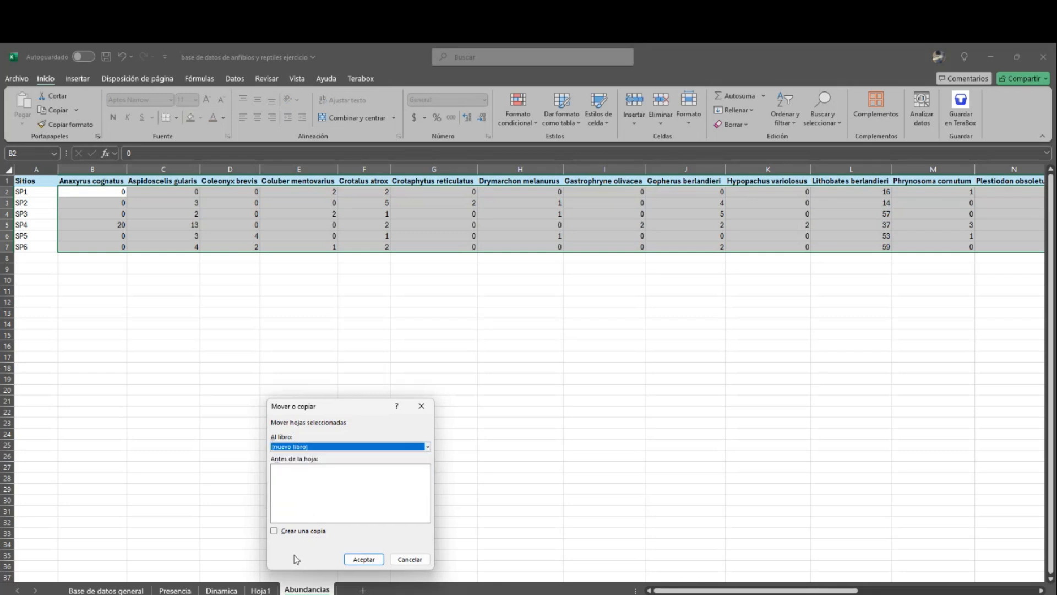
{"action": "left_click", "coordinate": [274, 530]}
{"action": "left_click", "coordinate": [363, 560]}
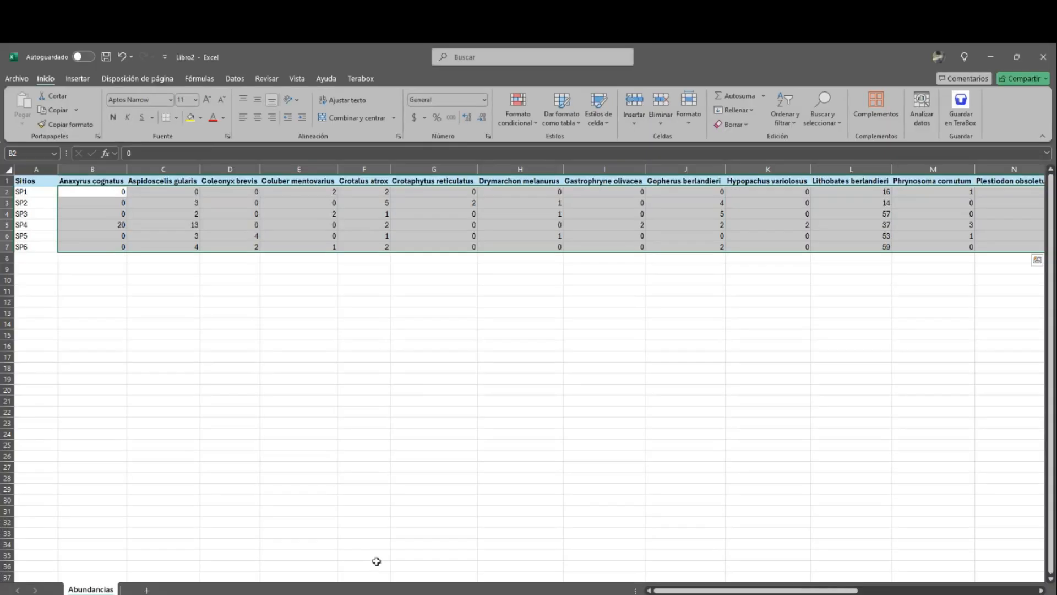
- Save the new workbook to the Escritorio folder as "Abundancias" in CSV (delimitado por comas) format
{"action": "left_click", "coordinate": [22, 79]}
{"action": "left_click", "coordinate": [44, 278]}
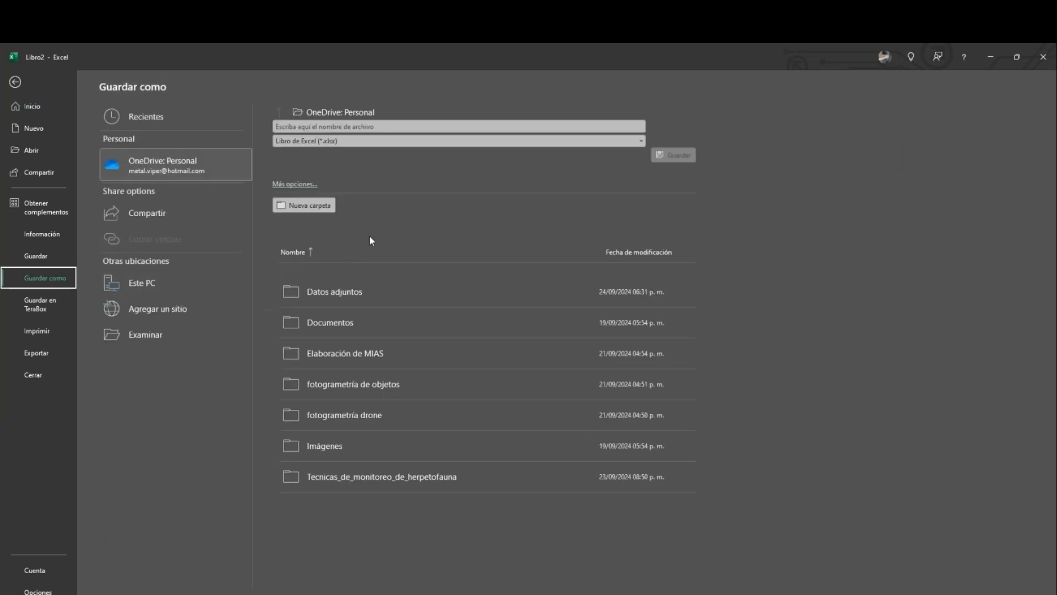
{"action": "left_click", "coordinate": [286, 141]}
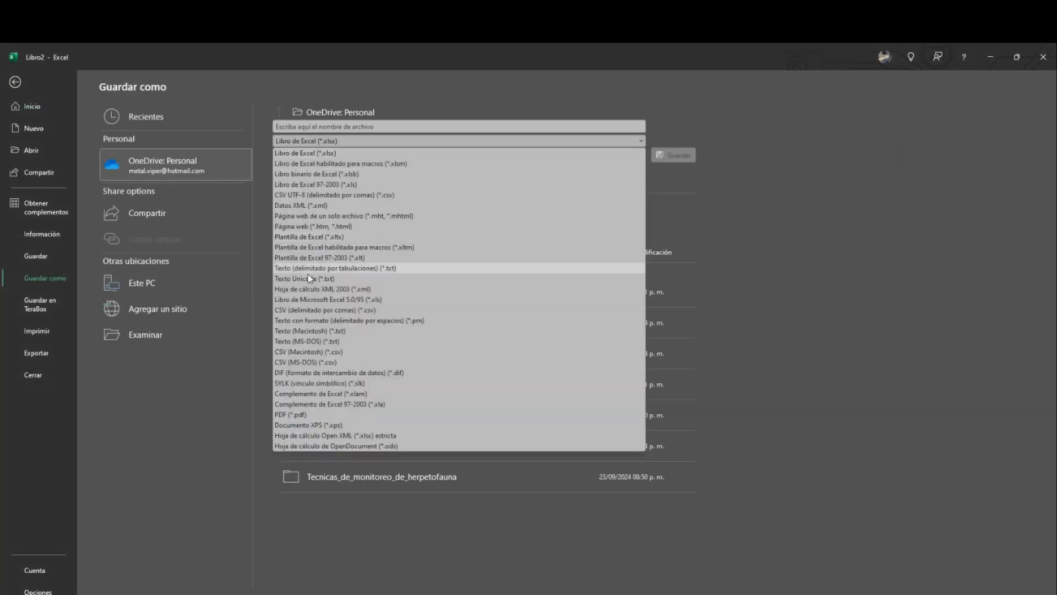
{"action": "left_click", "coordinate": [307, 310]}
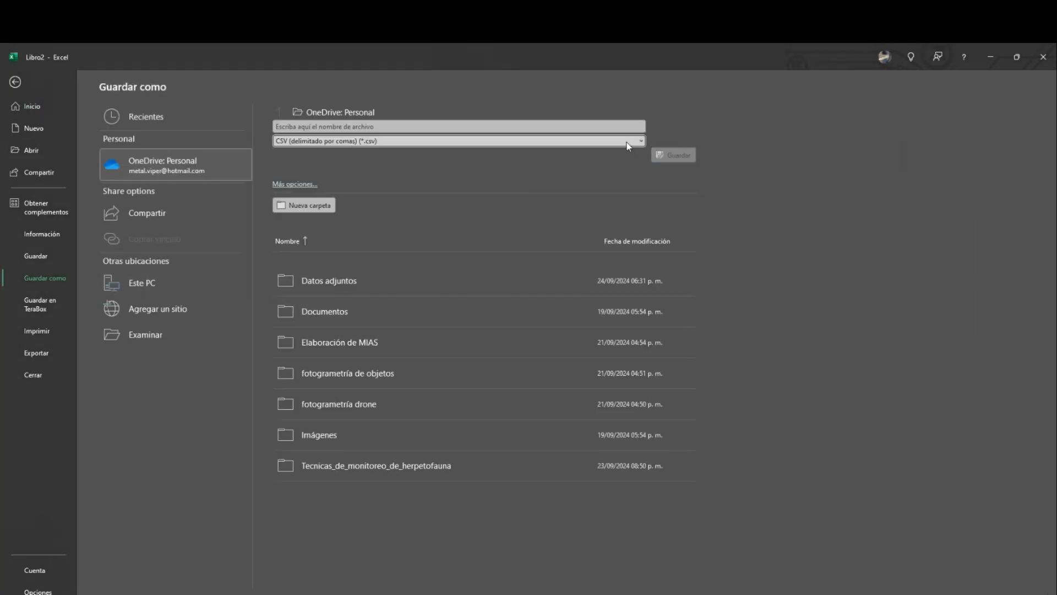
{"action": "left_click", "coordinate": [373, 127]}
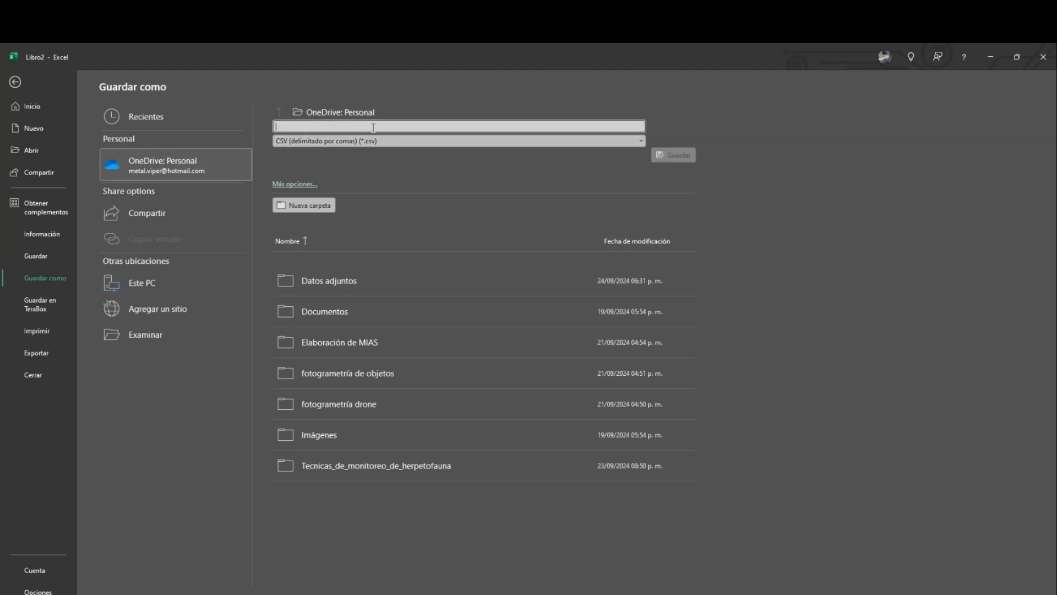
{"action": "left_click", "coordinate": [167, 336]}
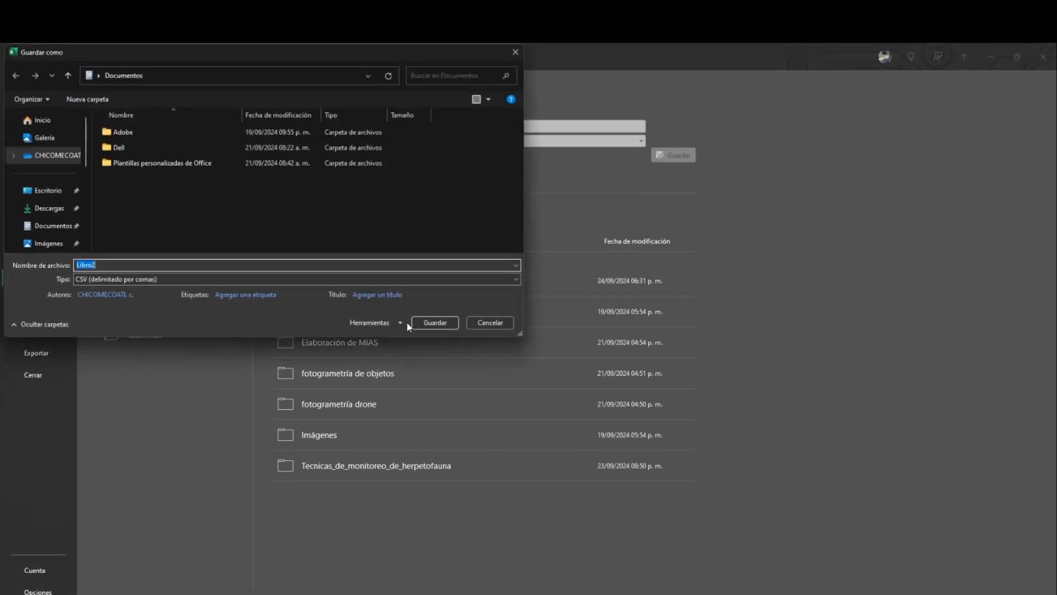
{"action": "left_click", "coordinate": [48, 191]}
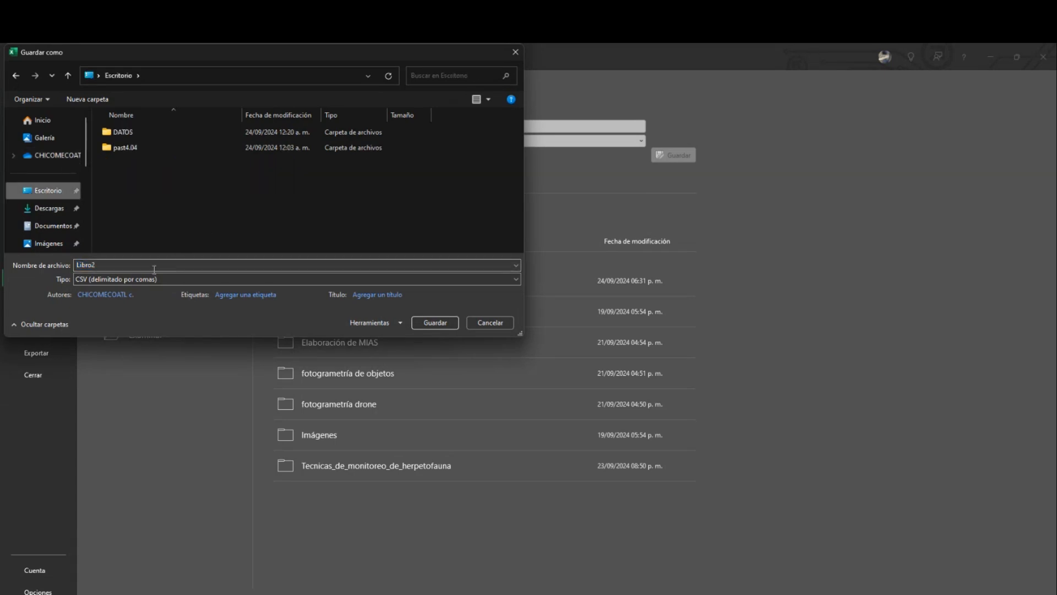
{"action": "type", "text": "Abundancias"}
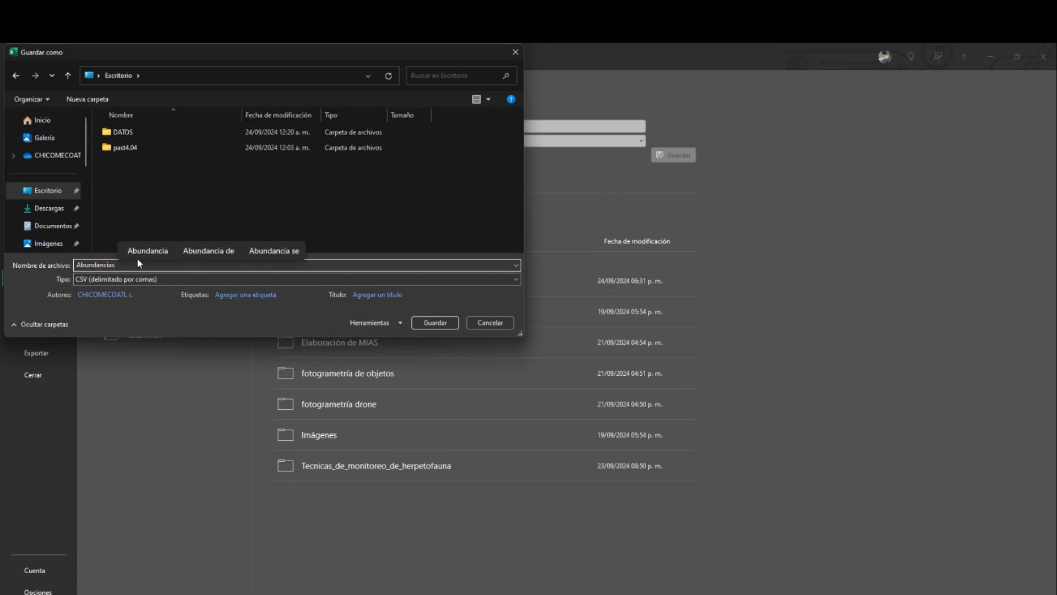
{"action": "left_click", "coordinate": [434, 324]}
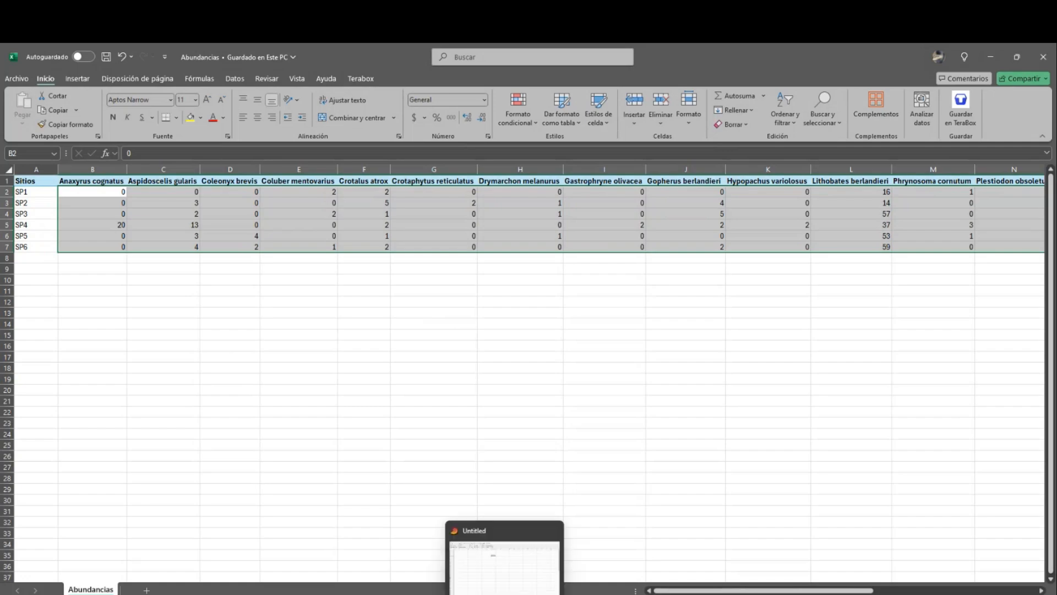
{"action": "left_click", "coordinate": [504, 594]}
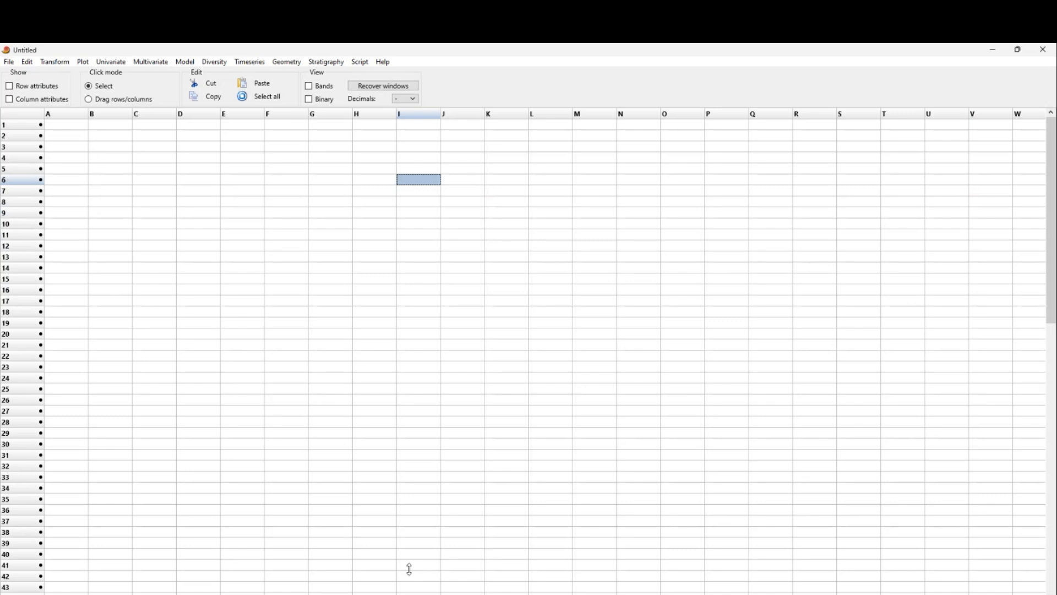
{"action": "mouse_move", "coordinate": [431, 594]}
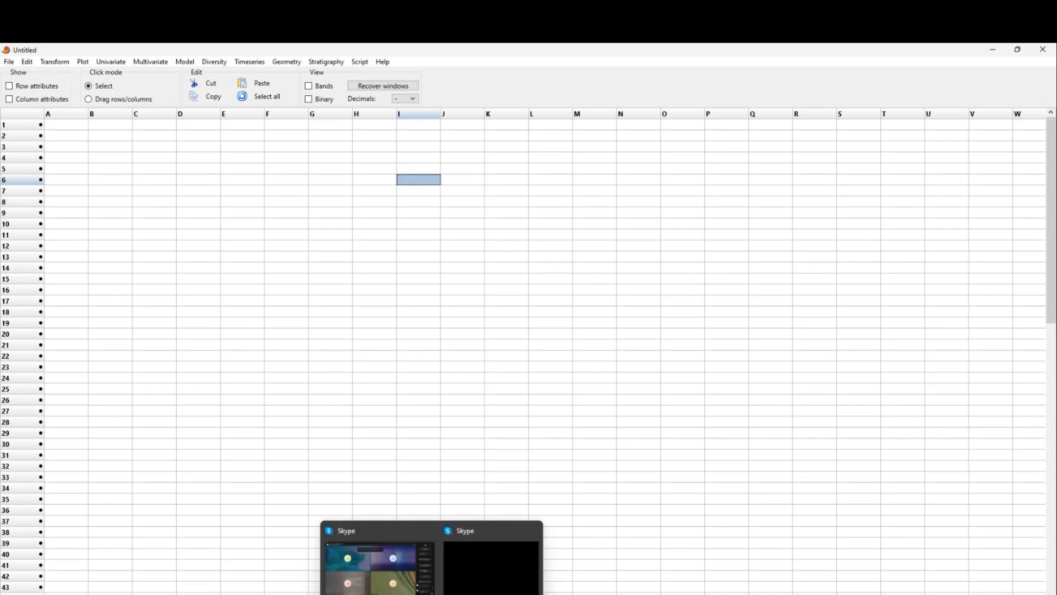
{"action": "mouse_move", "coordinate": [480, 594]}
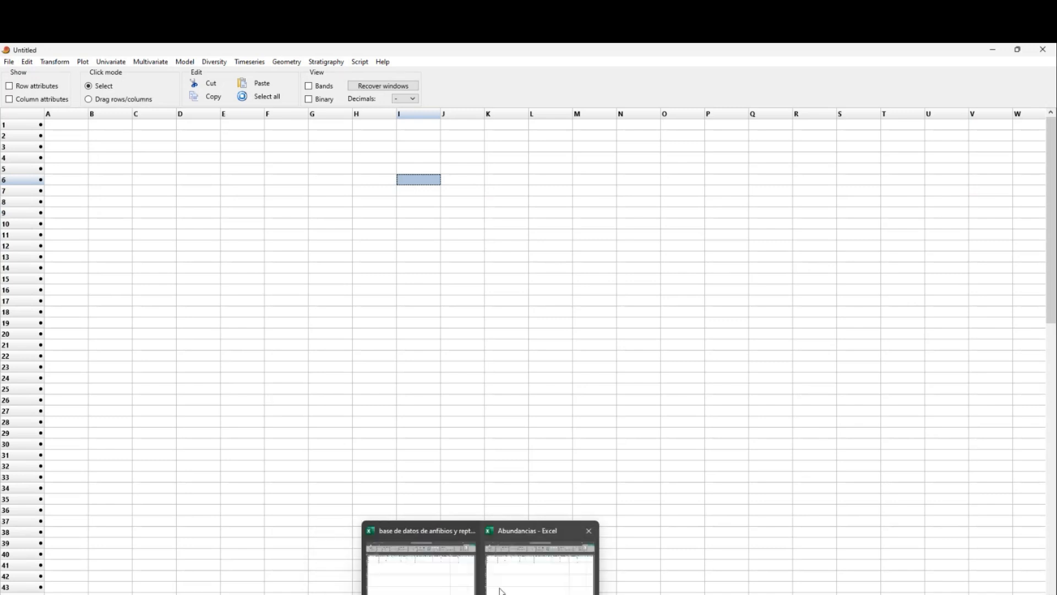
{"action": "left_click", "coordinate": [512, 573]}
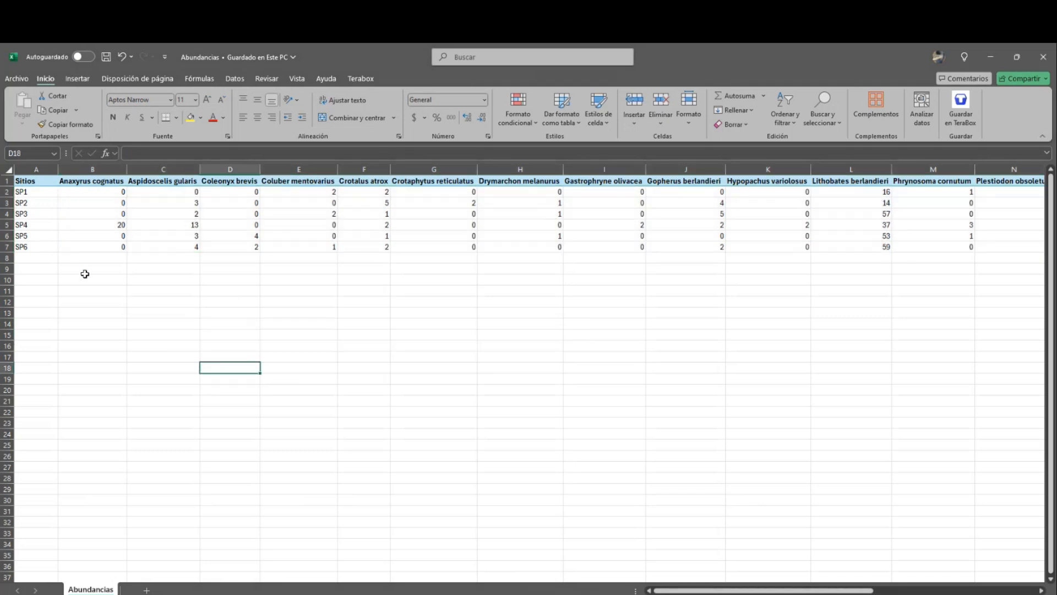
- Save the workbook "base de datos de anfibios y reptiles ejercicio" and close it
{"action": "mouse_move", "coordinate": [504, 594]}
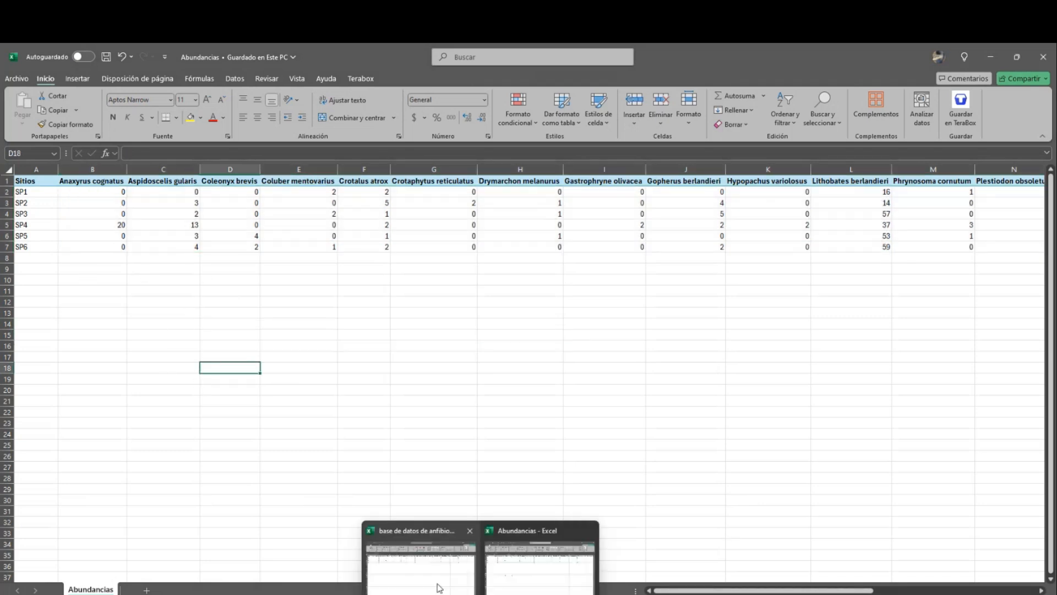
{"action": "left_click", "coordinate": [437, 583]}
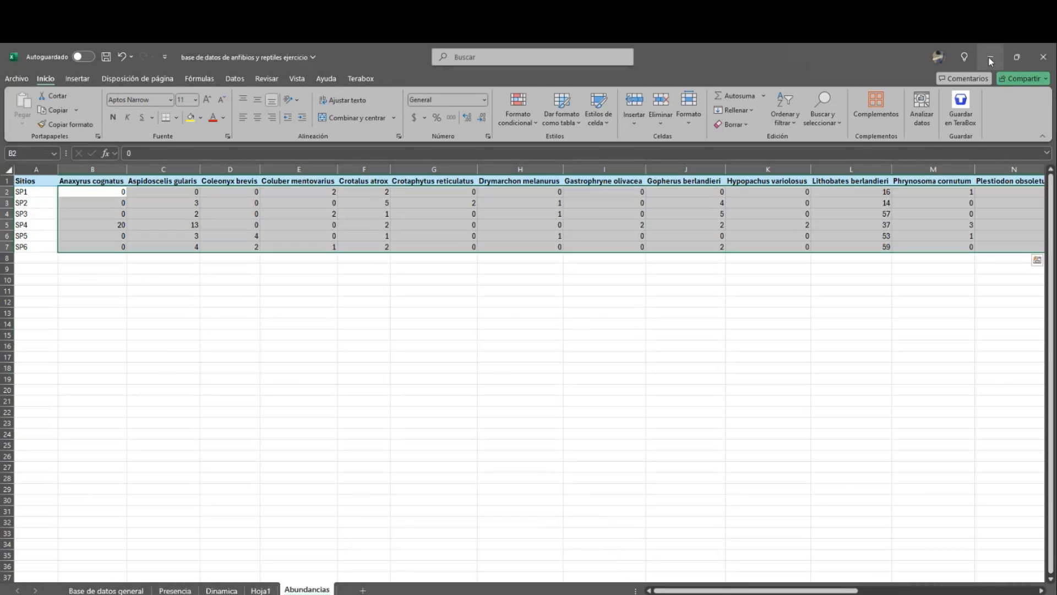
{"action": "left_click", "coordinate": [300, 367]}
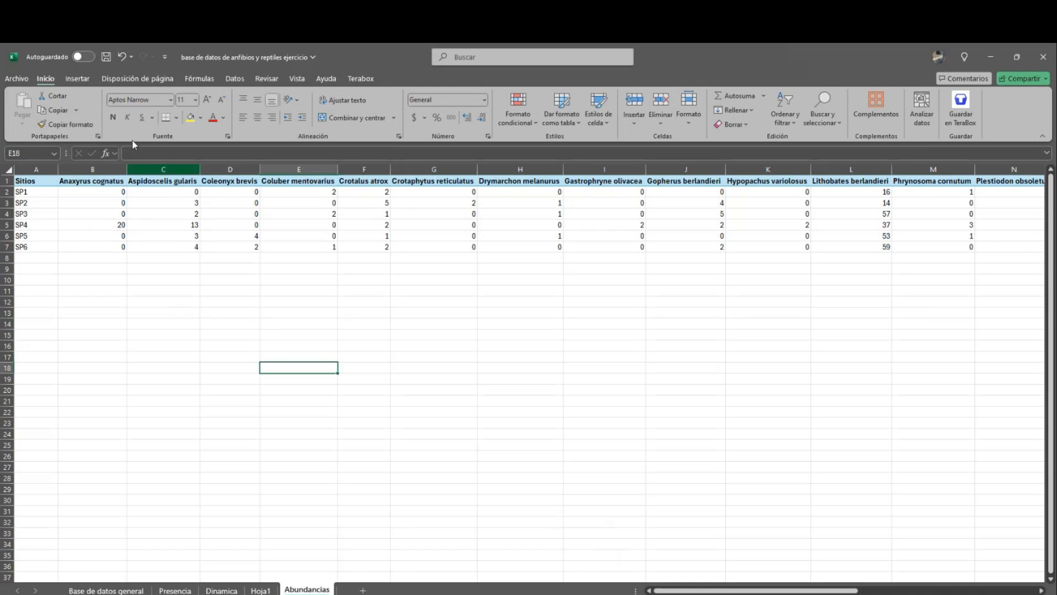
{"action": "left_click", "coordinate": [106, 57]}
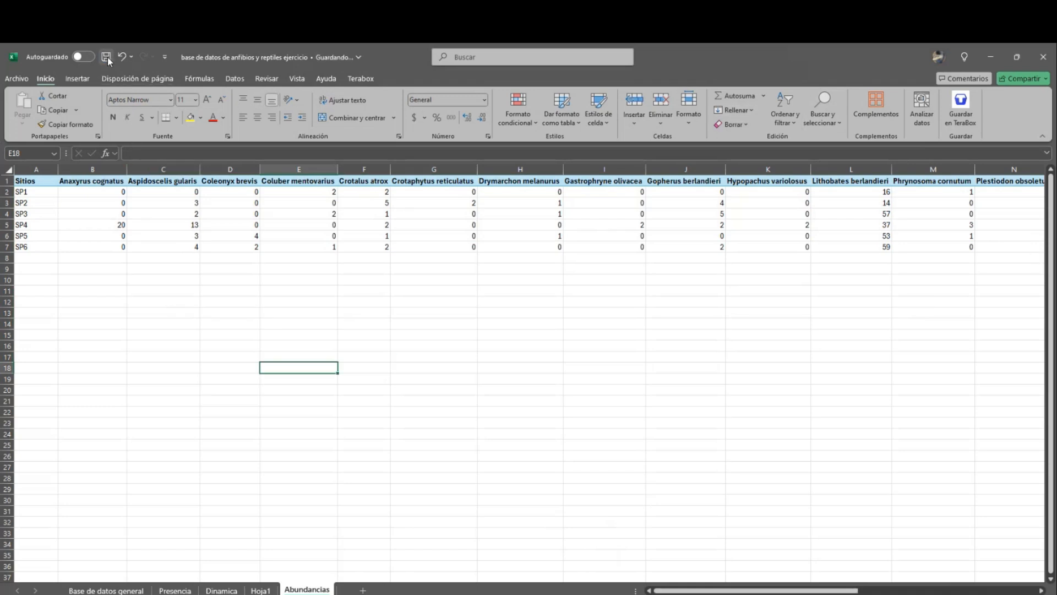
{"action": "left_click", "coordinate": [1042, 61]}
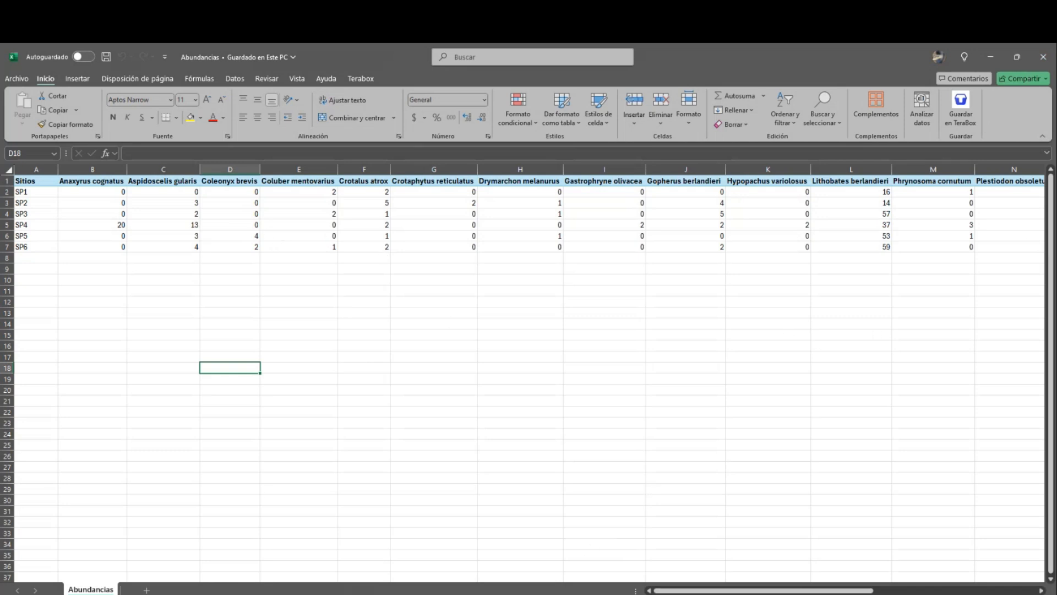
- Show the row attributes in PAST and paste the site labels A1:A7 from the Abundancias workbook into the Name column from row 1
{"action": "left_click", "coordinate": [993, 64]}
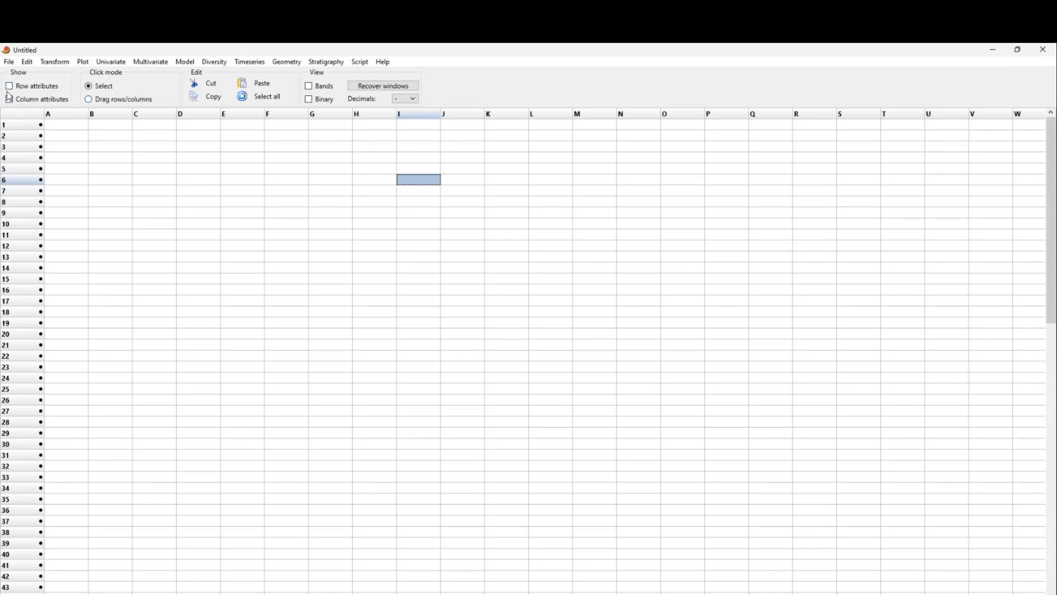
{"action": "left_click", "coordinate": [9, 87]}
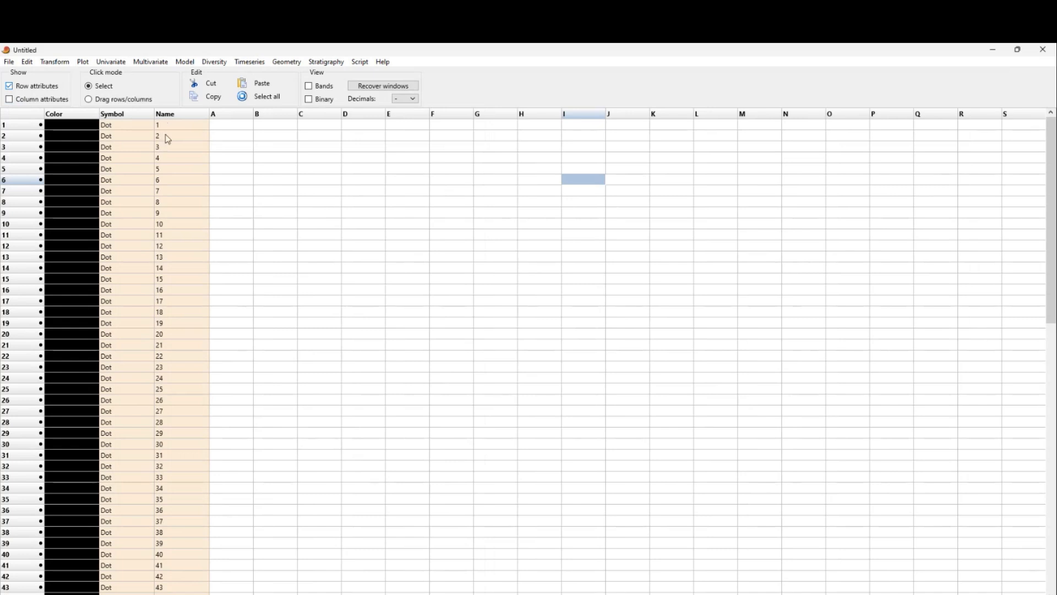
{"action": "left_click", "coordinate": [484, 594]}
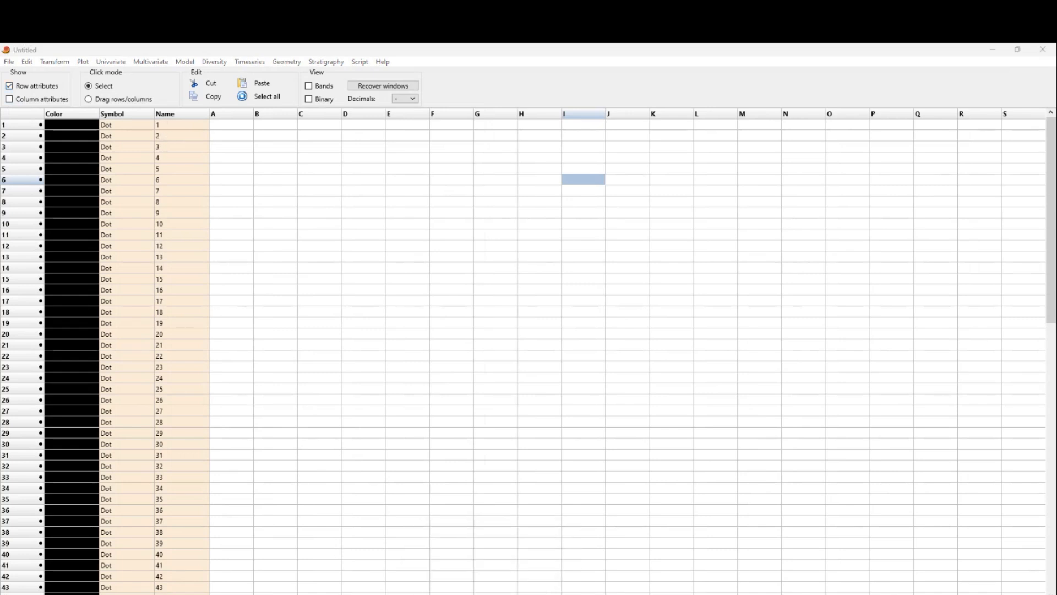
{"action": "left_click_drag", "start_coordinate": [28, 198], "coordinate": [24, 249]}
{"action": "right_click", "coordinate": [24, 249]}
{"action": "left_click", "coordinate": [61, 274]}
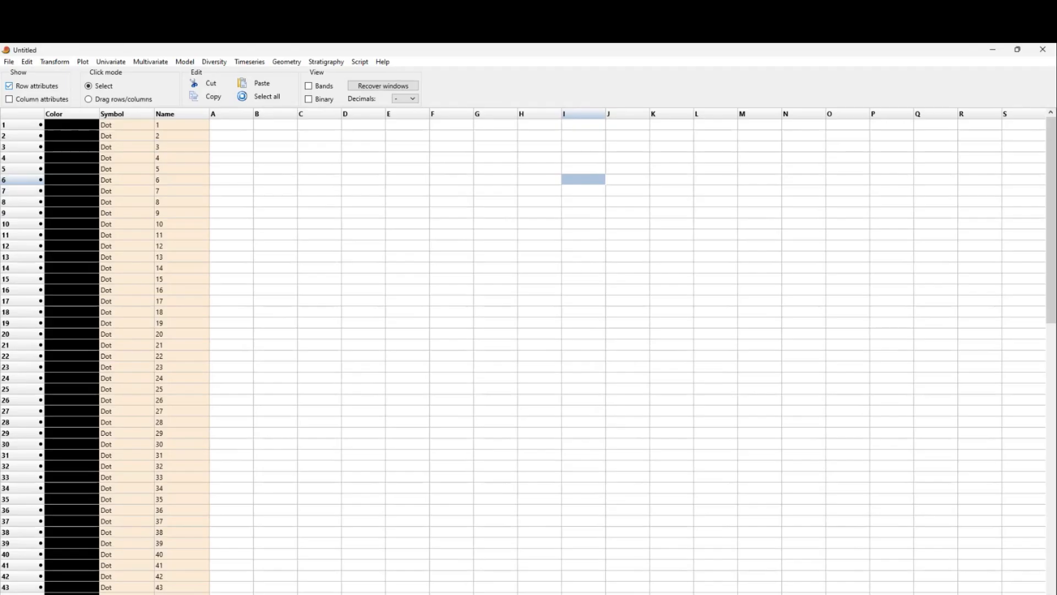
{"action": "key", "text": "alt+Tab"}
{"action": "left_click", "coordinate": [178, 128]}
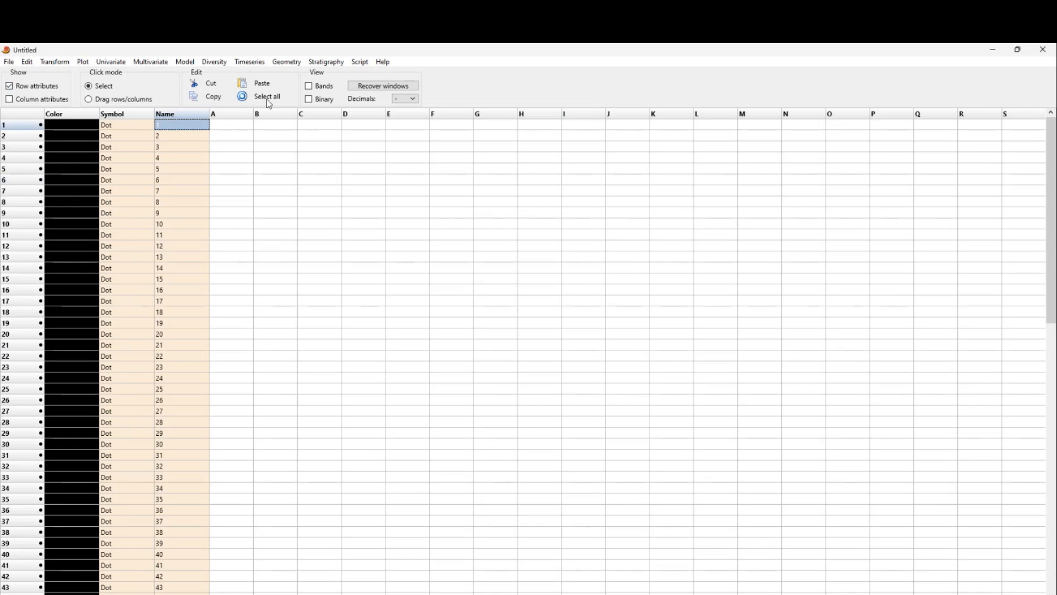
{"action": "left_click", "coordinate": [259, 83]}
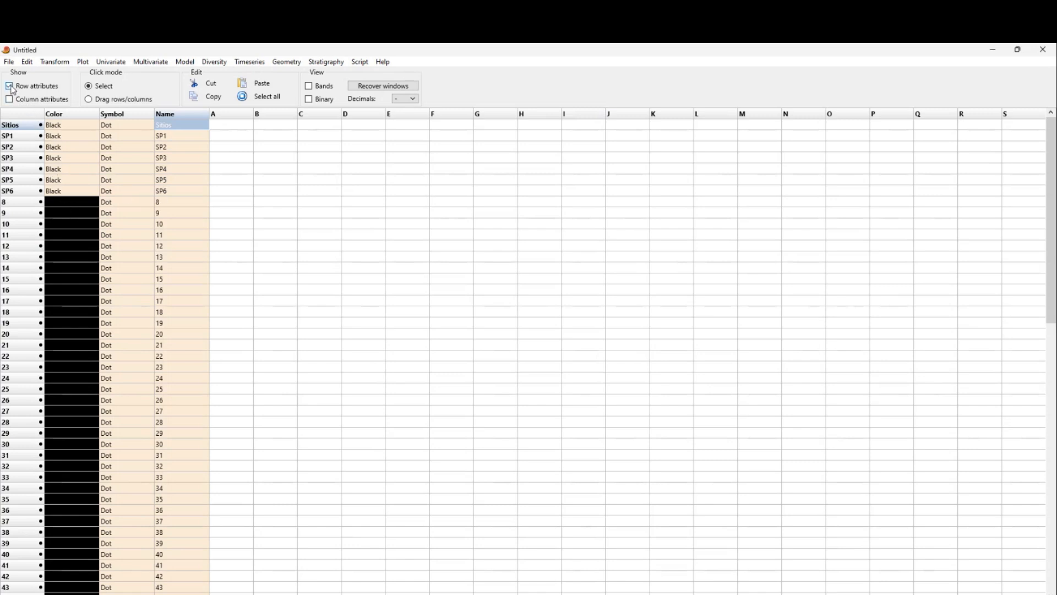
- Hide the row attributes and show the column attributes in PAST, and copy the species names B1:W1 from the Abundancias workbook
{"action": "left_click", "coordinate": [9, 87]}
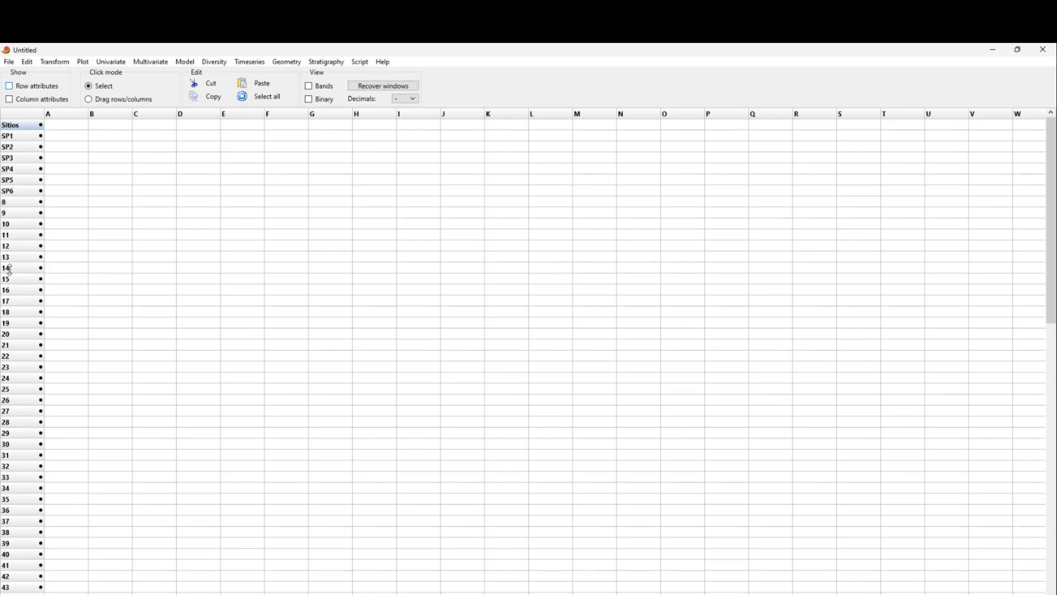
{"action": "left_click", "coordinate": [9, 100]}
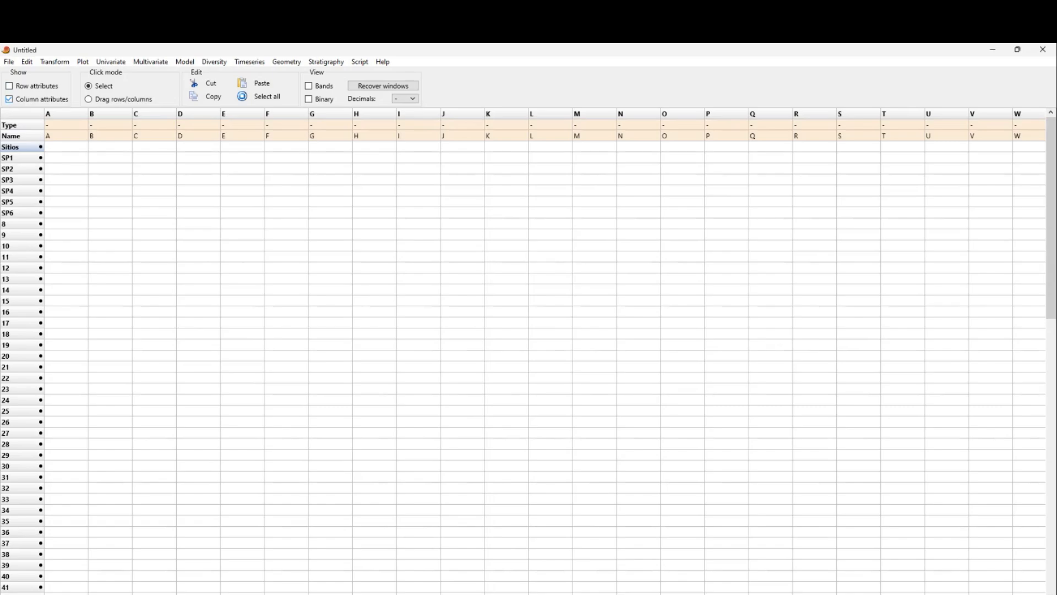
{"action": "left_click", "coordinate": [481, 592]}
{"action": "left_click_drag", "start_coordinate": [79, 183], "coordinate": [979, 184]}
{"action": "right_click", "coordinate": [852, 186]}
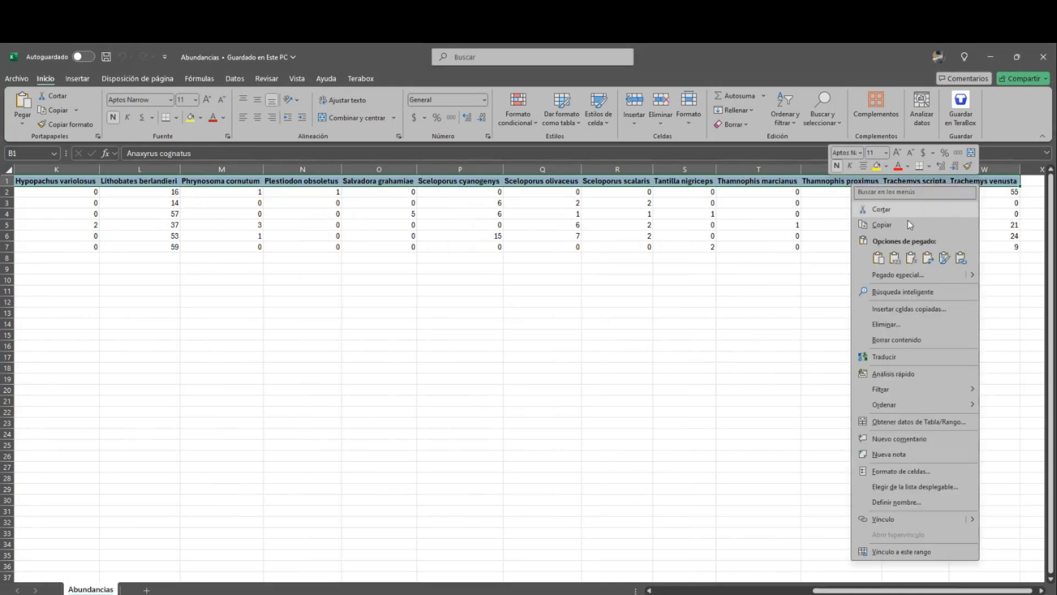
{"action": "left_click", "coordinate": [881, 224]}
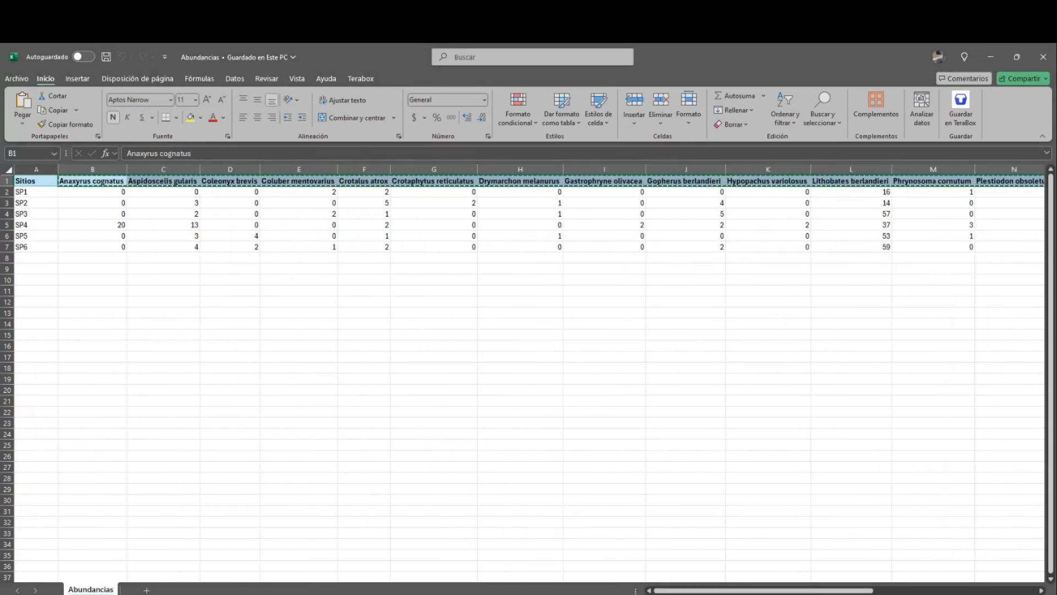
- Switch to PAST and paste the copied species names into the Name row, starting at column A
{"action": "mouse_move", "coordinate": [504, 594]}
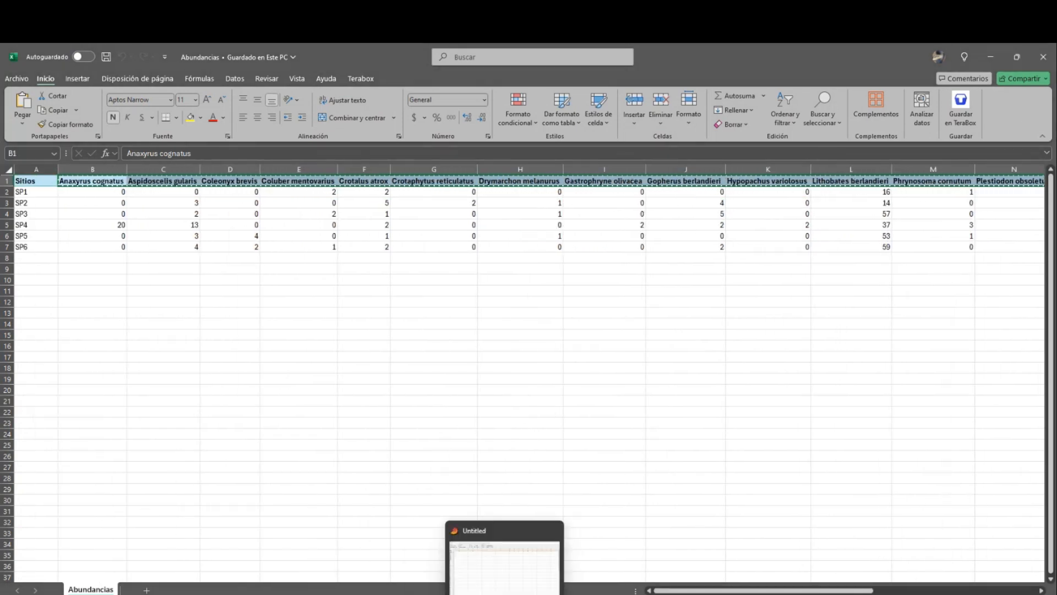
{"action": "left_click", "coordinate": [504, 556]}
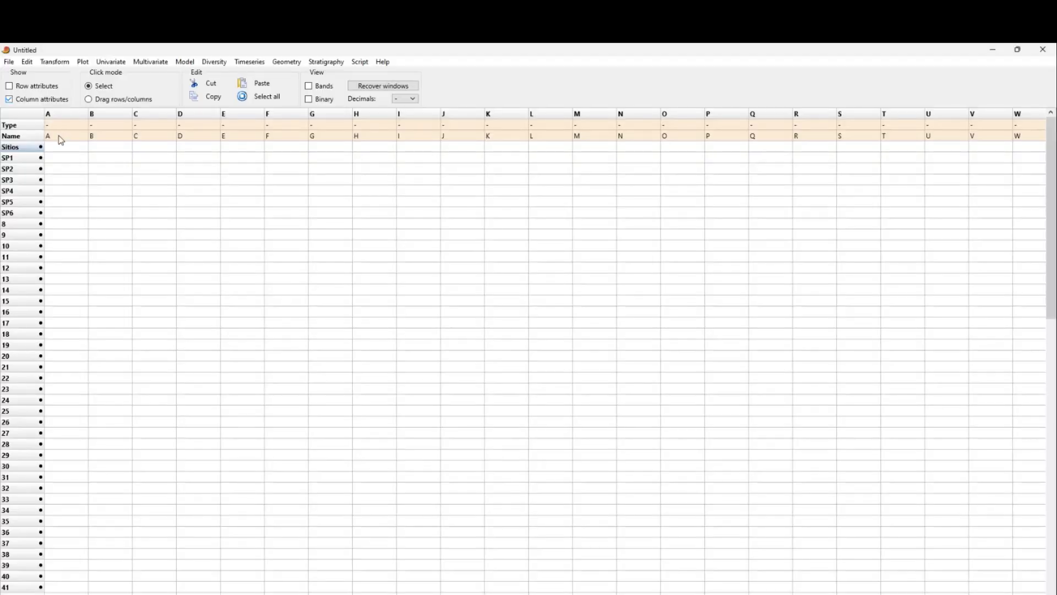
{"action": "left_click", "coordinate": [56, 141]}
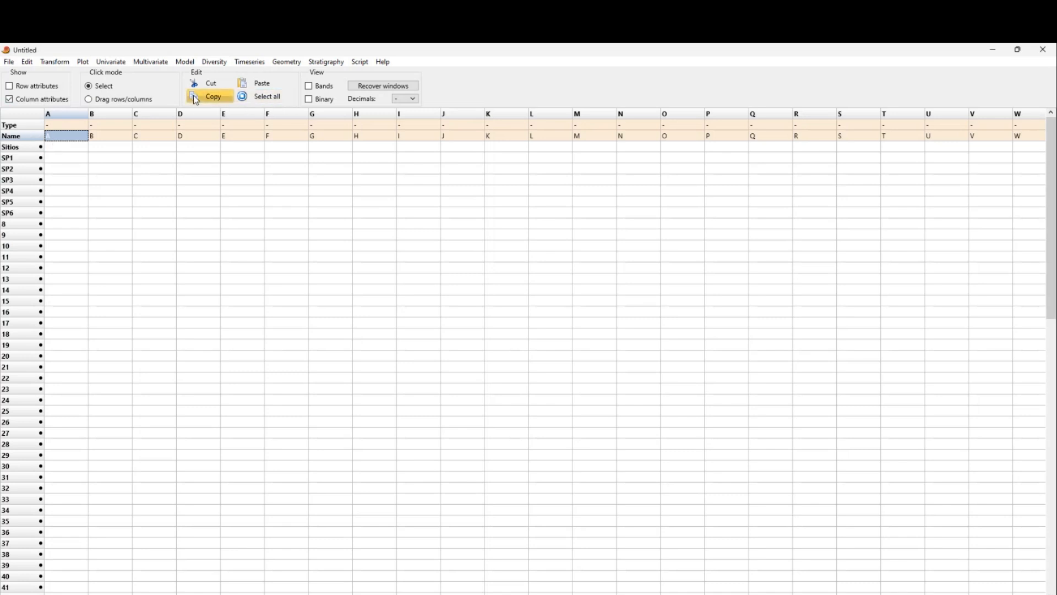
{"action": "left_click", "coordinate": [258, 86]}
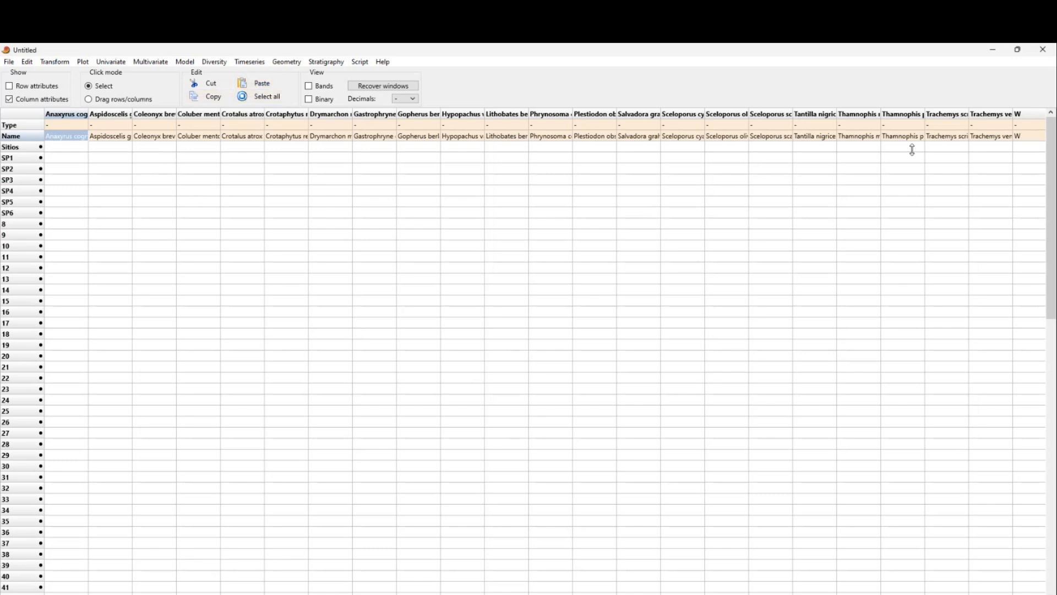
- In Excel, copy the abundance counts of all species for SP1 to SP6 without the headers, and return to PAST
{"action": "left_click", "coordinate": [73, 148]}
{"action": "key", "text": "alt+Tab"}
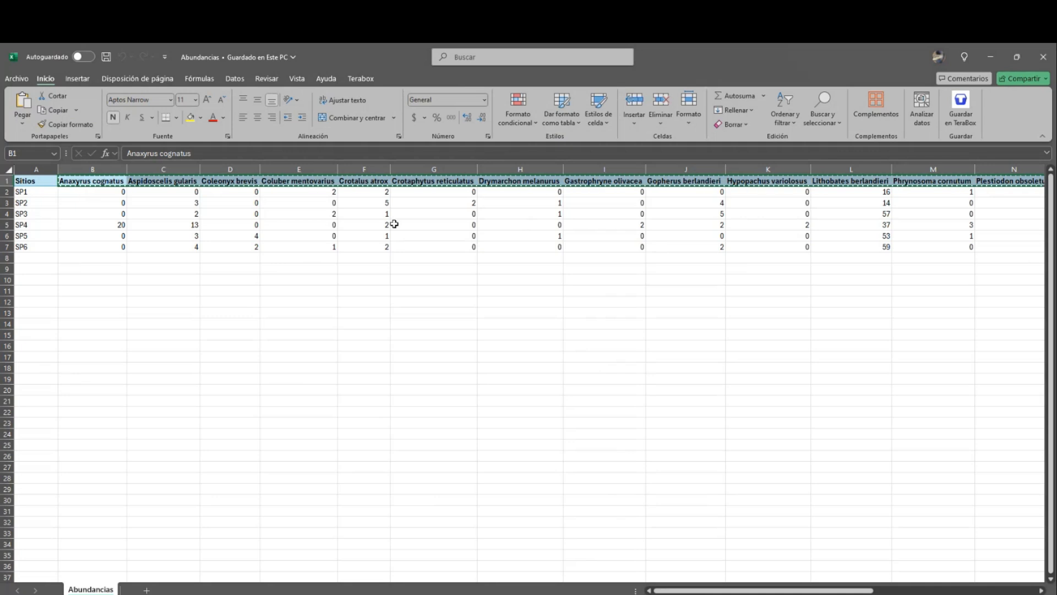
{"action": "left_click_drag", "start_coordinate": [76, 196], "coordinate": [973, 245]}
{"action": "right_click", "coordinate": [821, 247]}
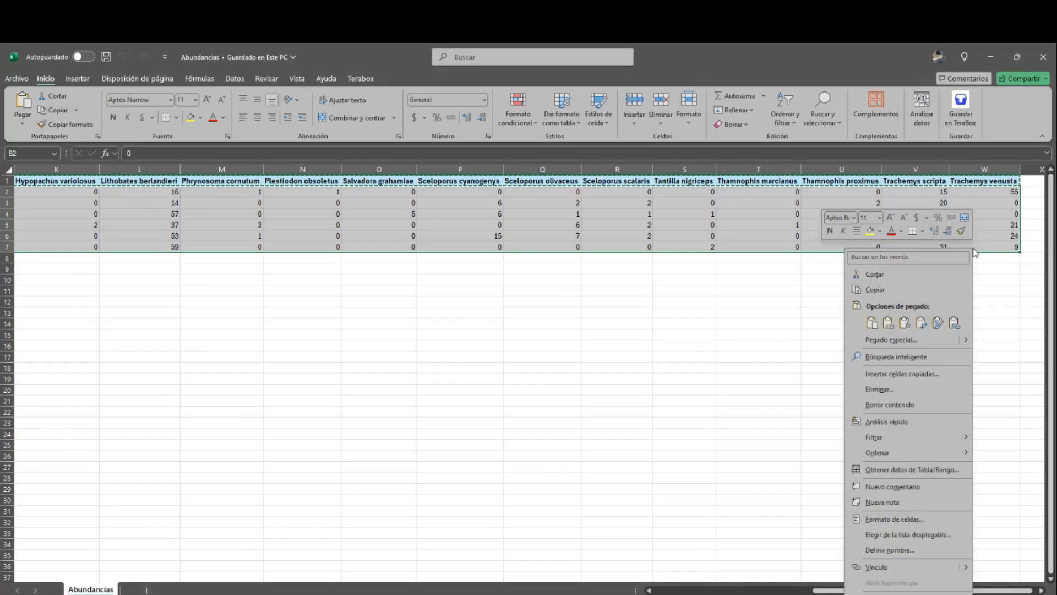
{"action": "left_click", "coordinate": [869, 293]}
{"action": "left_click", "coordinate": [468, 594]}
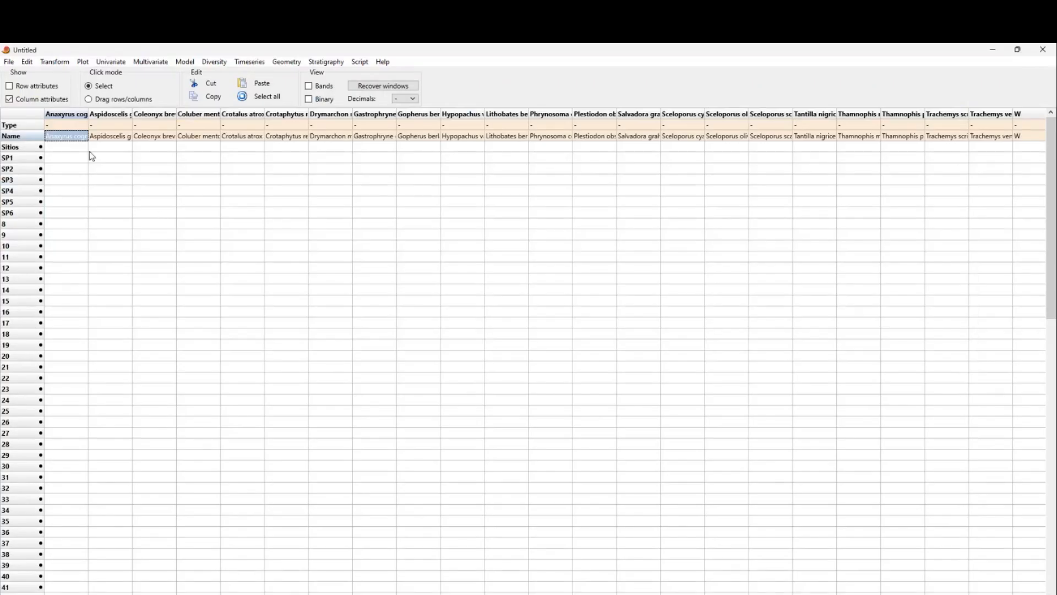
- Hide the column attributes and paste the counts starting at the Sitios row under Anaxyrus cognatus
{"action": "left_click", "coordinate": [9, 99]}
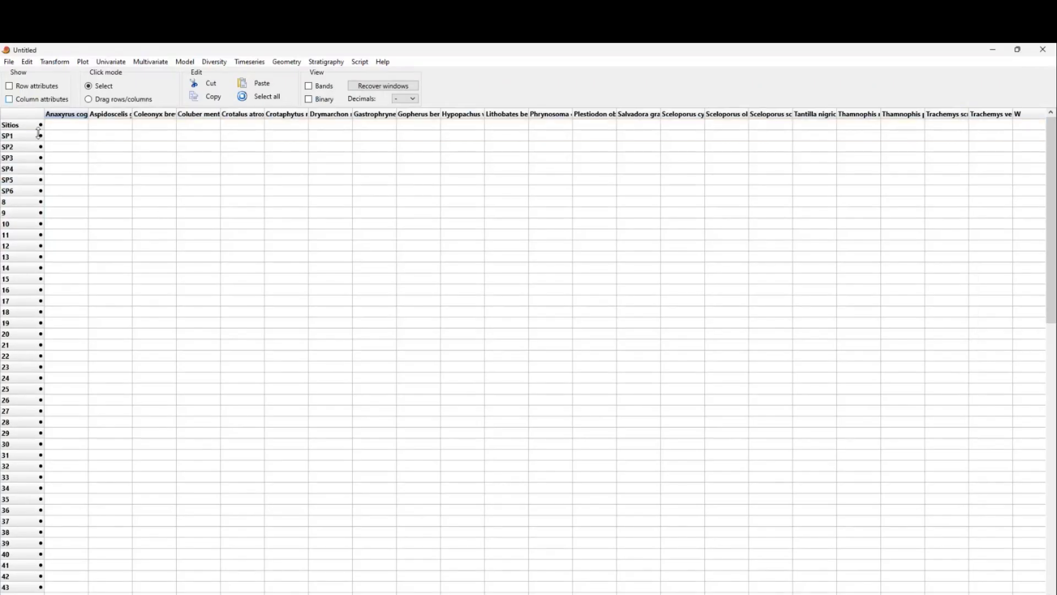
{"action": "left_click", "coordinate": [65, 127]}
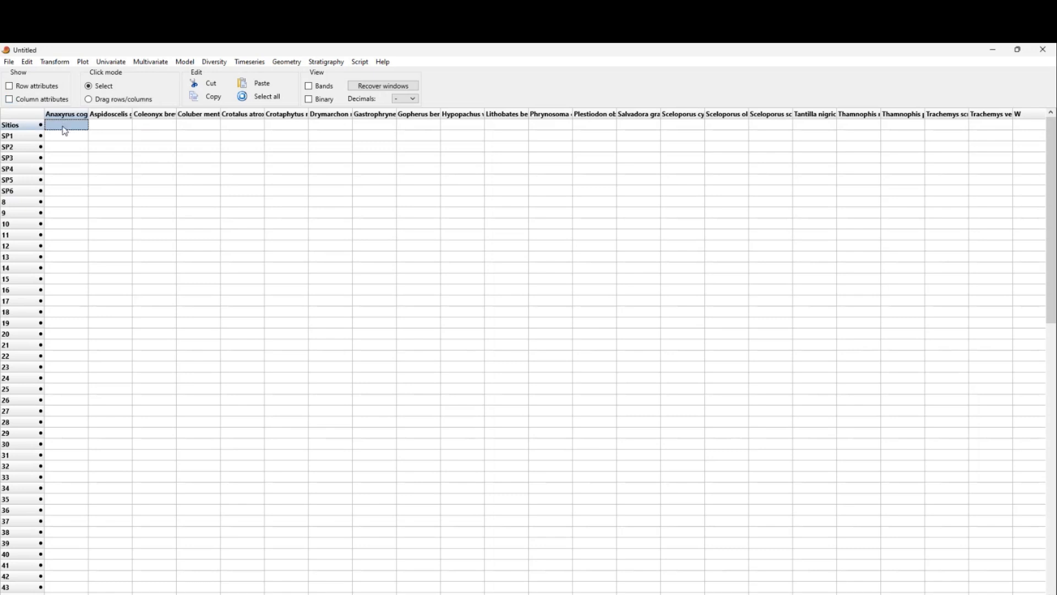
{"action": "left_click", "coordinate": [255, 83]}
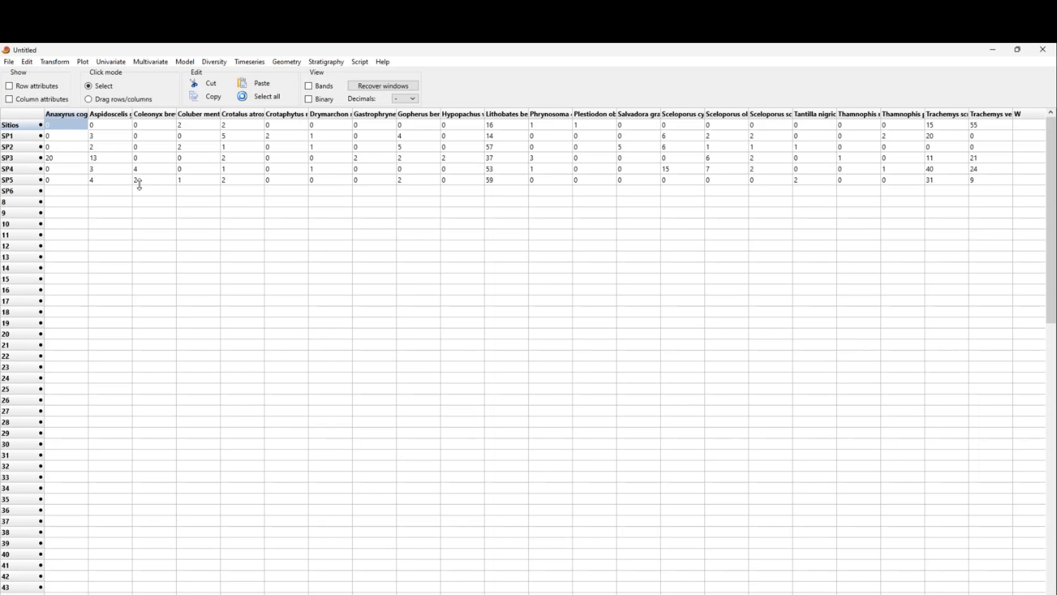
- Show the column attributes again above the pasted counts
{"action": "left_click", "coordinate": [15, 116]}
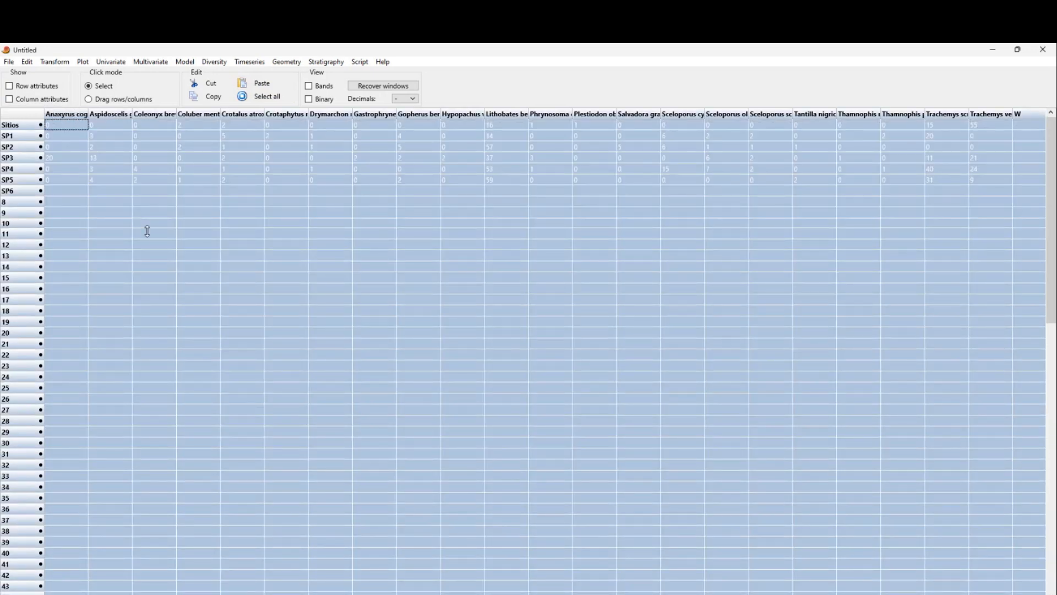
{"action": "left_click_drag", "start_coordinate": [126, 260], "coordinate": [77, 138]}
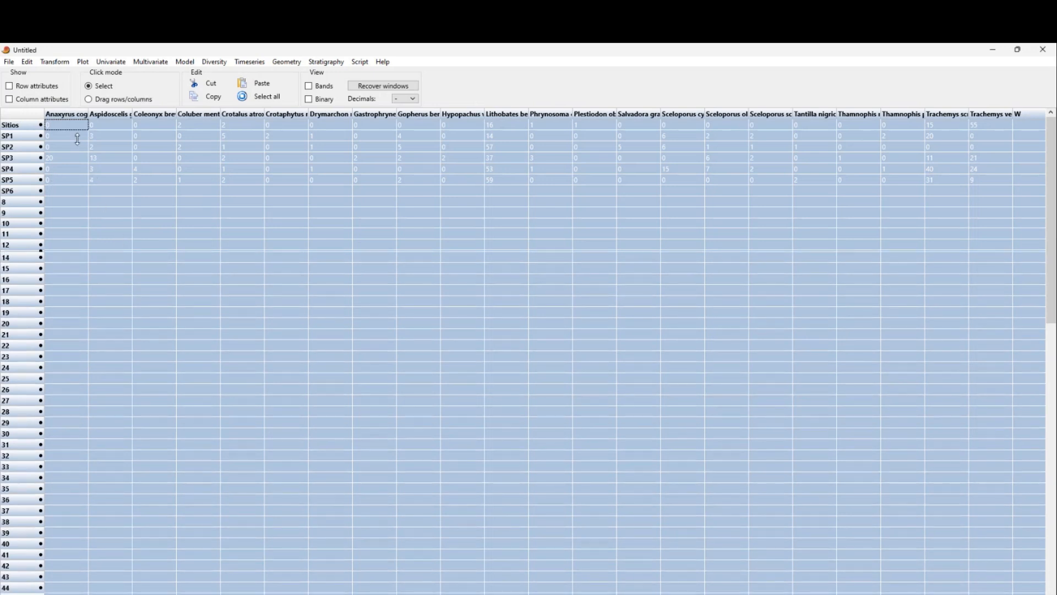
{"action": "left_click", "coordinate": [70, 115]}
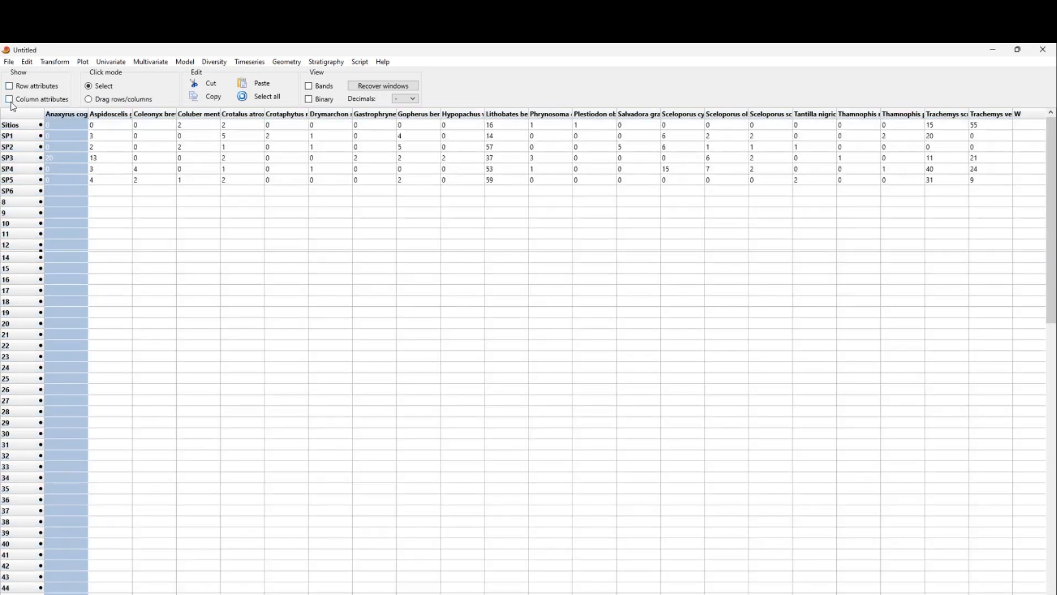
{"action": "left_click", "coordinate": [9, 100]}
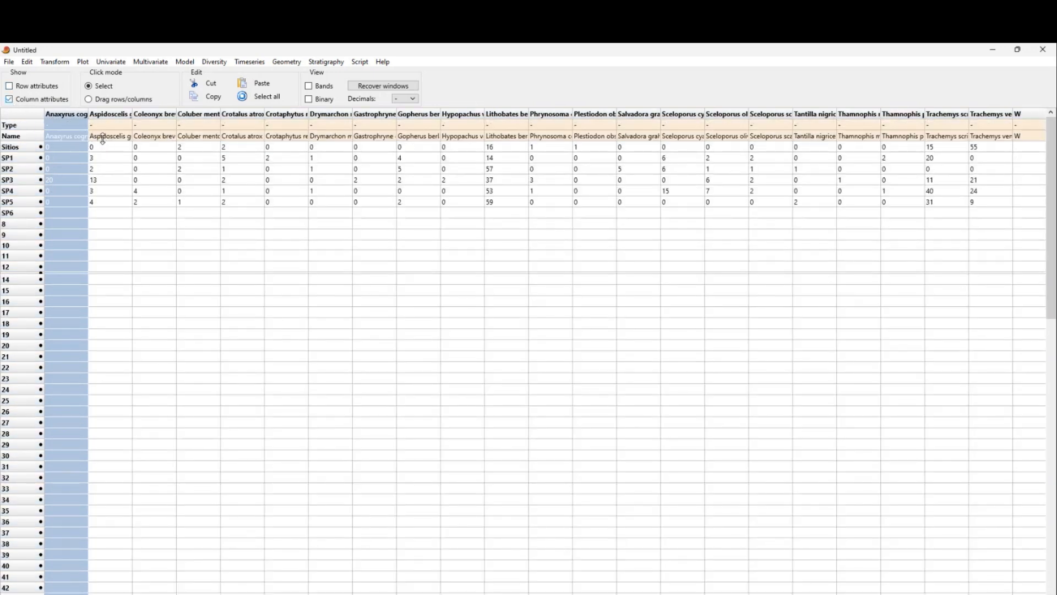
{"action": "left_click", "coordinate": [56, 139]}
{"action": "mouse_move", "coordinate": [62, 138]}
{"action": "left_mouse_down"}
{"action": "mouse_move", "coordinate": [71, 167]}
{"action": "mouse_move", "coordinate": [55, 141]}
{"action": "left_mouse_up"}
{"action": "left_click", "coordinate": [164, 176]}
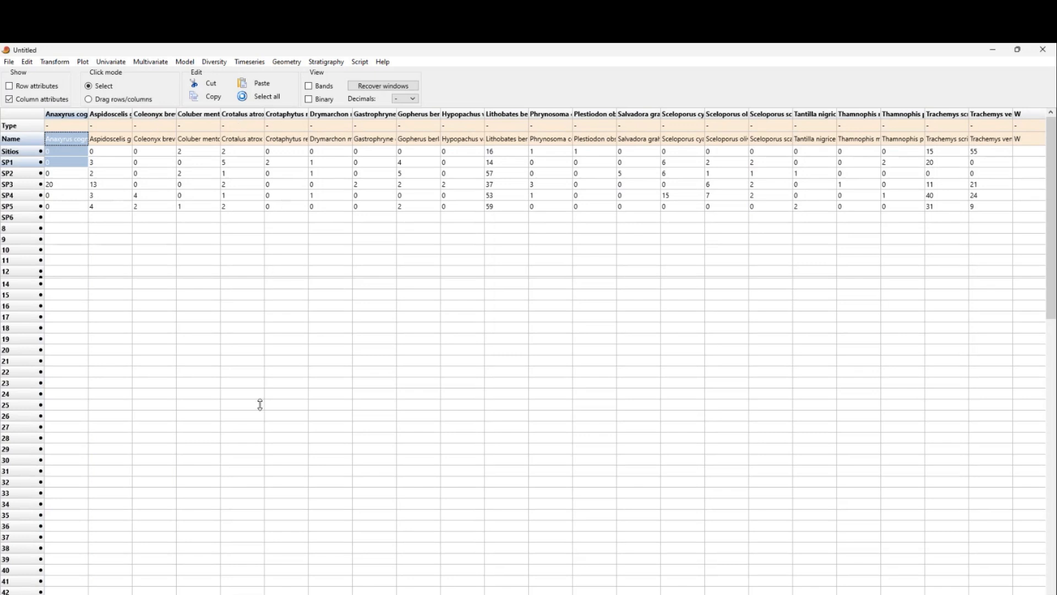
- In Excel, copy the species headers together with the SP1 to SP6 counts, from Anaxyrus cognatus through Trachemys venusta
{"action": "key", "text": "alt+Tab"}
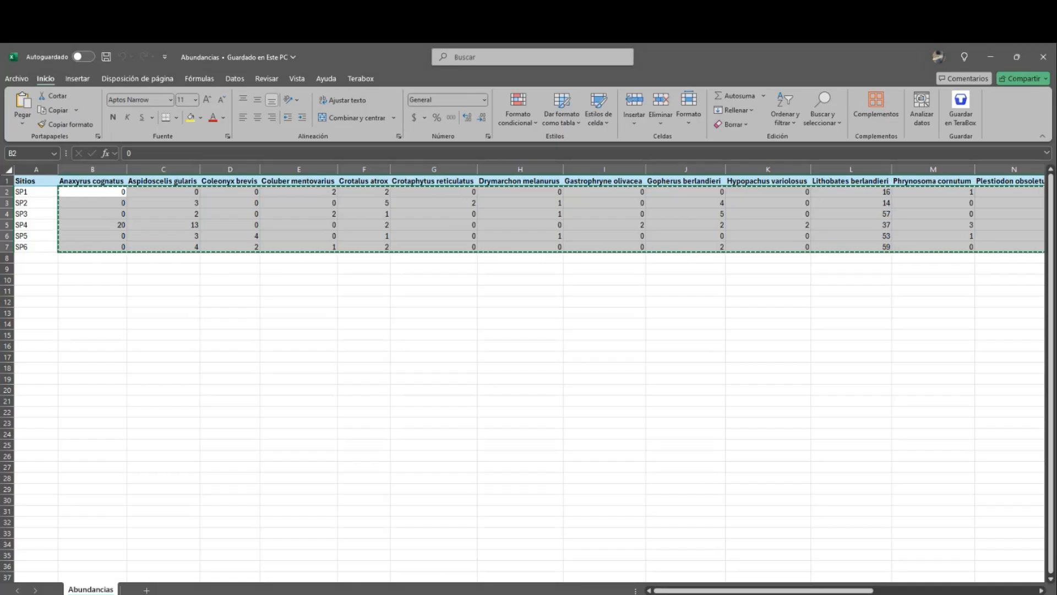
{"action": "left_click", "coordinate": [232, 312]}
{"action": "left_click_drag", "start_coordinate": [59, 181], "coordinate": [915, 241]}
{"action": "right_click", "coordinate": [917, 249]}
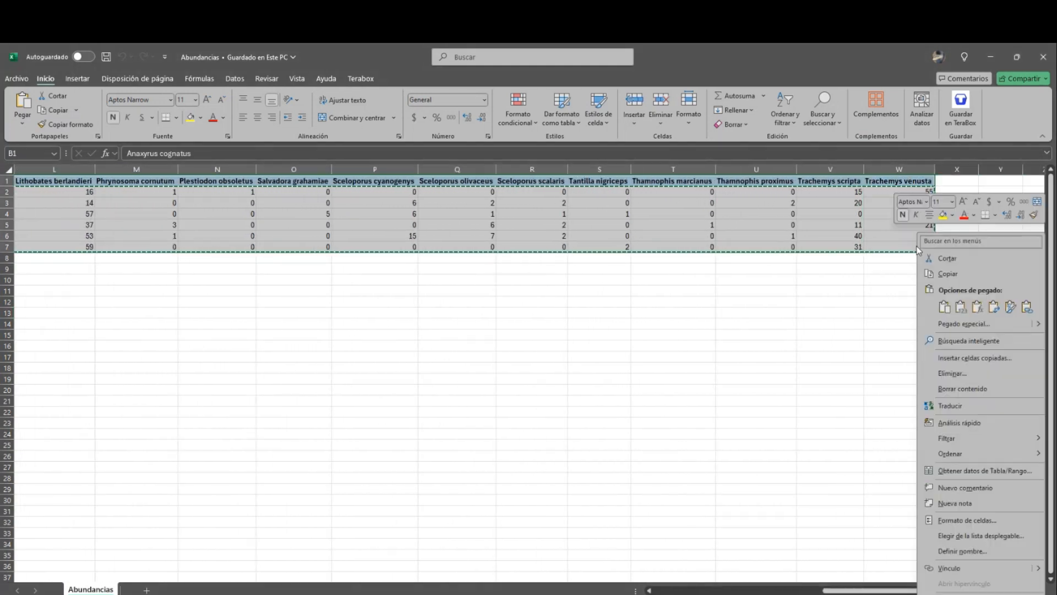
{"action": "left_click", "coordinate": [948, 274]}
{"action": "scroll", "coordinate": [366, 236], "scroll_direction": "left", "scroll_amount": 5}
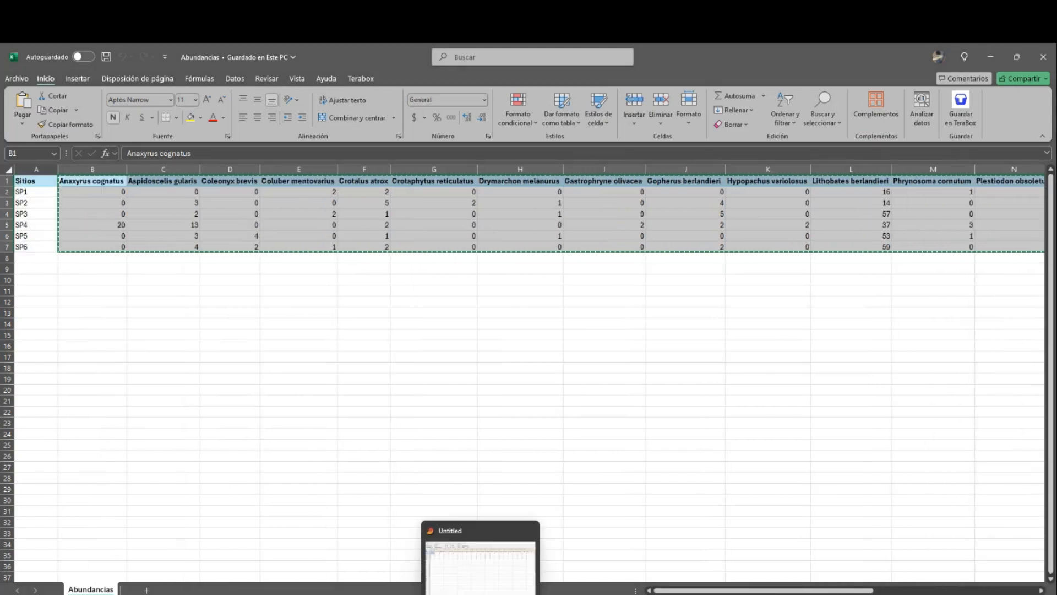
- Return to PAST and paste the copied headers and counts over the data, starting at the first Sitios cell
{"action": "left_click", "coordinate": [480, 575]}
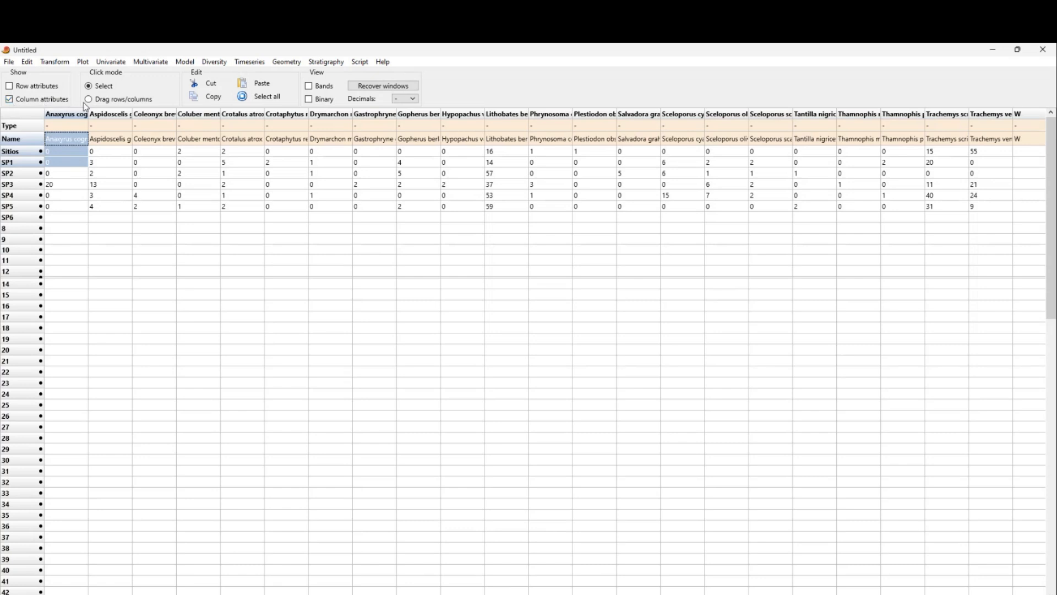
{"action": "left_click", "coordinate": [59, 152]}
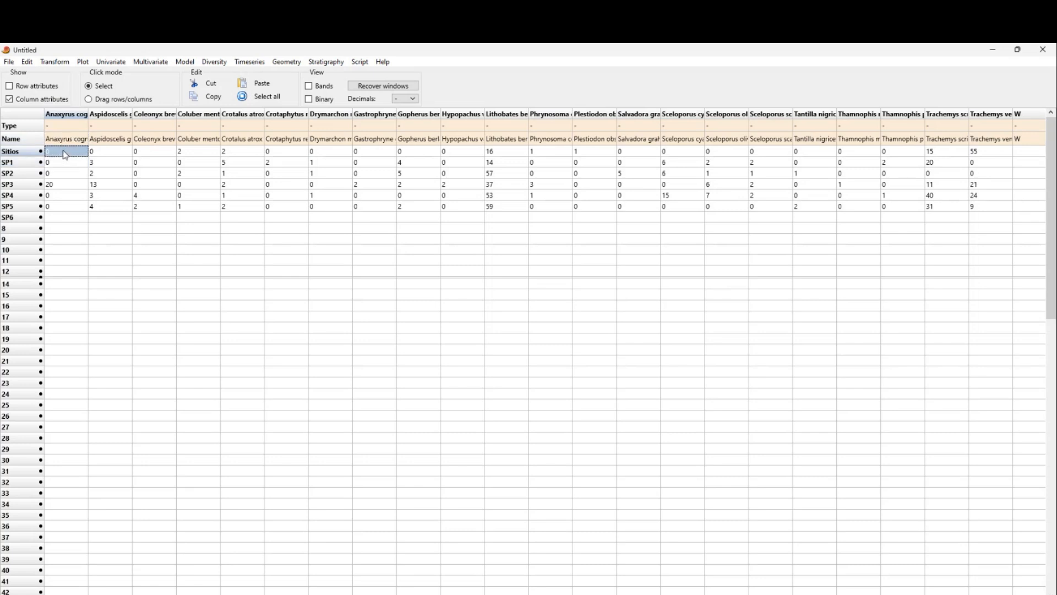
{"action": "left_click", "coordinate": [262, 84]}
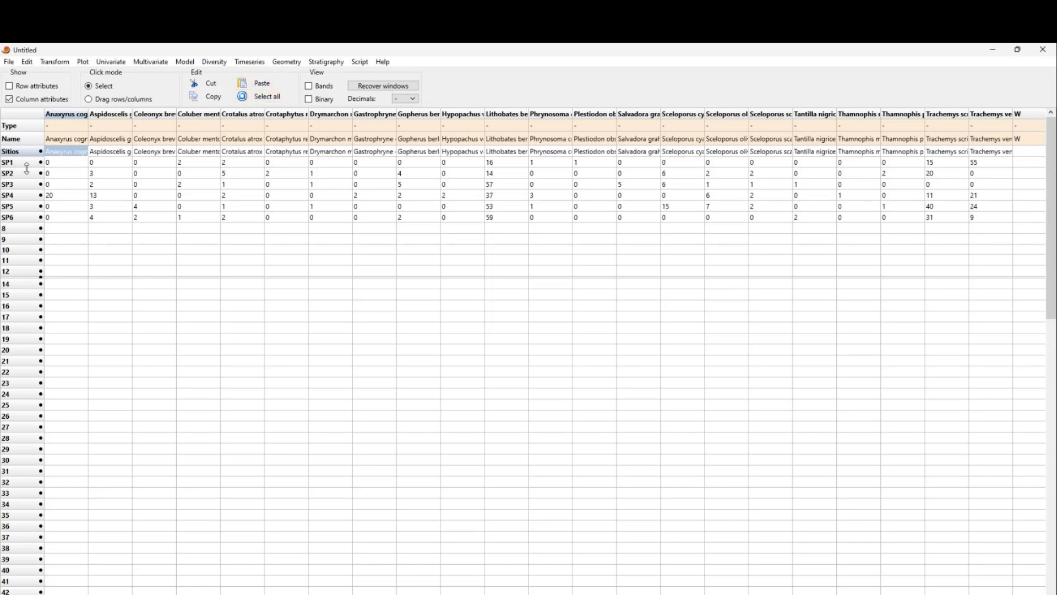
- Clear the Name row entries for Anaxyrus cognatus, Aspidoscelis gularis and Coleonyx brevis
{"action": "left_click", "coordinate": [13, 139]}
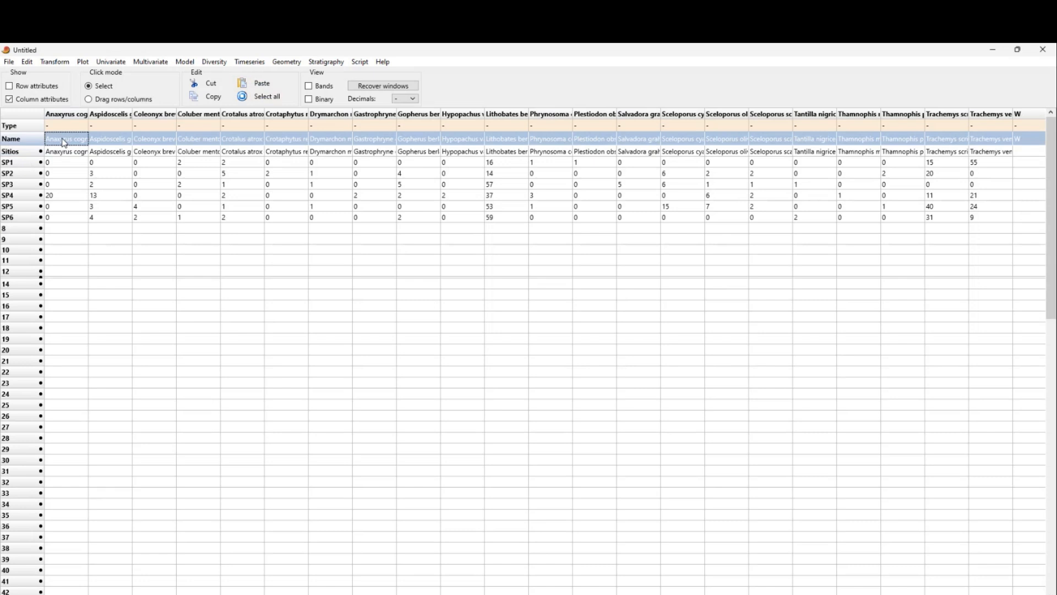
{"action": "left_click", "coordinate": [78, 138]}
{"action": "key", "text": "BackSpace"}
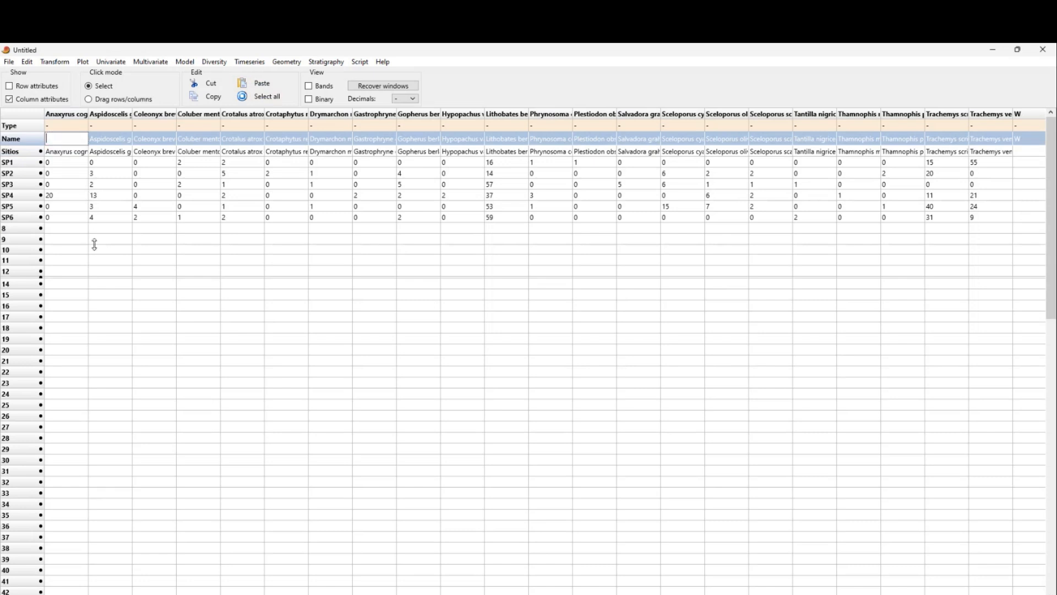
{"action": "left_click", "coordinate": [116, 140]}
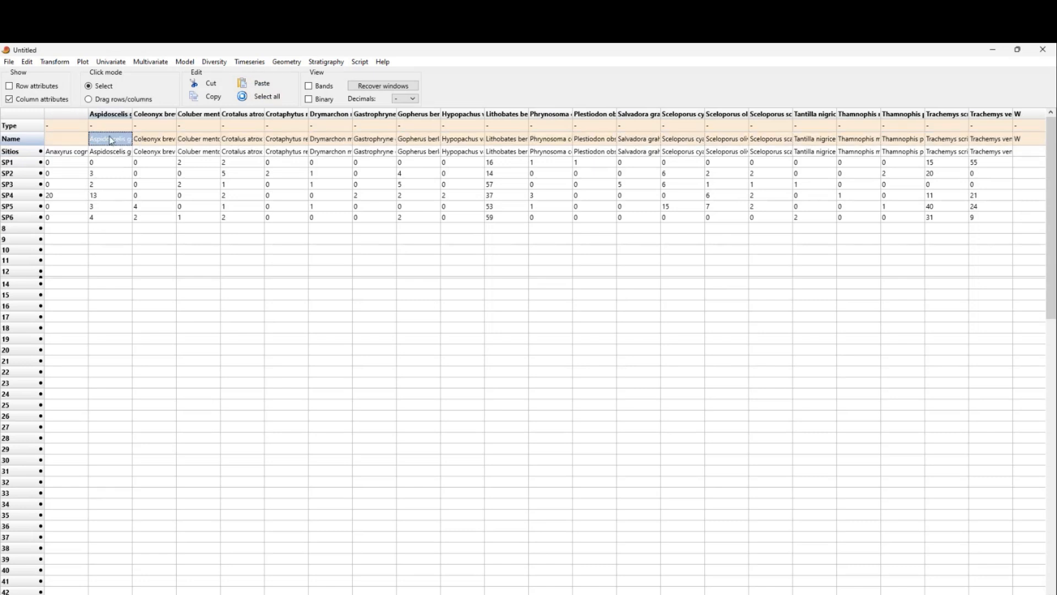
{"action": "key", "text": "BackSpace"}
{"action": "left_click", "coordinate": [151, 139]}
{"action": "key", "text": "BackSpace"}
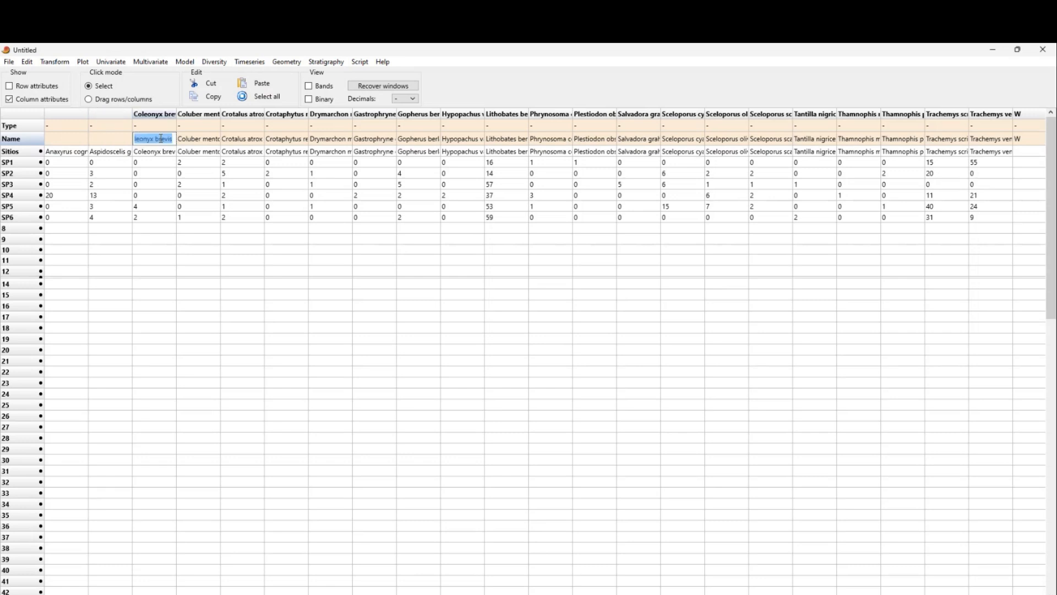
- Clear the Name row entries for Coluber mentovarius, Crotalus atrox and Crotaphytus reticulatus
{"action": "left_click", "coordinate": [194, 141]}
{"action": "type", "text": "Coluber"}
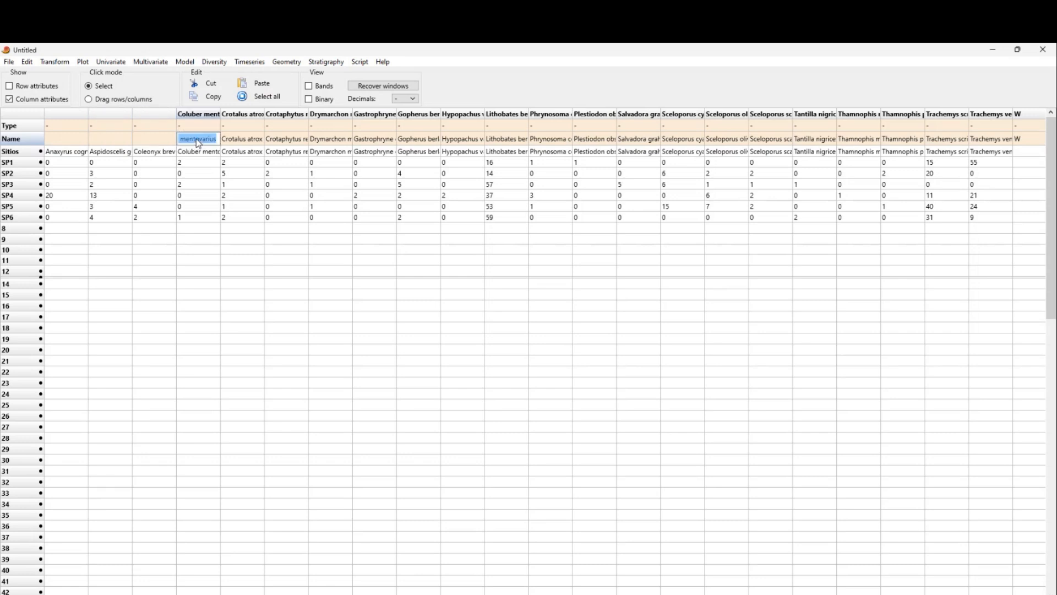
{"action": "left_click", "coordinate": [237, 141]}
{"action": "left_click", "coordinate": [199, 140]}
{"action": "key", "text": "BackSpace"}
{"action": "left_click", "coordinate": [229, 139]}
{"action": "key", "text": "BackSpace"}
{"action": "left_click", "coordinate": [292, 141]}
{"action": "key", "text": "BackSpace"}
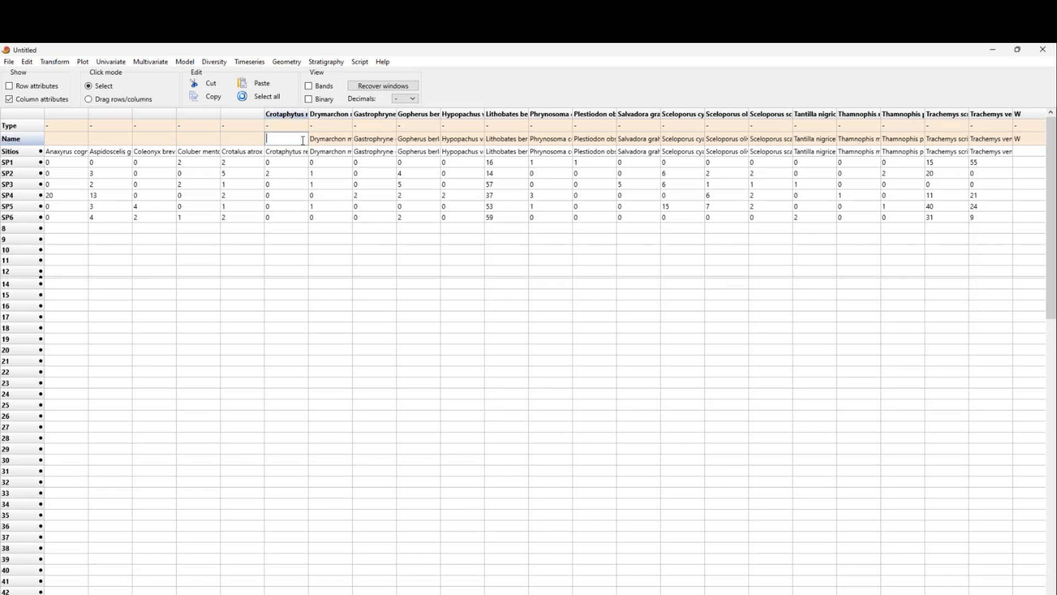
- Clear the Name row entries for Drymarchon melanurus, Gastrophryne olivacea, Gopherus berlandieri and Hypopachus variolosus
{"action": "left_click", "coordinate": [330, 140]}
{"action": "key", "text": "BackSpace"}
{"action": "left_click", "coordinate": [384, 141]}
{"action": "key", "text": "BackSpace"}
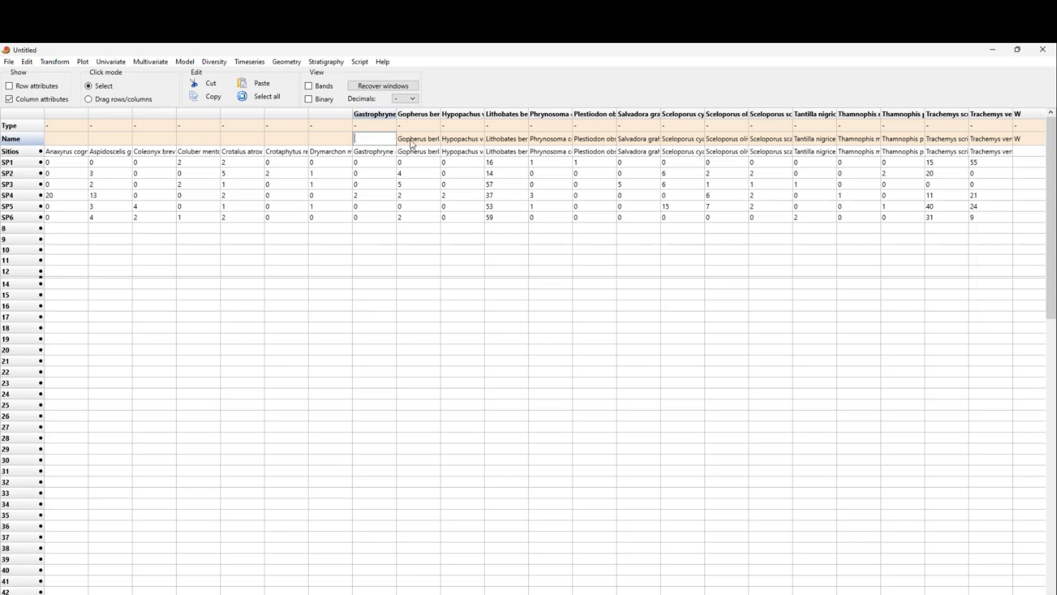
{"action": "left_click", "coordinate": [414, 141]}
{"action": "key", "text": "BackSpace"}
{"action": "left_click", "coordinate": [452, 141]}
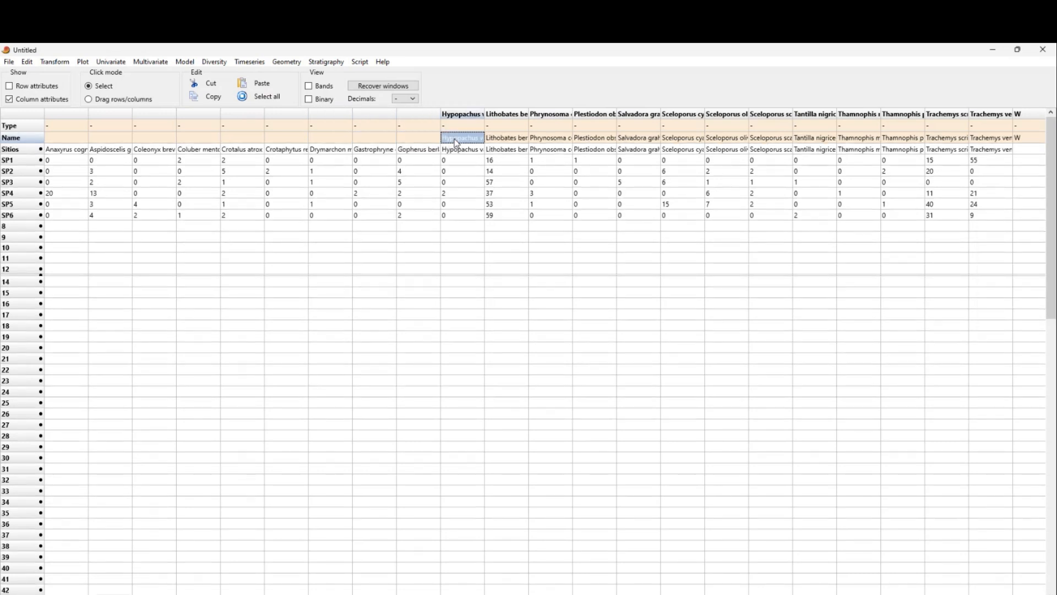
{"action": "key", "text": "BackSpace"}
- Clear the Name row entries for Lithobates berlandieri, Phrynosoma cornutum and Plestiodon obsoletus
{"action": "left_click", "coordinate": [512, 141]}
{"action": "key", "text": "BackSpace"}
{"action": "left_click", "coordinate": [555, 138]}
{"action": "key", "text": "BackSpace"}
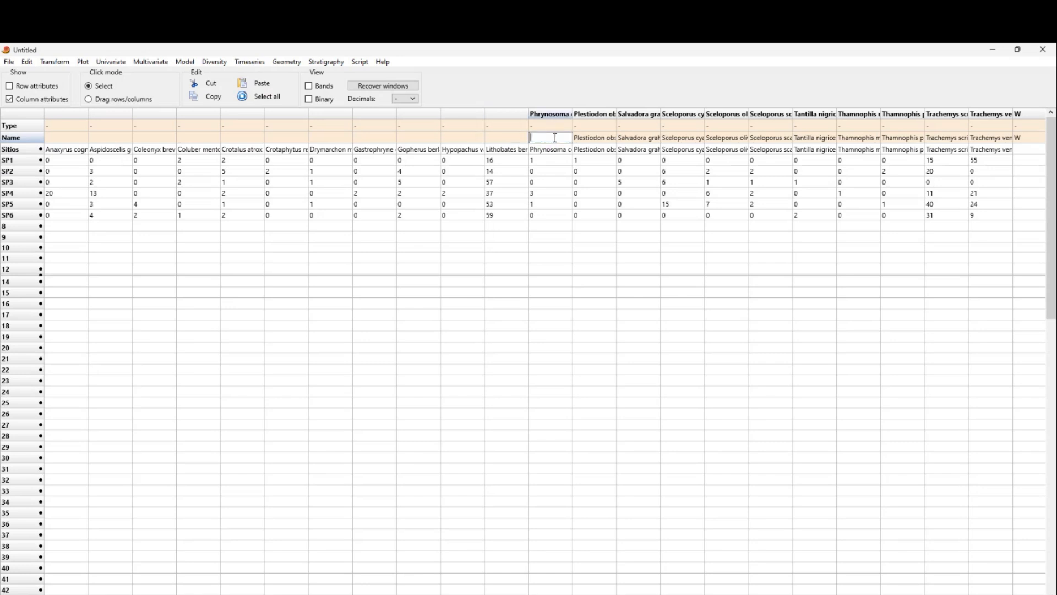
{"action": "left_click", "coordinate": [599, 142]}
{"action": "key", "text": "BackSpace"}
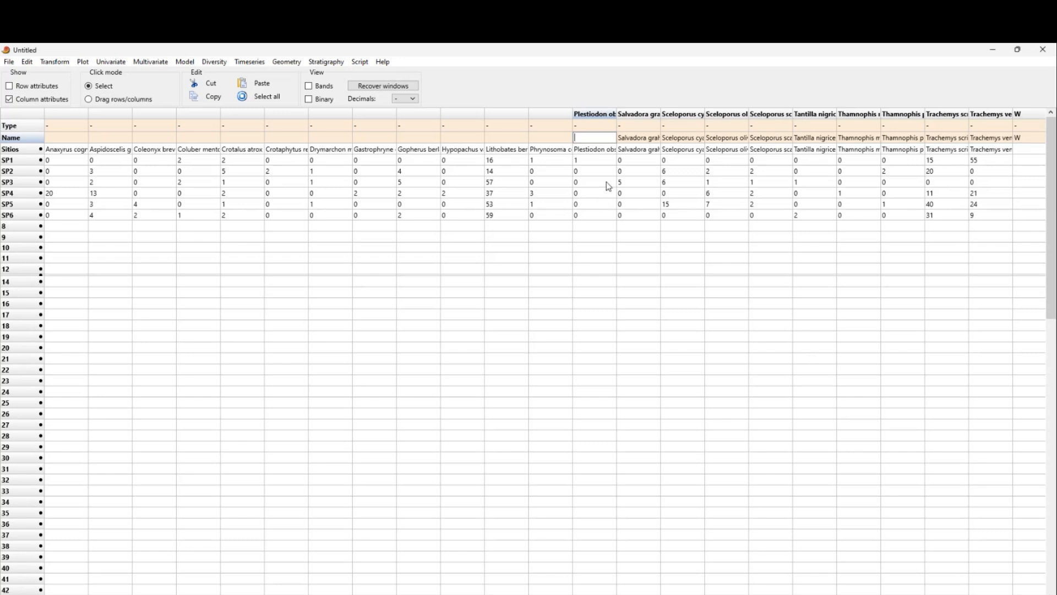
{"action": "key", "text": "Return"}
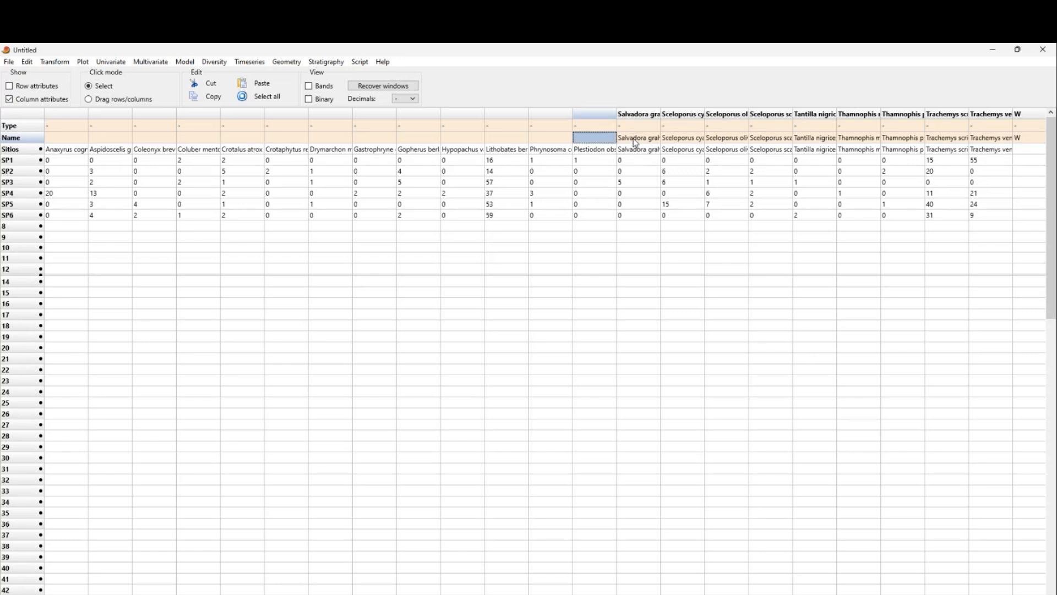
- Clear the Name row entries for Salvadora grahamiae, Sceloporus cyanogenys and Sceloporus olivaceus
{"action": "left_click", "coordinate": [636, 143]}
{"action": "key", "text": "BackSpace"}
{"action": "key", "text": "Return"}
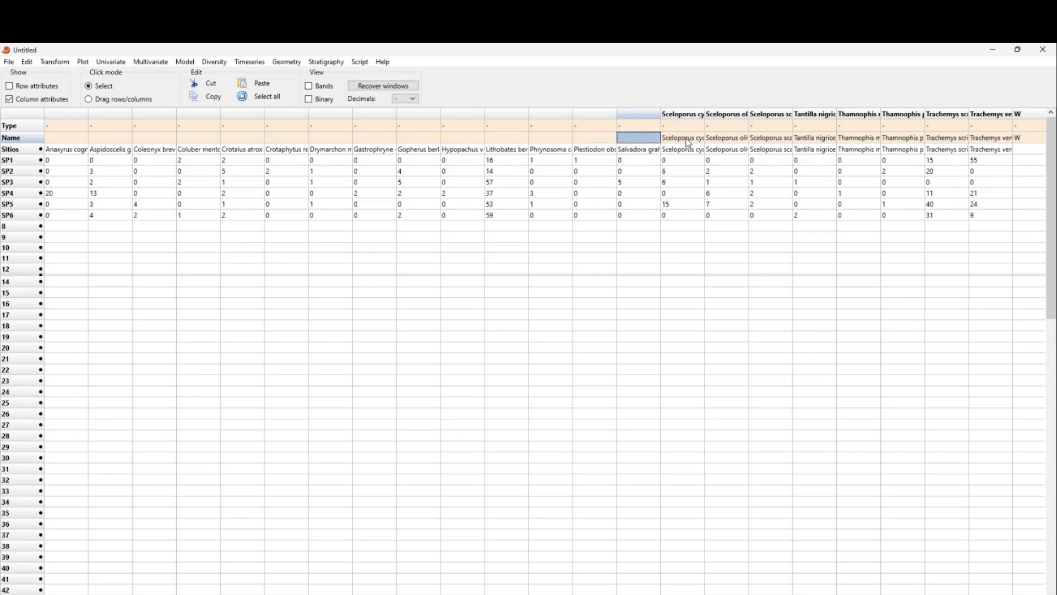
{"action": "left_click", "coordinate": [686, 143]}
{"action": "key", "text": "BackSpace"}
{"action": "key", "text": "Return"}
{"action": "left_click", "coordinate": [722, 143]}
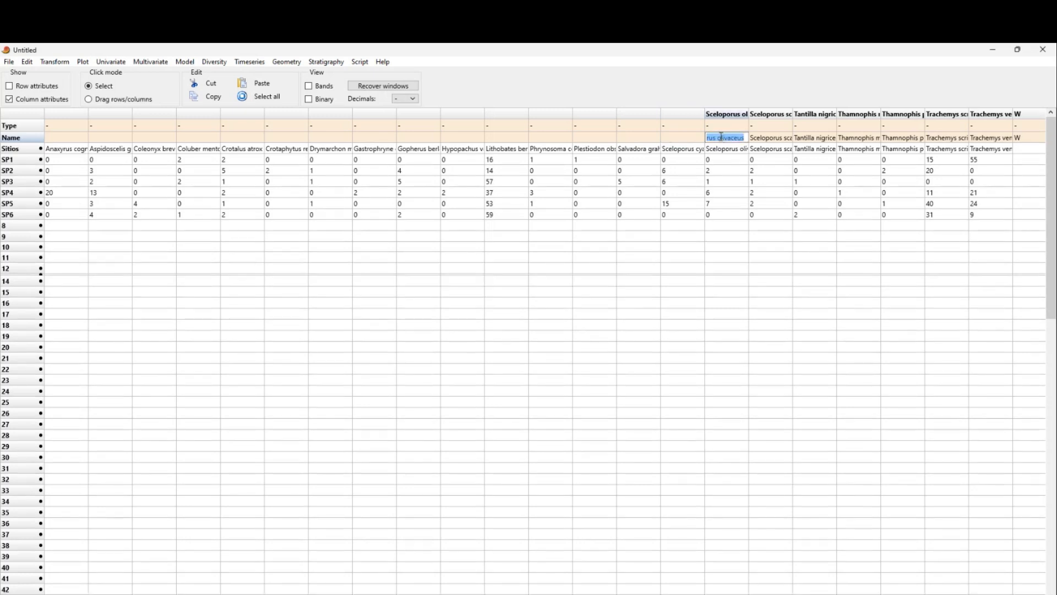
{"action": "key", "text": "BackSpace"}
{"action": "key", "text": "Return"}
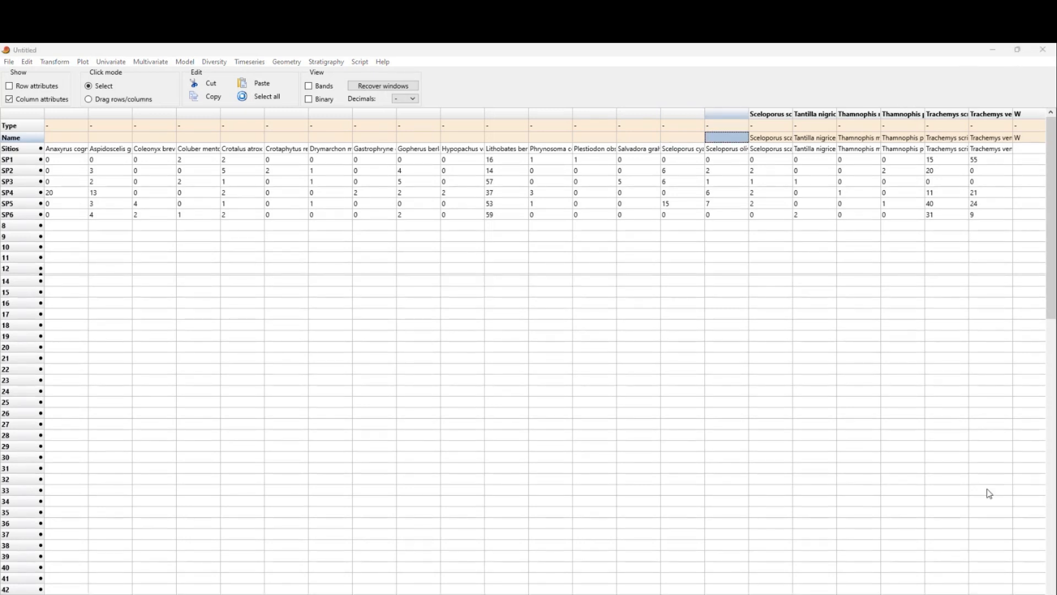
- Clear the Name row entries for the last Sceloporus column and the Tantilla column
{"action": "left_click", "coordinate": [771, 141]}
{"action": "key", "text": "BackSpace"}
{"action": "key", "text": "Return"}
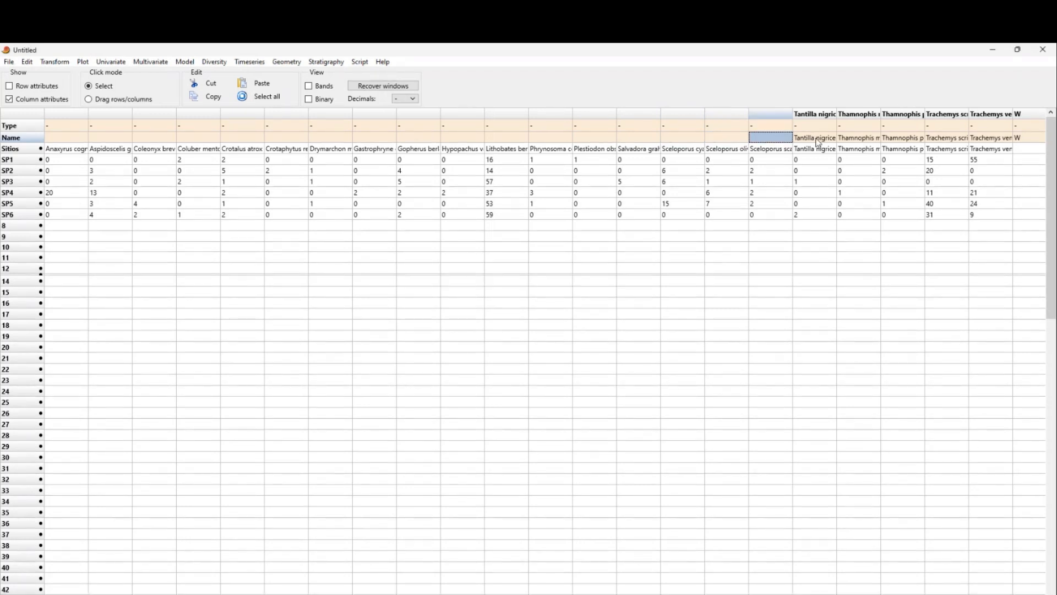
{"action": "left_click", "coordinate": [816, 139]}
{"action": "key", "text": "BackSpace"}
{"action": "key", "text": "Return"}
- Clear the Name row entries for the two Thamnophis columns
{"action": "left_click", "coordinate": [853, 141]}
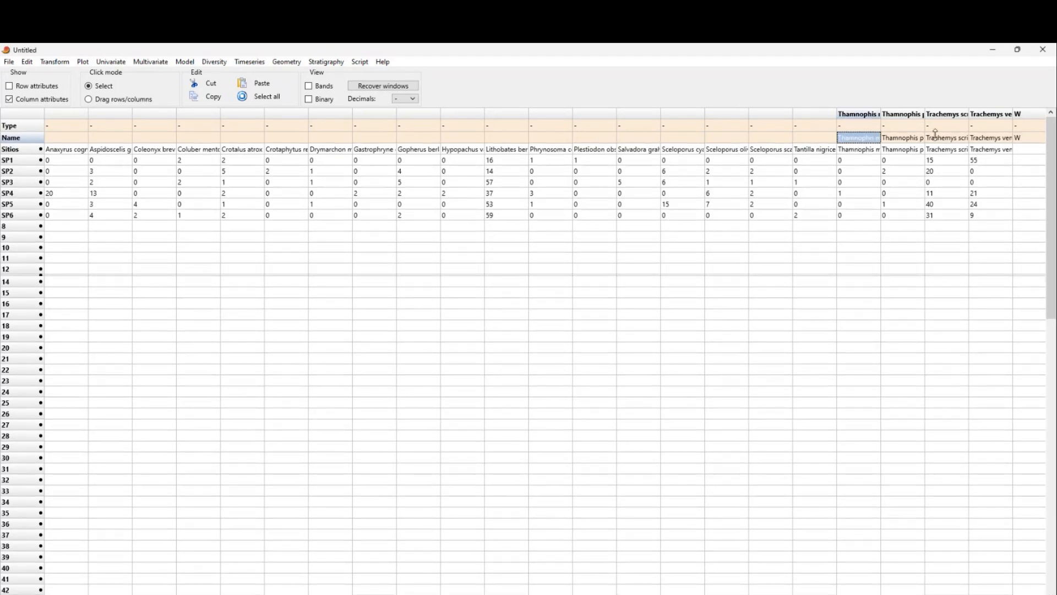
{"action": "left_click", "coordinate": [905, 137]}
{"action": "key", "text": "BackSpace"}
{"action": "key", "text": "Return"}
{"action": "left_click", "coordinate": [867, 137]}
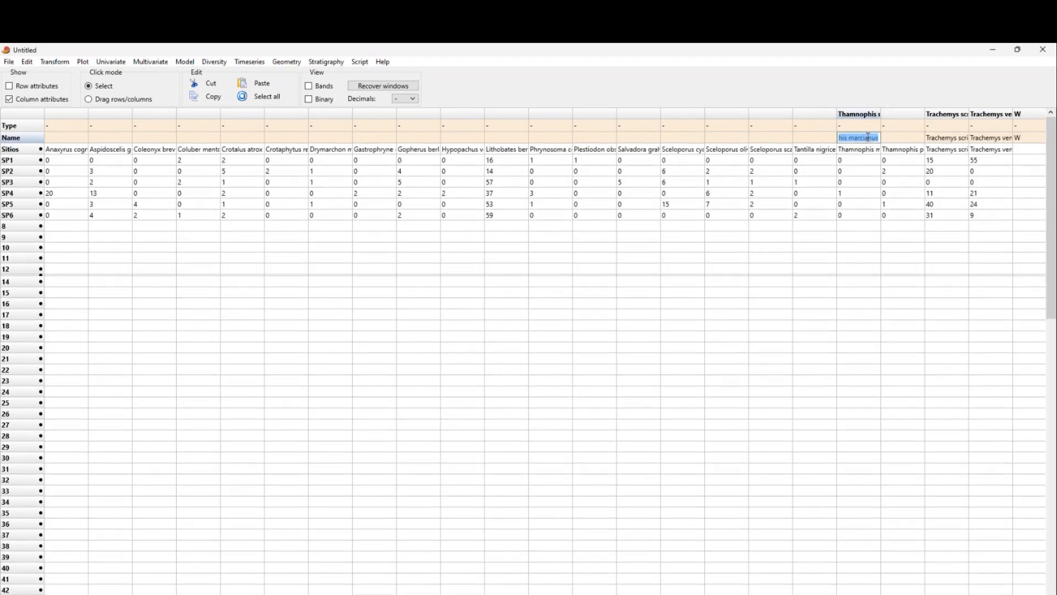
{"action": "key", "text": "BackSpace"}
{"action": "key", "text": "Return"}
- Clear the Name row entries for the two Trachemys columns
{"action": "left_click", "coordinate": [939, 139]}
{"action": "key", "text": "BackSpace"}
{"action": "key", "text": "Return"}
{"action": "left_click", "coordinate": [977, 139]}
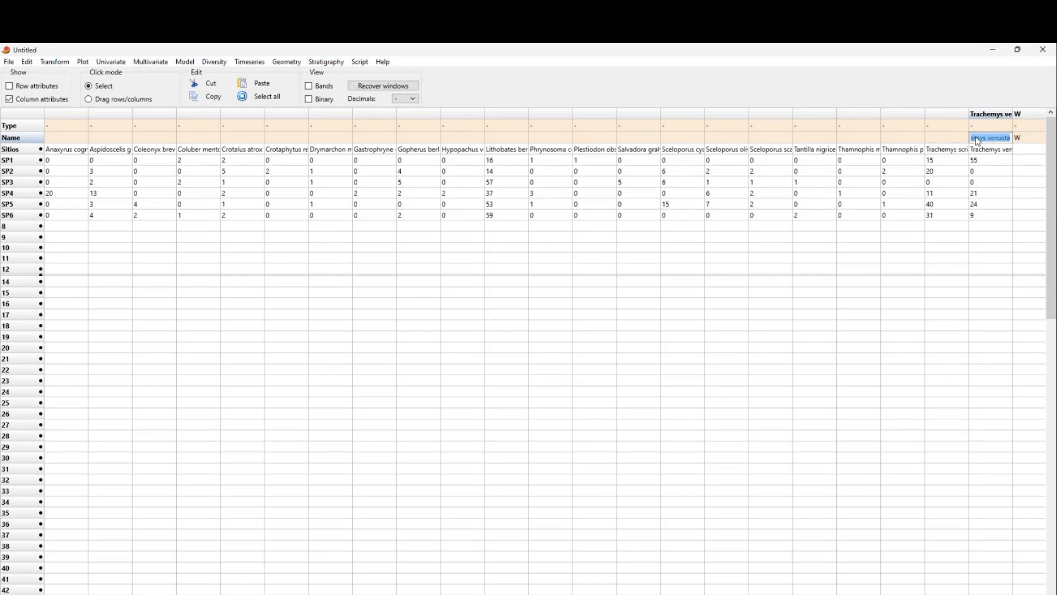
{"action": "key", "text": "BackSpace"}
{"action": "key", "text": "Return"}
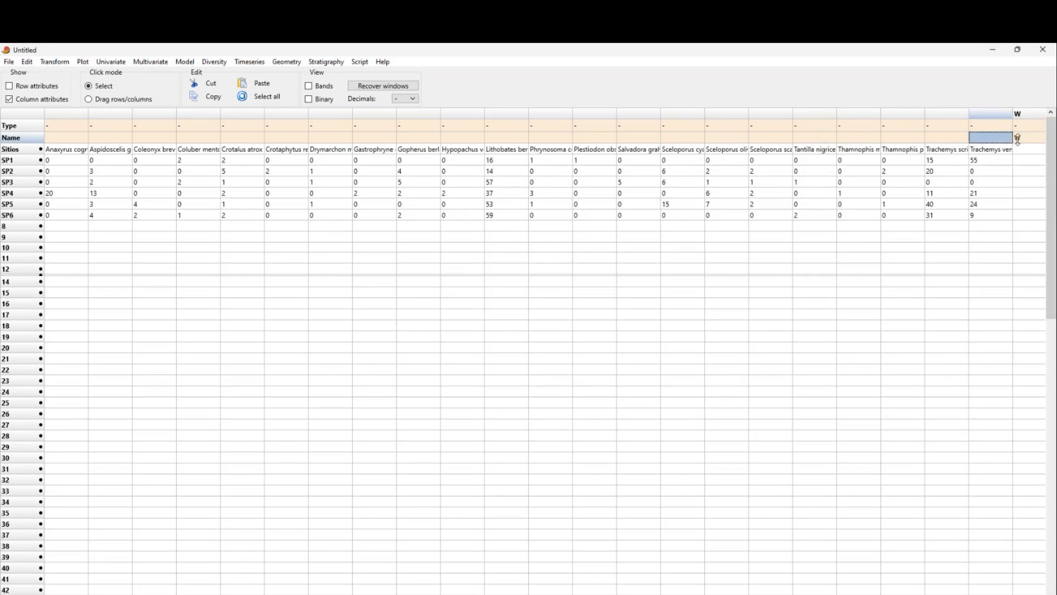
- Hide the column attributes so the Type and Name rows are not displayed above the table
{"action": "left_click", "coordinate": [1024, 140]}
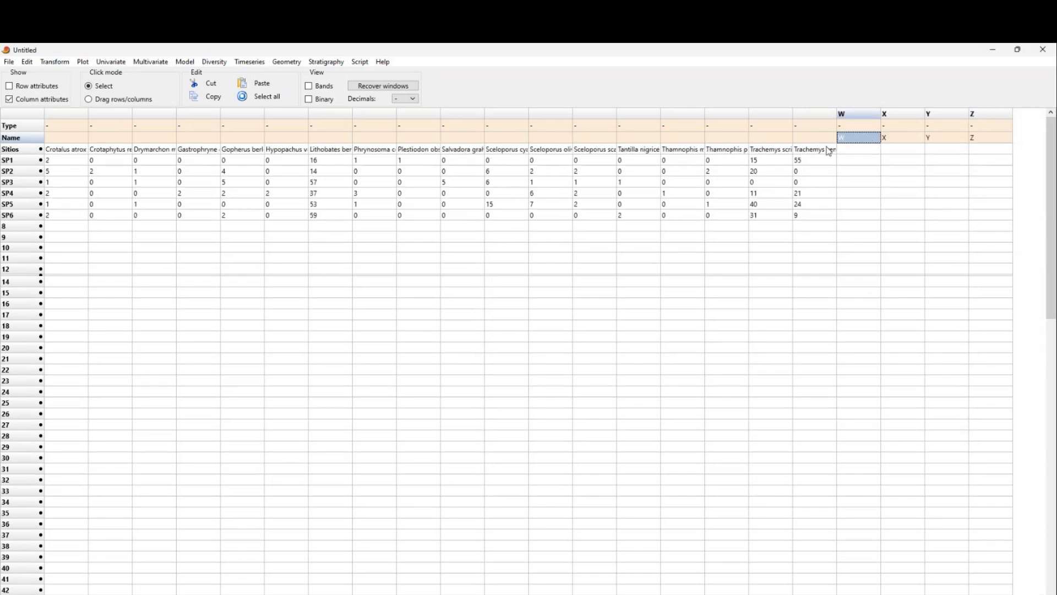
{"action": "left_click", "coordinate": [215, 98]}
{"action": "left_click", "coordinate": [17, 101]}
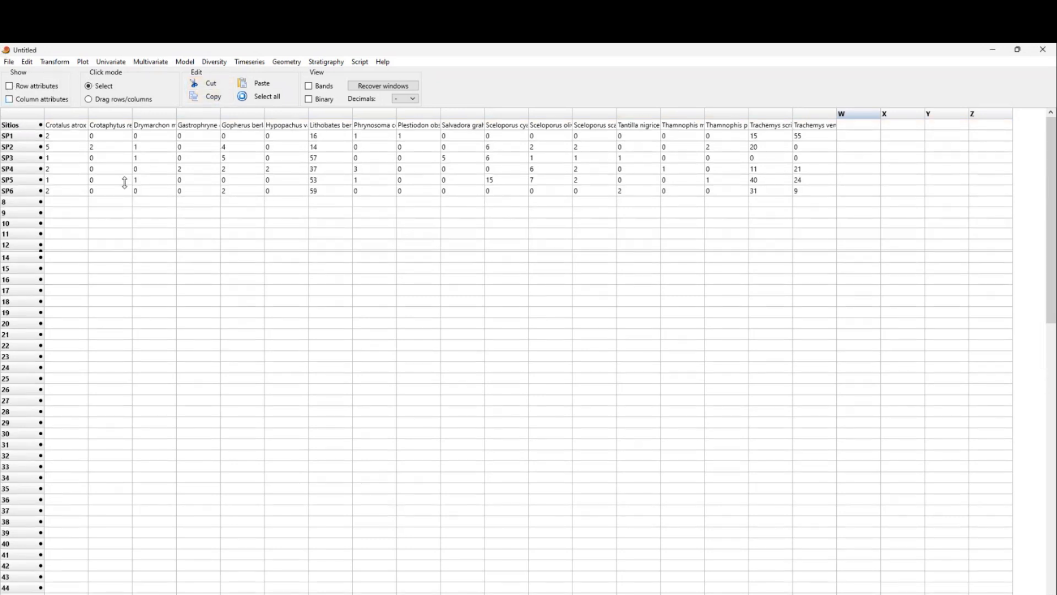
{"action": "key", "text": "alt+Tab"}
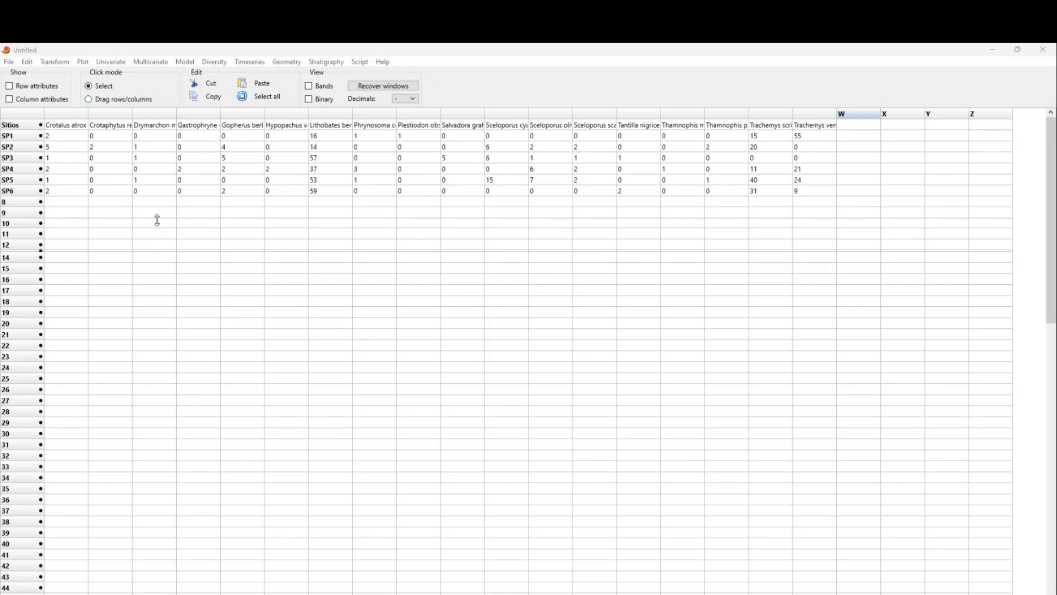
{"action": "left_click", "coordinate": [158, 218]}
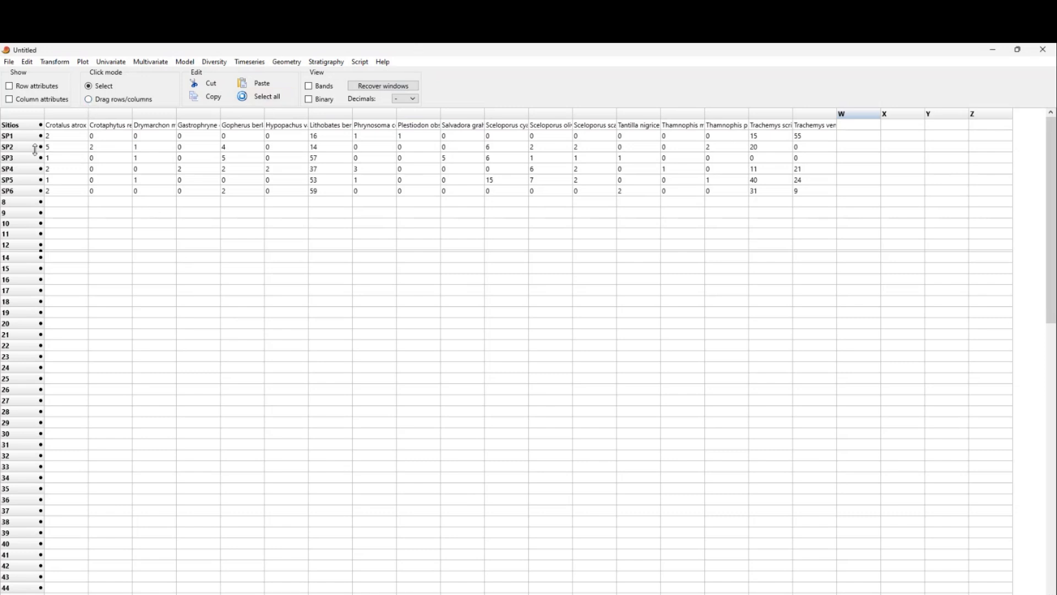
- Try to draw a Graph plot without any data selected and dismiss the dialog
{"action": "left_click", "coordinate": [83, 65]}
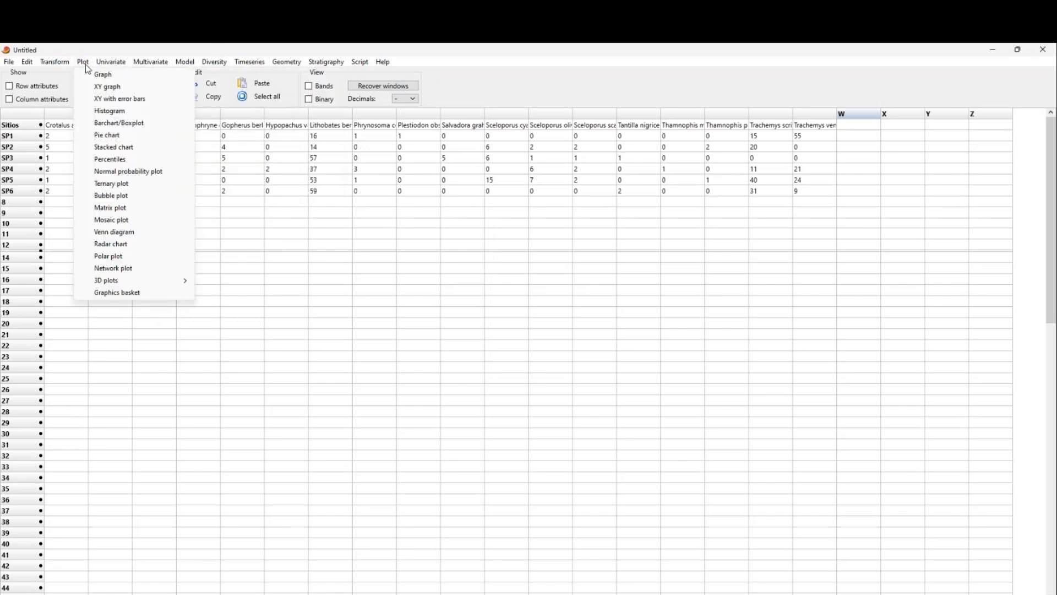
{"action": "left_click", "coordinate": [102, 75]}
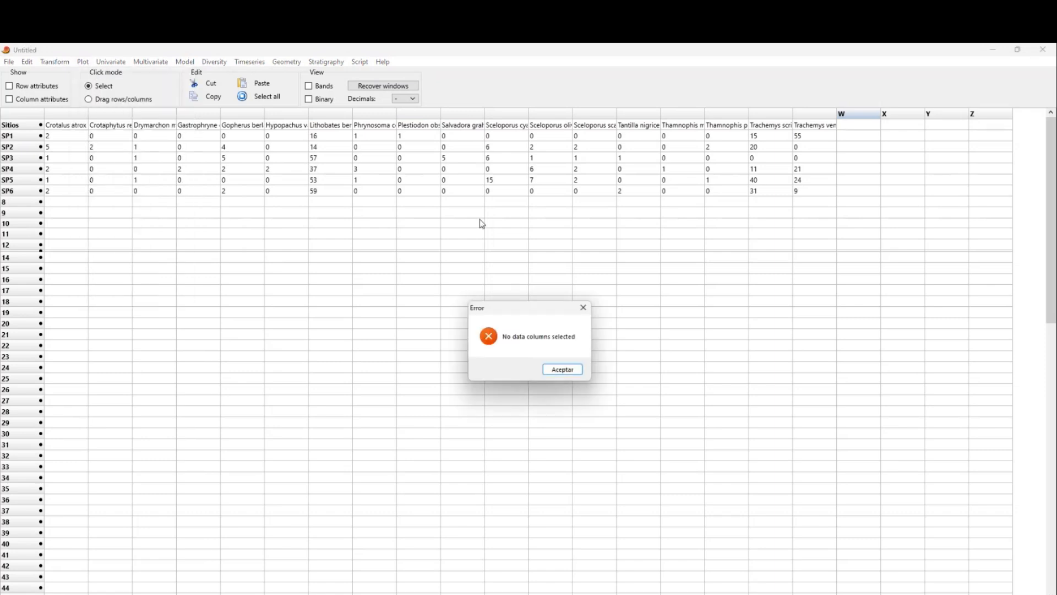
{"action": "left_click", "coordinate": [583, 307]}
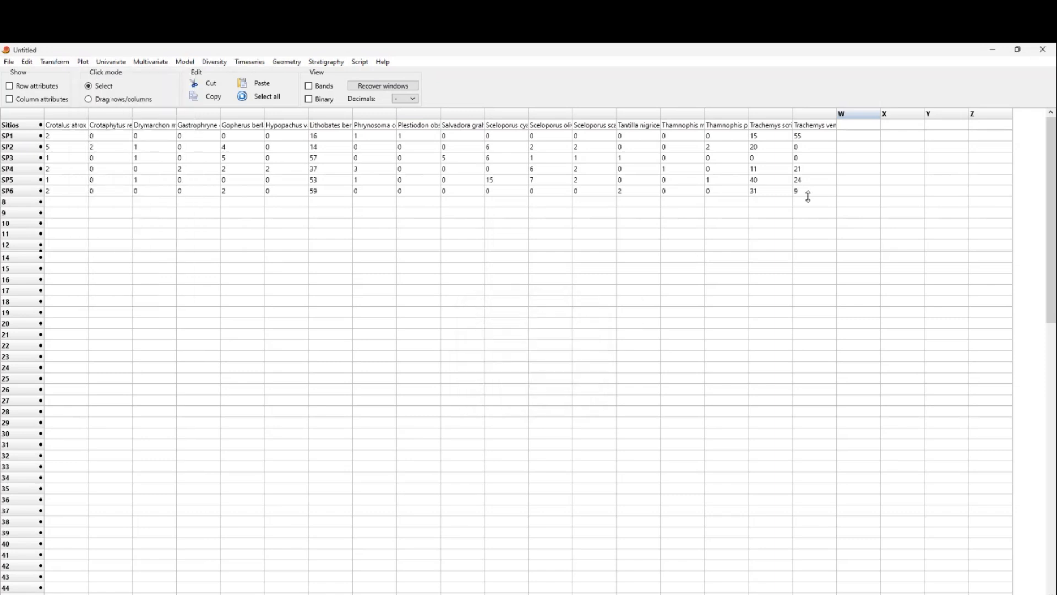
- Try to draw a Graph plot of rows Sitios to SP6, from Crotalus atrox through the last Trachemys column
{"action": "left_click_drag", "start_coordinate": [813, 193], "coordinate": [67, 125]}
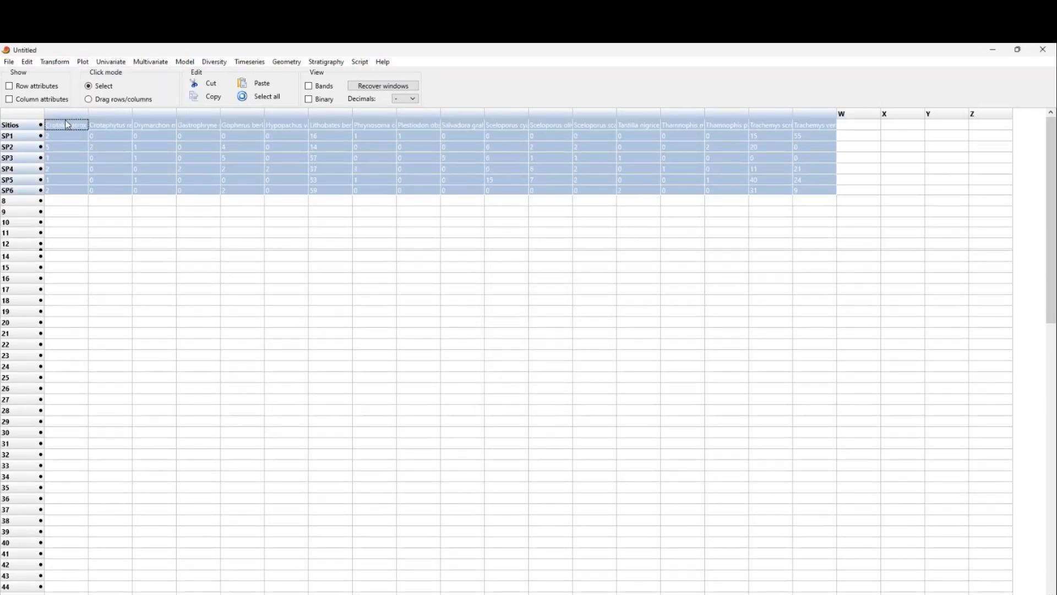
{"action": "left_click", "coordinate": [83, 62]}
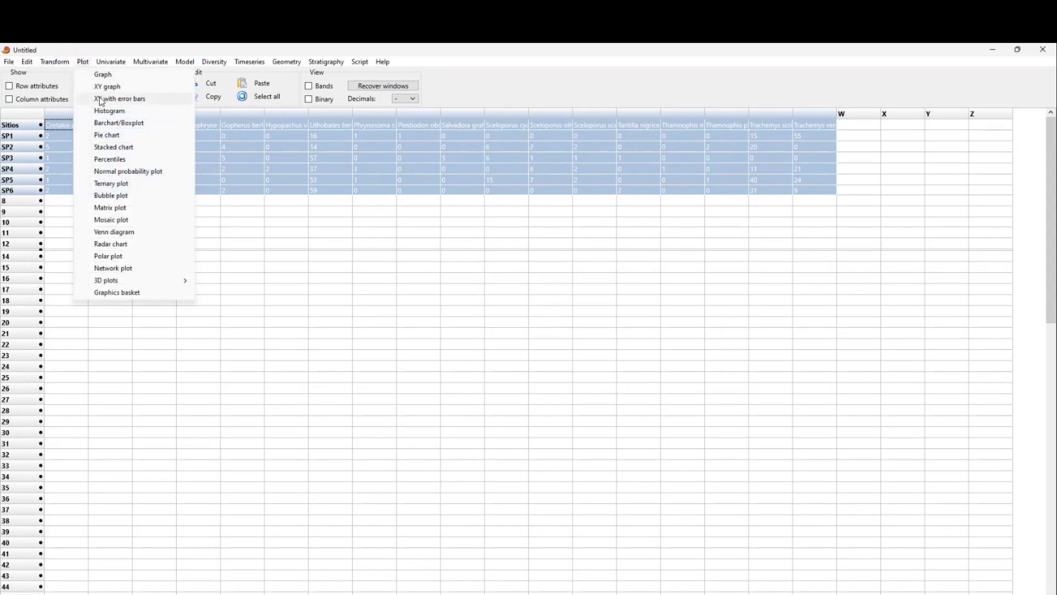
{"action": "left_click", "coordinate": [103, 76]}
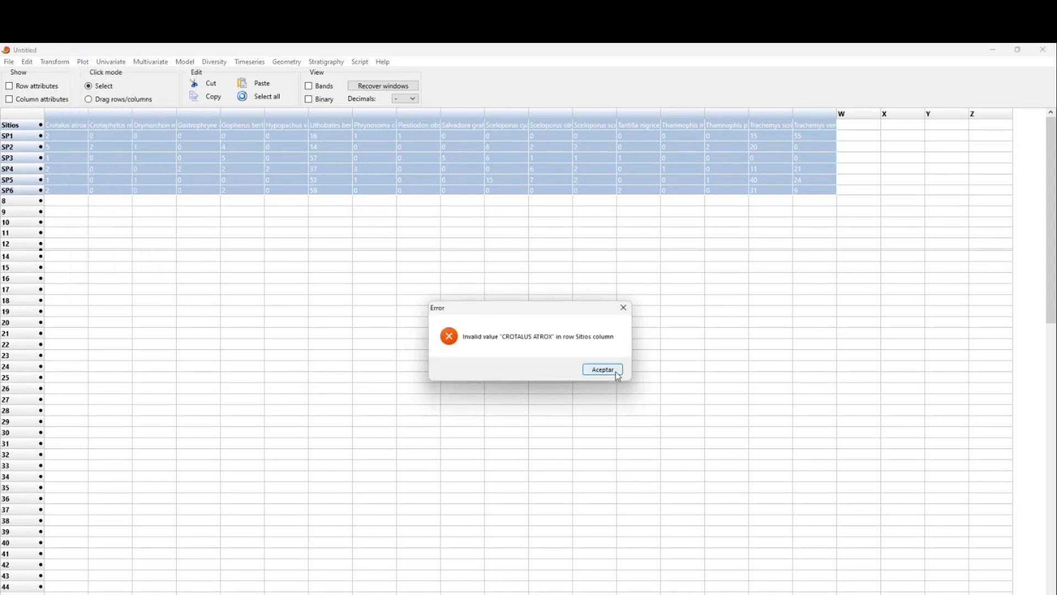
{"action": "left_click", "coordinate": [623, 309]}
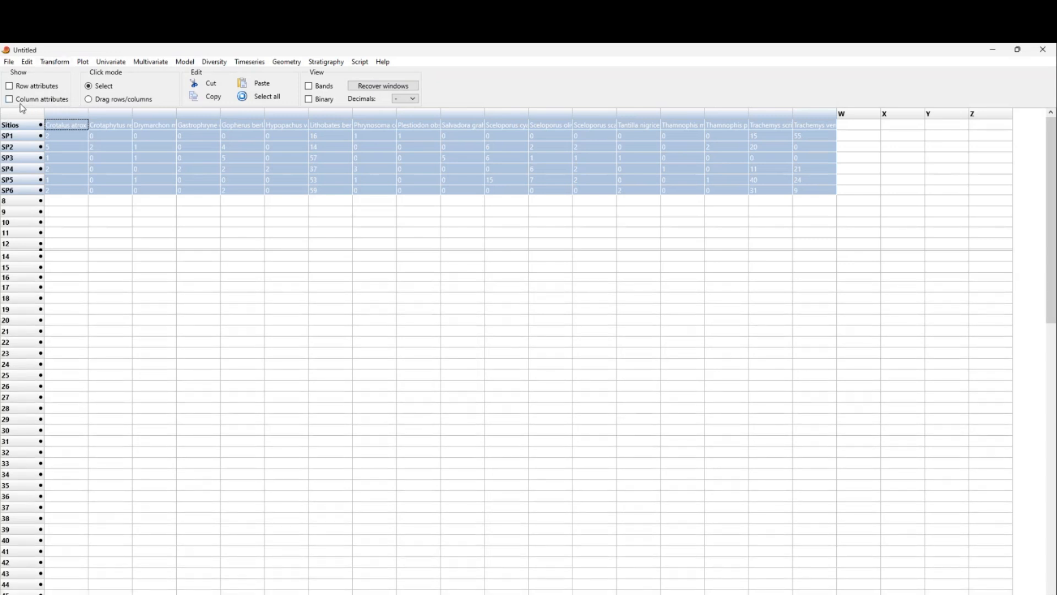
- Quit PAST without saving the changes and reopen it with an empty spreadsheet
{"action": "left_click", "coordinate": [10, 99]}
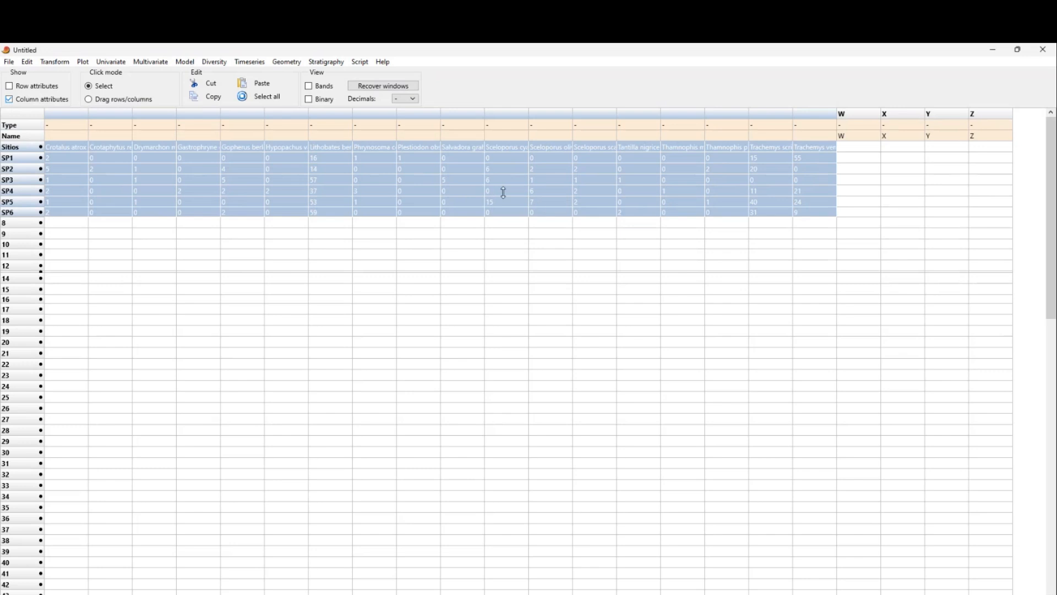
{"action": "left_click", "coordinate": [1043, 49]}
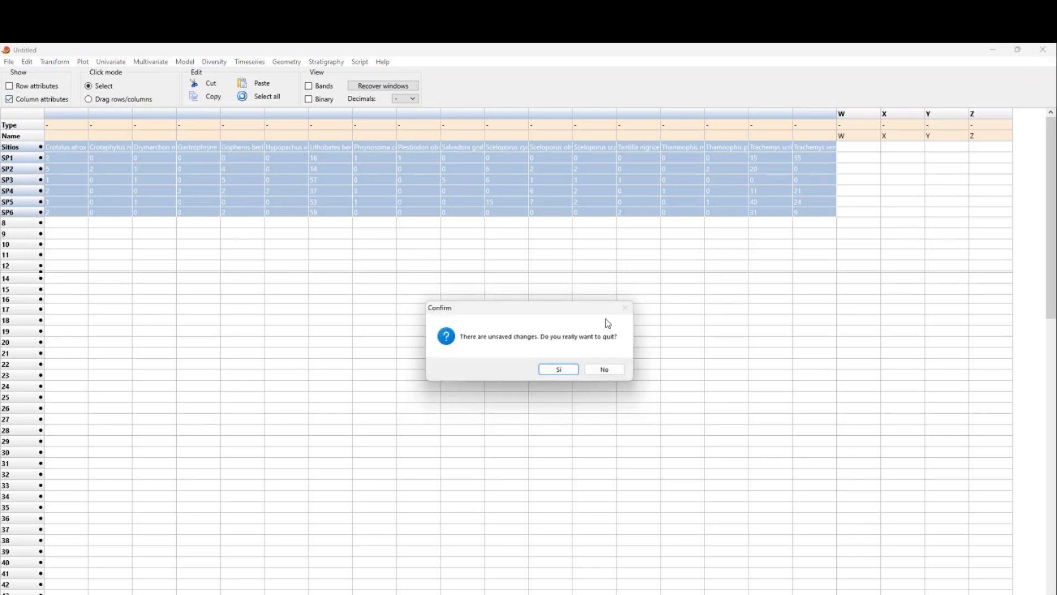
{"action": "left_click", "coordinate": [556, 369]}
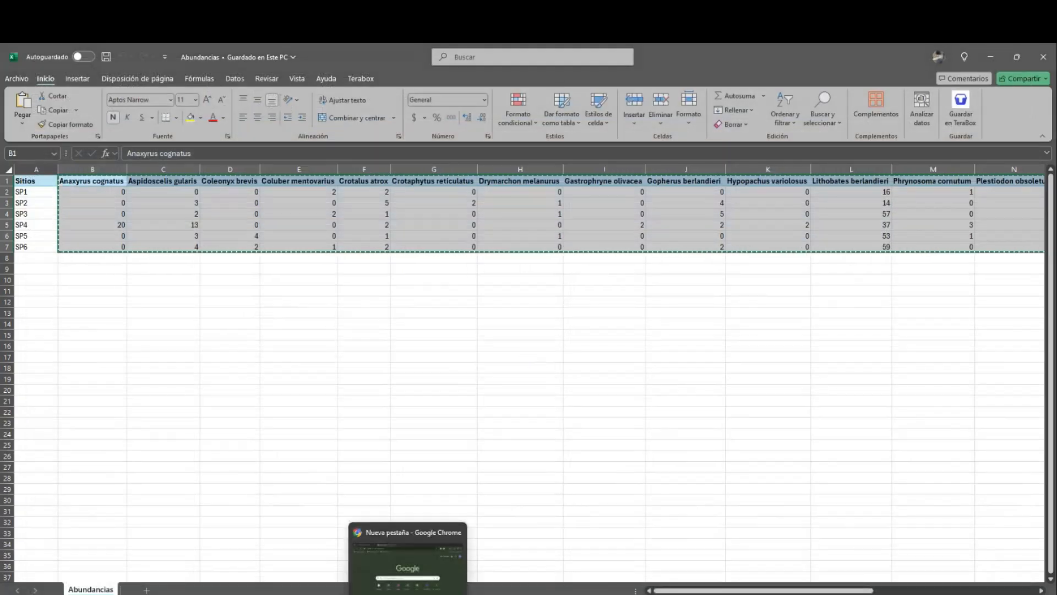
{"action": "left_click", "coordinate": [335, 593]}
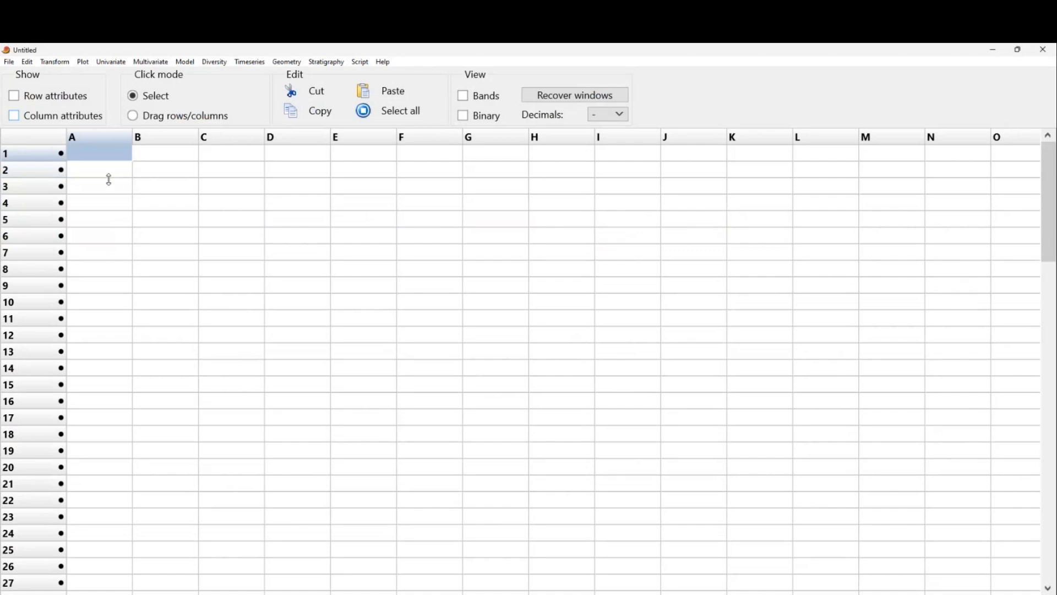
{"action": "left_click", "coordinate": [98, 159]}
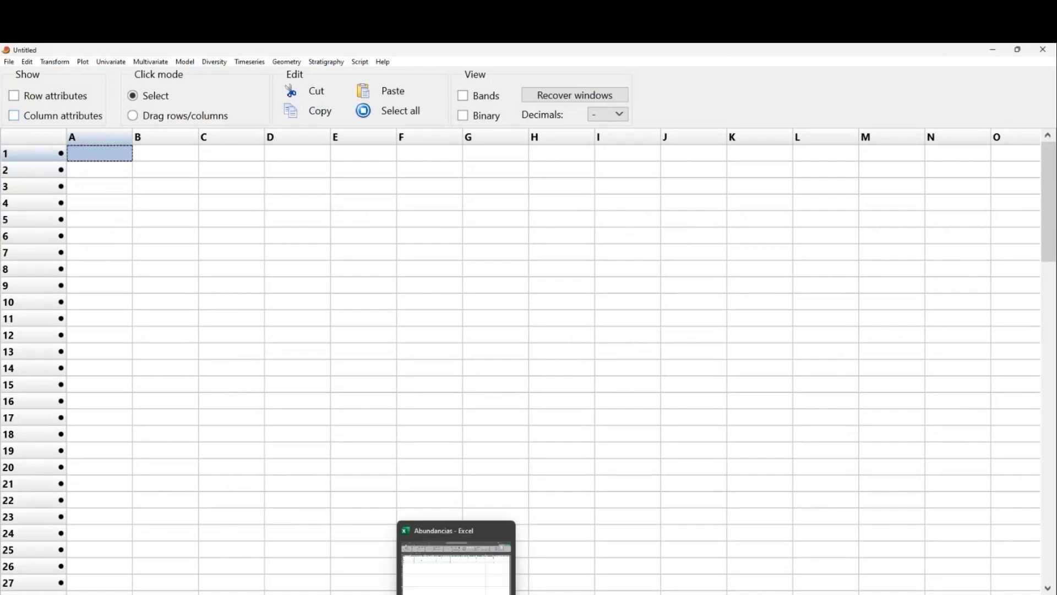
- Switch to Excel, copy the species headings with the abundances in rows 1 to 7 from B1 onward, and return to PAST
{"action": "left_click", "coordinate": [456, 593]}
{"action": "right_click", "coordinate": [83, 189]}
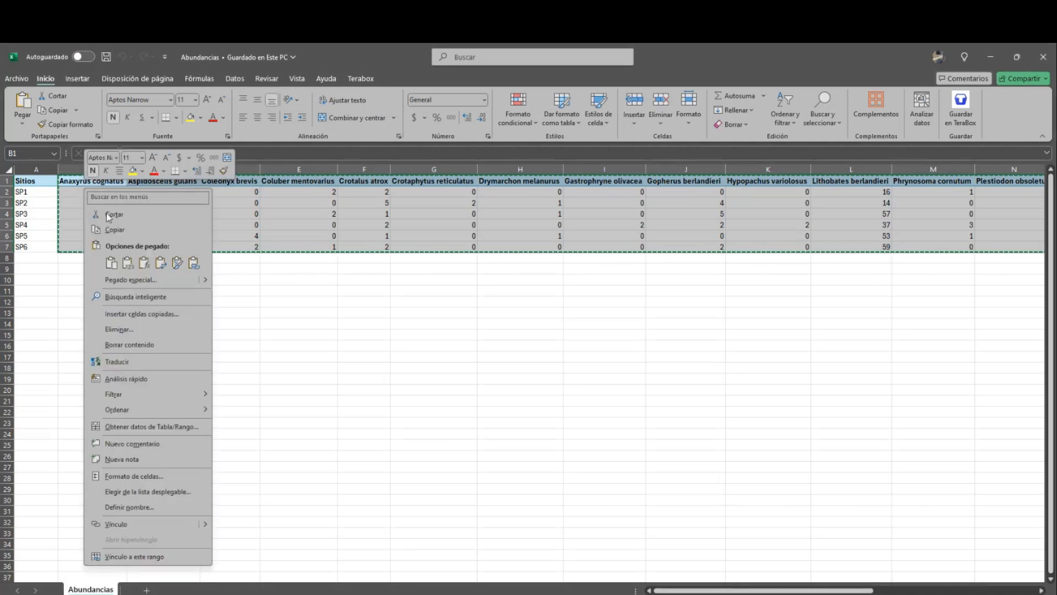
{"action": "left_click", "coordinate": [113, 232]}
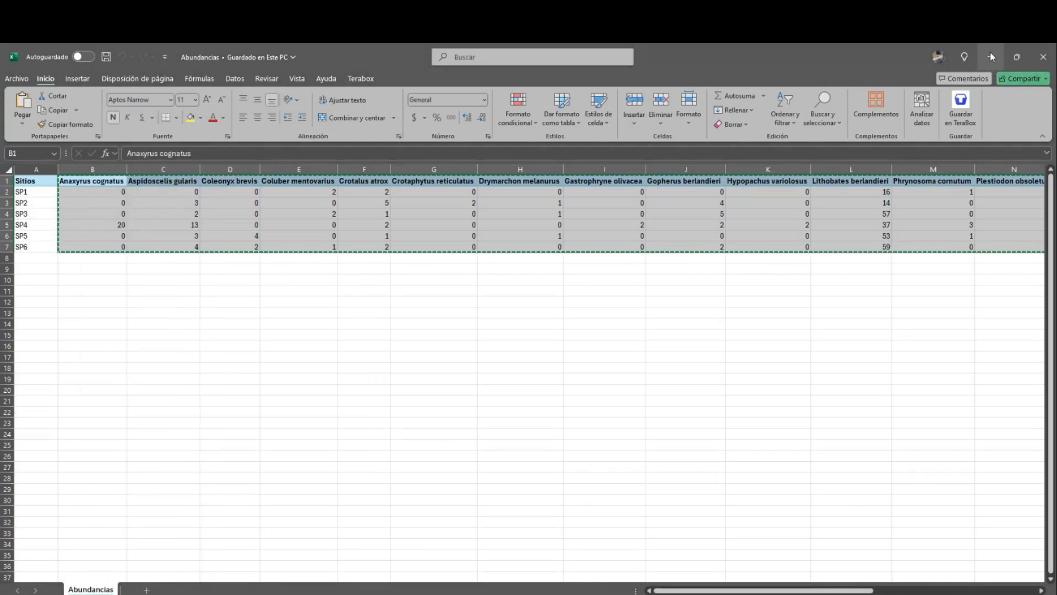
{"action": "left_click", "coordinate": [991, 57]}
- Show the column attributes and paste the copied table starting at the Name cell of column A
{"action": "left_click", "coordinate": [15, 97]}
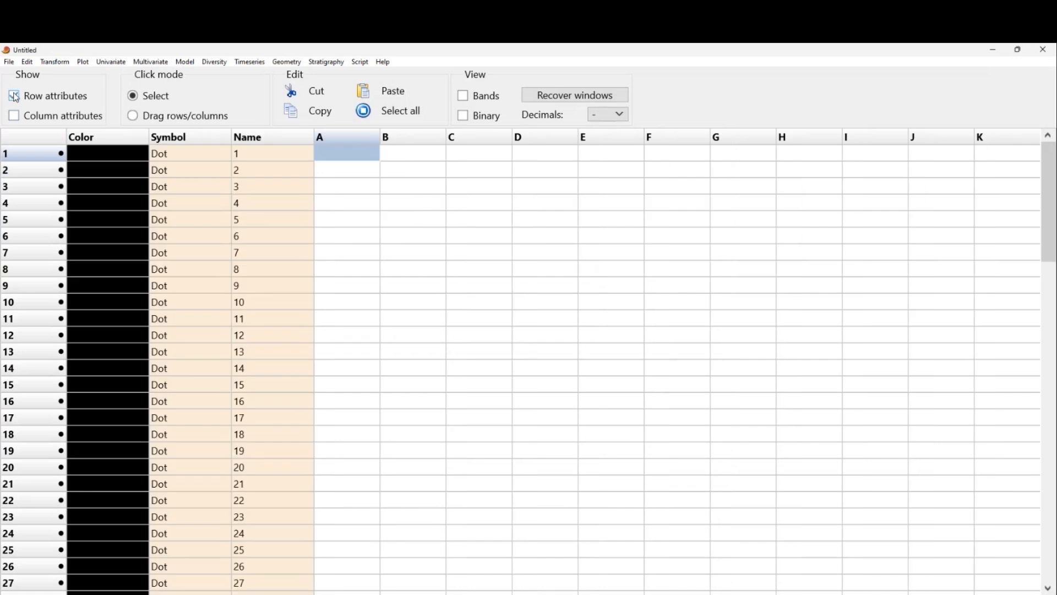
{"action": "left_click", "coordinate": [14, 97]}
{"action": "left_click", "coordinate": [14, 115]}
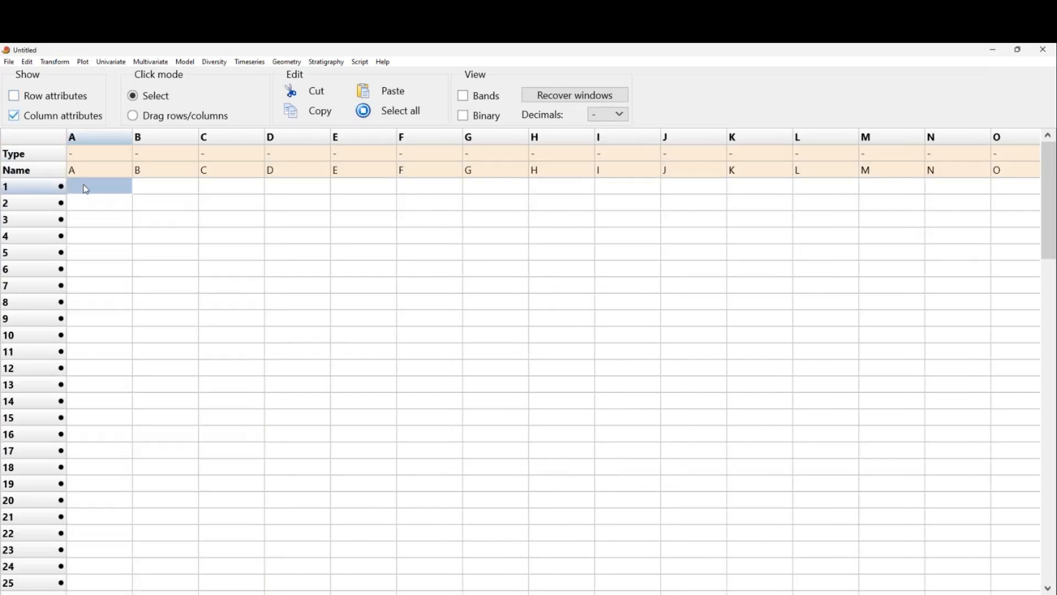
{"action": "left_click", "coordinate": [86, 174]}
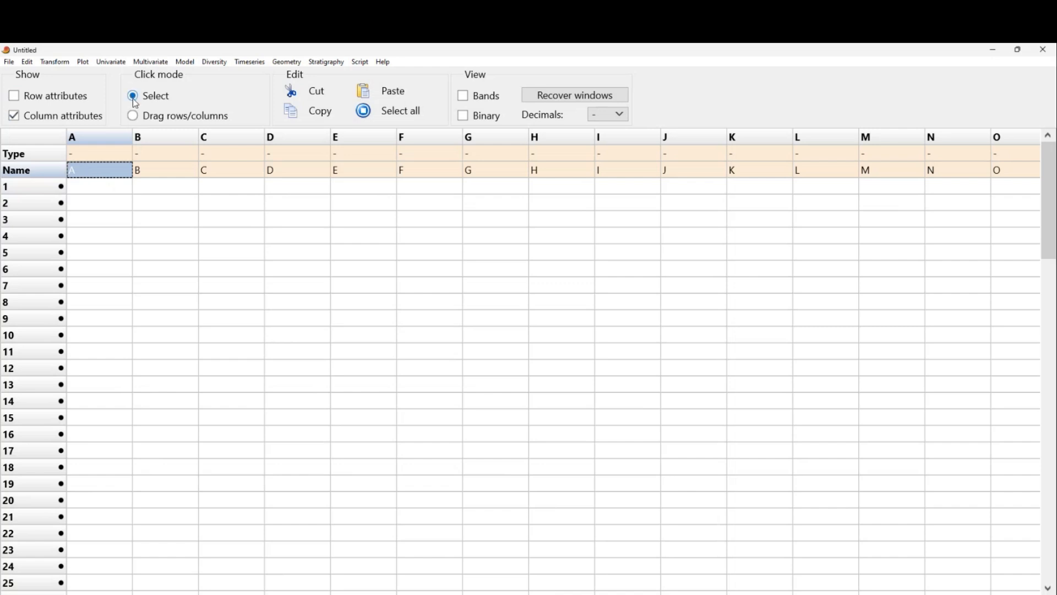
{"action": "left_click", "coordinate": [387, 92]}
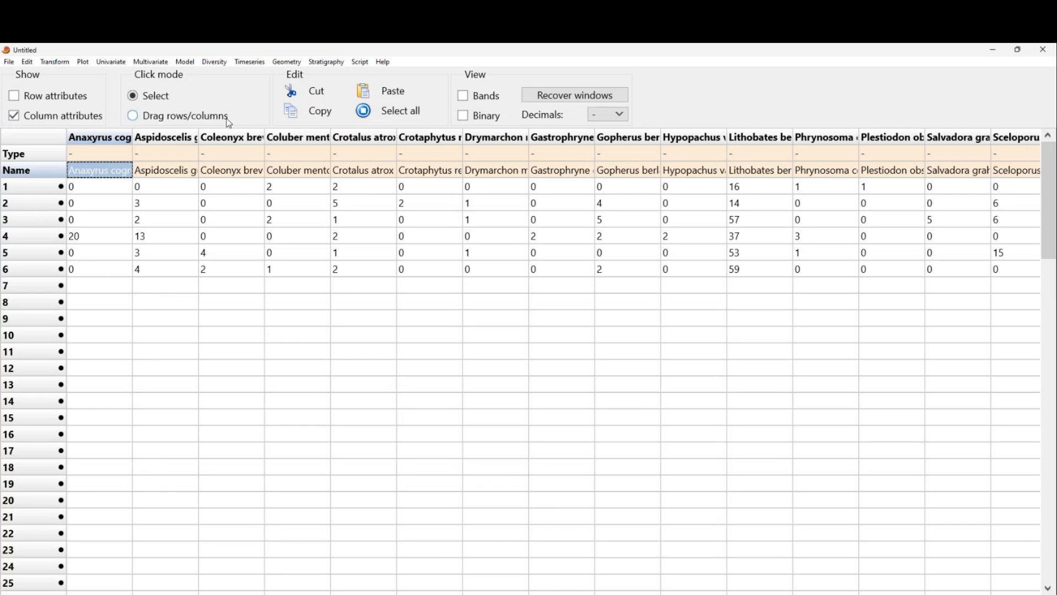
- Hide the column attributes and show the row attributes
{"action": "left_click", "coordinate": [14, 115]}
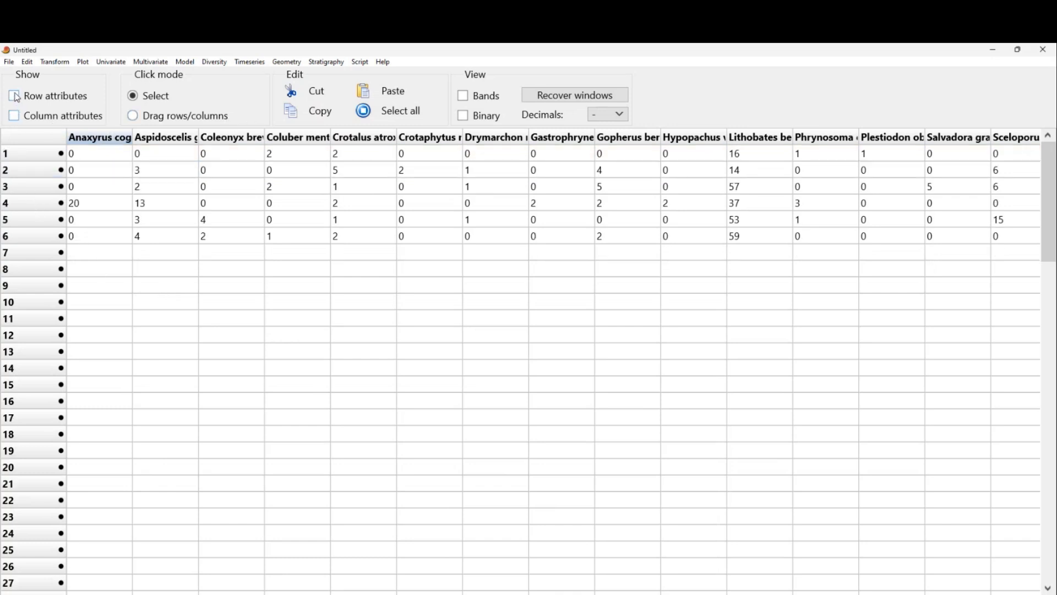
{"action": "left_click", "coordinate": [15, 96]}
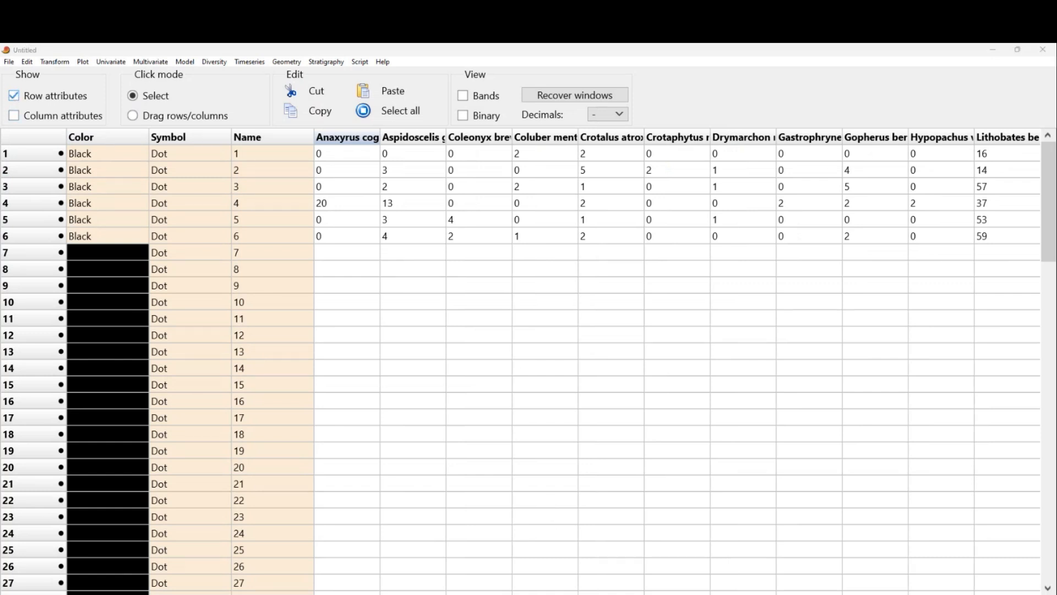
- Copy A1:A7, including the Sitios heading, from Excel and select the Name column of the row attributes in PAST
{"action": "key", "text": "alt+Tab"}
{"action": "left_click_drag", "start_coordinate": [27, 180], "coordinate": [28, 247]}
{"action": "right_click", "coordinate": [31, 234]}
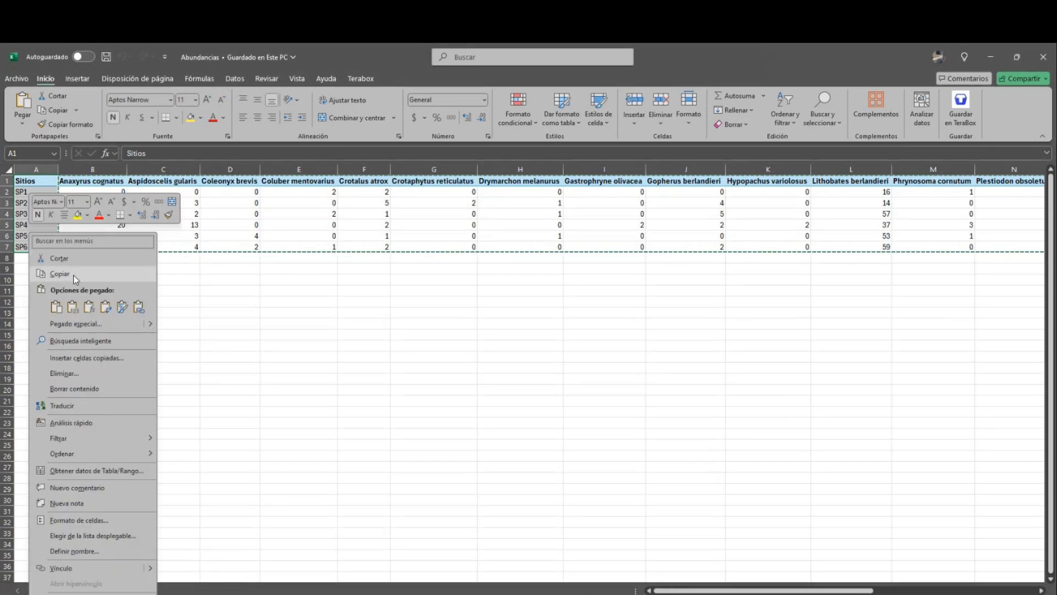
{"action": "left_click", "coordinate": [73, 274]}
{"action": "key", "text": "alt+Tab"}
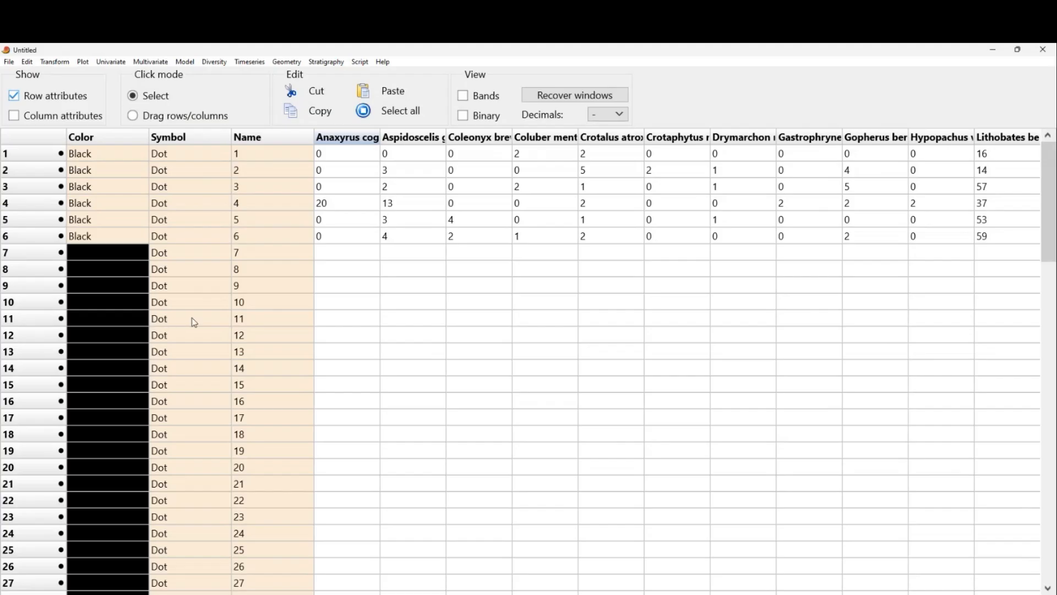
{"action": "left_click", "coordinate": [270, 141]}
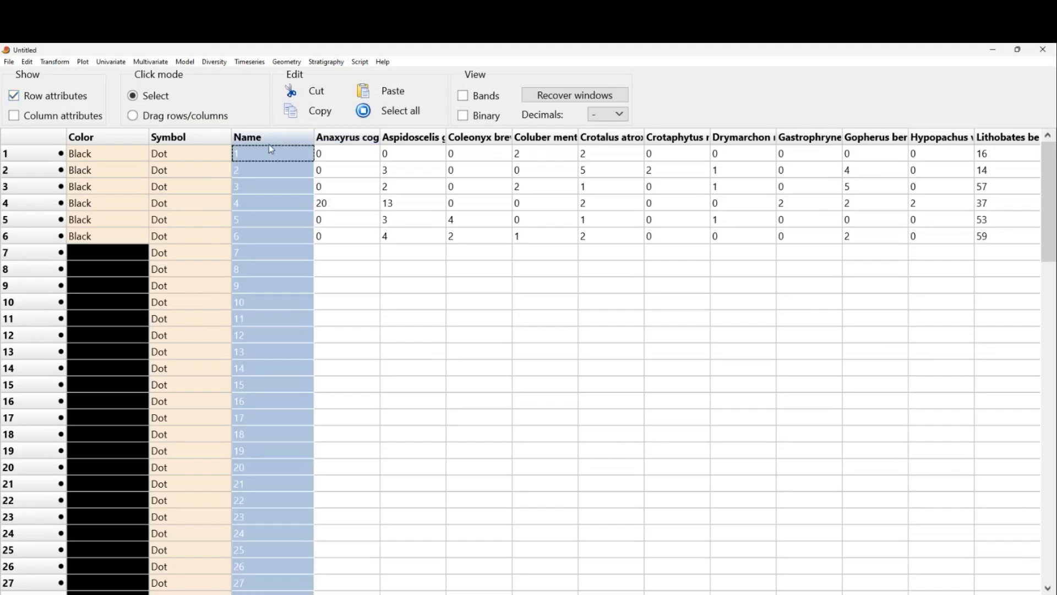
{"action": "left_click", "coordinate": [268, 154]}
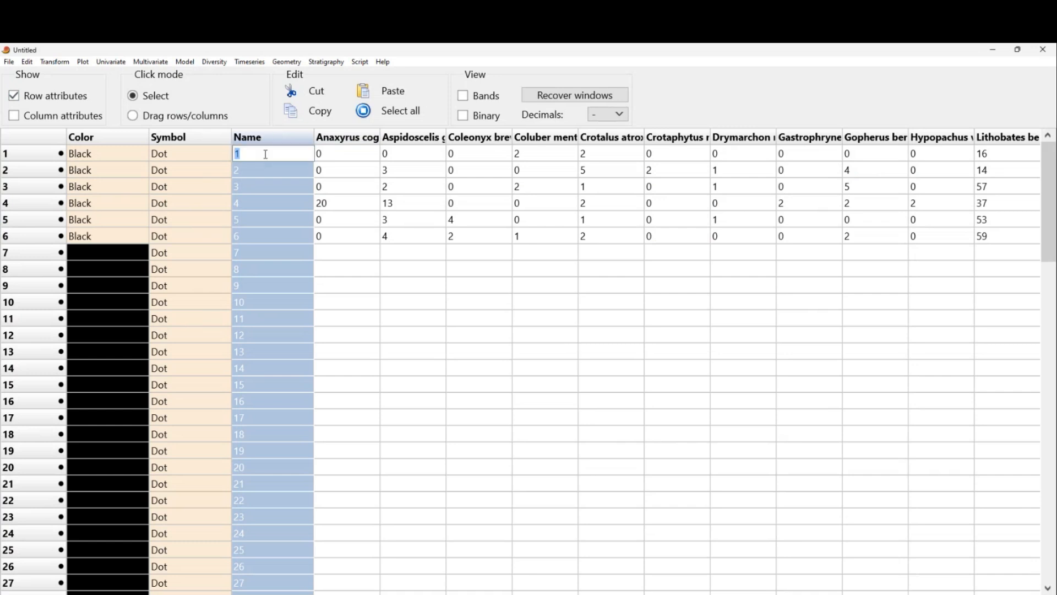
{"action": "key", "text": "Escape"}
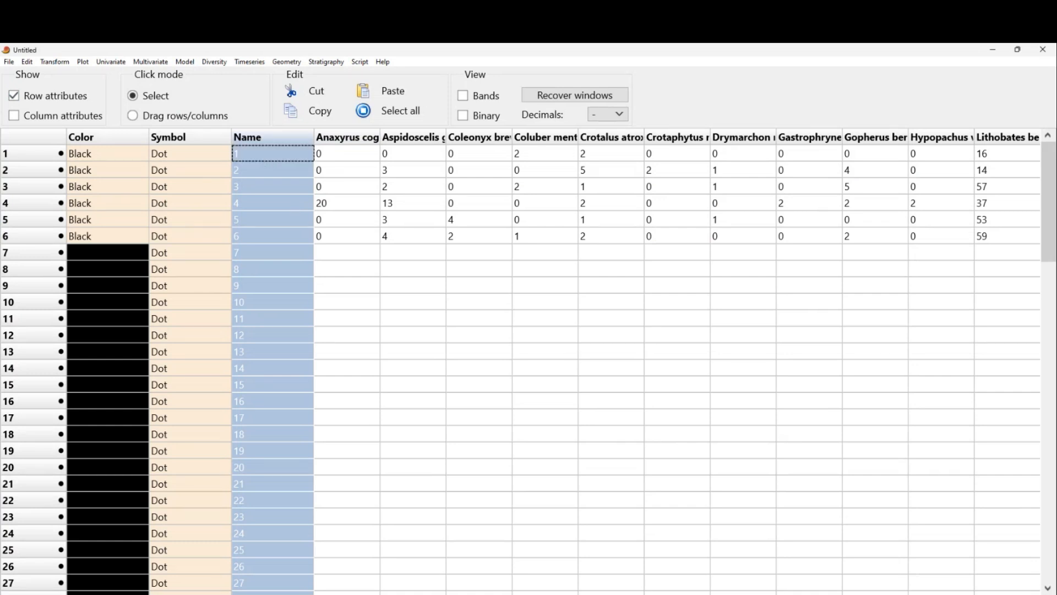
- Copy site names A2:A7 from Excel, paste them into the Name column of the row attributes in PAST, and hide the row attributes
{"action": "key", "text": "alt+Tab"}
{"action": "left_click_drag", "start_coordinate": [47, 192], "coordinate": [37, 247]}
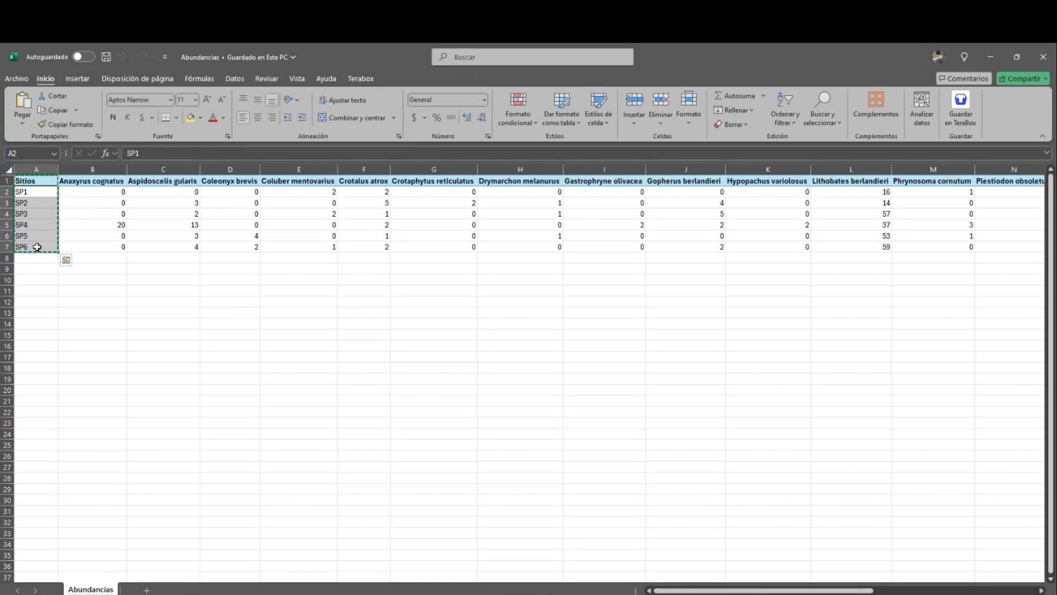
{"action": "right_click", "coordinate": [37, 248]}
{"action": "left_click", "coordinate": [72, 275]}
{"action": "mouse_move", "coordinate": [432, 594]}
{"action": "key", "text": "alt+Tab"}
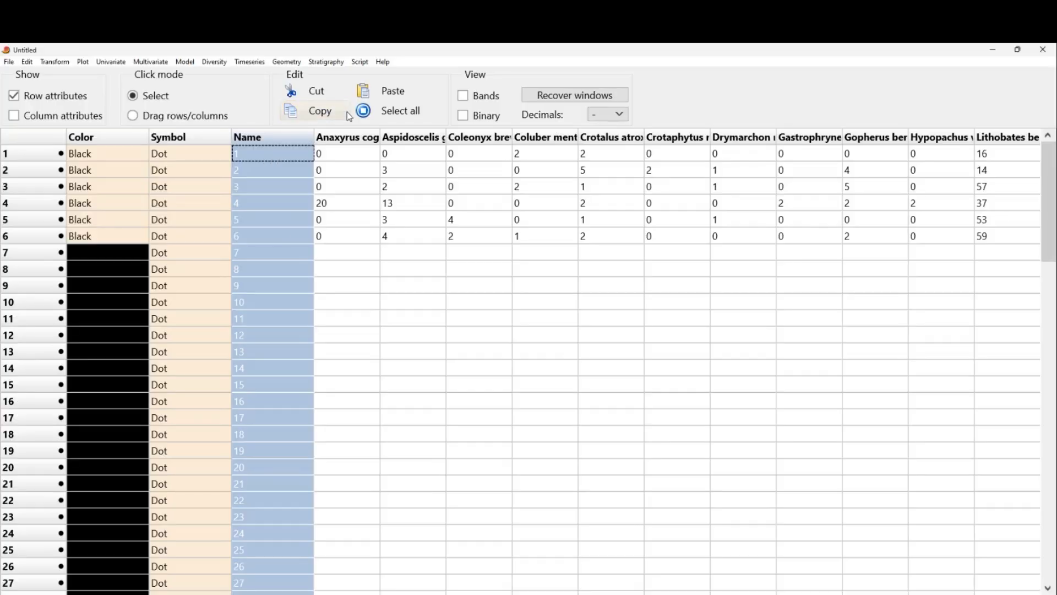
{"action": "left_click", "coordinate": [394, 92]}
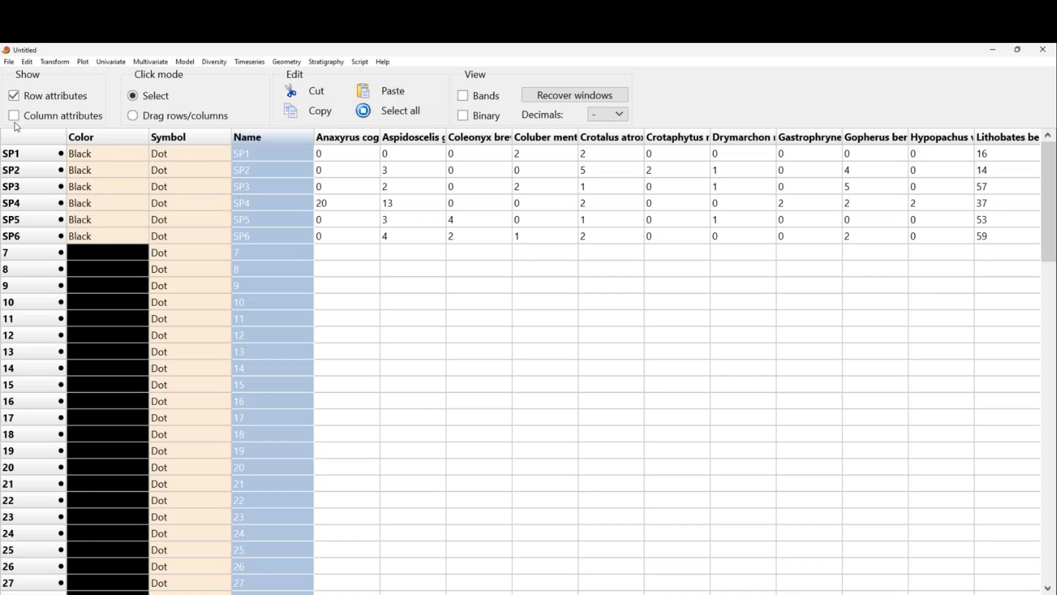
{"action": "left_click", "coordinate": [14, 99]}
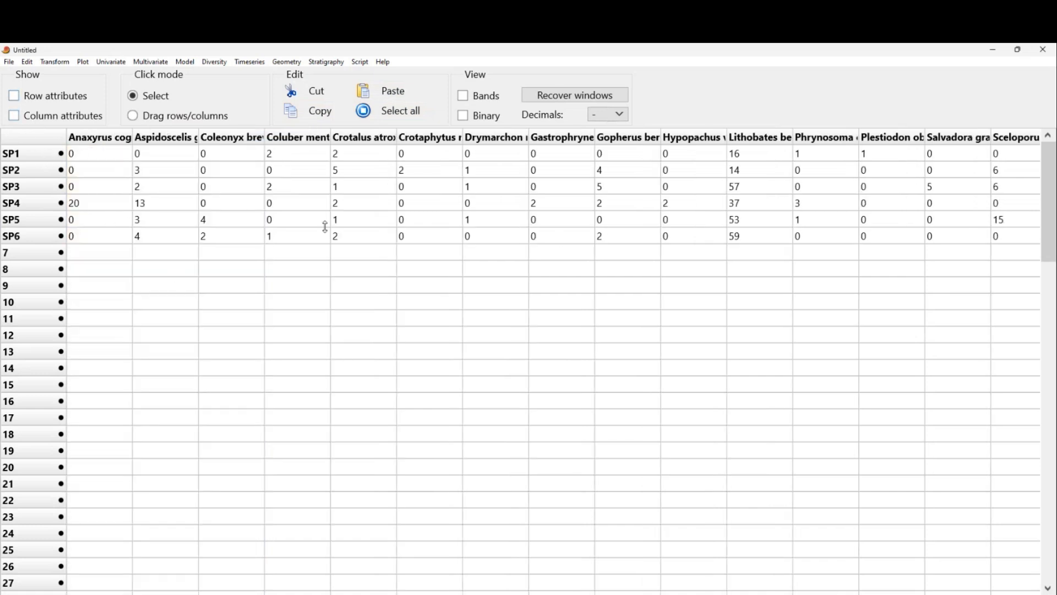
- Examine the species columns and site rows of the imported table through to the last species
{"action": "left_click", "coordinate": [94, 137]}
{"action": "left_click", "coordinate": [144, 138]}
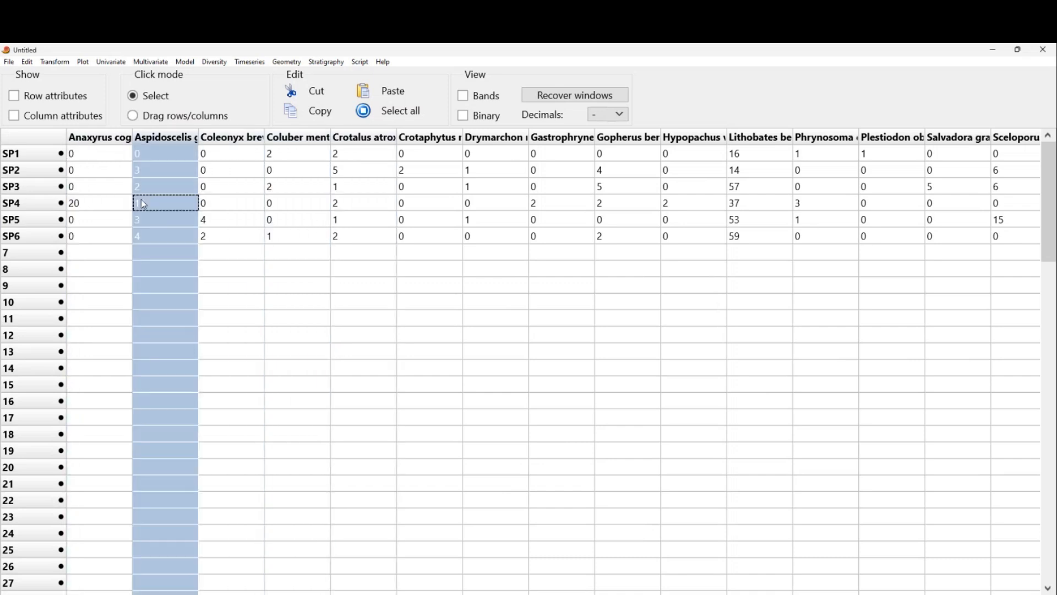
{"action": "left_click_drag", "start_coordinate": [141, 201], "coordinate": [90, 147]}
{"action": "left_click", "coordinate": [91, 137]}
{"action": "double_click", "coordinate": [84, 158]}
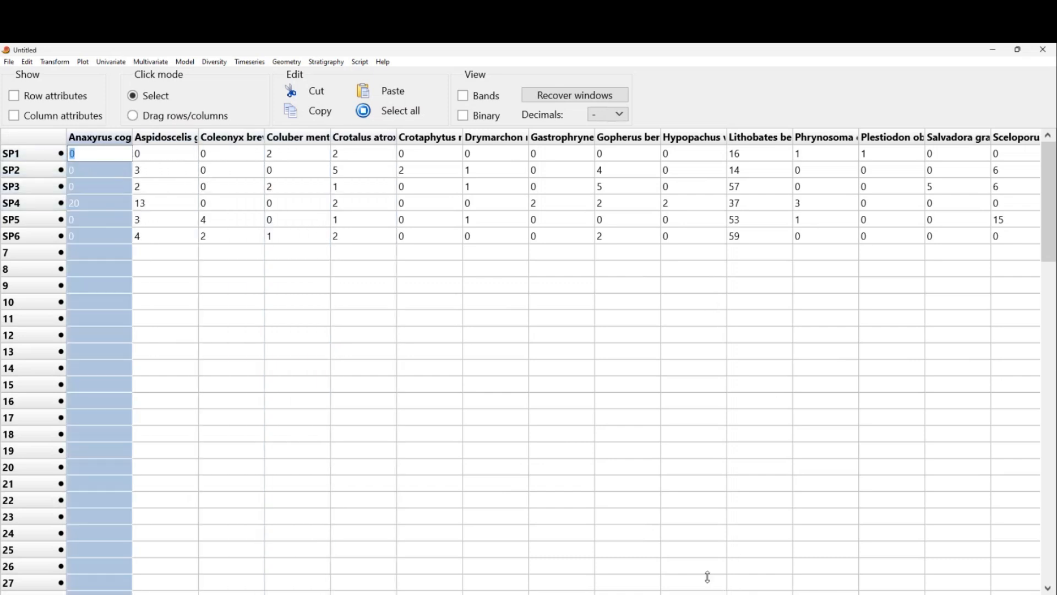
{"action": "left_click_drag", "start_coordinate": [539, 593], "coordinate": [919, 593]}
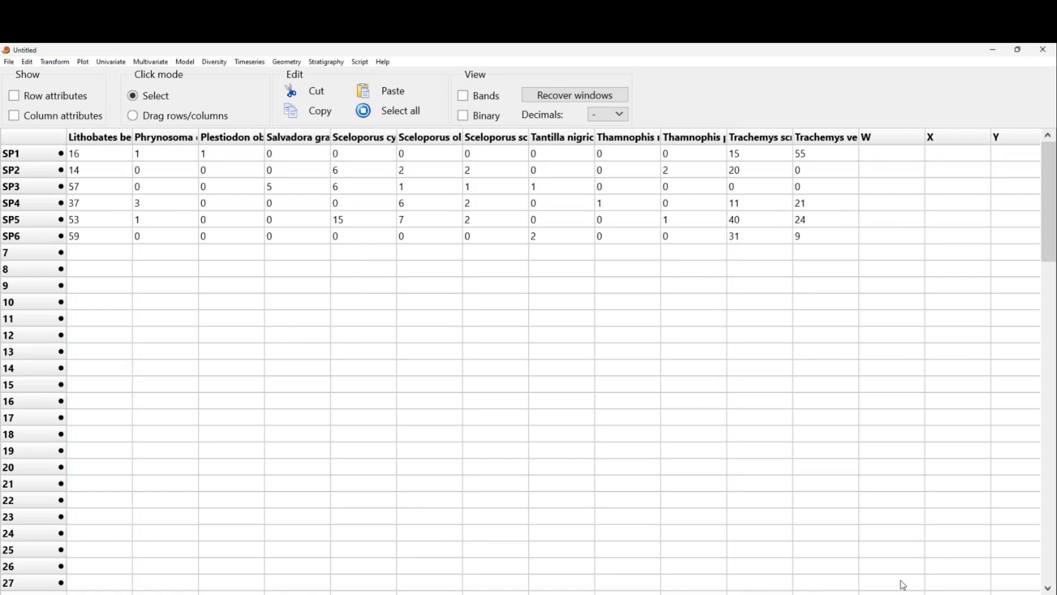
{"action": "left_click_drag", "start_coordinate": [820, 241], "coordinate": [627, 220]}
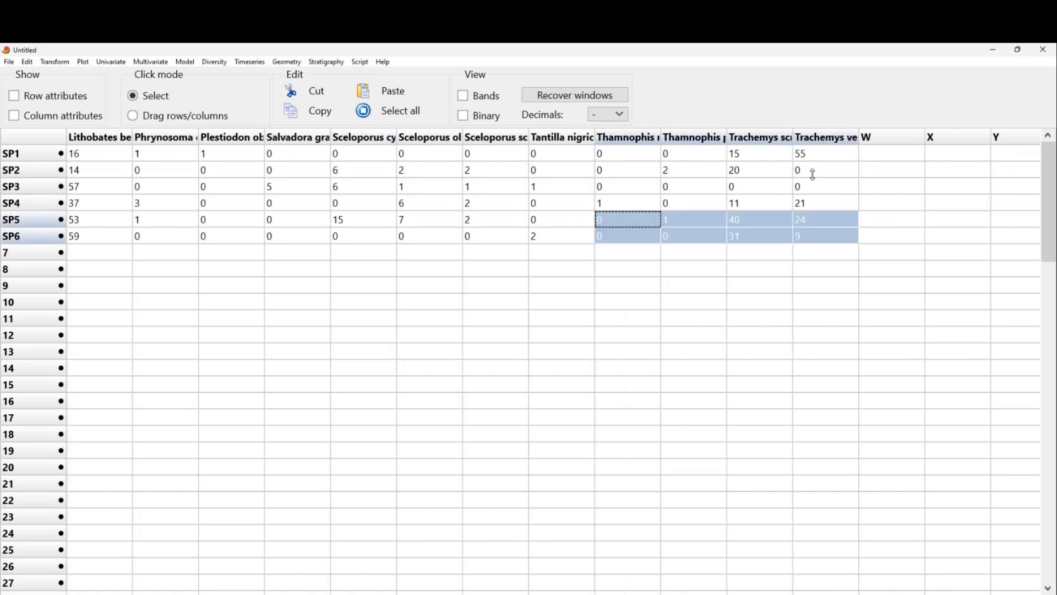
{"action": "left_click", "coordinate": [408, 112]}
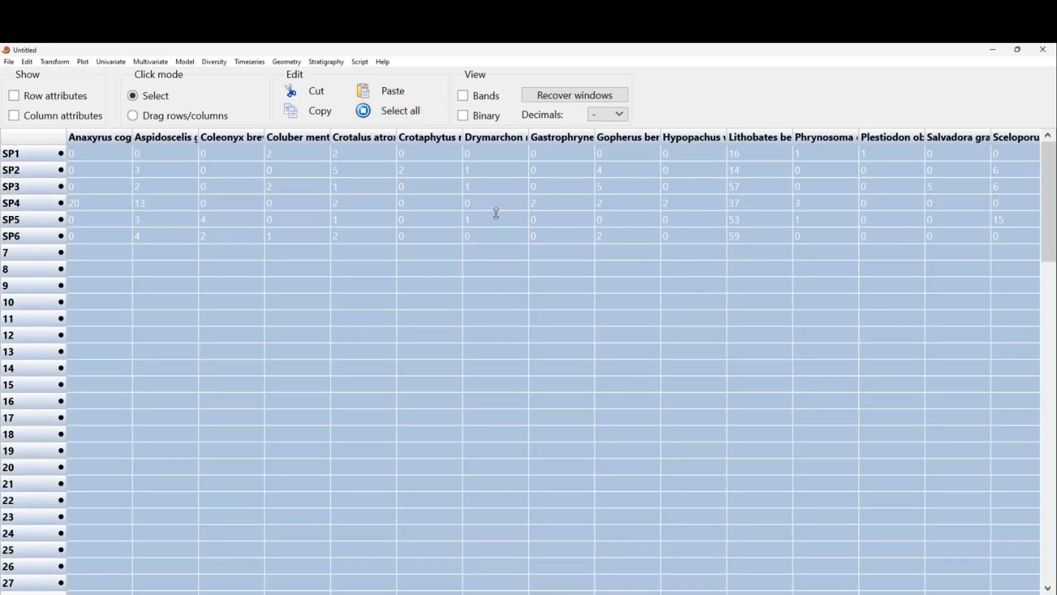
{"action": "left_click", "coordinate": [185, 258]}
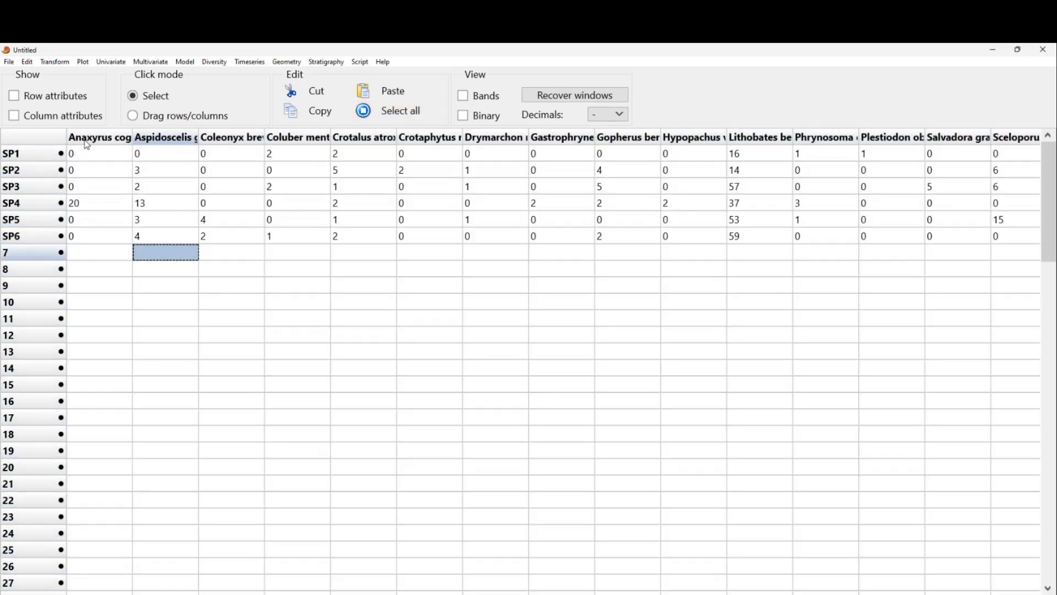
- Select the abundances of SP1 to SP6 for all species columns and try to plot them as a pie chart
{"action": "left_click_drag", "start_coordinate": [99, 148], "coordinate": [680, 237]}
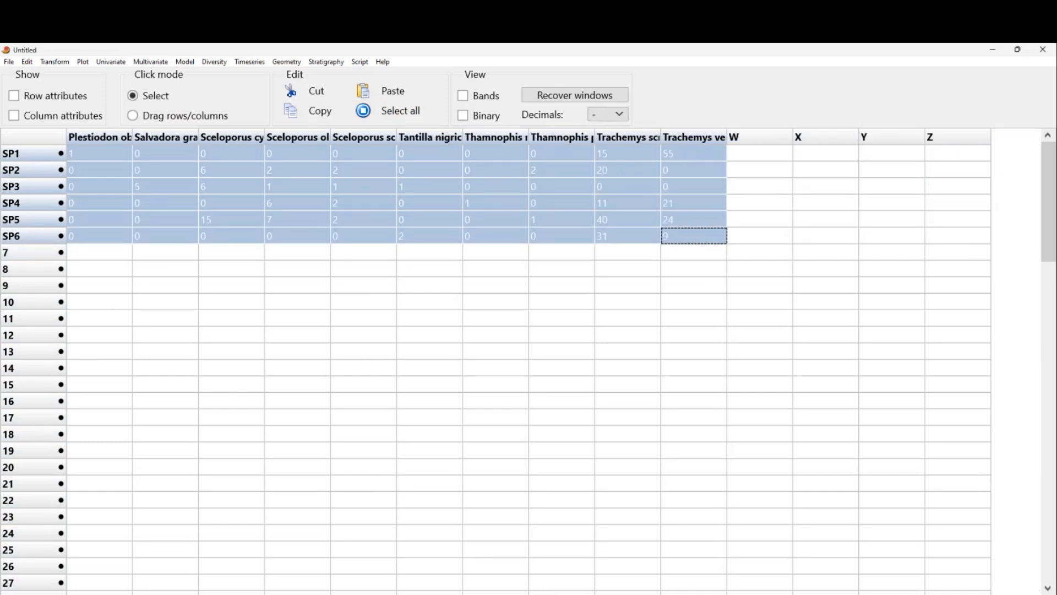
{"action": "left_click_drag", "start_coordinate": [495, 593], "coordinate": [32, 585]}
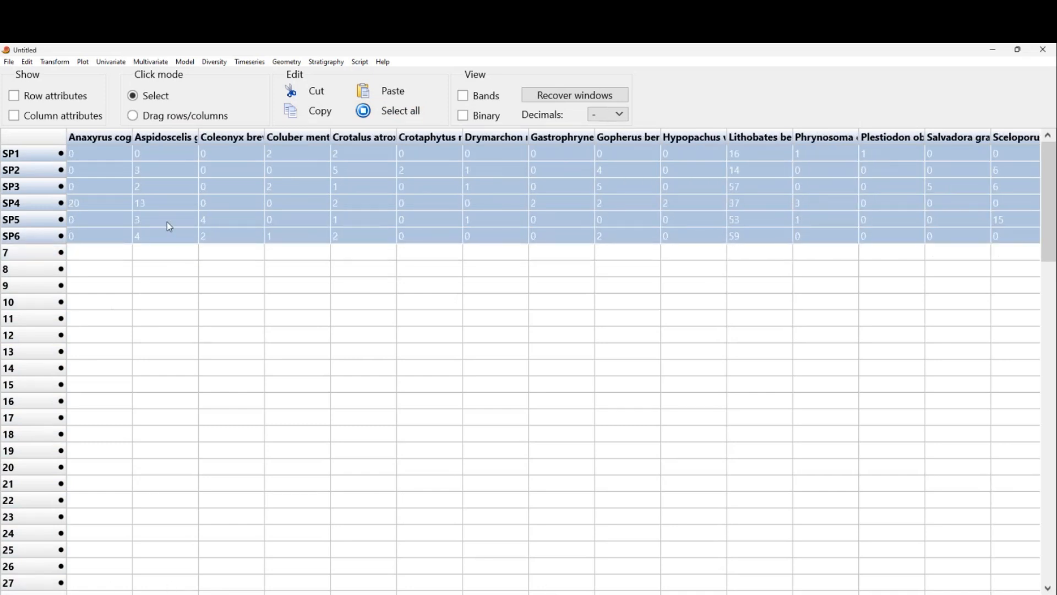
{"action": "left_click", "coordinate": [82, 63]}
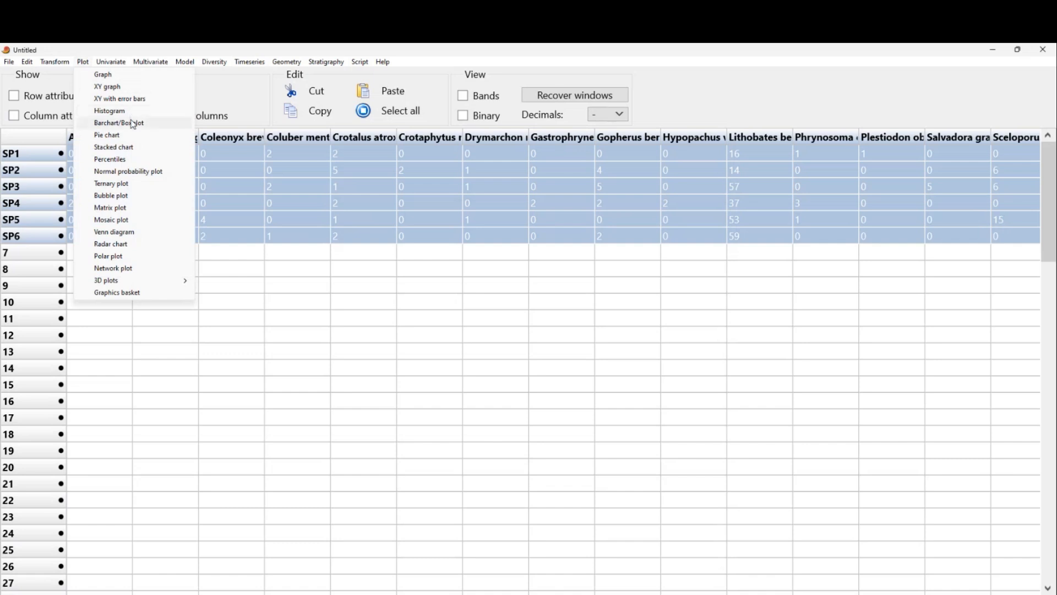
{"action": "left_click", "coordinate": [134, 137]}
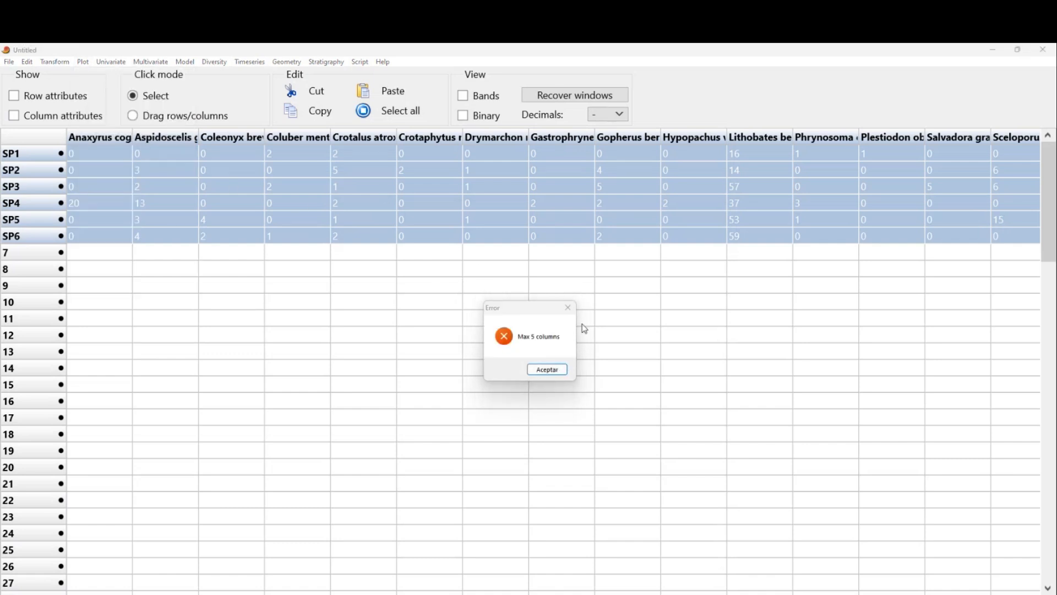
{"action": "left_click", "coordinate": [567, 306]}
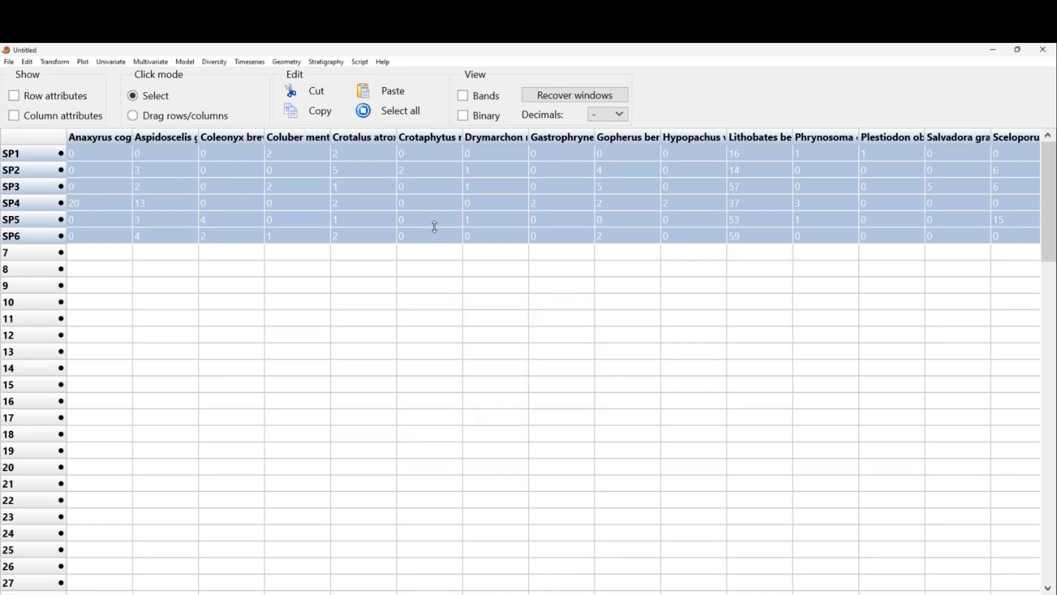
- Plot the selected abundances with the Graph command and move the graph window over the middle of the table
{"action": "left_click", "coordinate": [87, 61]}
{"action": "left_click", "coordinate": [105, 75]}
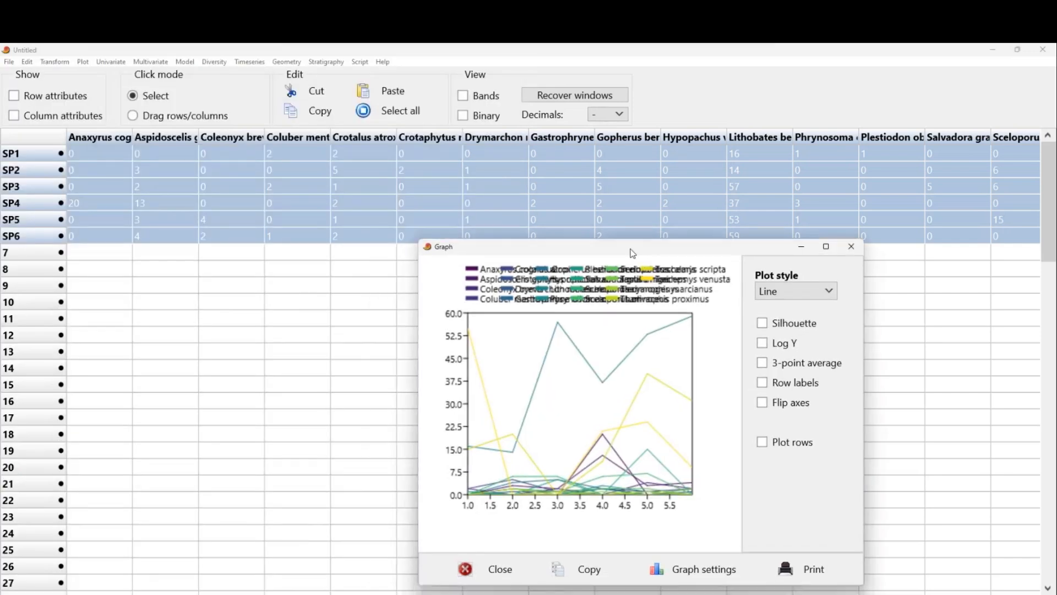
{"action": "left_click_drag", "start_coordinate": [632, 250], "coordinate": [538, 203]}
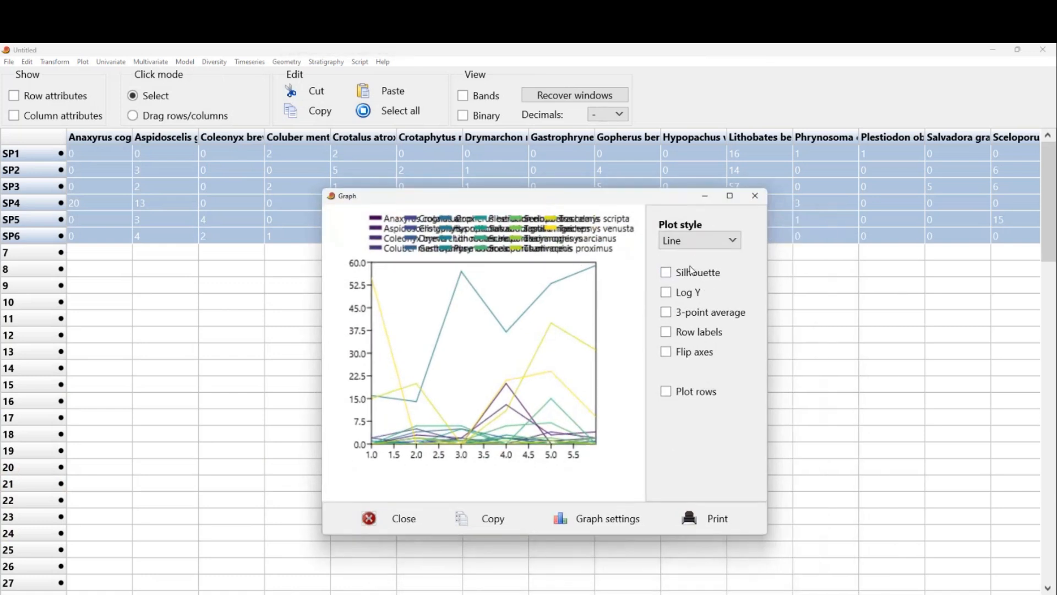
- Try the Points and Line+points plot styles on the graph, and set the style to Barchart
{"action": "left_click", "coordinate": [703, 246]}
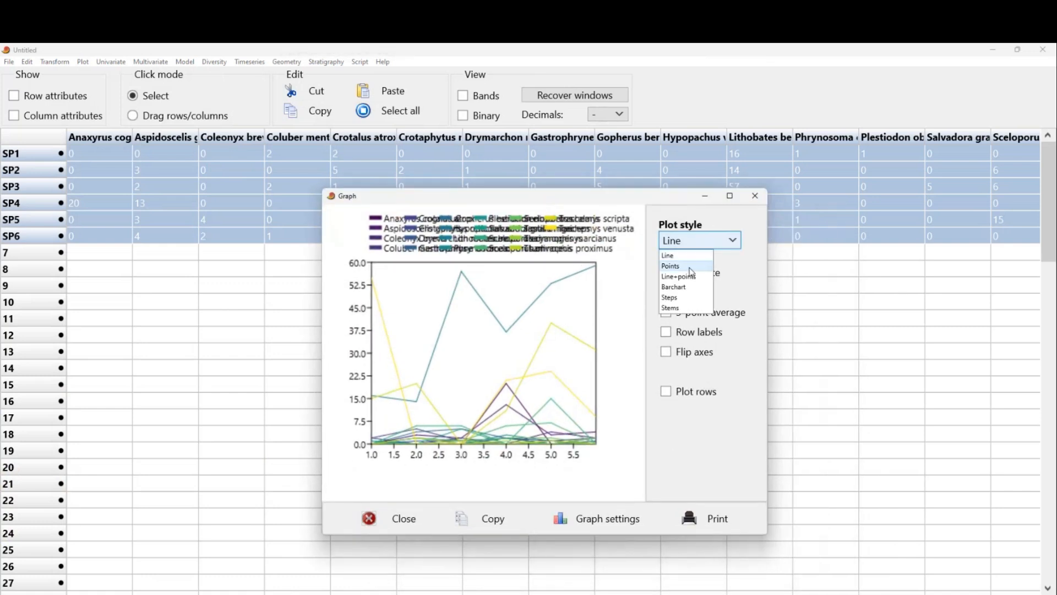
{"action": "left_click", "coordinate": [691, 266]}
{"action": "left_click", "coordinate": [691, 247]}
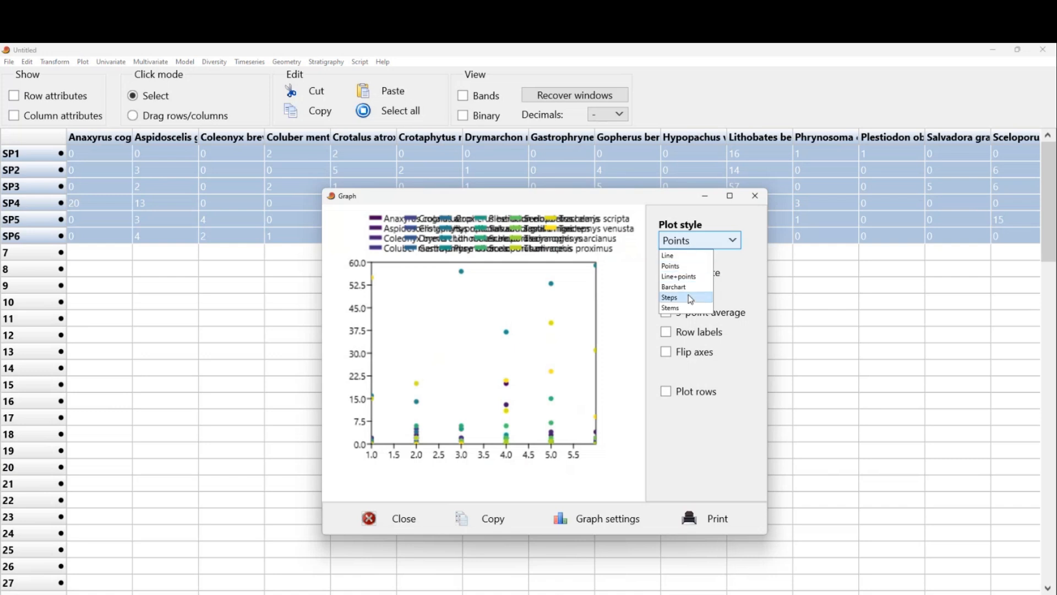
{"action": "left_click", "coordinate": [688, 276]}
{"action": "left_click", "coordinate": [693, 247]}
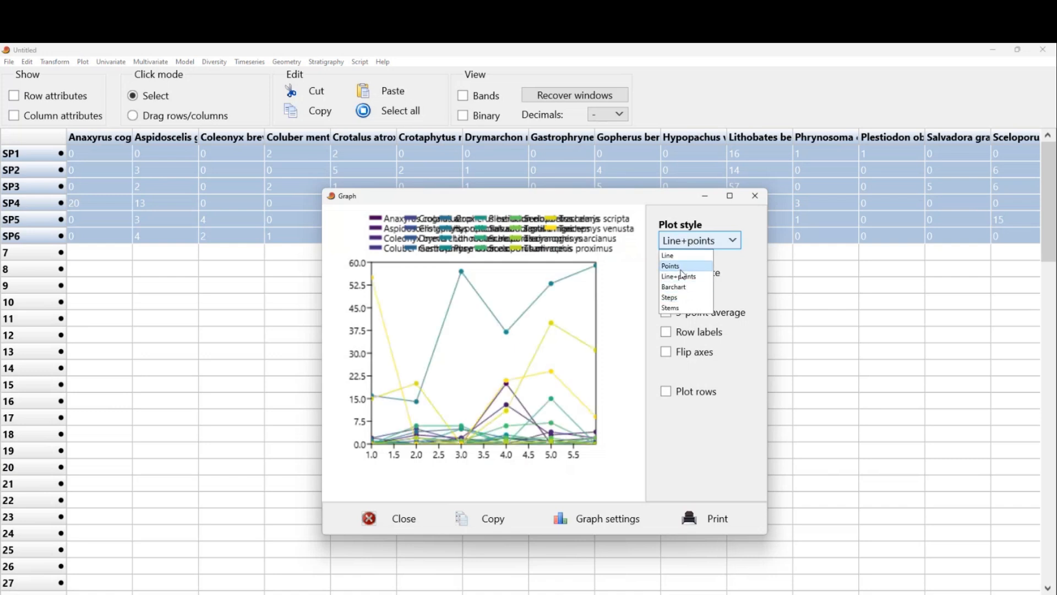
{"action": "left_click", "coordinate": [684, 287]}
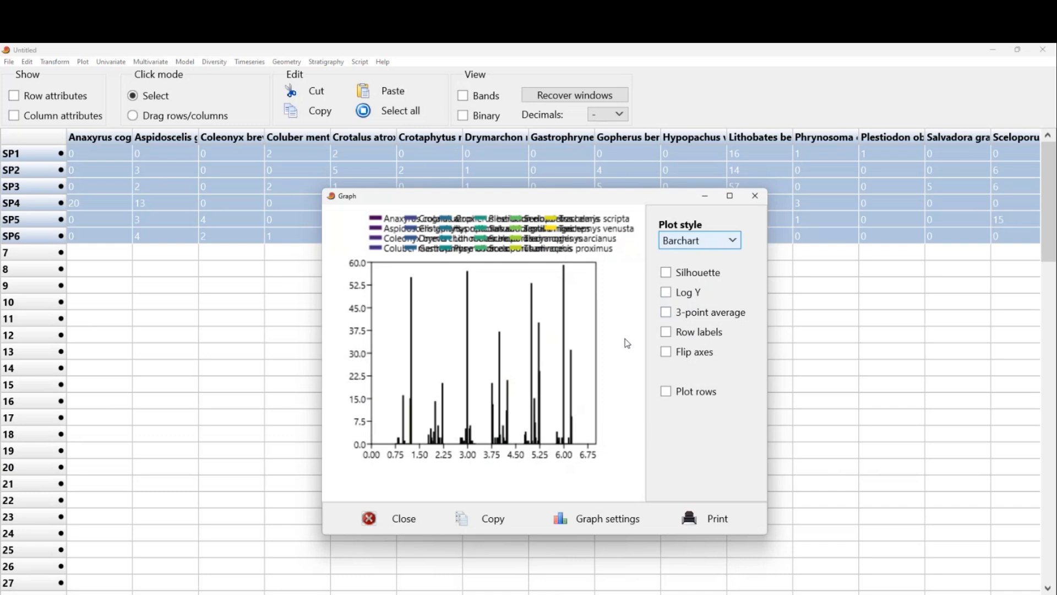
- Try the Log Y and Flip axes options on the bar chart, turning each one off again
{"action": "left_click", "coordinate": [666, 293]}
{"action": "left_click", "coordinate": [668, 293]}
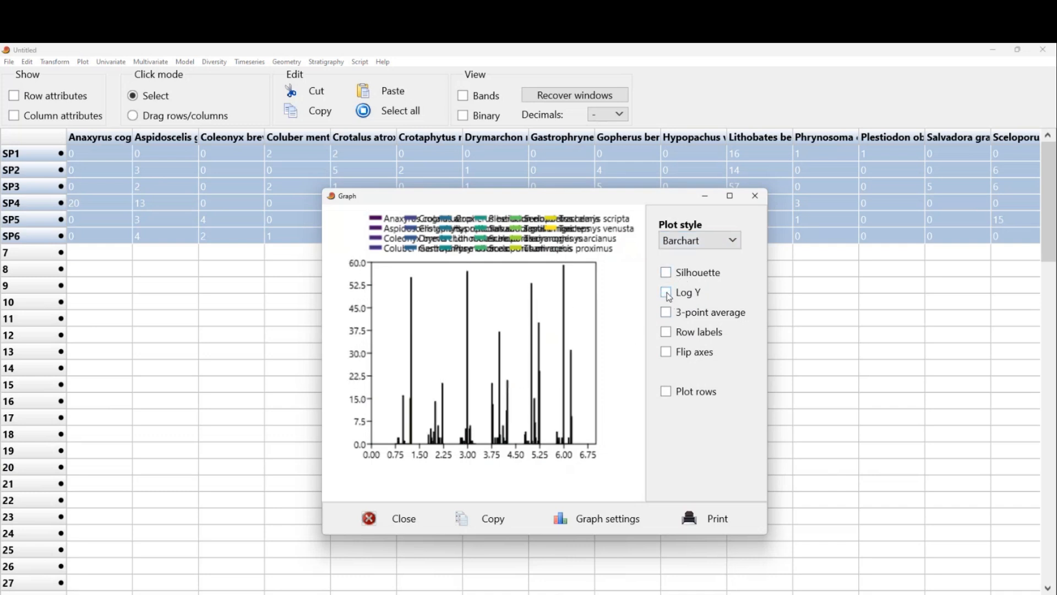
{"action": "left_click", "coordinate": [667, 355]}
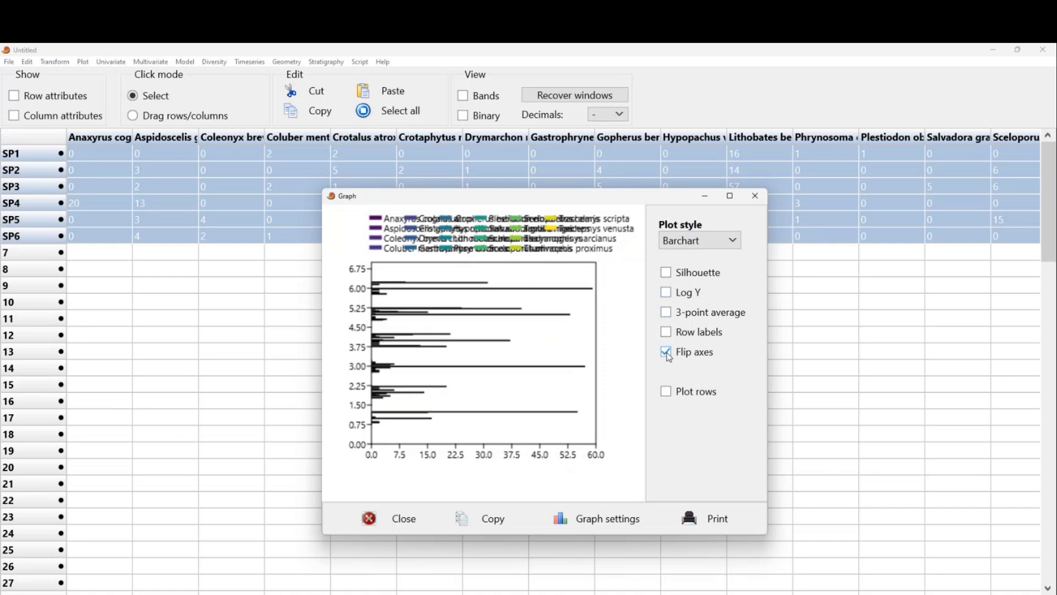
{"action": "left_click", "coordinate": [668, 355]}
- Compare the bar chart with Plot rows on and off, leave it on, and try the Silhouette option
{"action": "left_click", "coordinate": [667, 392]}
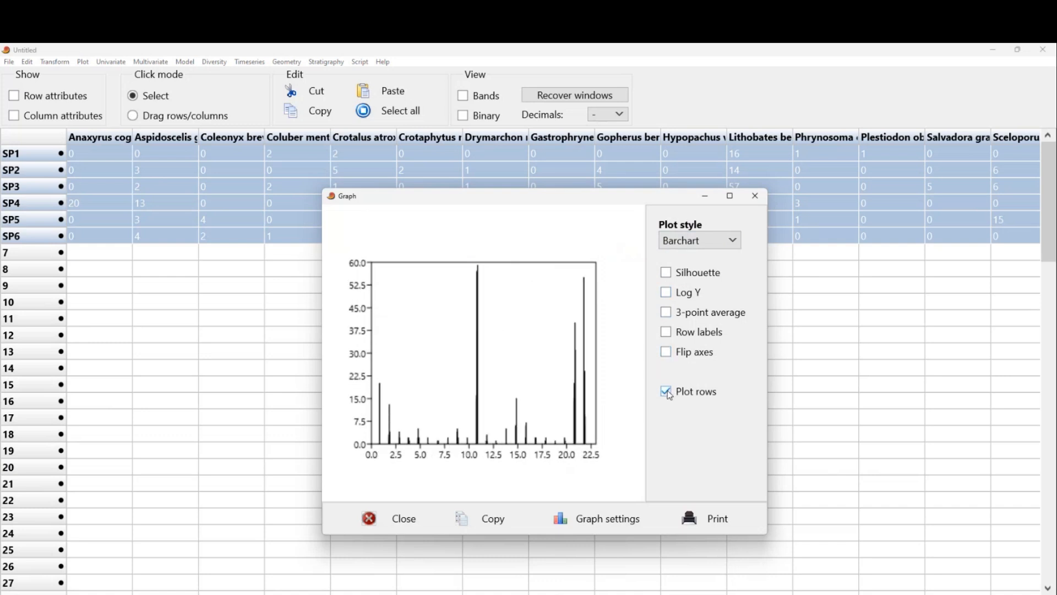
{"action": "left_click", "coordinate": [667, 392]}
{"action": "left_click", "coordinate": [667, 394]}
{"action": "left_click", "coordinate": [667, 392]}
{"action": "left_click", "coordinate": [667, 392]}
{"action": "left_click", "coordinate": [666, 392]}
{"action": "left_click", "coordinate": [667, 392]}
{"action": "left_click", "coordinate": [671, 271]}
- Try the Steps and Stems plot styles, turn off Plot rows for the Stems plot, and close the graph
{"action": "left_click", "coordinate": [721, 242]}
{"action": "left_click", "coordinate": [679, 299]}
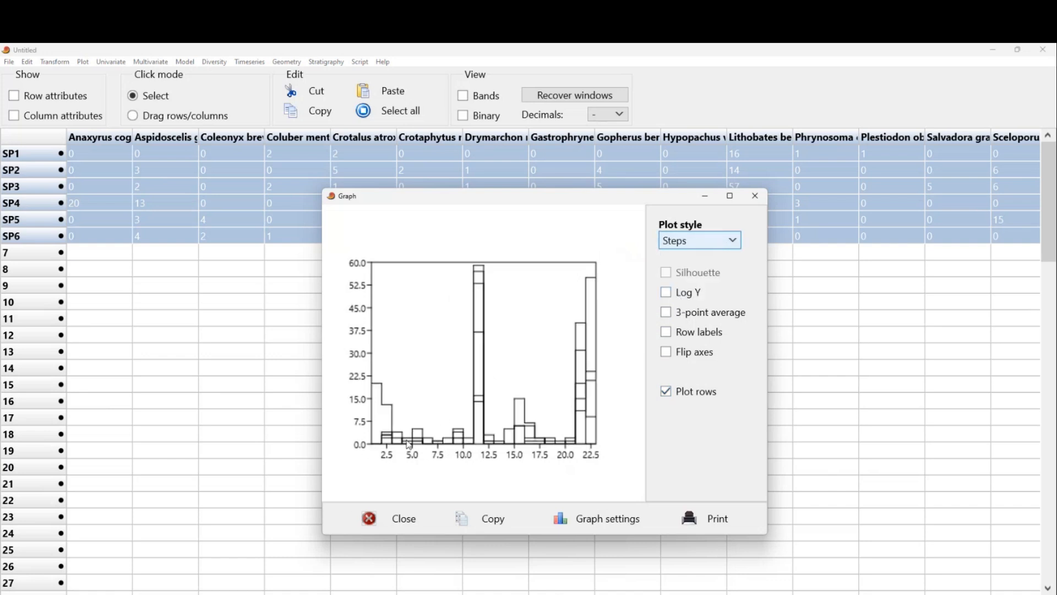
{"action": "left_click", "coordinate": [717, 243]}
{"action": "left_click", "coordinate": [688, 311]}
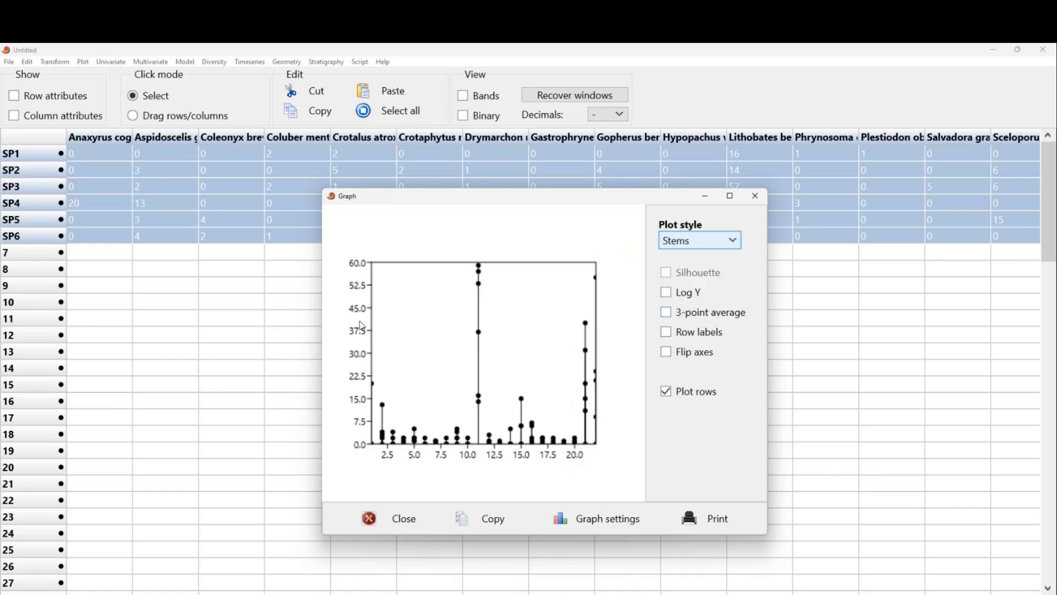
{"action": "left_click", "coordinate": [667, 391]}
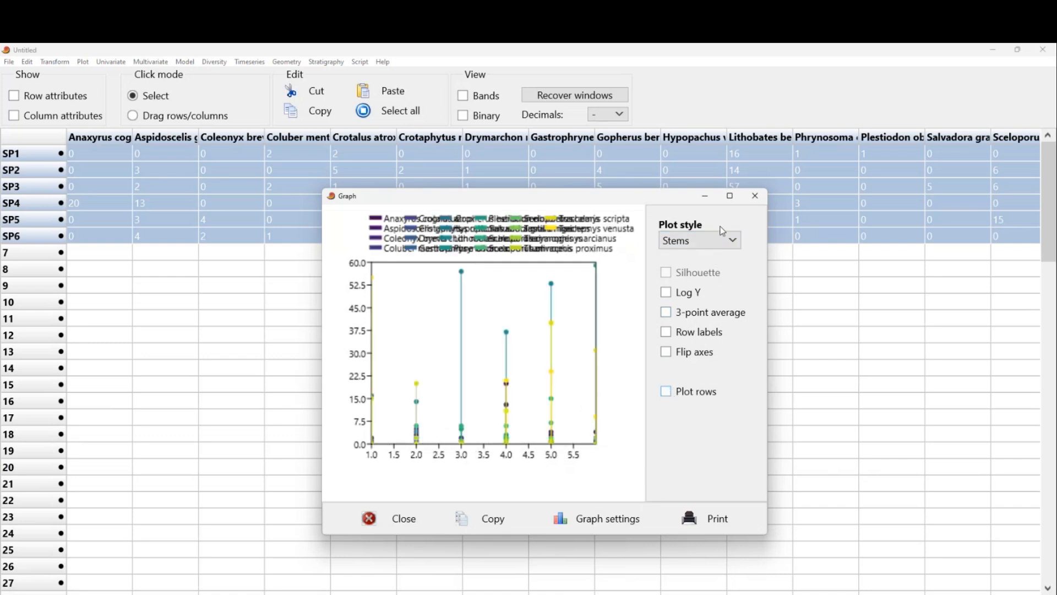
{"action": "left_click", "coordinate": [756, 197]}
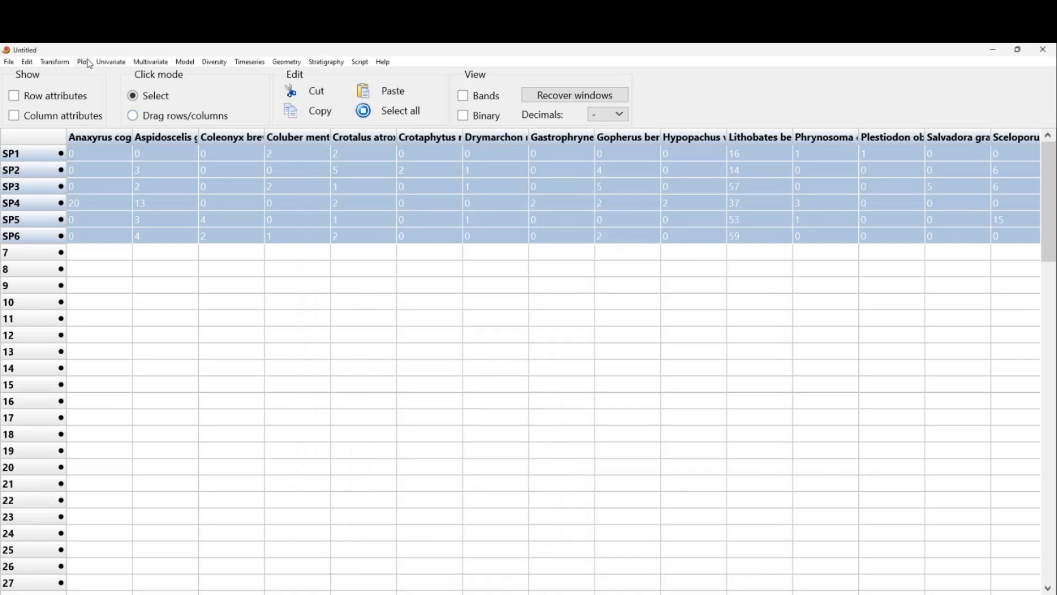
- Try to plot the selected abundances as an XY graph with error bars
{"action": "left_click", "coordinate": [88, 63]}
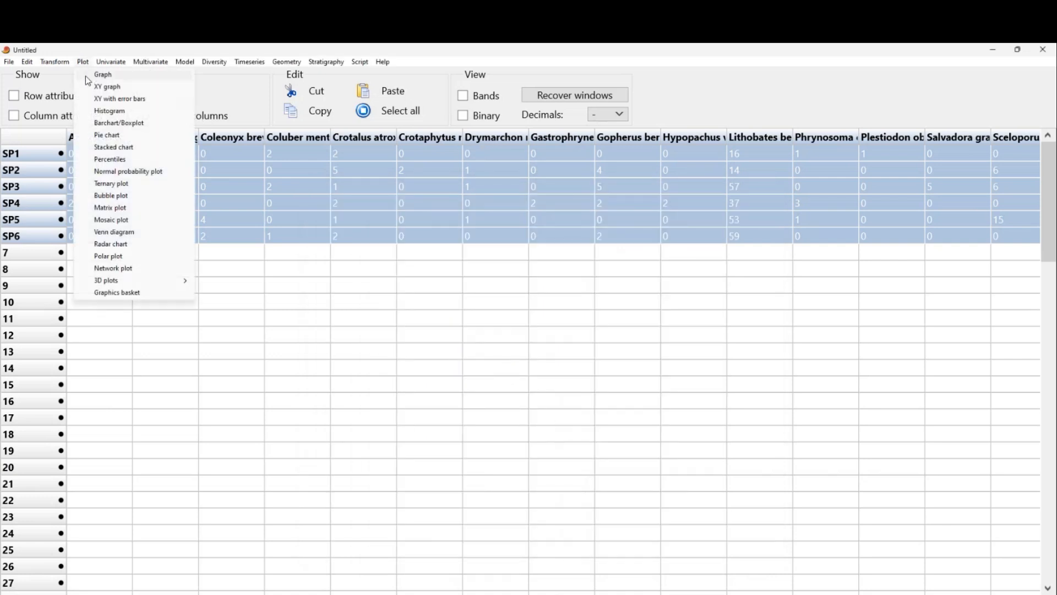
{"action": "left_click", "coordinate": [103, 99]}
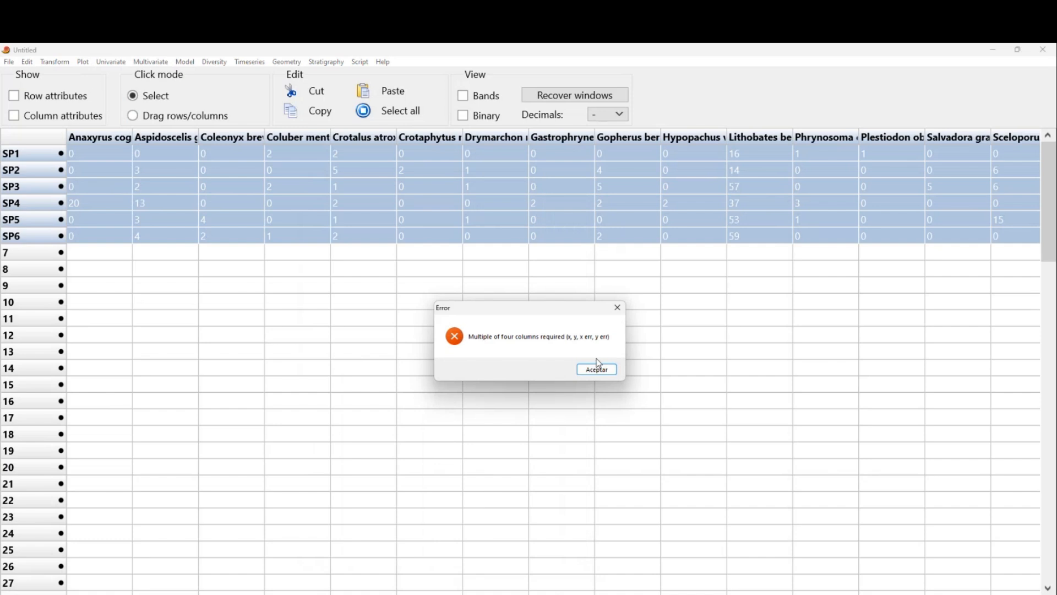
{"action": "left_click", "coordinate": [617, 307]}
- Plot a histogram of the selected abundances and preview the 95% confidence option, turning it off again
{"action": "left_click", "coordinate": [83, 62]}
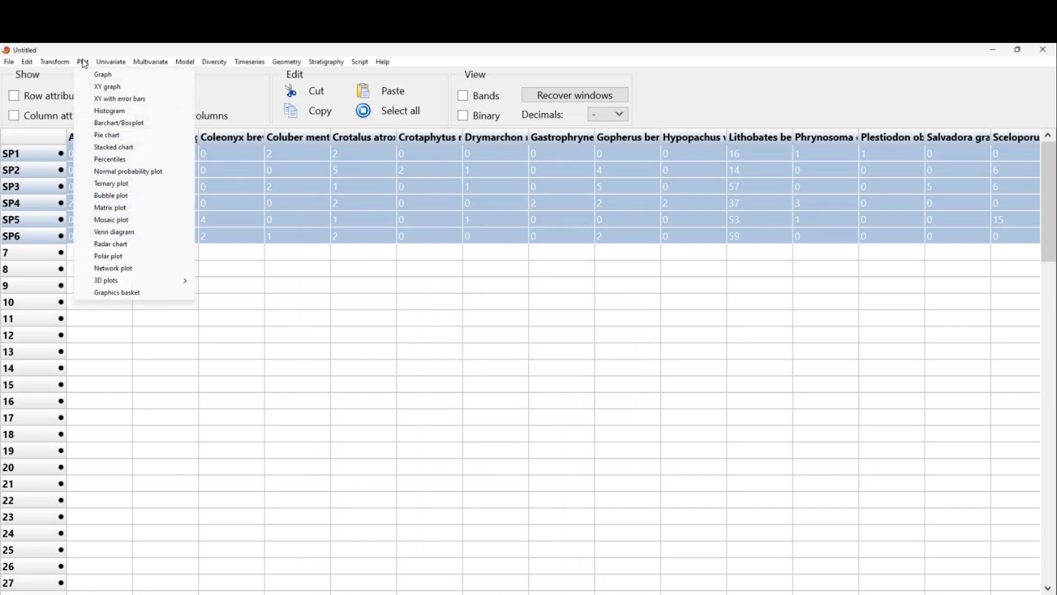
{"action": "left_click", "coordinate": [136, 112]}
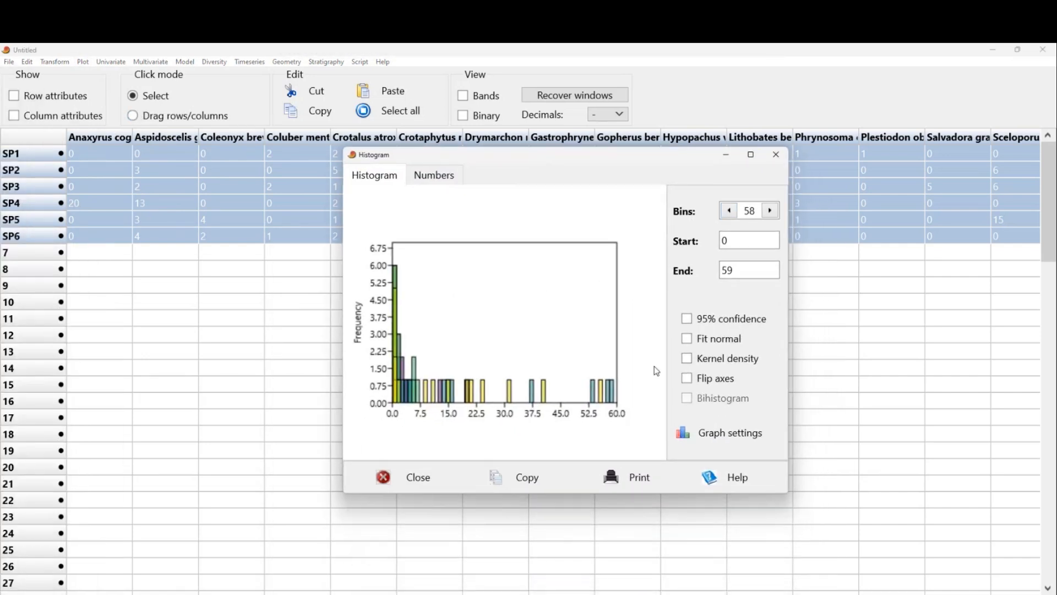
{"action": "left_click", "coordinate": [687, 319]}
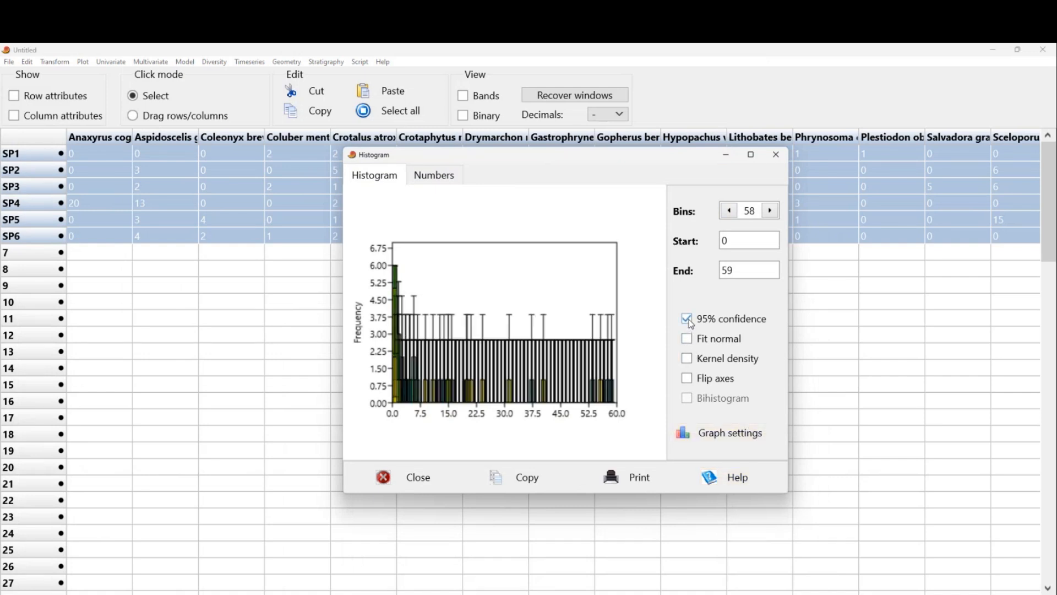
{"action": "left_click", "coordinate": [691, 321]}
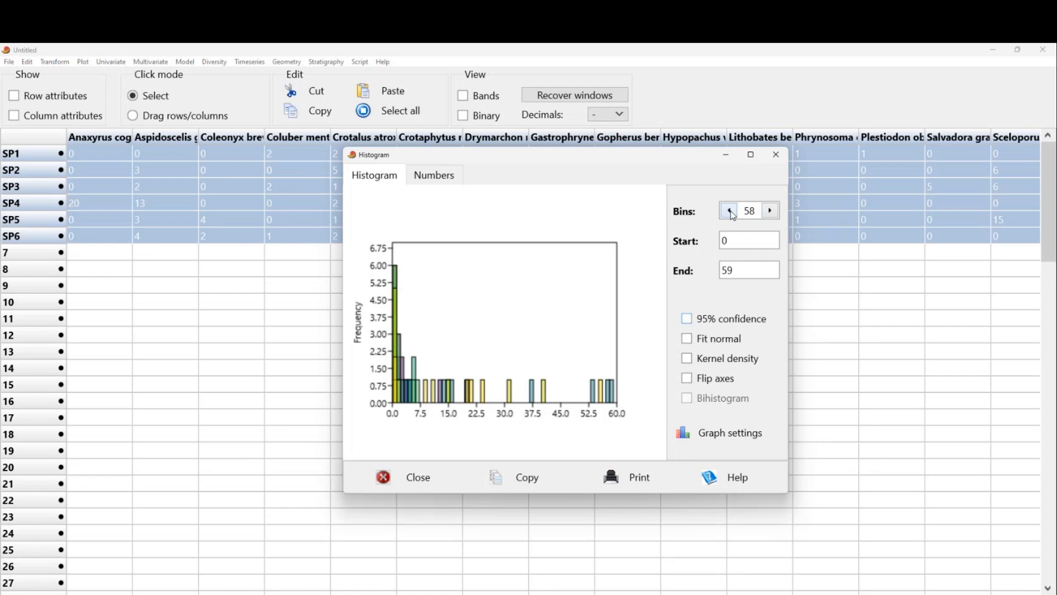
- Adjust the number of histogram bins to 56
{"action": "left_click", "coordinate": [730, 211]}
{"action": "left_click", "coordinate": [730, 210]}
{"action": "left_click", "coordinate": [730, 211]}
{"action": "left_click", "coordinate": [769, 210]}
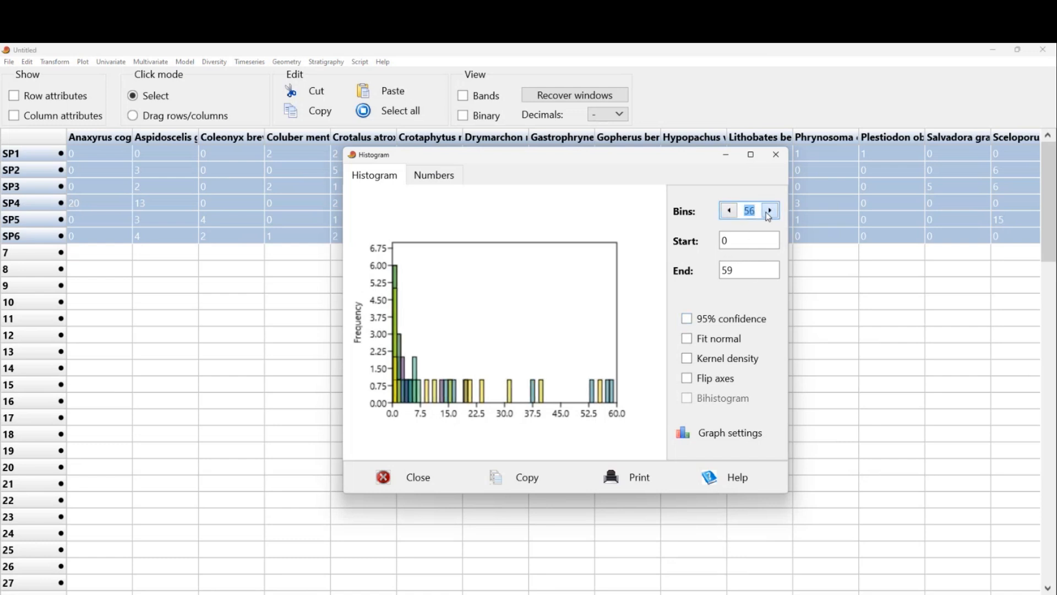
- Set the number of histogram bins to 57 and copy the histogram's table of numbers
{"action": "left_click", "coordinate": [770, 211]}
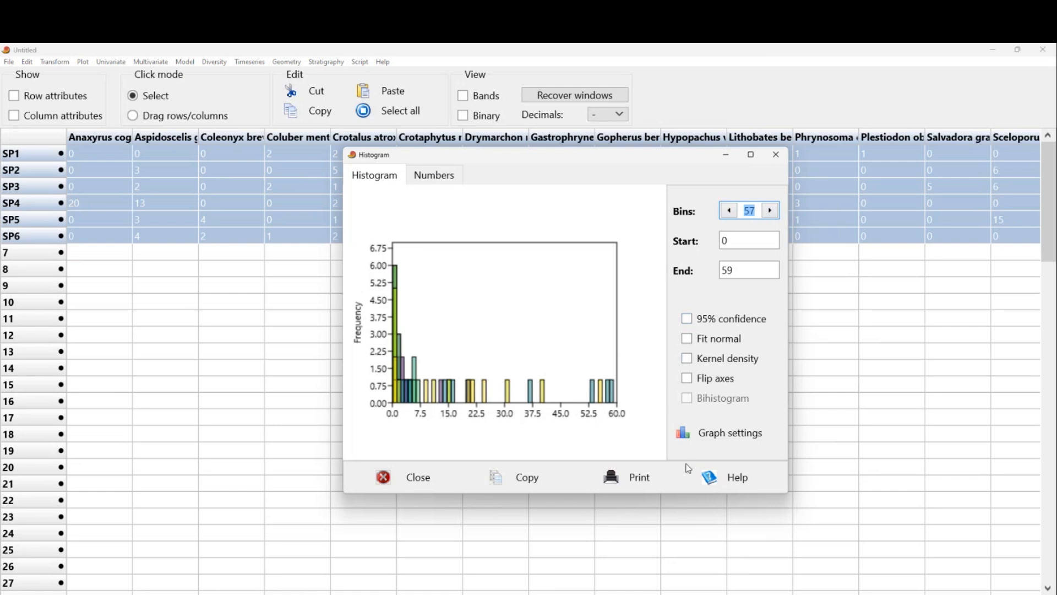
{"action": "left_click", "coordinate": [429, 176]}
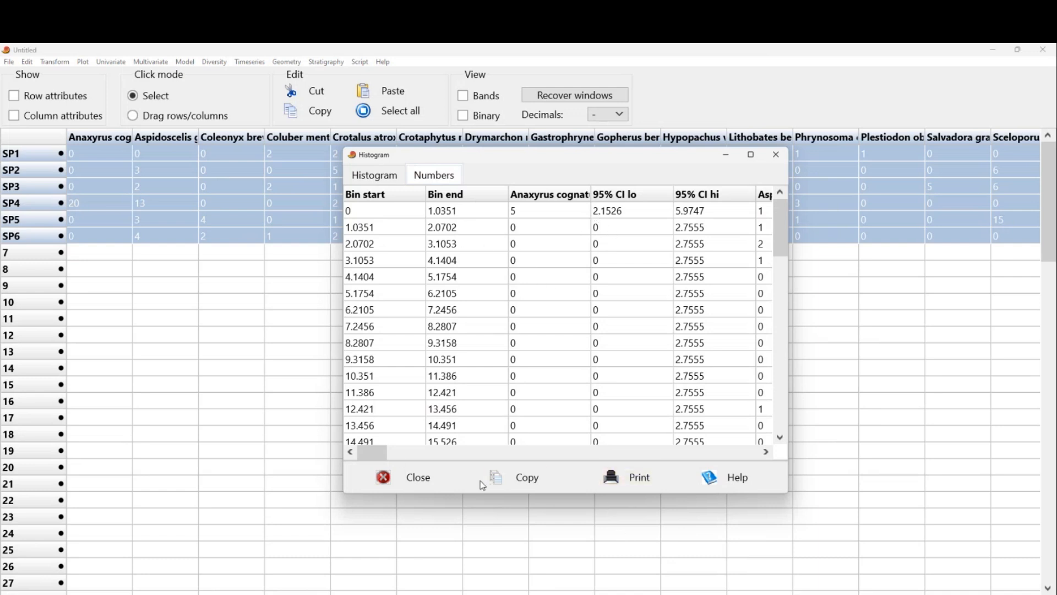
{"action": "left_click_drag", "start_coordinate": [385, 458], "coordinate": [405, 447]}
{"action": "left_click", "coordinate": [527, 482]}
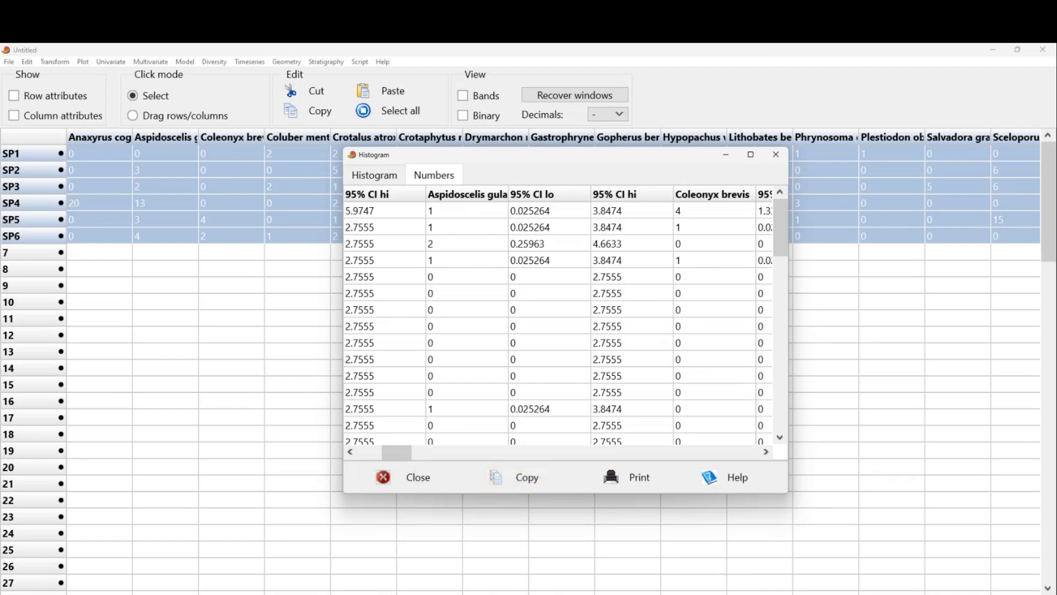
- Switch to Notepad, paste the copied histogram table into an empty document and examine its species headers
{"action": "key", "text": "super+s"}
{"action": "left_click", "coordinate": [138, 249]}
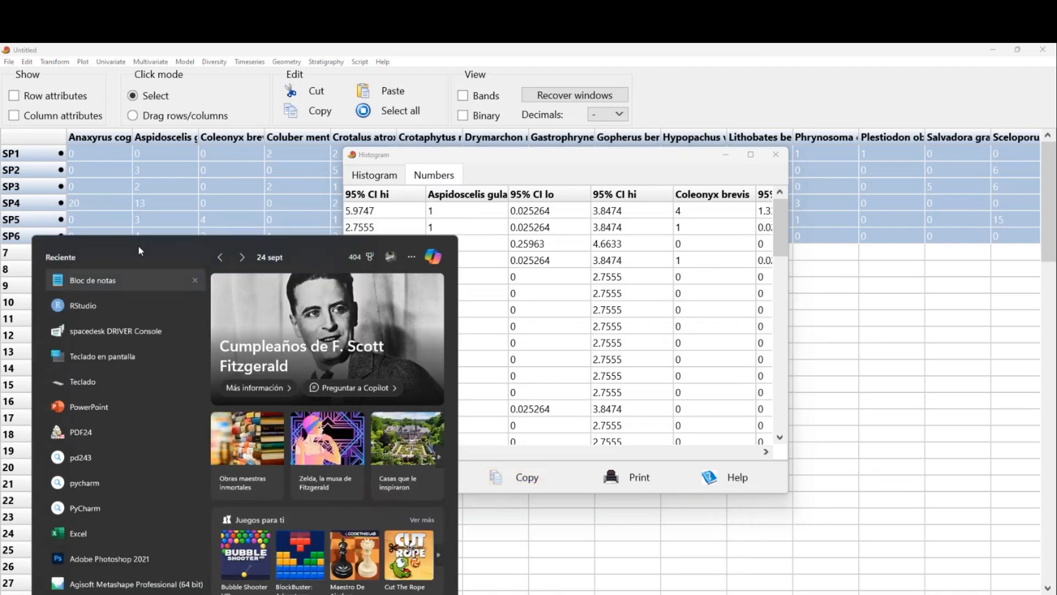
{"action": "left_click", "coordinate": [543, 141]}
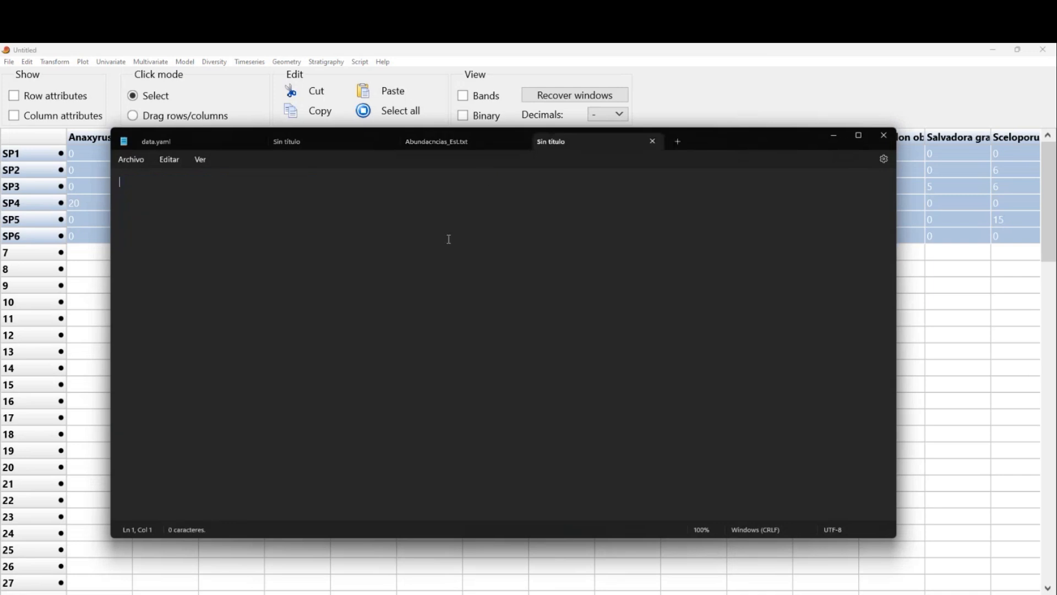
{"action": "key", "text": "ctrl+v"}
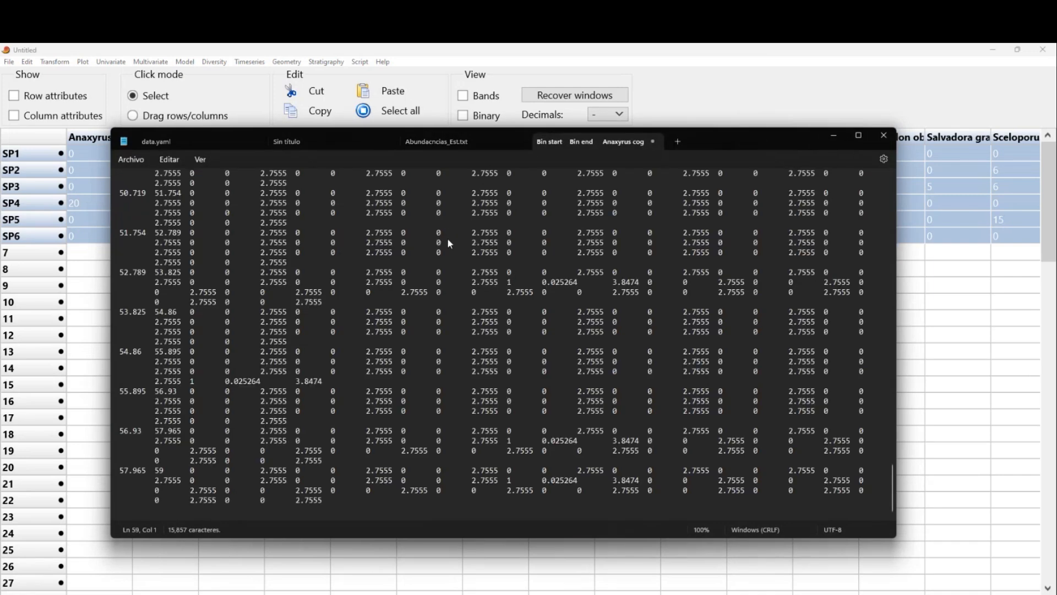
{"action": "scroll", "coordinate": [682, 334], "scroll_direction": "up", "scroll_amount": 20}
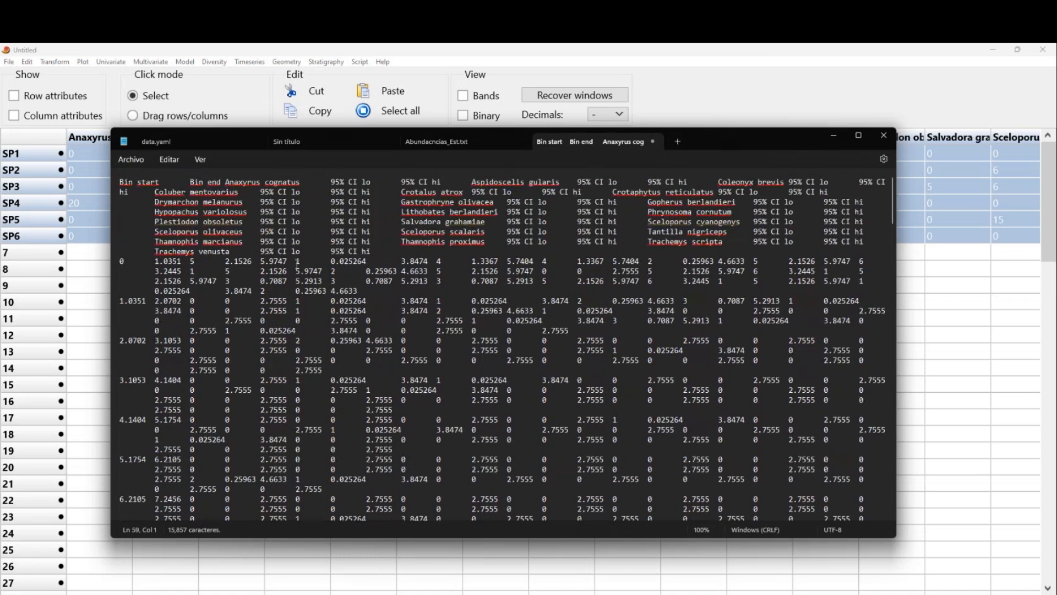
{"action": "left_click", "coordinate": [357, 221]}
{"action": "left_click_drag", "start_coordinate": [155, 194], "coordinate": [487, 236]}
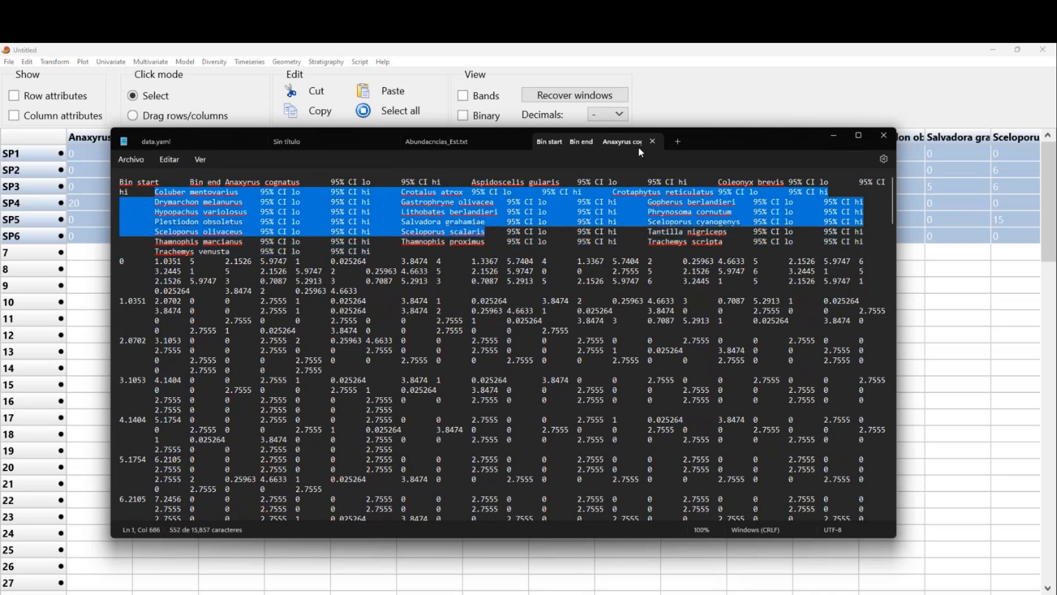
- Discard the pasted Notepad document without saving and return to PAST to close the histogram
{"action": "left_click", "coordinate": [653, 141]}
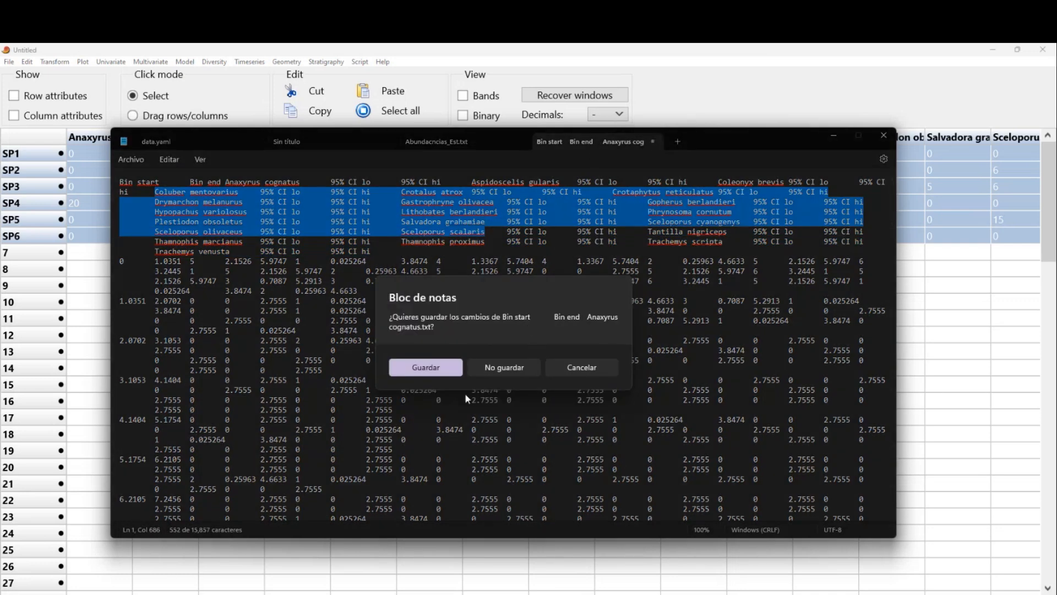
{"action": "left_click", "coordinate": [517, 367]}
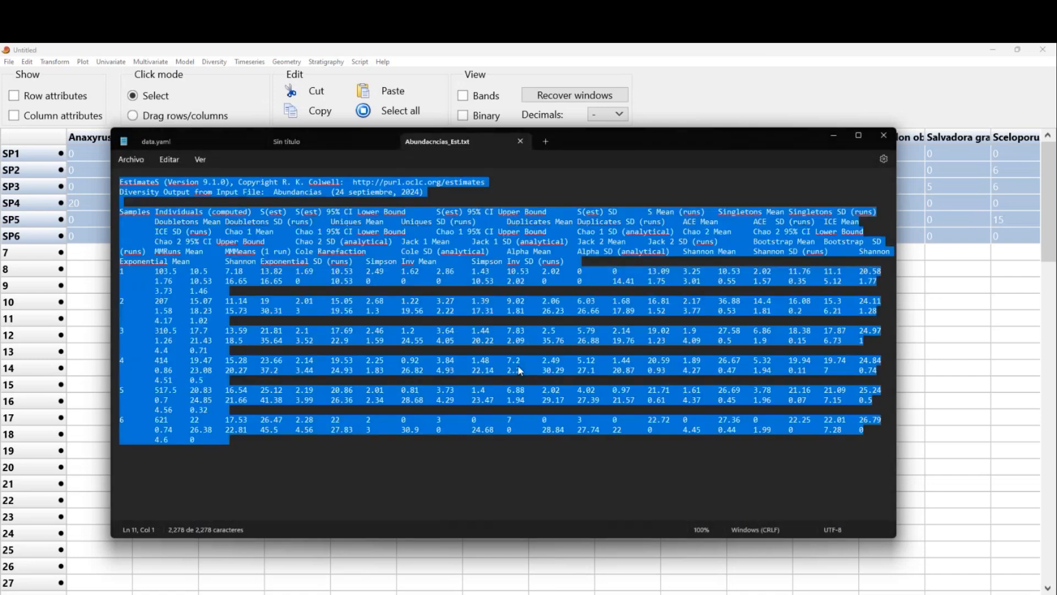
{"action": "left_click", "coordinate": [834, 141]}
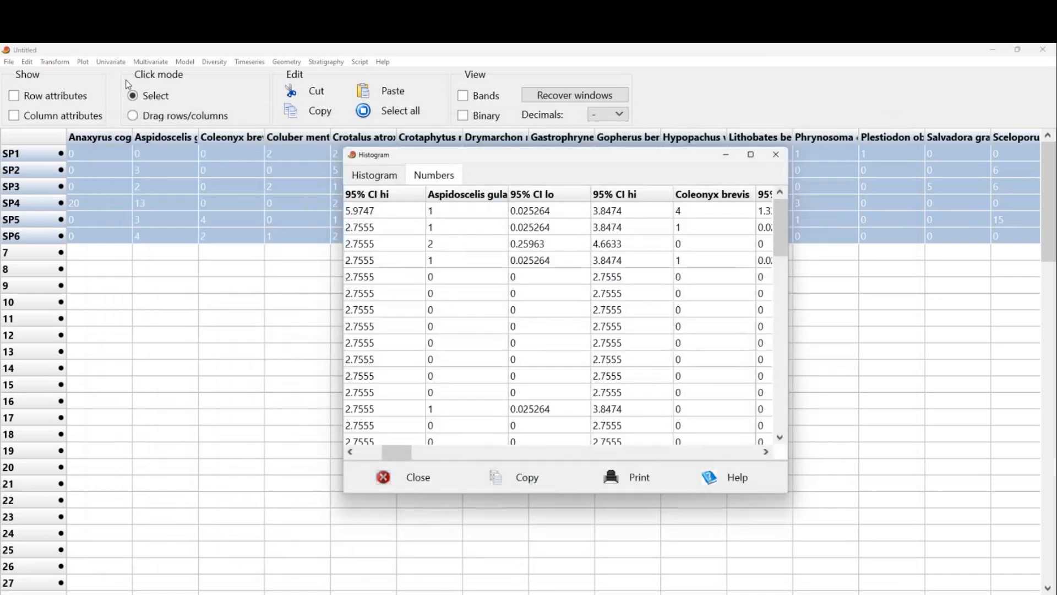
{"action": "left_click", "coordinate": [774, 158]}
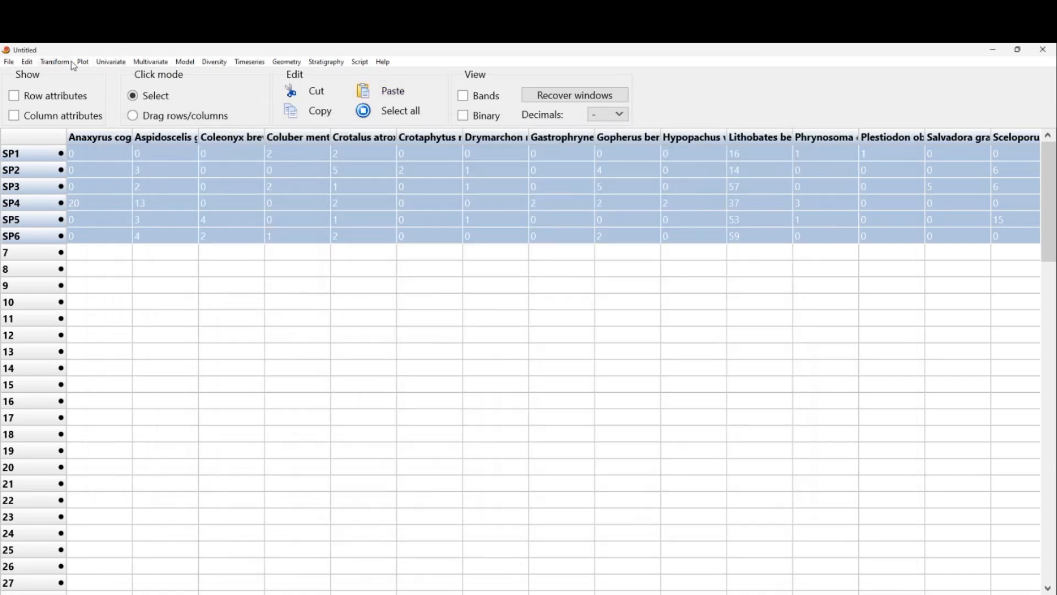
- Compute the alpha diversity indices for the selected abundances and widen the results window to show more species
{"action": "left_click", "coordinate": [208, 63]}
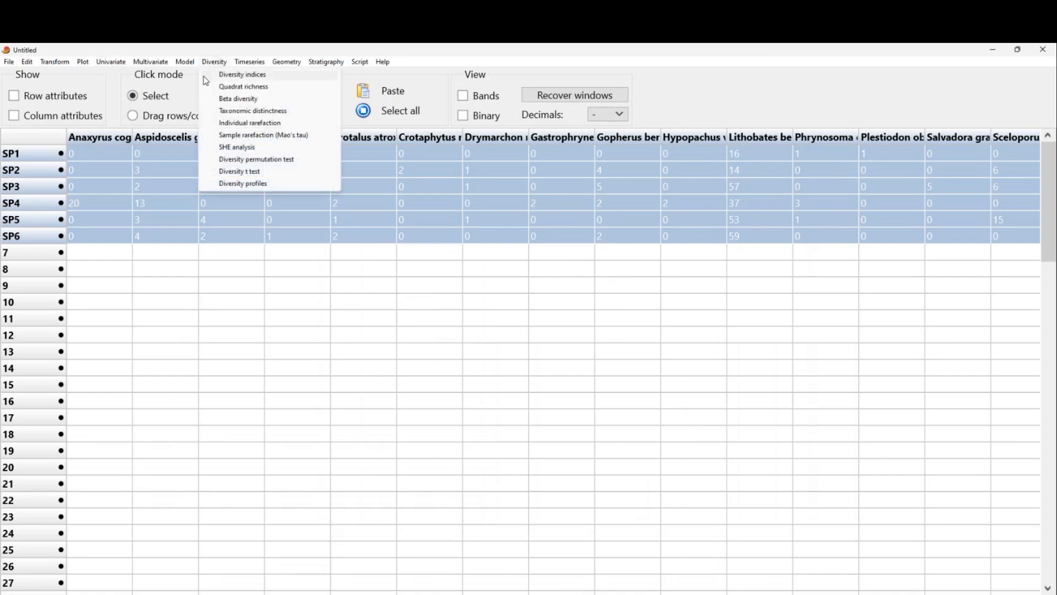
{"action": "left_click", "coordinate": [266, 76]}
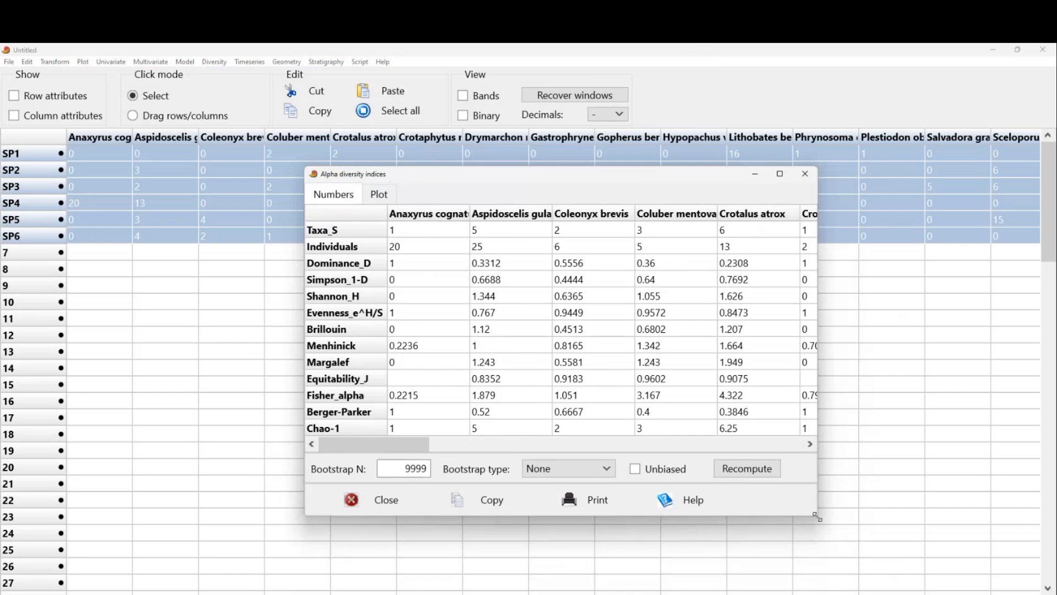
{"action": "left_click_drag", "start_coordinate": [817, 518], "coordinate": [1009, 512]}
{"action": "left_click_drag", "start_coordinate": [810, 180], "coordinate": [633, 150]}
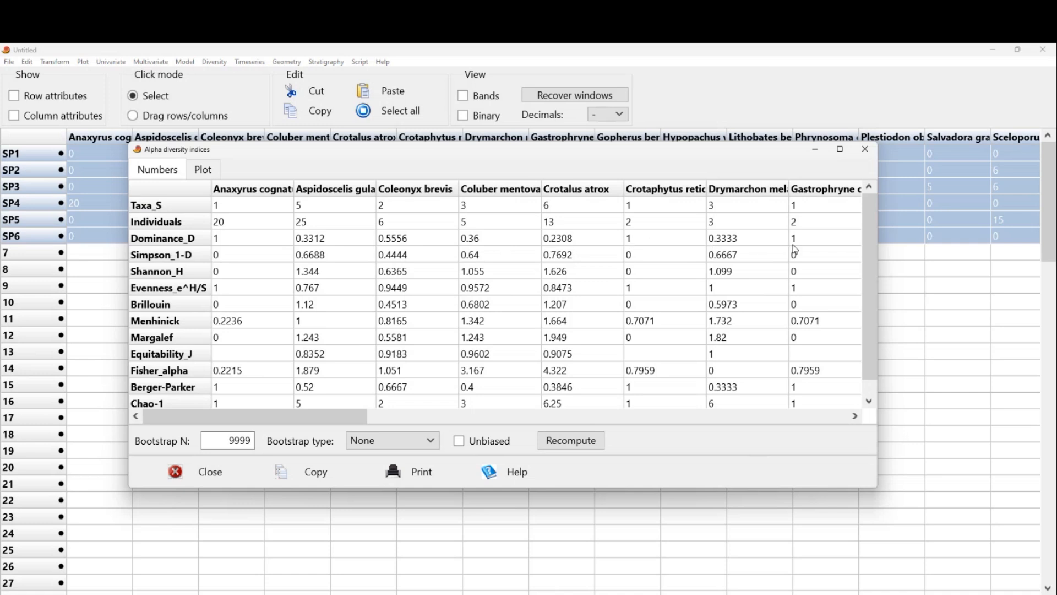
- Examine the alpha diversity indices across the species columns and down to Chao-1, moving the ChatGPT window out of the way
{"action": "scroll", "coordinate": [798, 249], "scroll_direction": "right", "scroll_amount": 2}
{"action": "scroll", "coordinate": [350, 417], "scroll_direction": "right", "scroll_amount": 1}
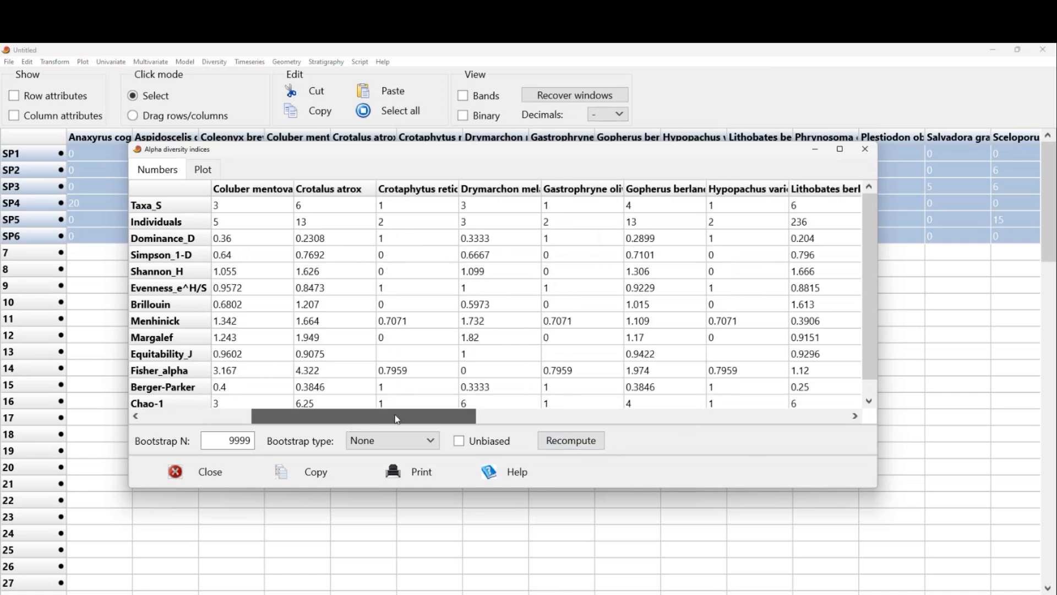
{"action": "left_click_drag", "start_coordinate": [337, 417], "coordinate": [386, 419]}
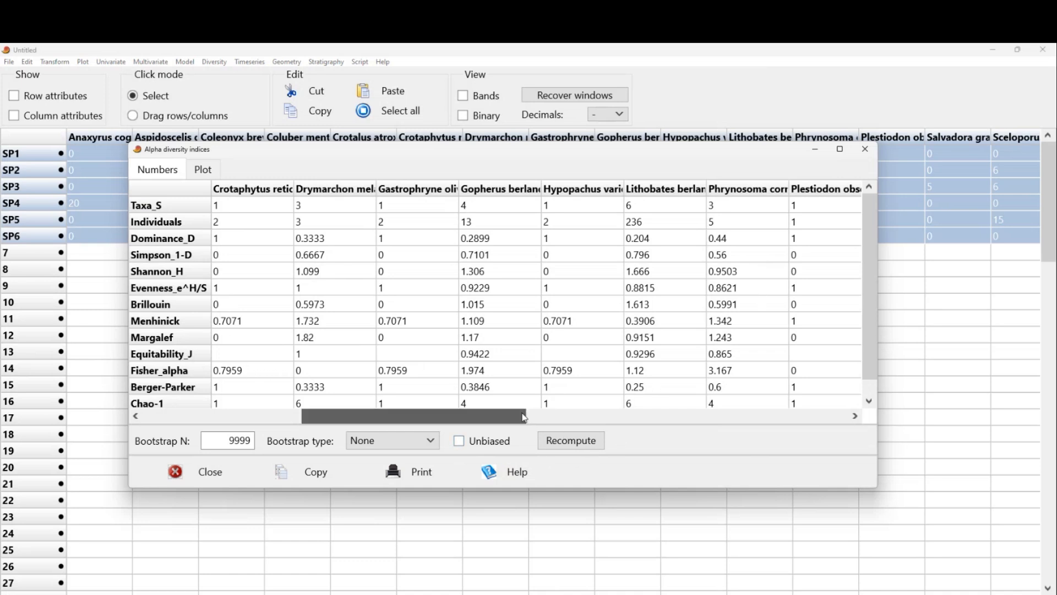
{"action": "left_click_drag", "start_coordinate": [523, 417], "coordinate": [629, 413]}
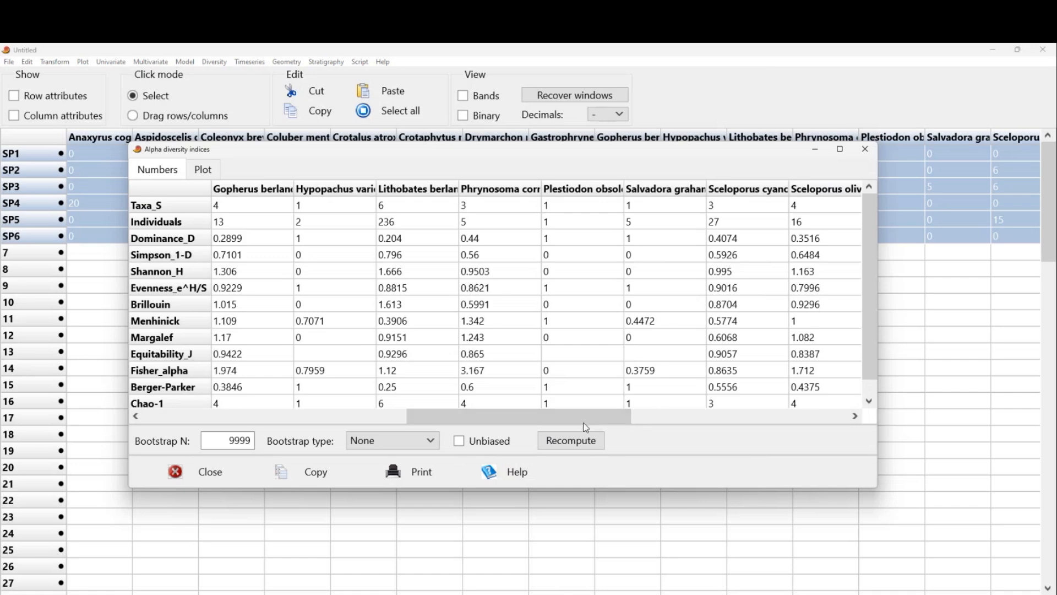
{"action": "left_click_drag", "start_coordinate": [586, 420], "coordinate": [303, 402]}
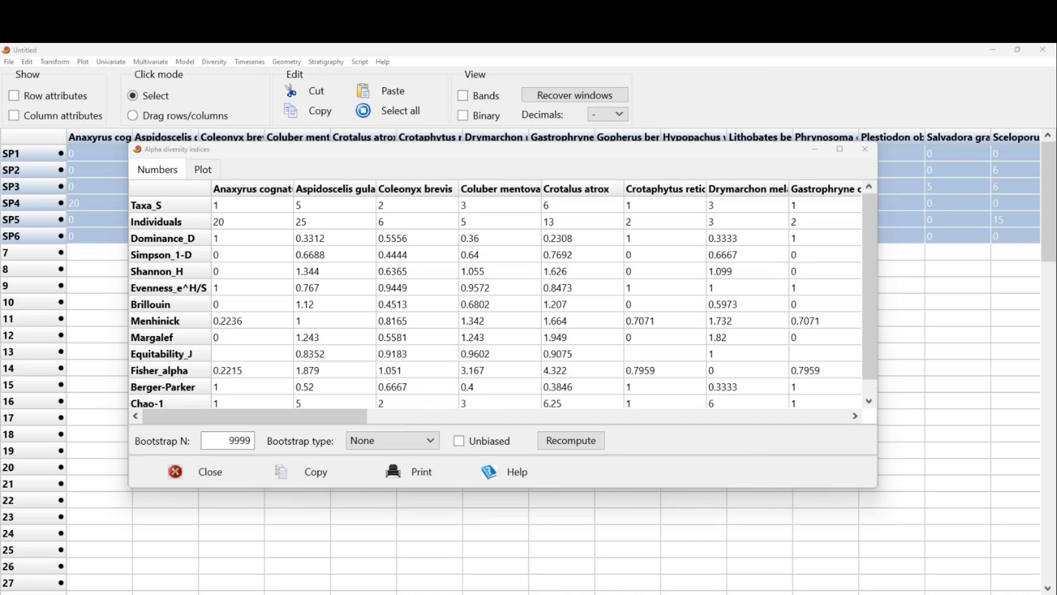
{"action": "key", "text": "alt+Tab"}
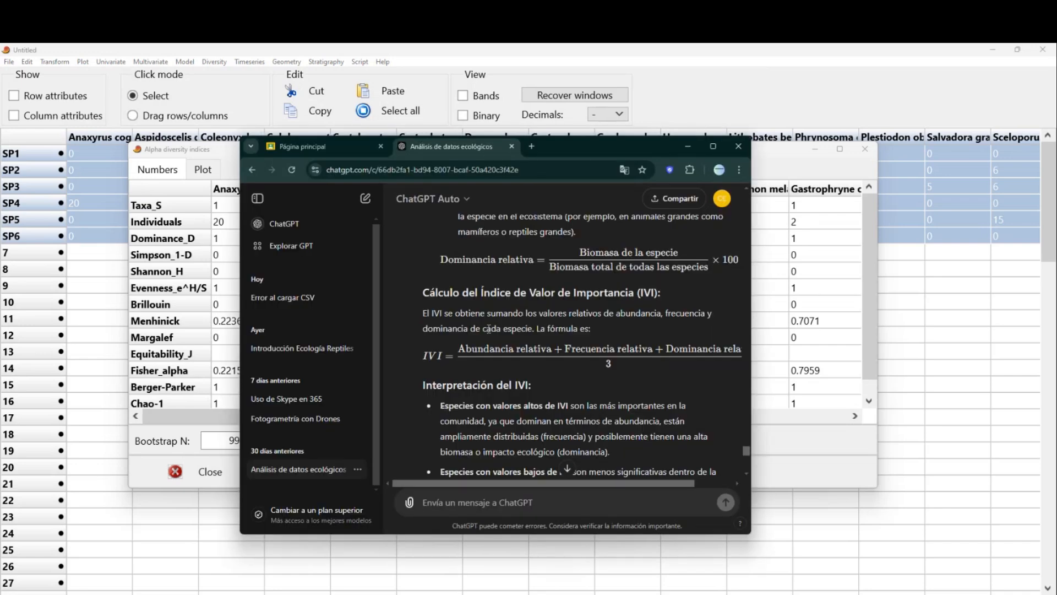
{"action": "left_click_drag", "start_coordinate": [552, 150], "coordinate": [0, 151]}
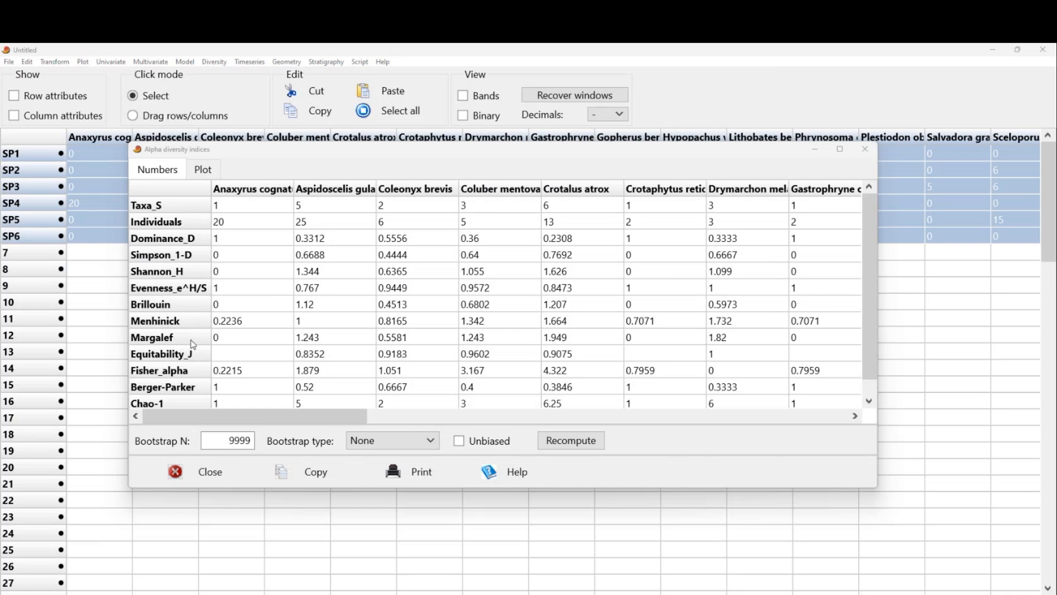
{"action": "scroll", "coordinate": [192, 339], "scroll_direction": "down", "scroll_amount": 1}
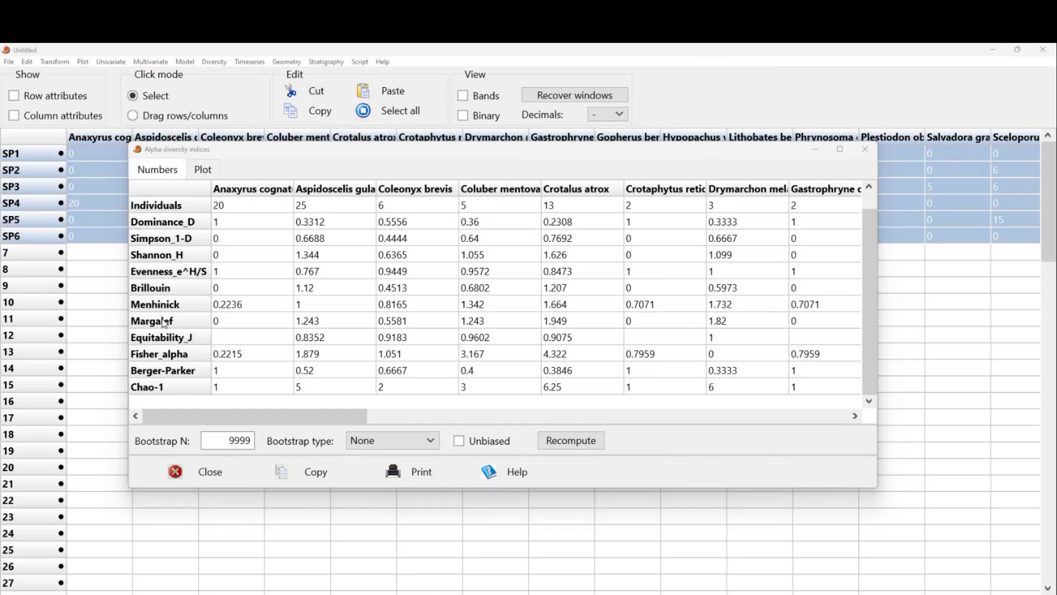
{"action": "left_click", "coordinate": [189, 350]}
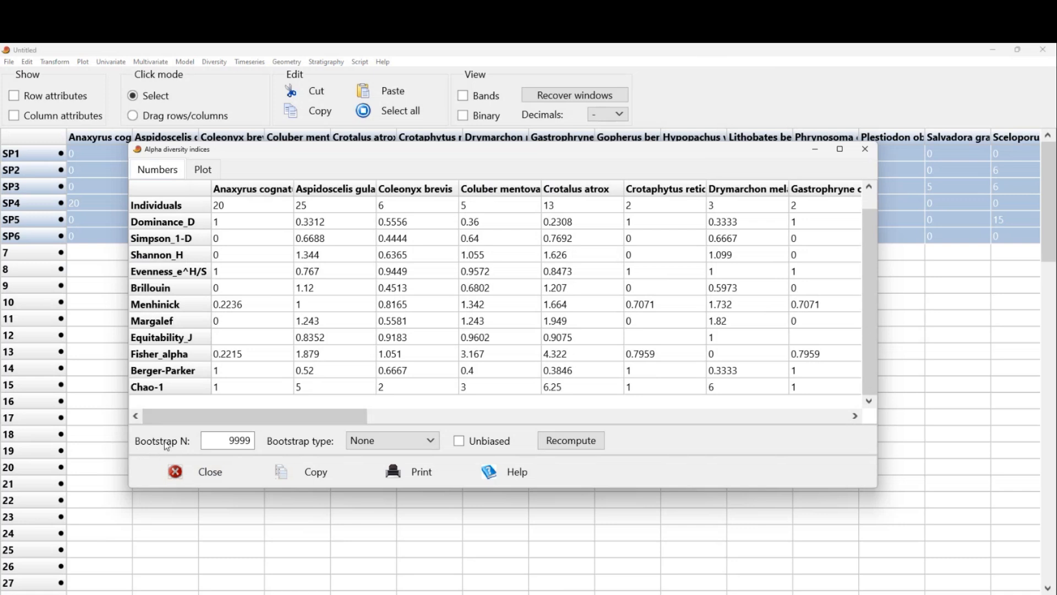
- Set Bootstrap N to 500, recompute the diversity indices, and check the bootstrap types while keeping None
{"action": "double_click", "coordinate": [232, 439]}
{"action": "type", "text": "500"}
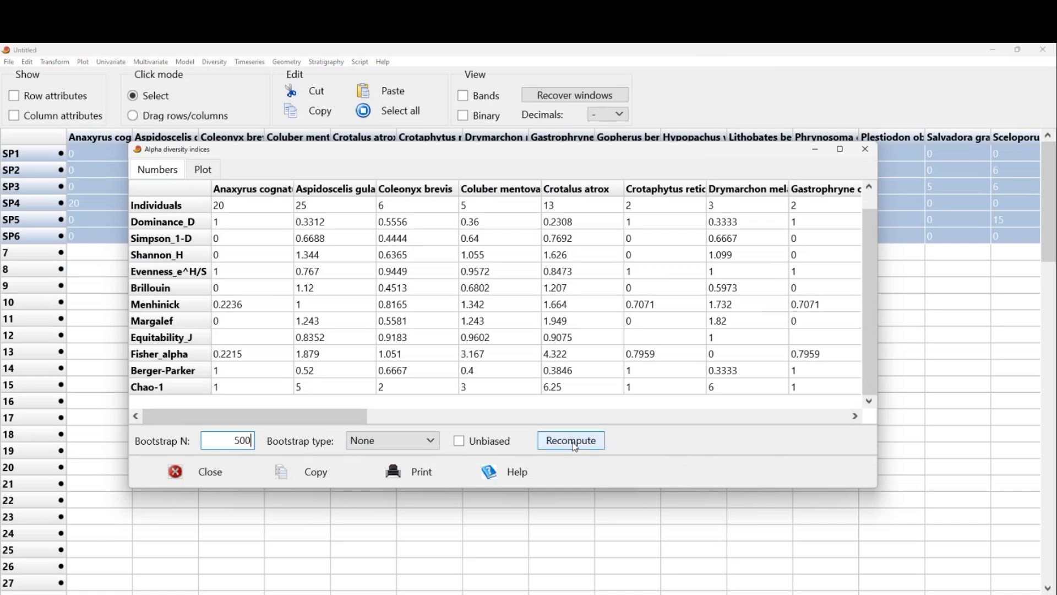
{"action": "left_click", "coordinate": [579, 448]}
{"action": "left_click", "coordinate": [411, 444]}
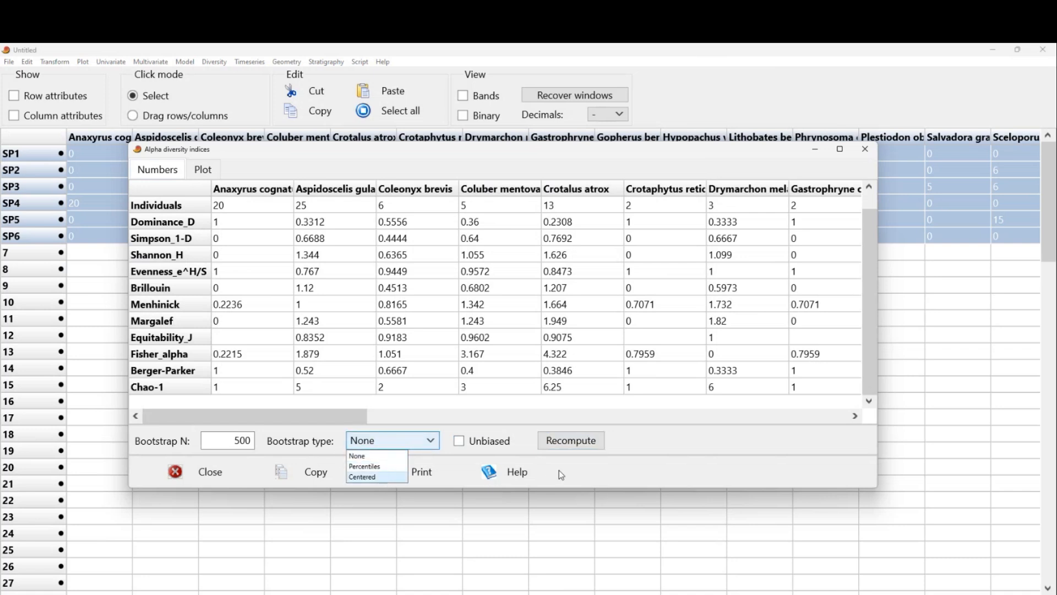
{"action": "left_click", "coordinate": [642, 468]}
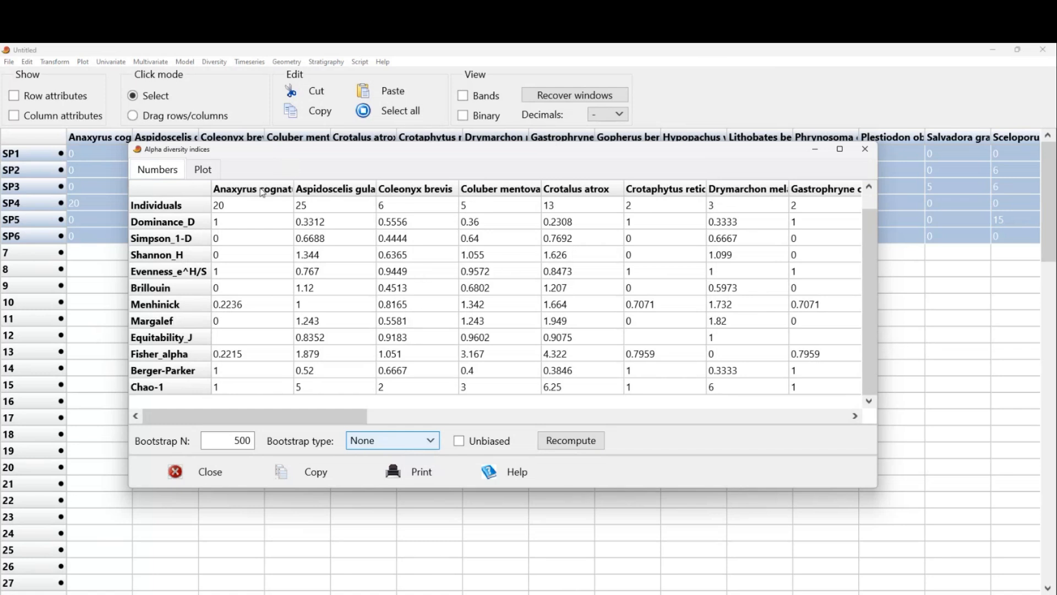
- Show the alpha diversity results as a plot by species and choose Individuals as the plotted index
{"action": "left_click", "coordinate": [205, 169]}
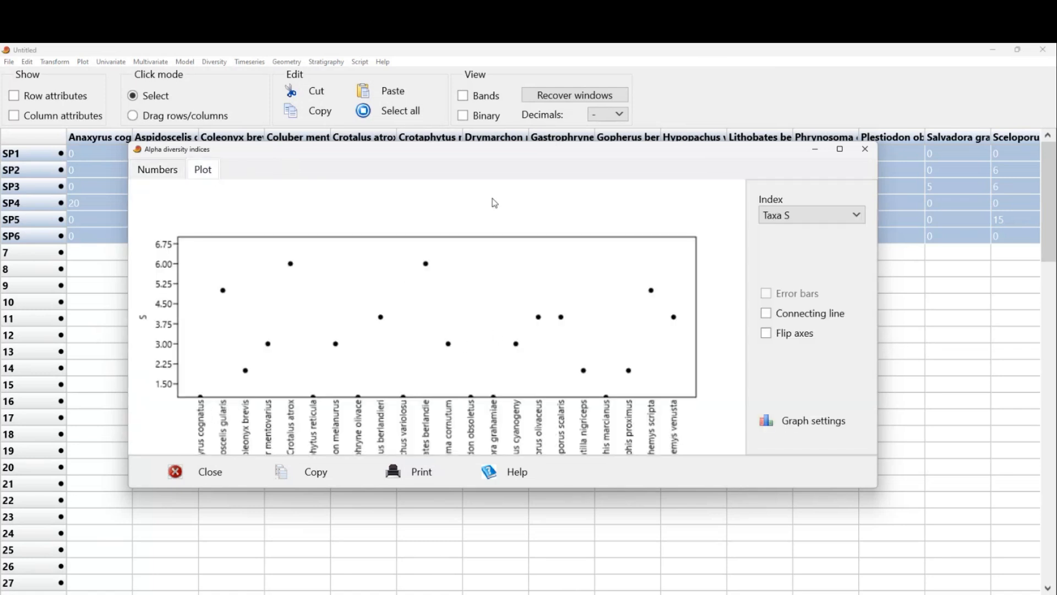
{"action": "left_click", "coordinate": [159, 169]}
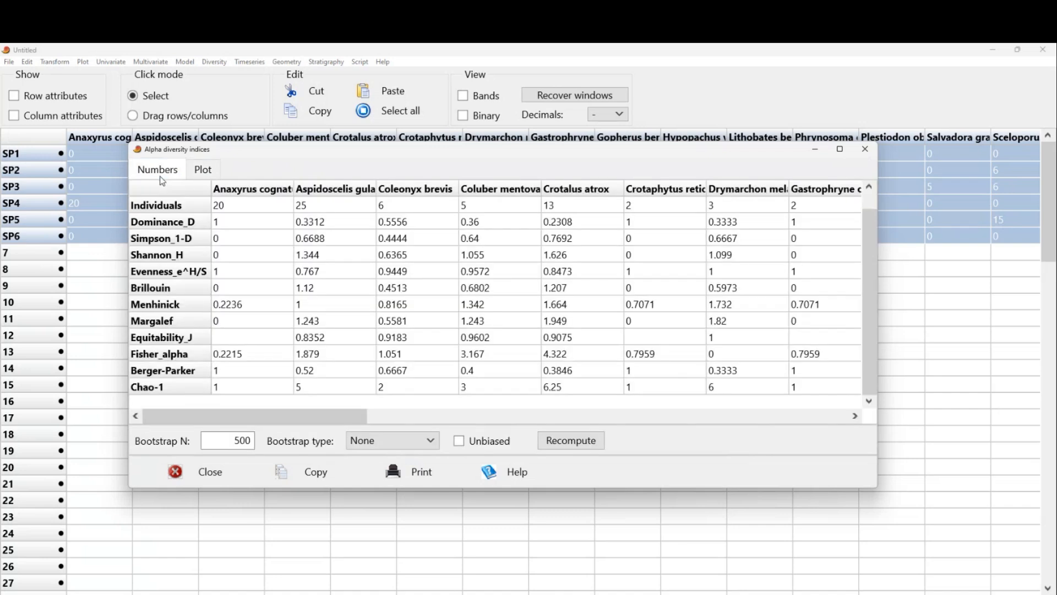
{"action": "left_click", "coordinate": [203, 170]}
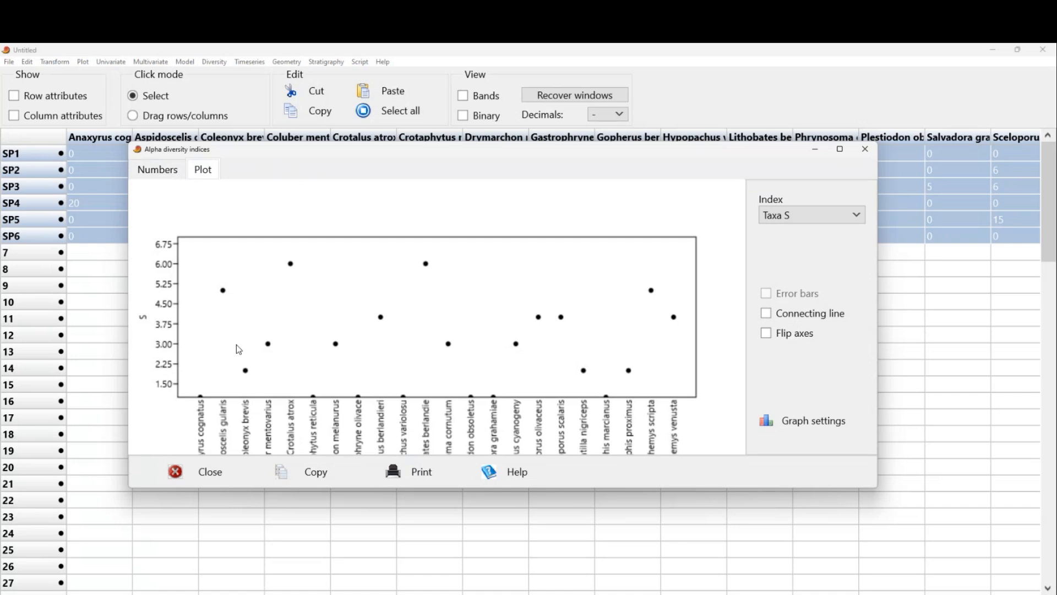
{"action": "left_click", "coordinate": [789, 220]}
{"action": "left_click", "coordinate": [794, 245]}
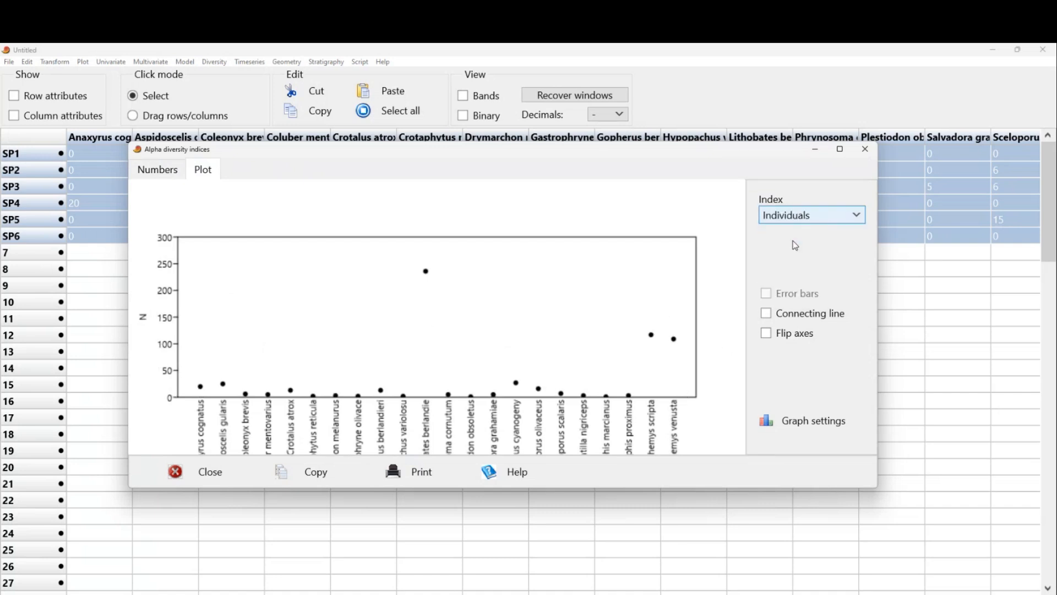
- Preview the Dominance D and Simpson 1-D indices in the plot and settle on Shannon H
{"action": "left_click", "coordinate": [785, 217]}
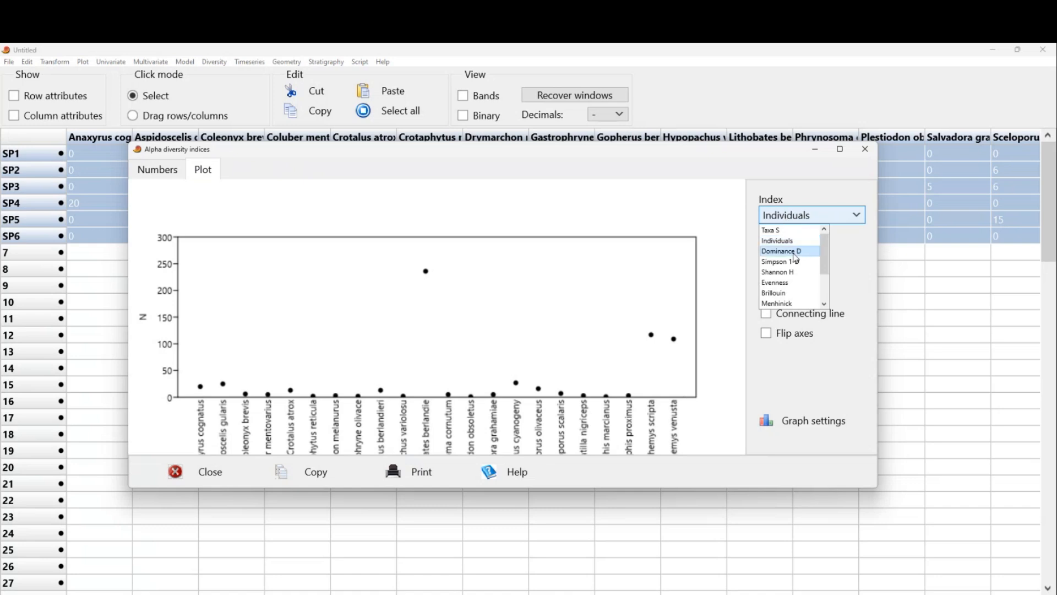
{"action": "left_click", "coordinate": [793, 253]}
{"action": "left_click", "coordinate": [791, 222]}
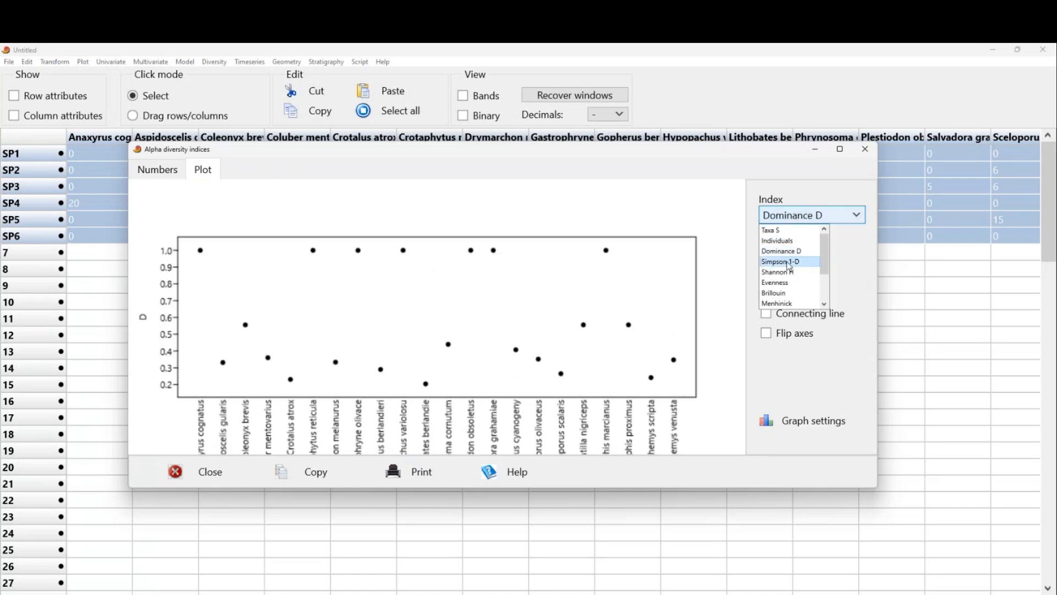
{"action": "left_click", "coordinate": [788, 263]}
{"action": "left_click", "coordinate": [802, 219]}
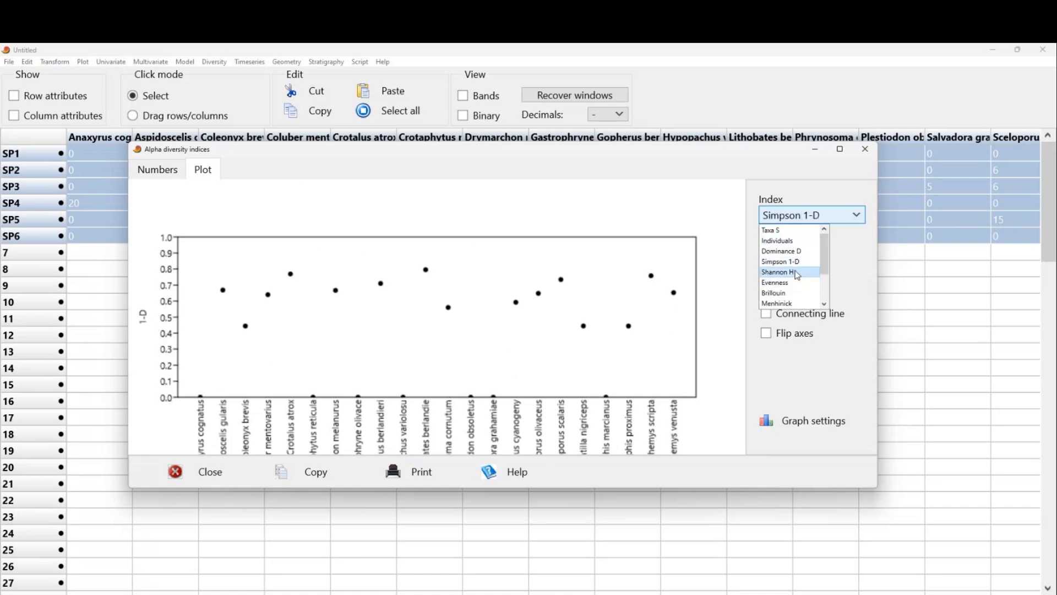
{"action": "left_click", "coordinate": [797, 272]}
- Preview the connecting line on the Shannon H plot, turn it off again, and flip the axes
{"action": "left_click", "coordinate": [768, 314]}
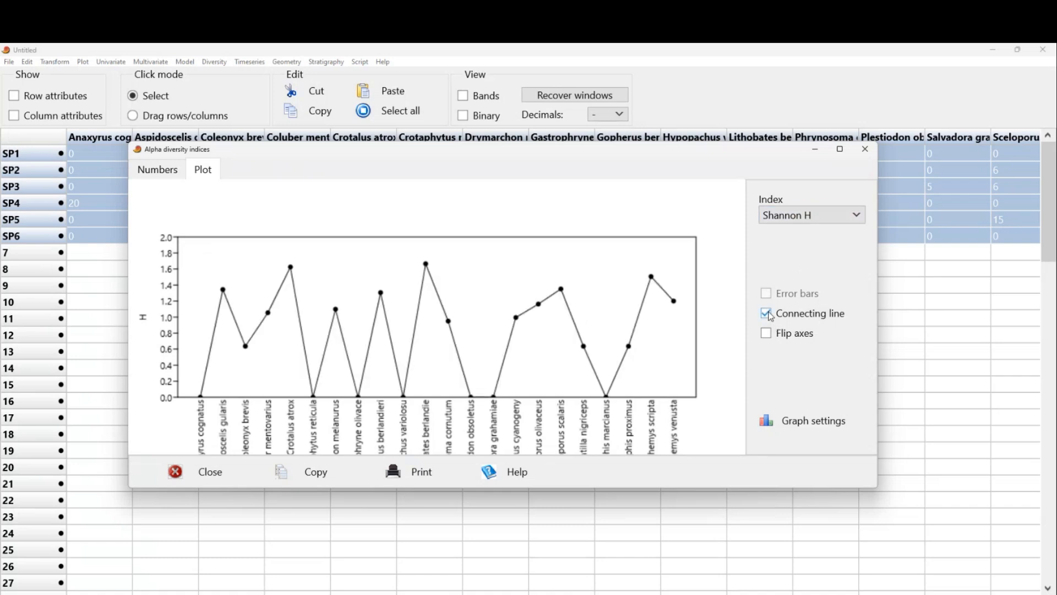
{"action": "left_click", "coordinate": [768, 314]}
{"action": "left_click", "coordinate": [767, 333]}
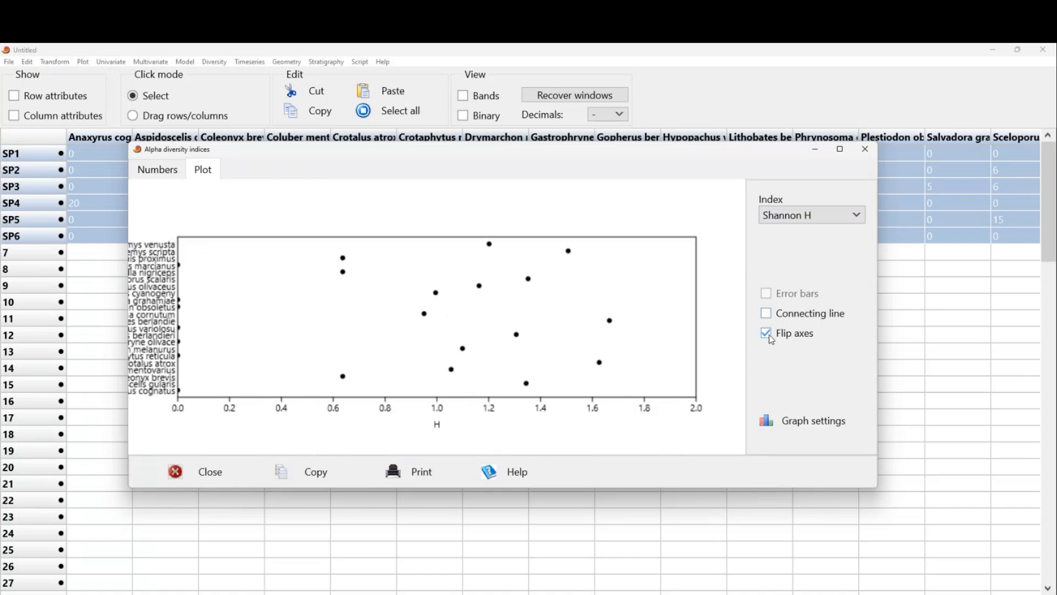
- Restore the unflipped axes on the Shannon H plot and look over its graph preferences
{"action": "left_click", "coordinate": [767, 333]}
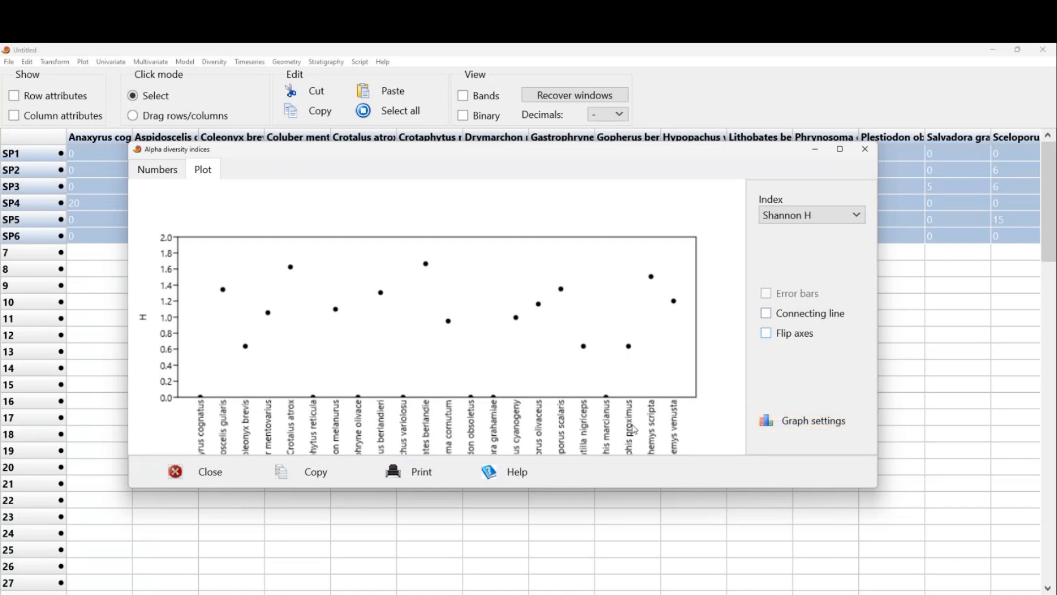
{"action": "left_click", "coordinate": [801, 421]}
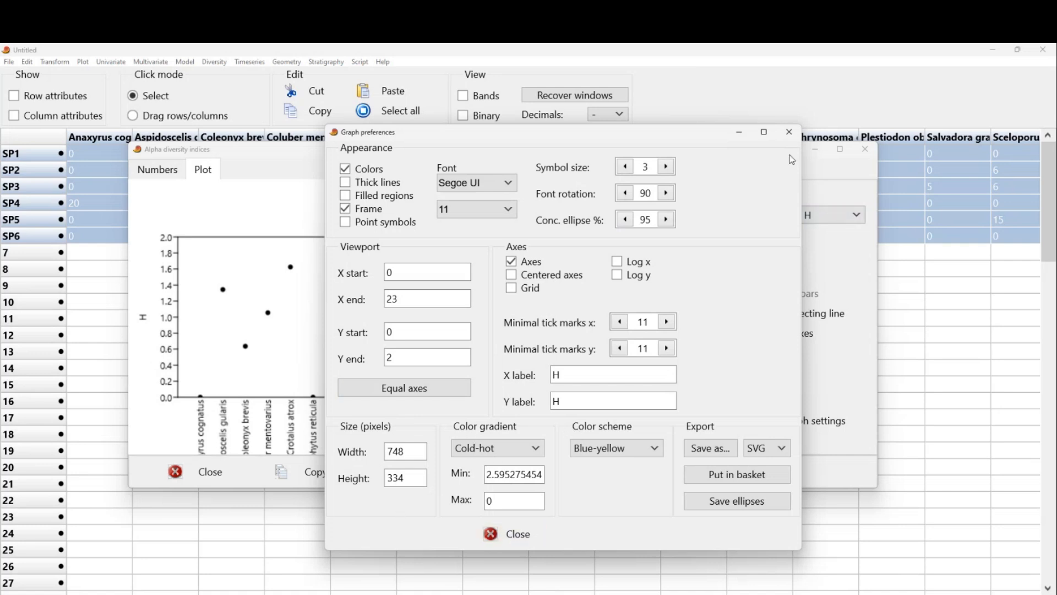
{"action": "left_click", "coordinate": [789, 132]}
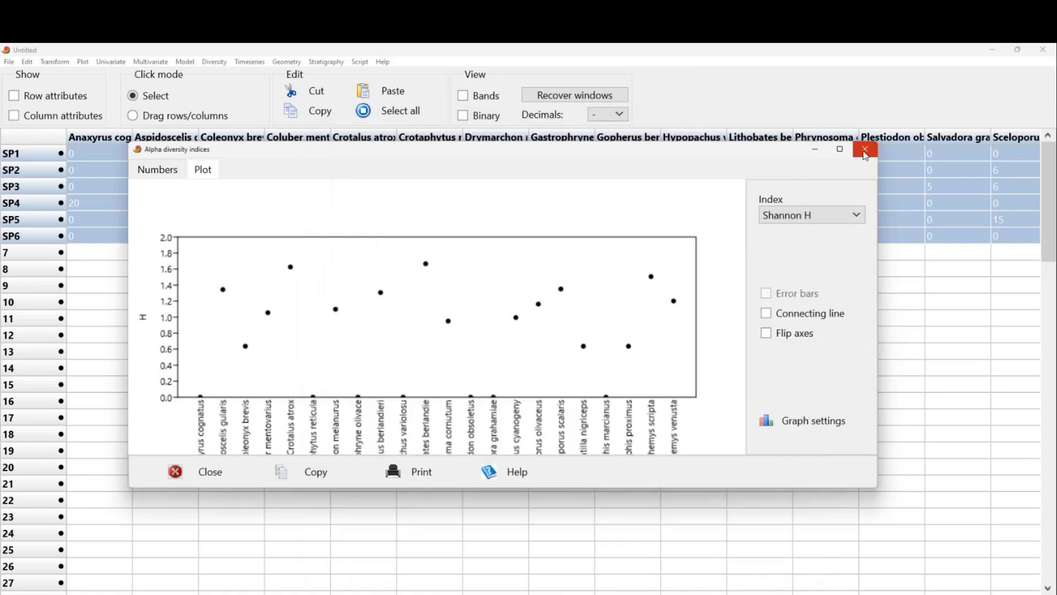
- Return to the numerical alpha diversity indices, close the results, and compute beta diversity for the selected species data
{"action": "left_click", "coordinate": [157, 169]}
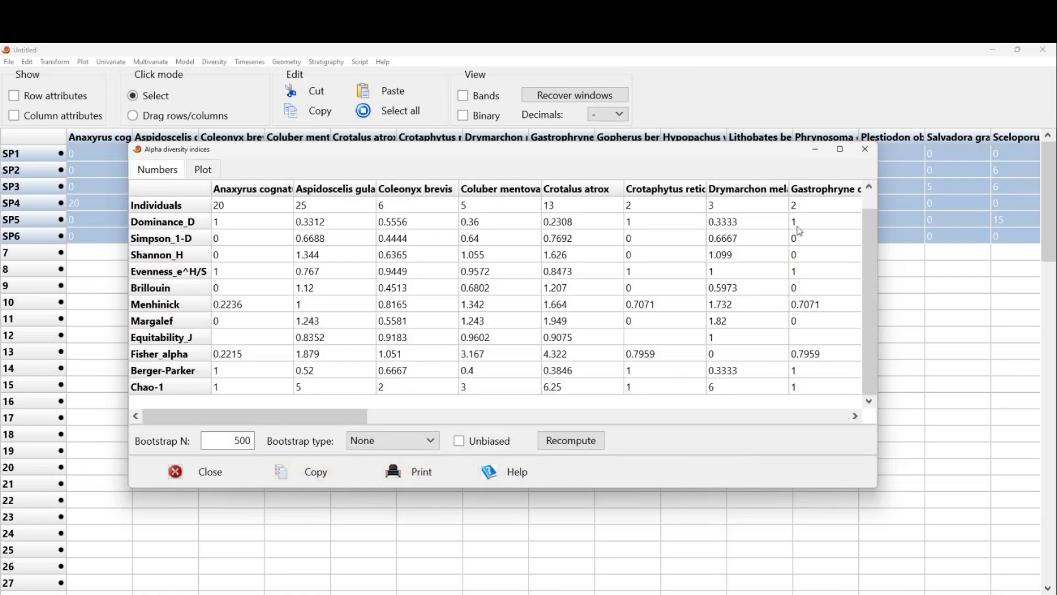
{"action": "left_click", "coordinate": [866, 150]}
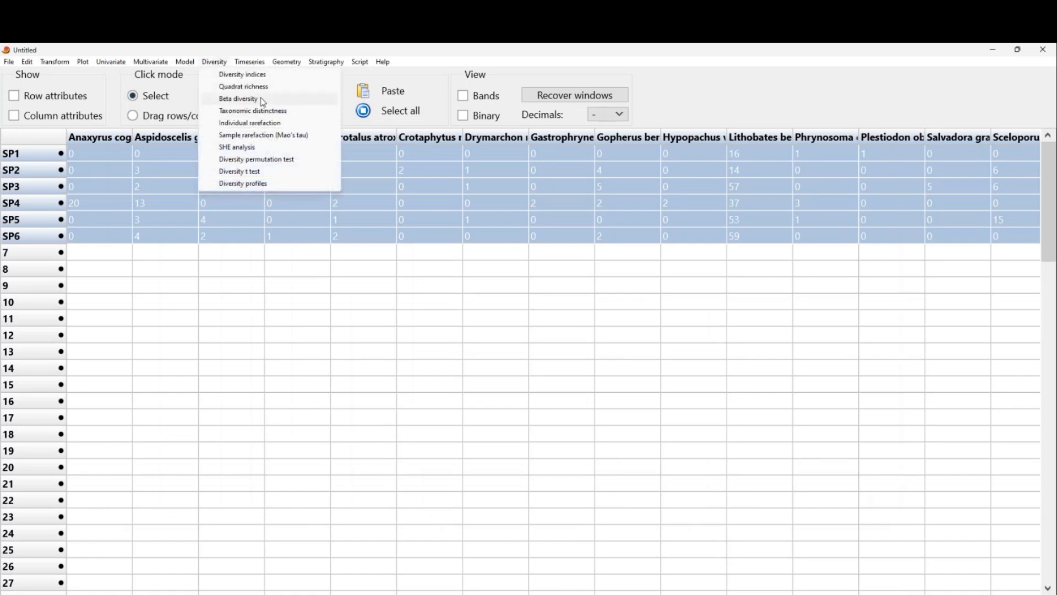
{"action": "left_click", "coordinate": [262, 99]}
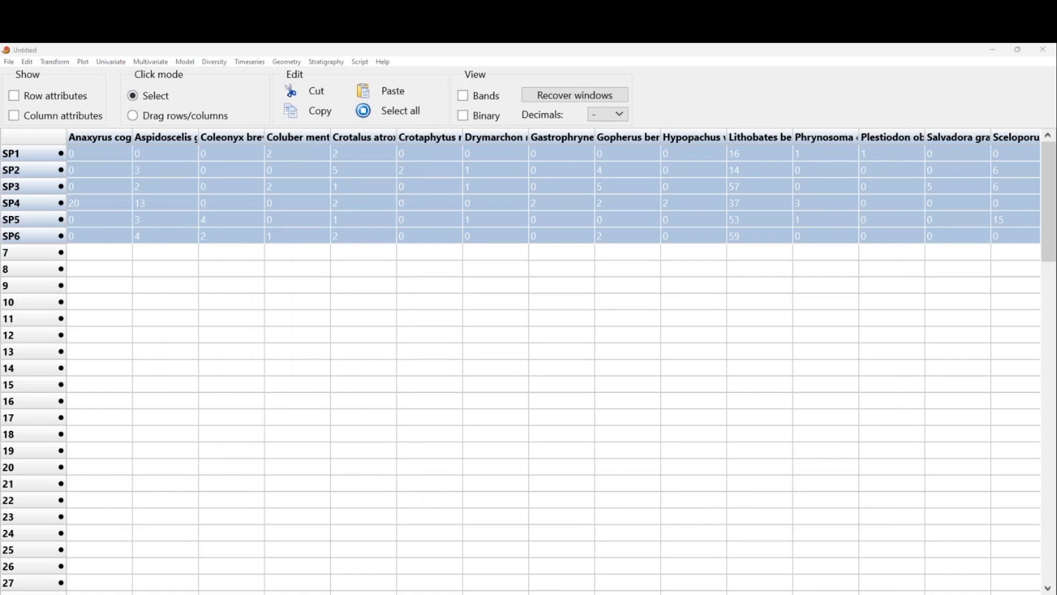
{"action": "left_click_drag", "start_coordinate": [449, 109], "coordinate": [477, 123]}
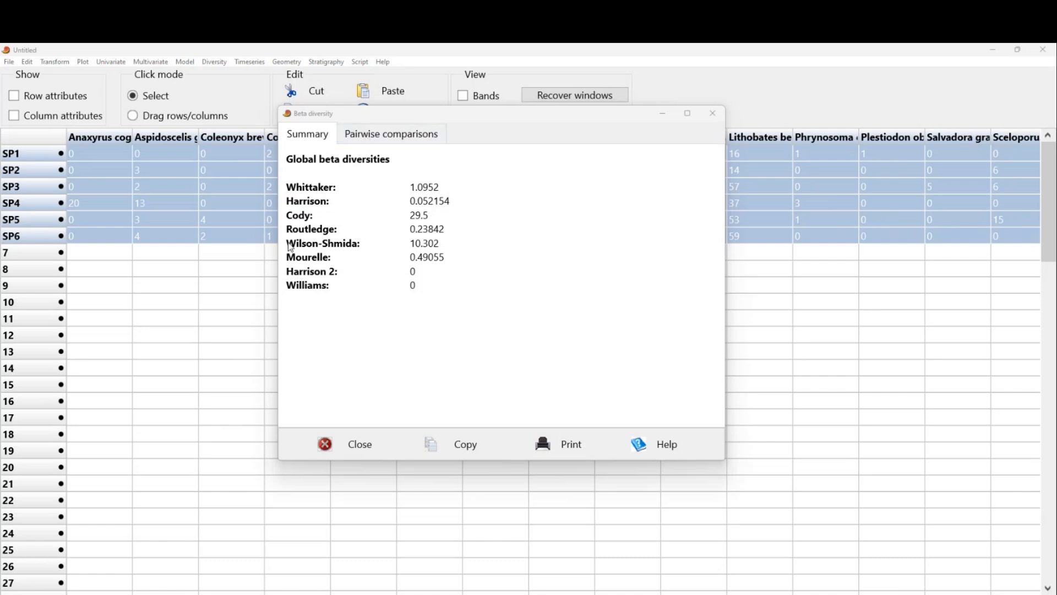
- View the pairwise beta diversity comparisons across the species using the Whittaker, Harrison and Routledge measures
{"action": "left_click", "coordinate": [384, 139]}
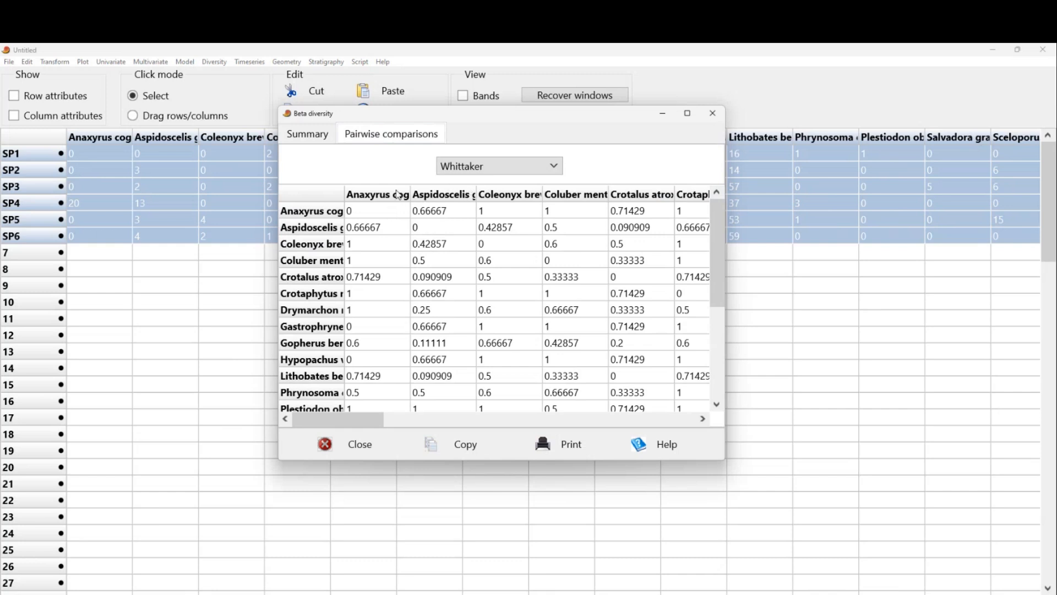
{"action": "left_click_drag", "start_coordinate": [340, 418], "coordinate": [642, 441]}
{"action": "left_click", "coordinate": [529, 167]}
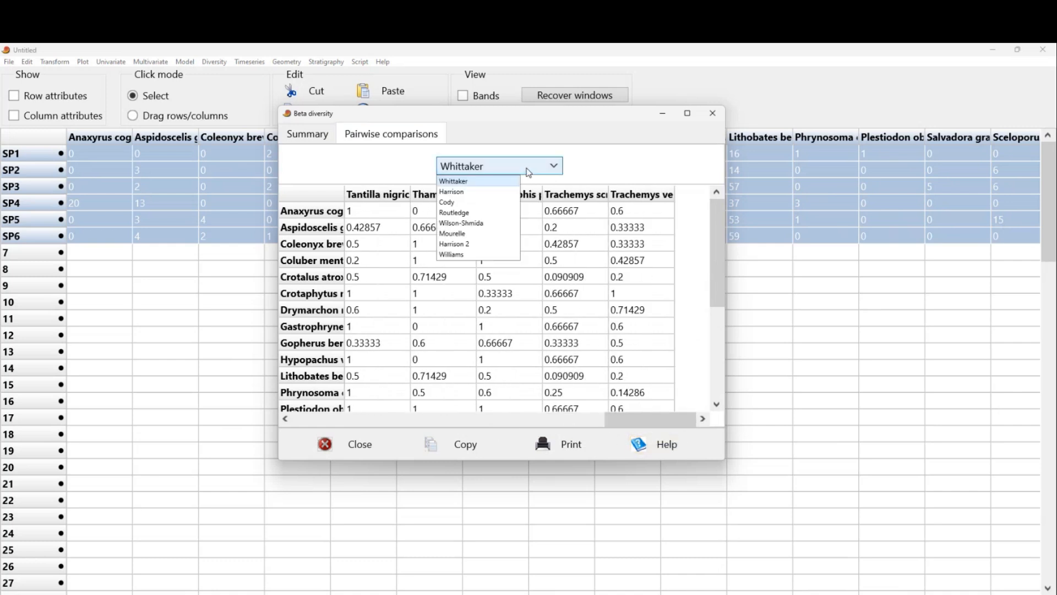
{"action": "left_click", "coordinate": [494, 193]}
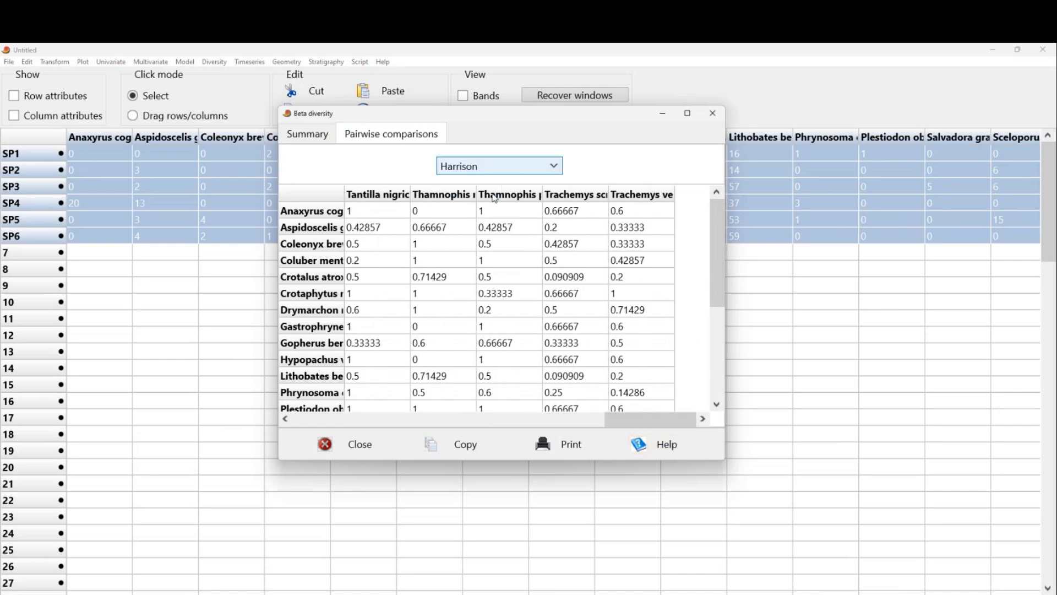
{"action": "left_click", "coordinate": [460, 169]}
{"action": "left_click", "coordinate": [458, 193]}
{"action": "left_click", "coordinate": [459, 170]}
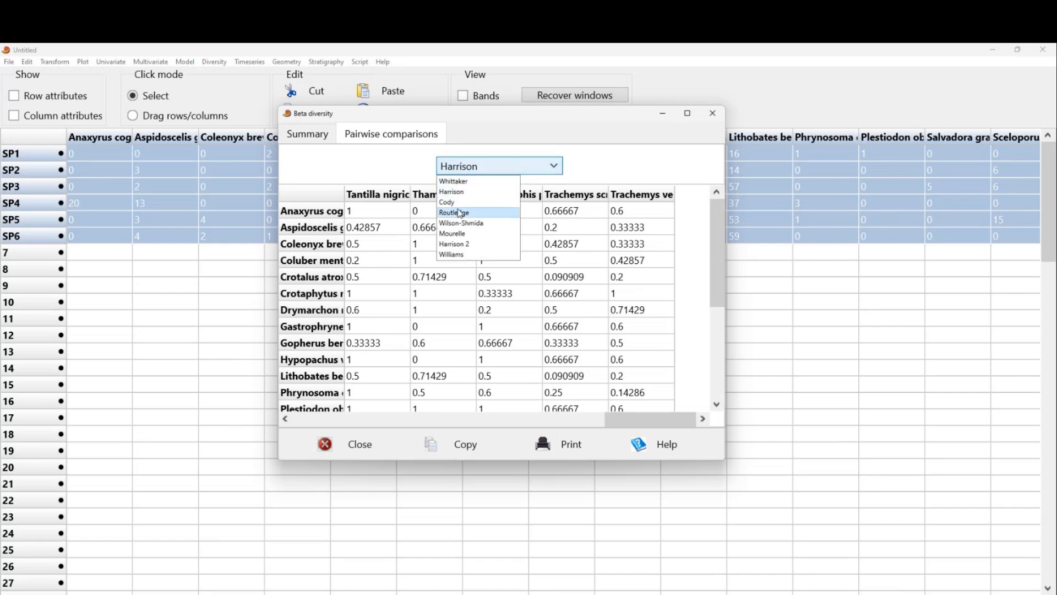
{"action": "left_click", "coordinate": [462, 213]}
{"action": "left_click_drag", "start_coordinate": [611, 419], "coordinate": [344, 419]}
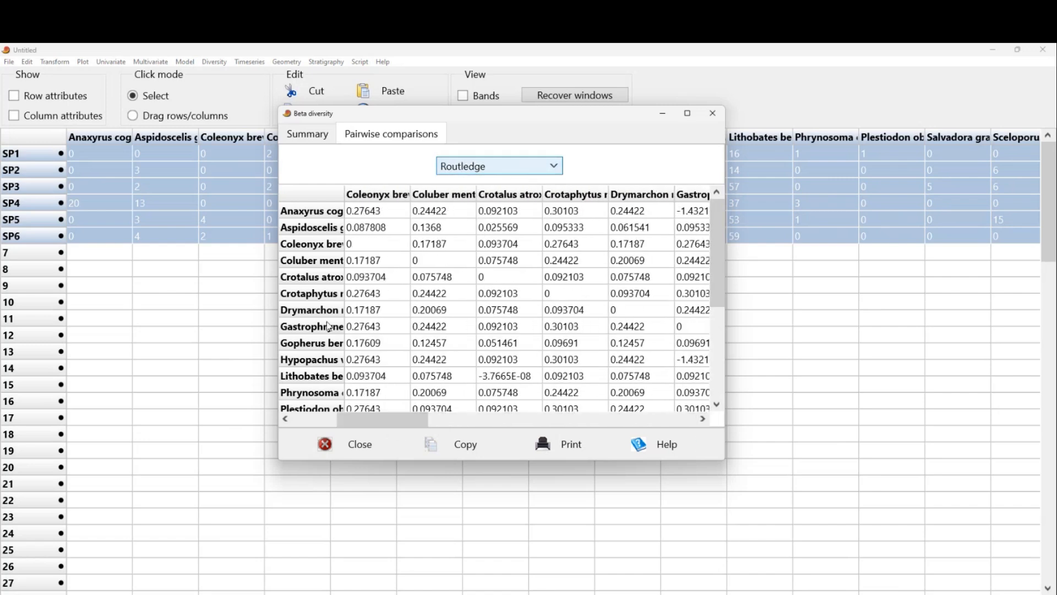
- Close the beta diversity results from the summary and run an individual rarefaction on the selected species data
{"action": "left_click", "coordinate": [313, 136]}
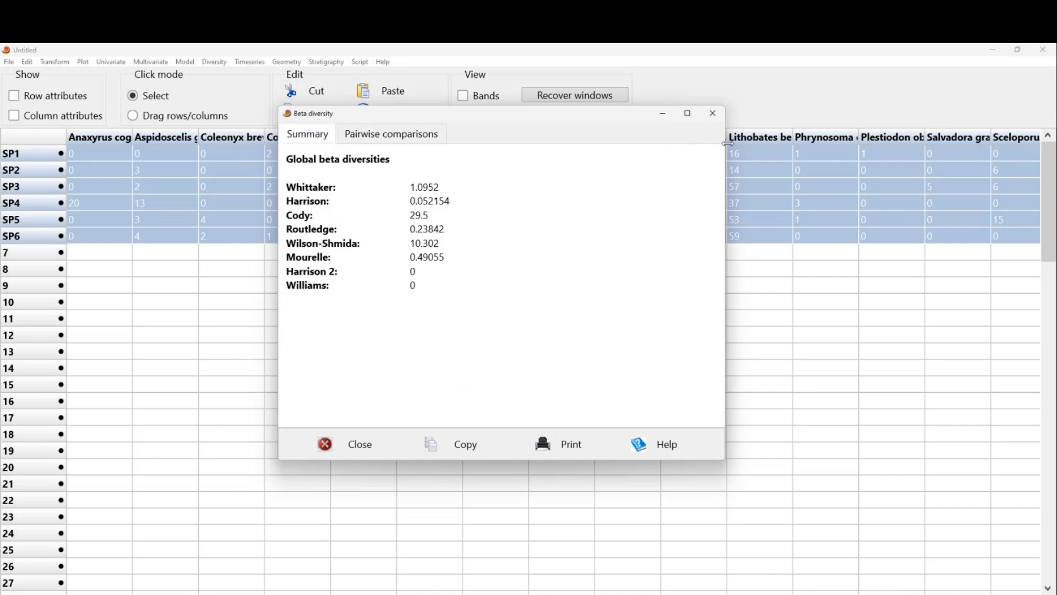
{"action": "left_click", "coordinate": [713, 114]}
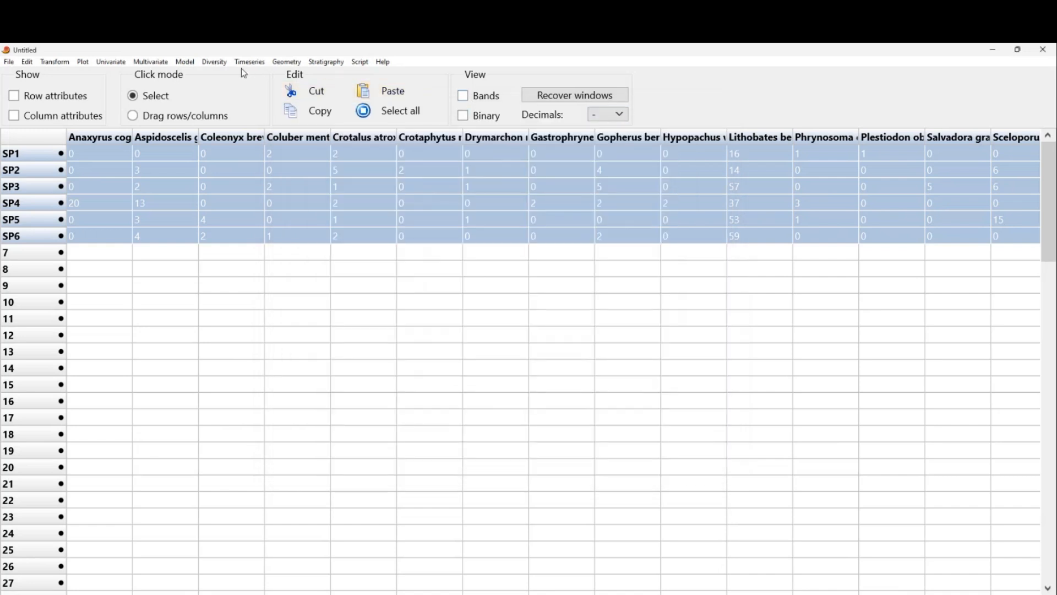
{"action": "left_click", "coordinate": [218, 64]}
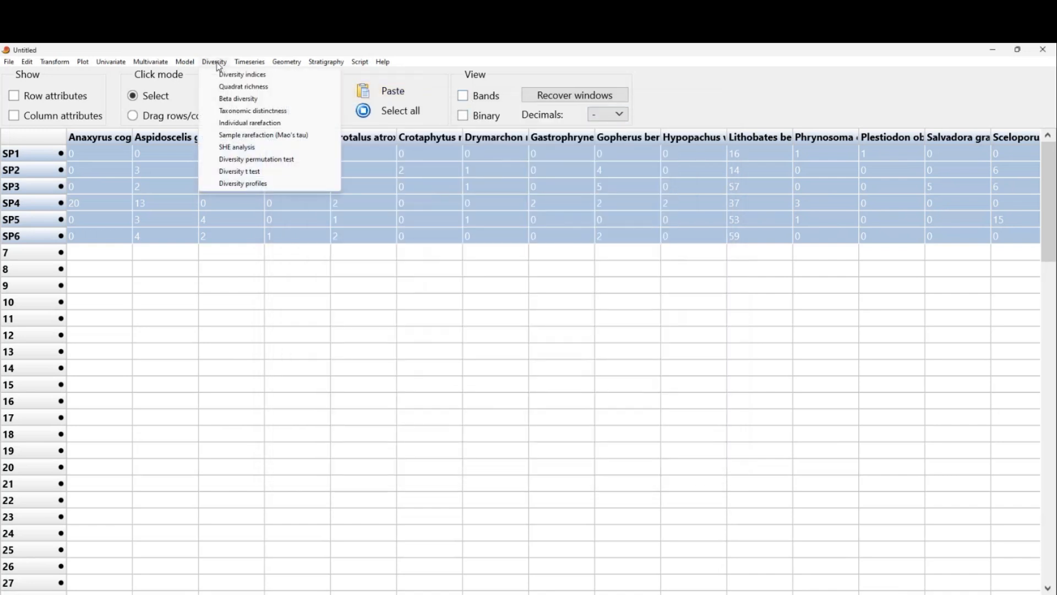
{"action": "left_click", "coordinate": [253, 124]}
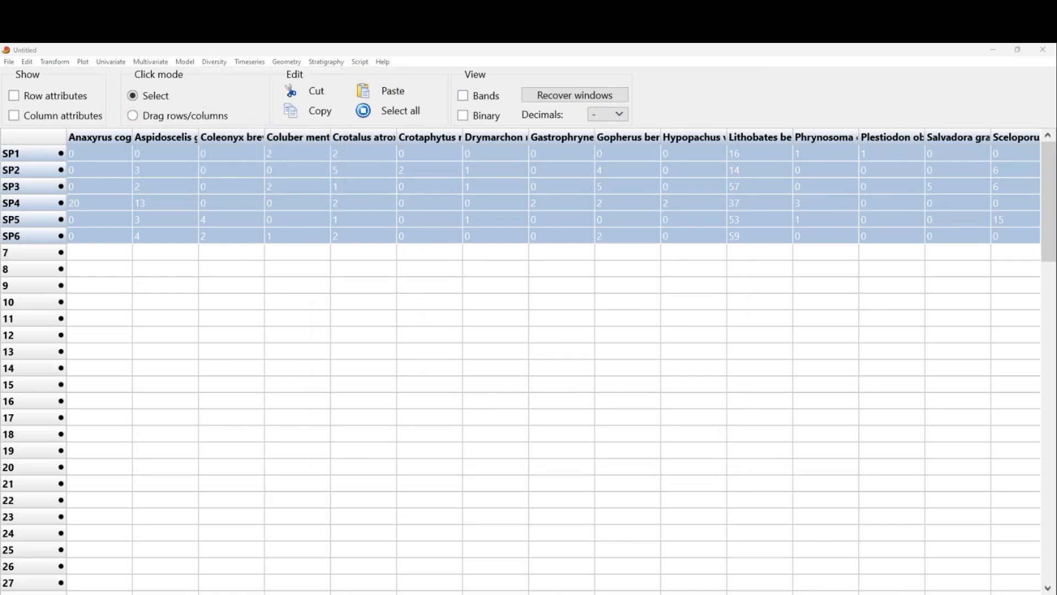
{"action": "left_click_drag", "start_coordinate": [577, 235], "coordinate": [487, 111]}
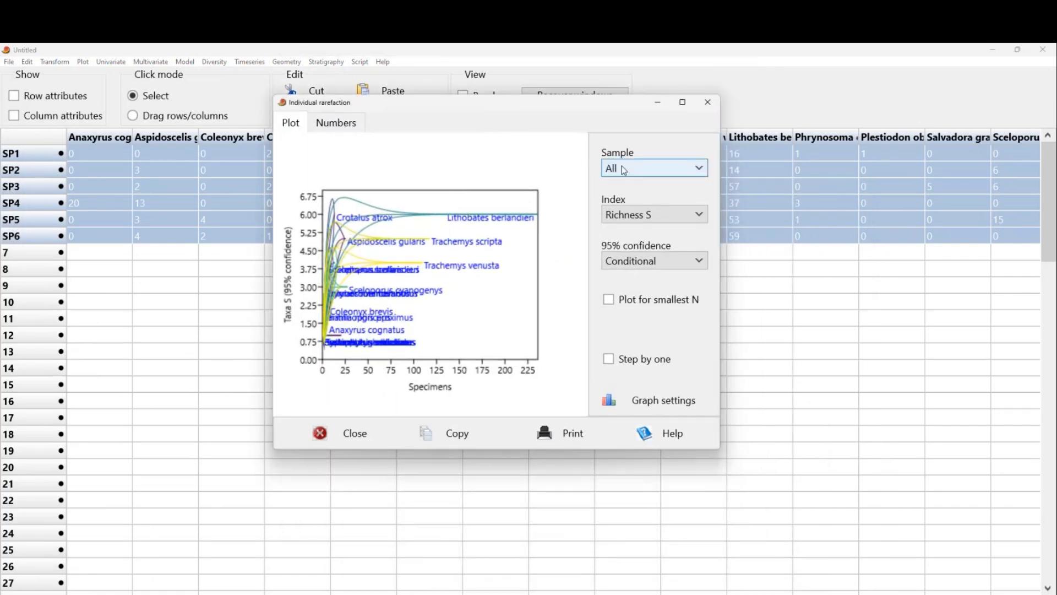
- Preview single-species rarefaction curves, including Anaxyrus cognatus, Coleonyx brevis and Coluber mentovarius, and return the sample to All
{"action": "left_click", "coordinate": [637, 177]}
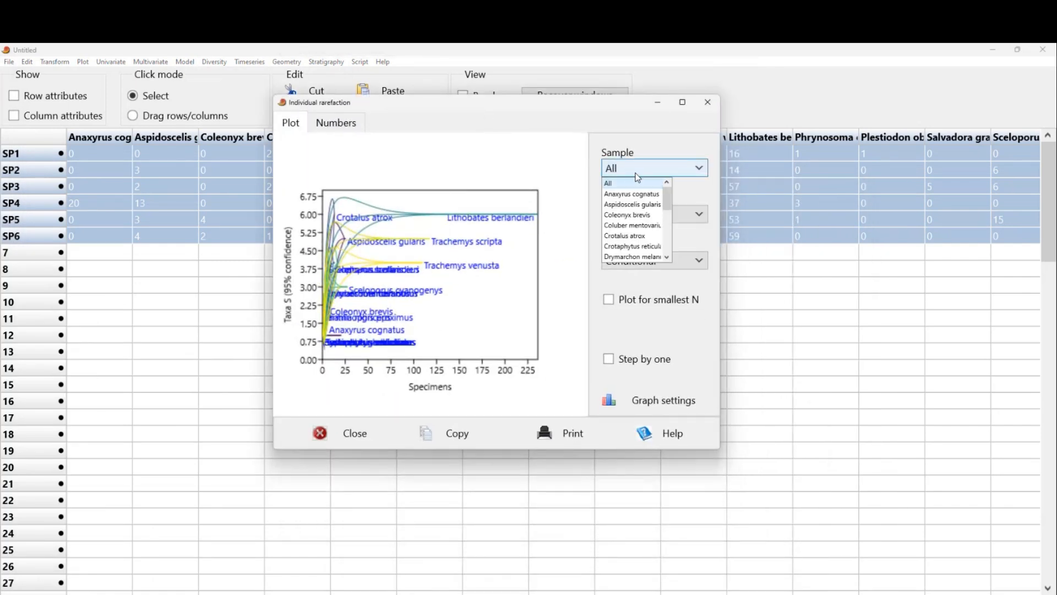
{"action": "left_click", "coordinate": [634, 193]}
{"action": "left_click", "coordinate": [637, 169]}
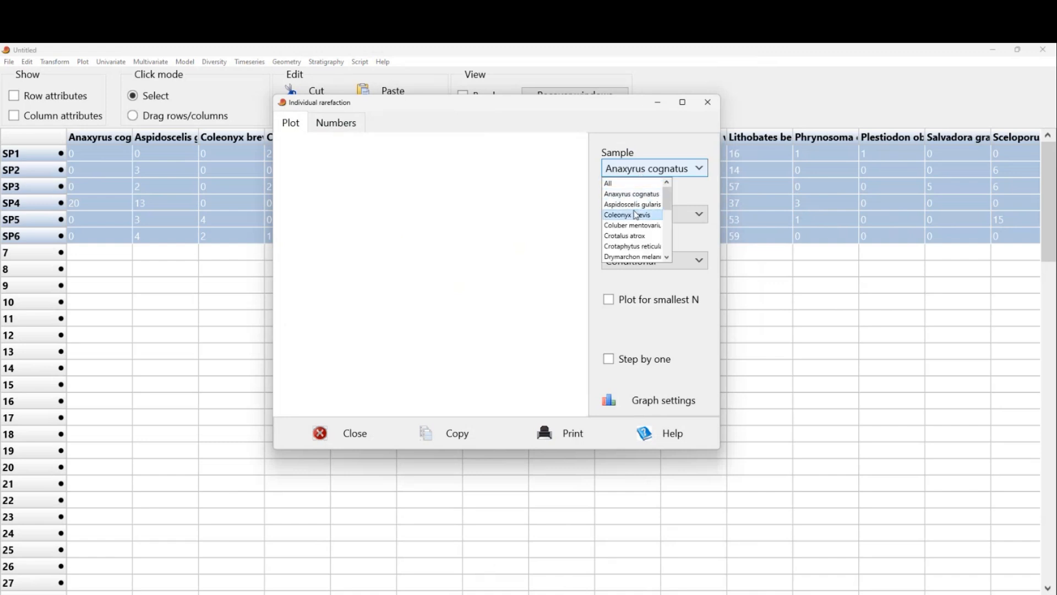
{"action": "left_click", "coordinate": [636, 214]}
{"action": "left_click", "coordinate": [636, 171]}
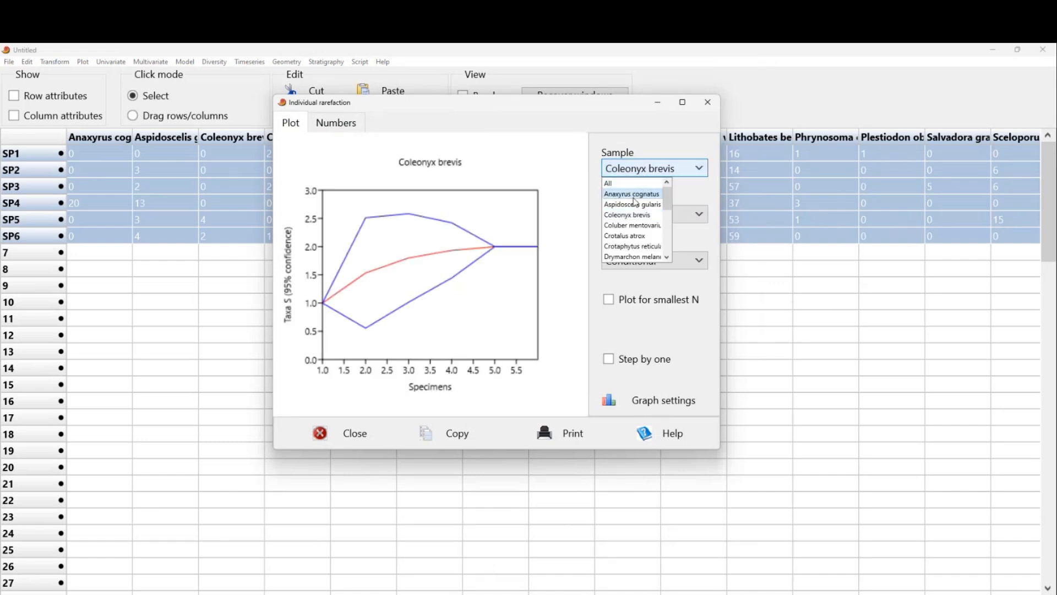
{"action": "left_click", "coordinate": [624, 225]}
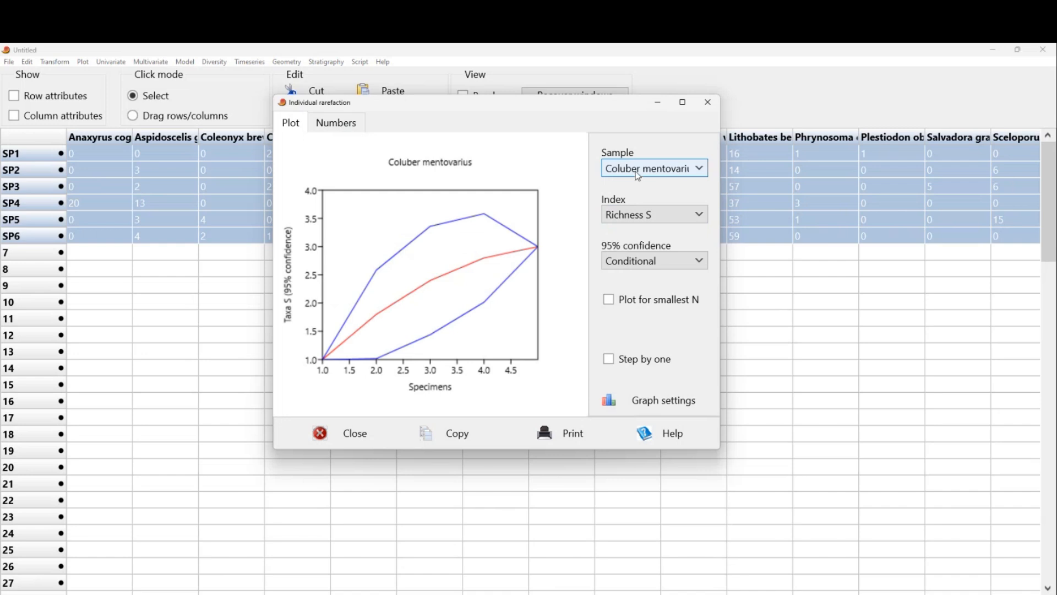
{"action": "left_click", "coordinate": [636, 171]}
{"action": "left_click", "coordinate": [626, 216]}
{"action": "left_click", "coordinate": [646, 172]}
{"action": "left_click_drag", "start_coordinate": [667, 196], "coordinate": [667, 181]}
{"action": "left_click", "coordinate": [640, 185]}
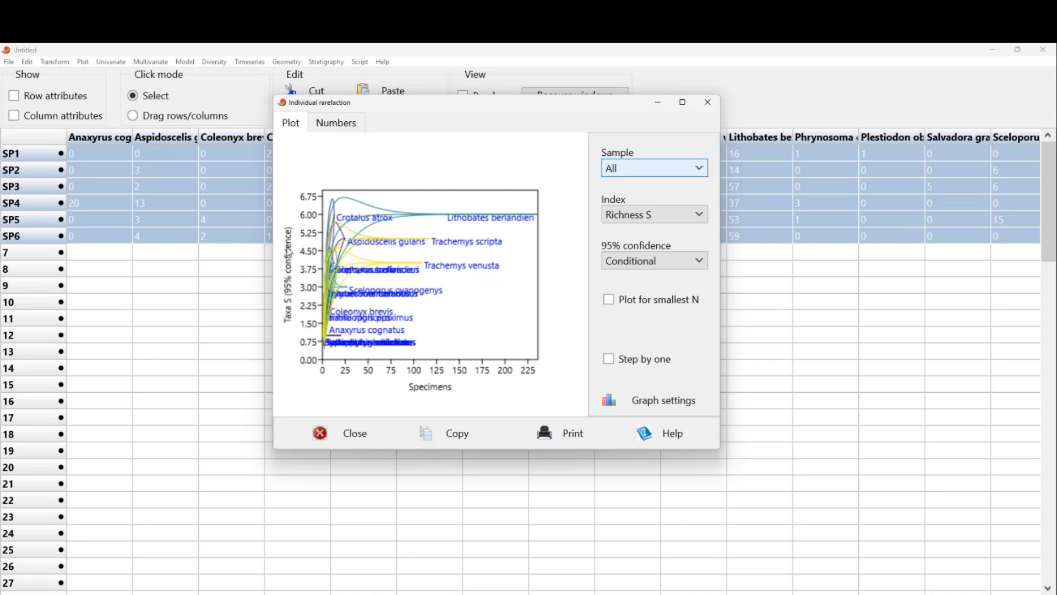
- Preview the Unconditional 95% confidence option on the rarefaction plot and return it to Conditional
{"action": "left_click", "coordinate": [650, 269]}
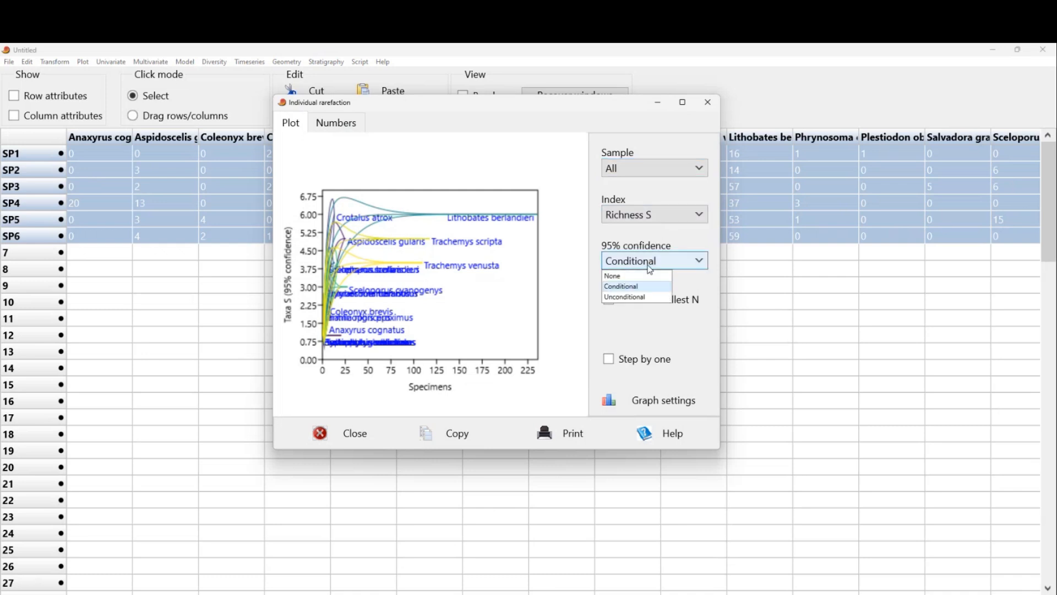
{"action": "left_click", "coordinate": [624, 298]}
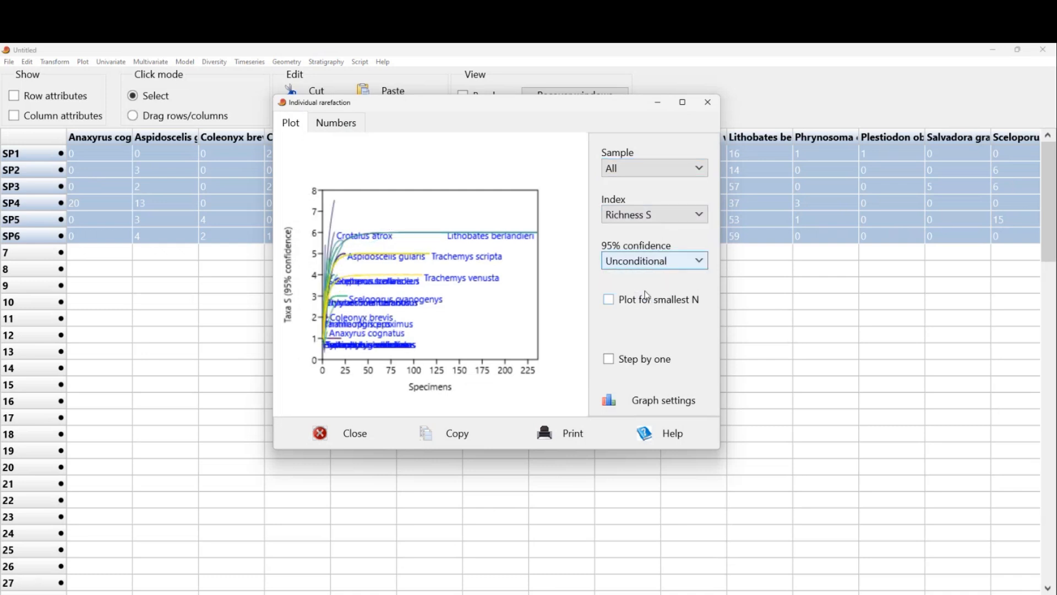
{"action": "left_click", "coordinate": [644, 267]}
{"action": "left_click", "coordinate": [635, 284]}
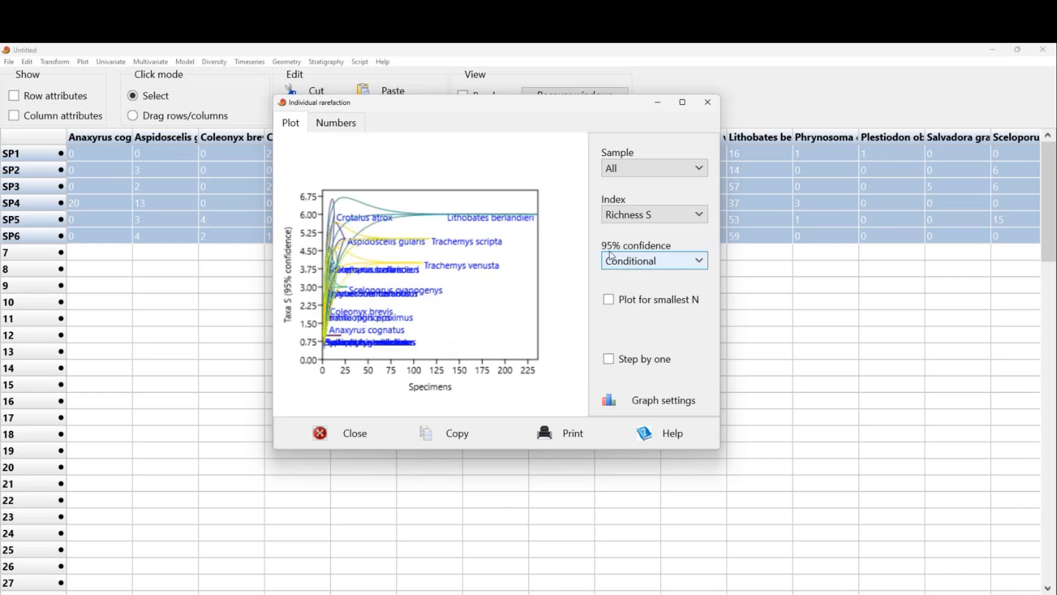
- Preview the rarefaction curves with the Shannon H and Shannon exp(H) indices, and switch back to Richness S
{"action": "left_click", "coordinate": [642, 214]}
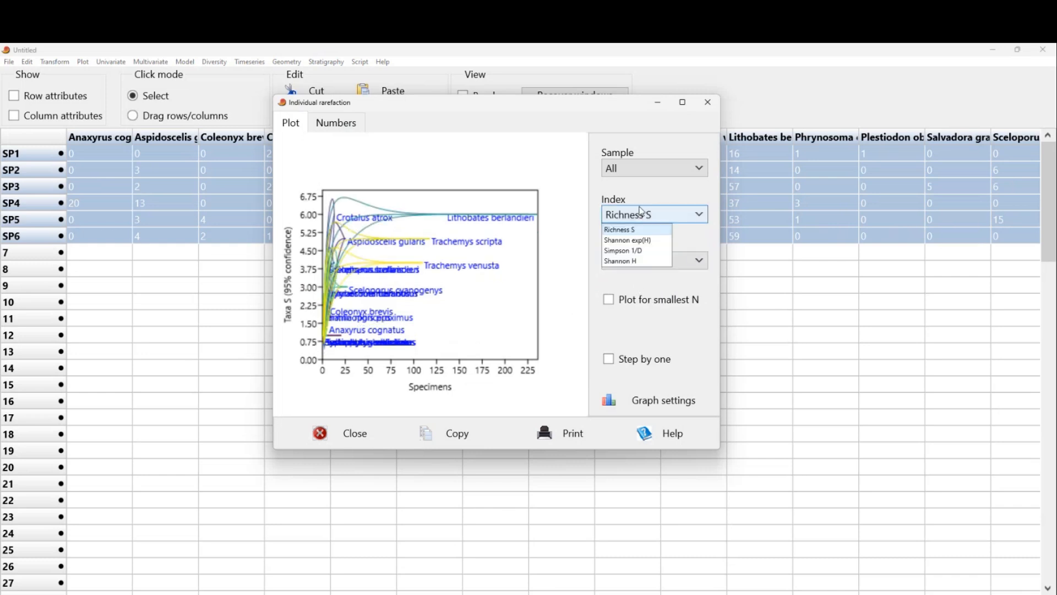
{"action": "left_click", "coordinate": [649, 261]}
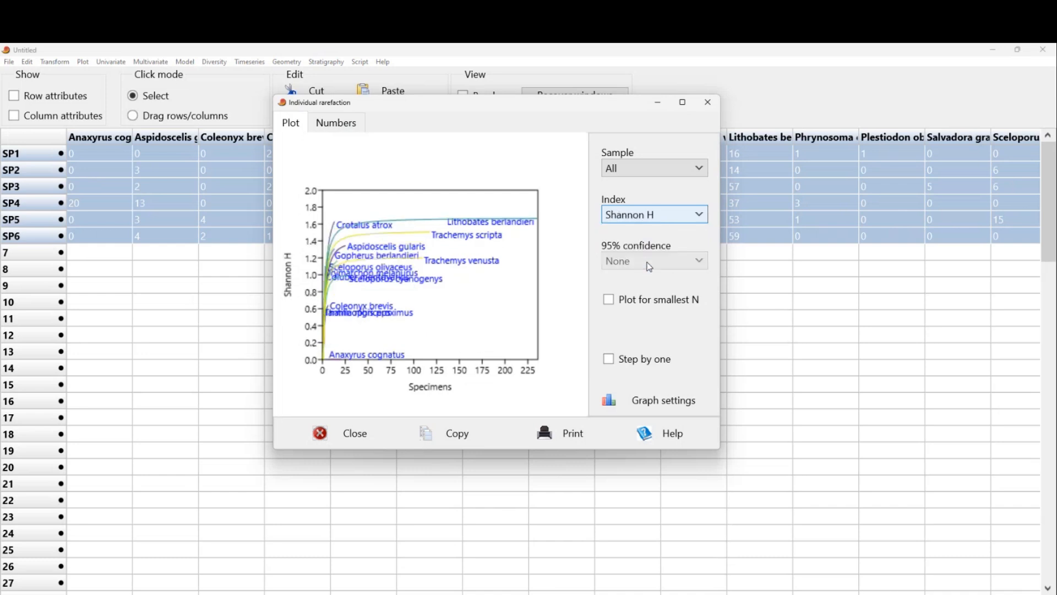
{"action": "left_click", "coordinate": [647, 218]}
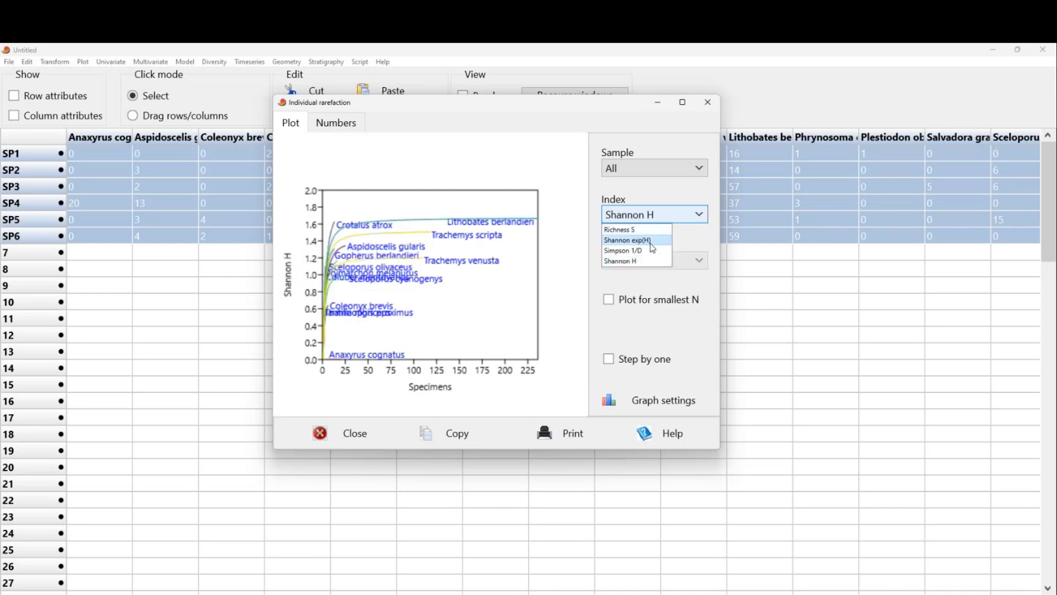
{"action": "left_click", "coordinate": [652, 240]}
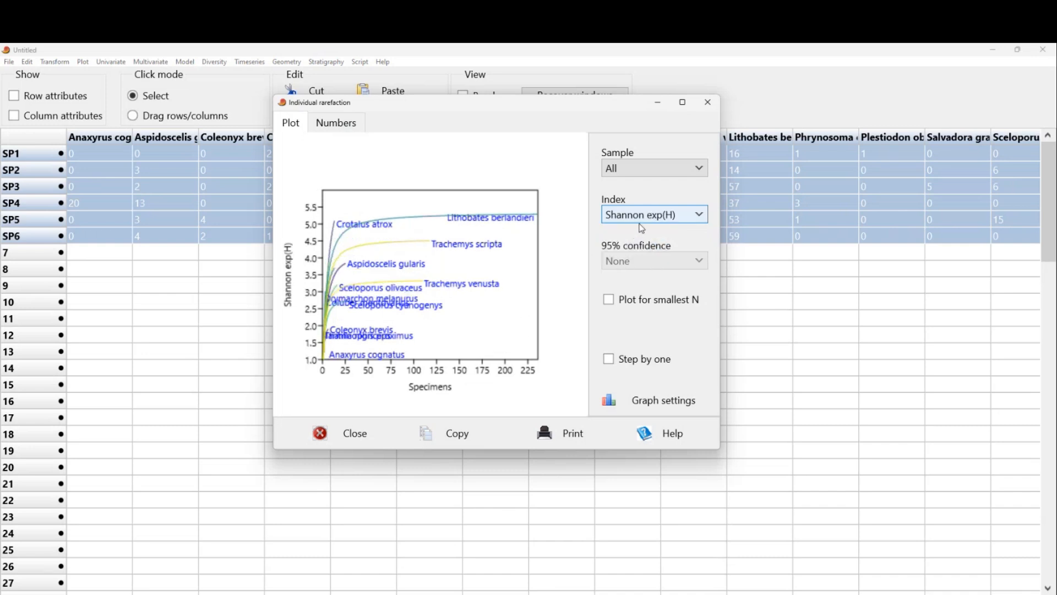
{"action": "left_click", "coordinate": [618, 219]}
{"action": "left_click", "coordinate": [611, 228]}
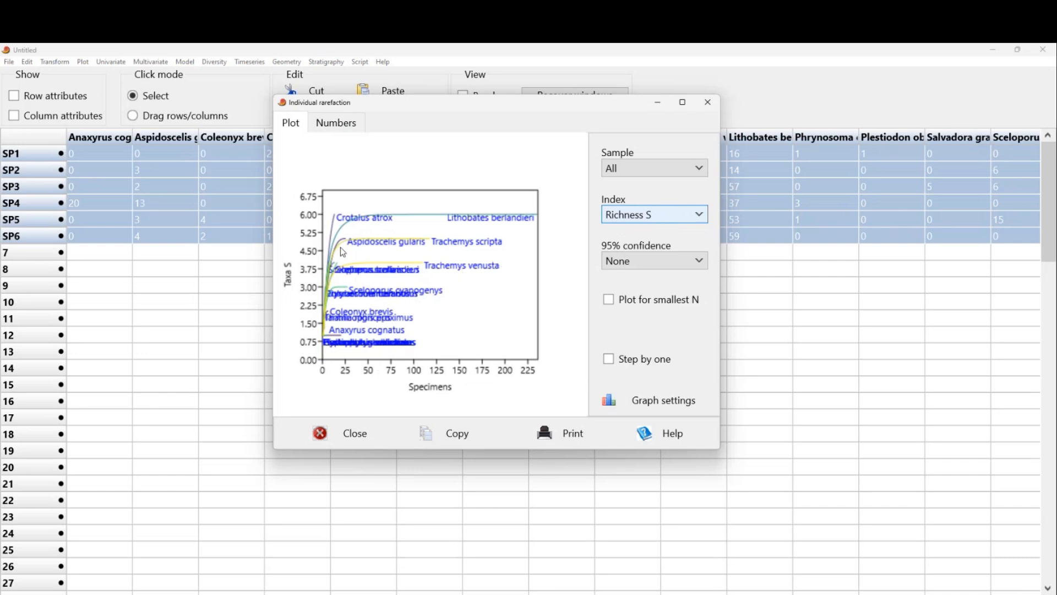
- Set the rarefaction index to Shannon exp(H) and check the other index options without changing it
{"action": "left_click", "coordinate": [642, 220]}
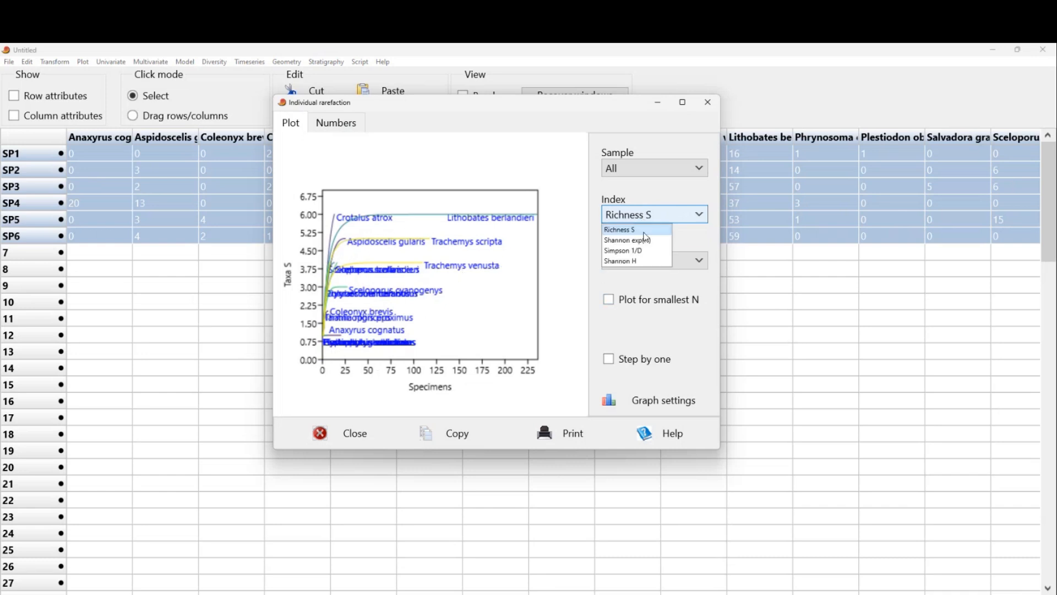
{"action": "left_click", "coordinate": [651, 239]}
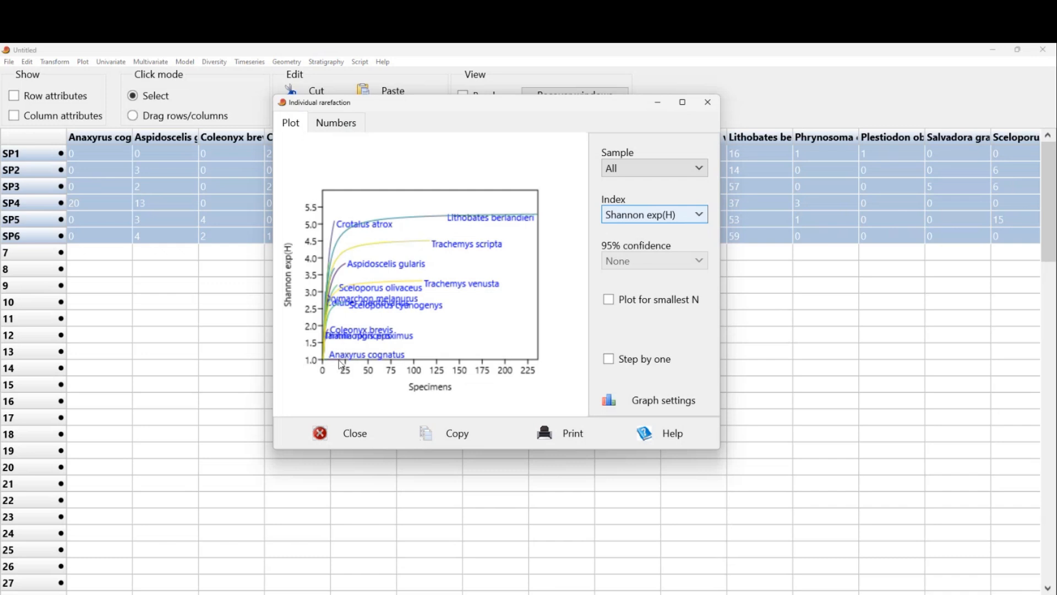
{"action": "left_click", "coordinate": [625, 219]}
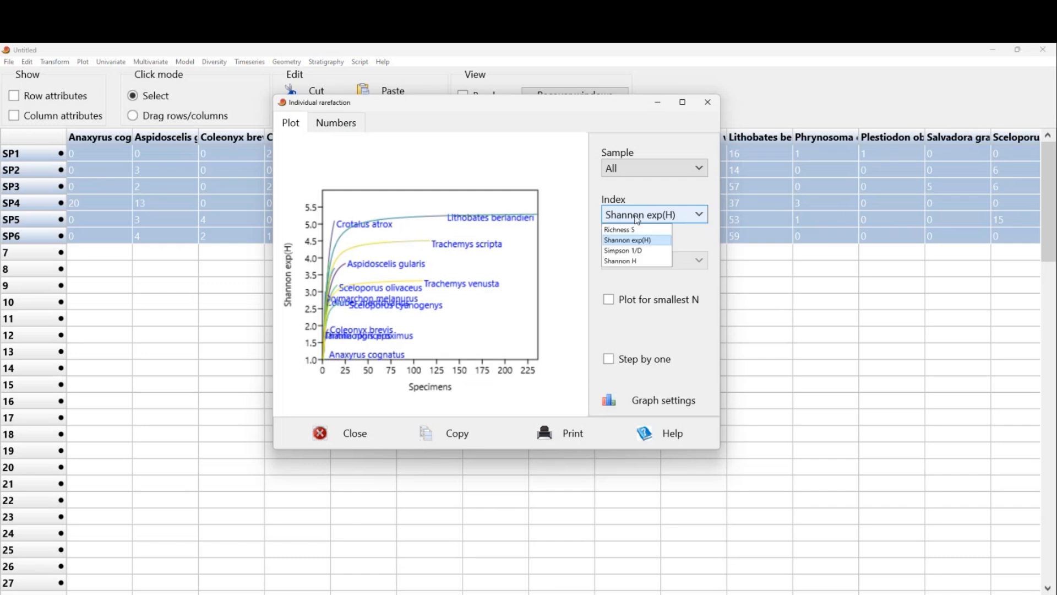
{"action": "left_click", "coordinate": [429, 153]}
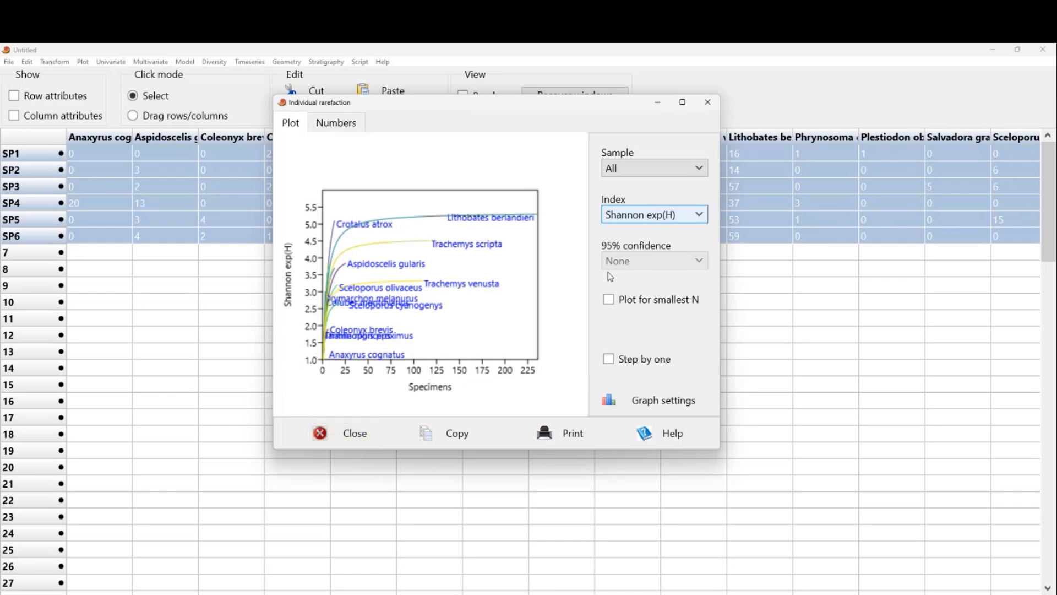
- Preview the Plot for smallest N and Step by one options on the rarefaction plot, and switch both off again
{"action": "left_click", "coordinate": [642, 168]}
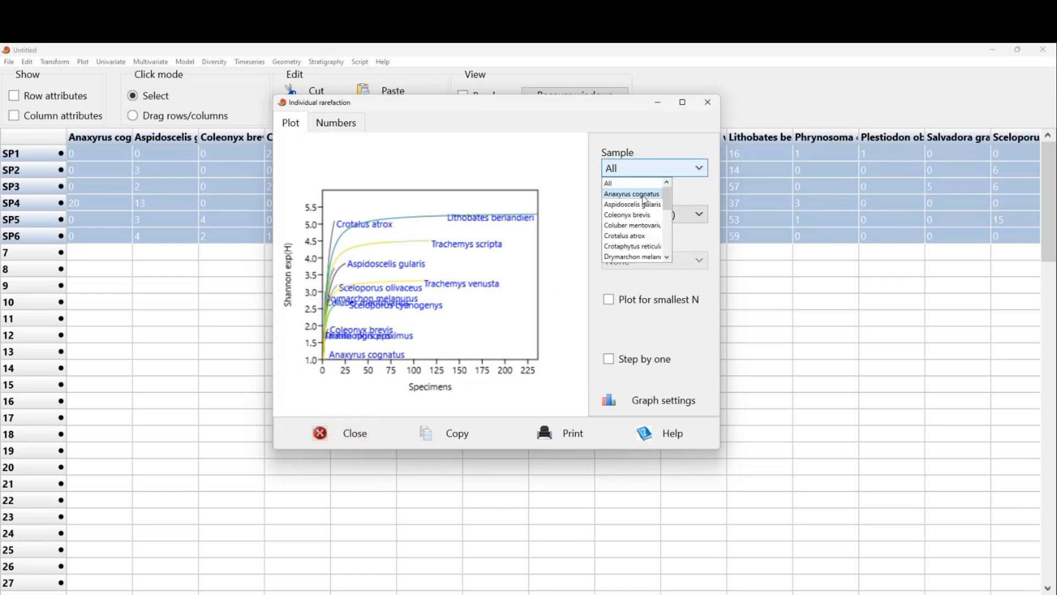
{"action": "left_click", "coordinate": [510, 139]}
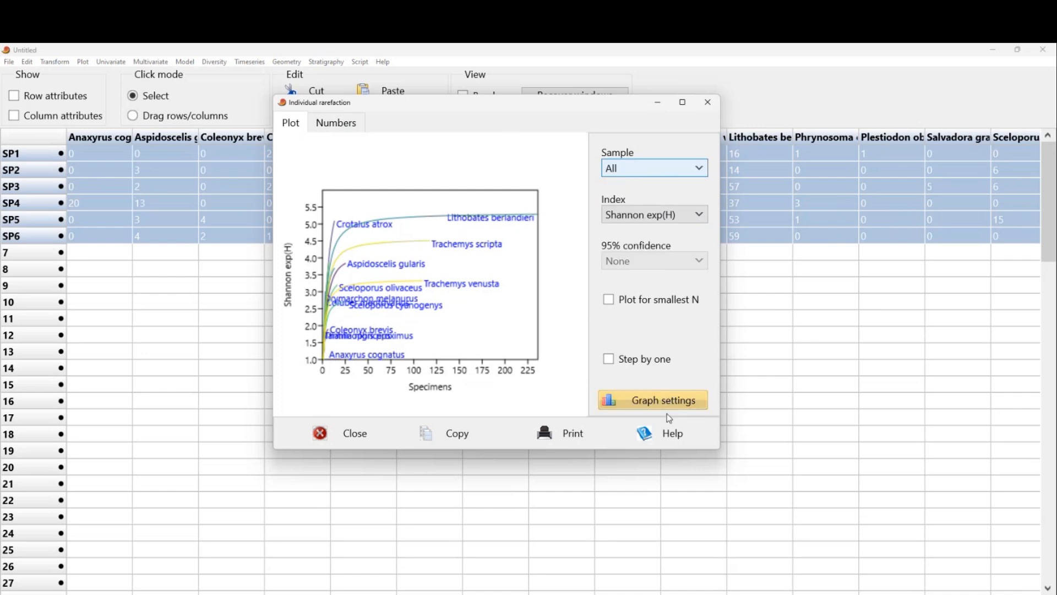
{"action": "left_click", "coordinate": [609, 299]}
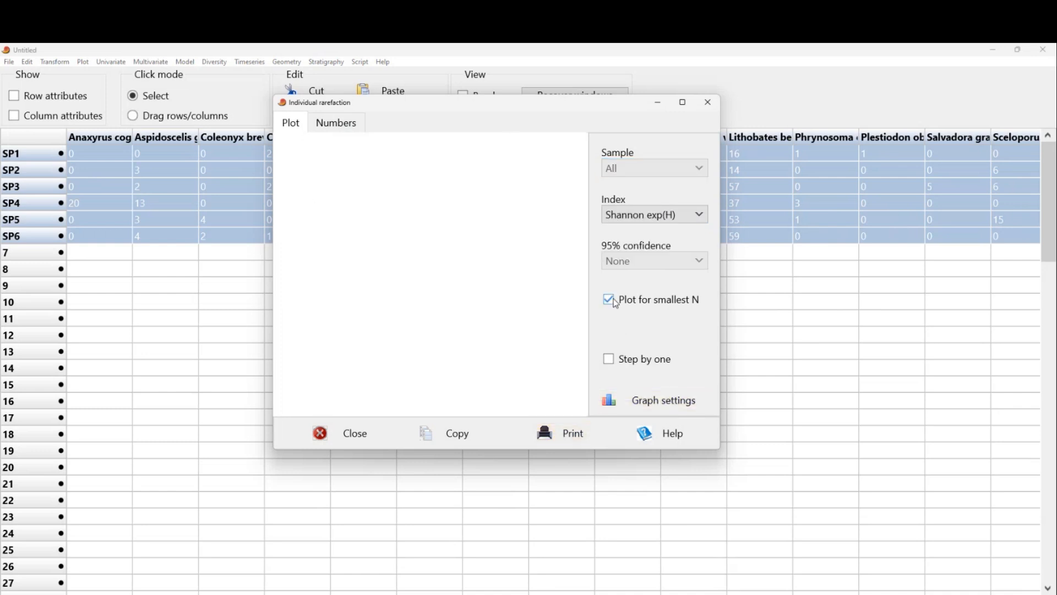
{"action": "left_click", "coordinate": [608, 299]}
{"action": "left_click", "coordinate": [610, 359]}
{"action": "left_click", "coordinate": [609, 360]}
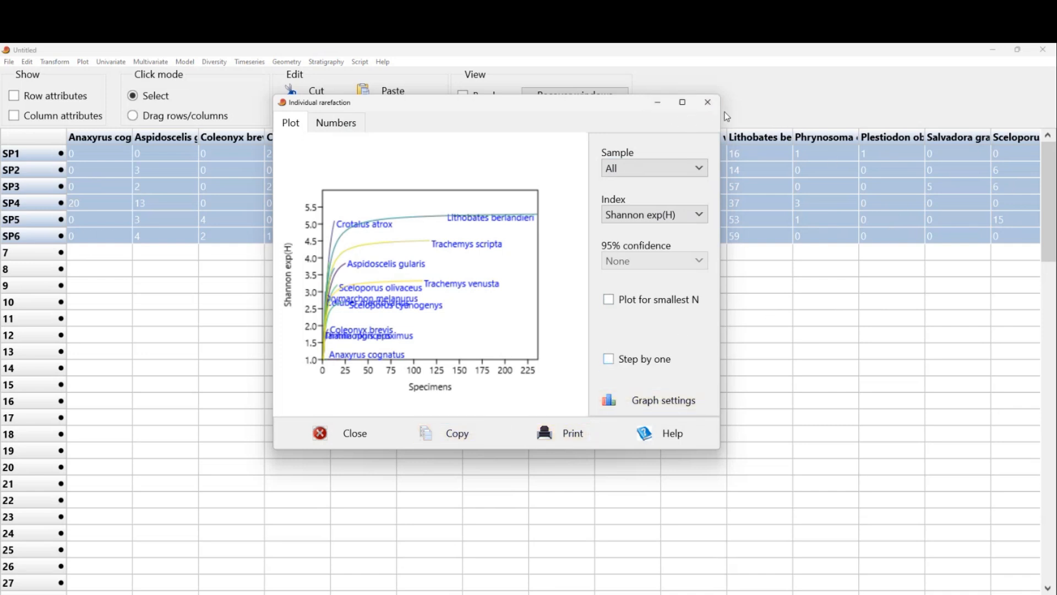
- Review the numeric rarefaction values by sample size for each species, and close the individual rarefaction results
{"action": "left_click", "coordinate": [350, 130]}
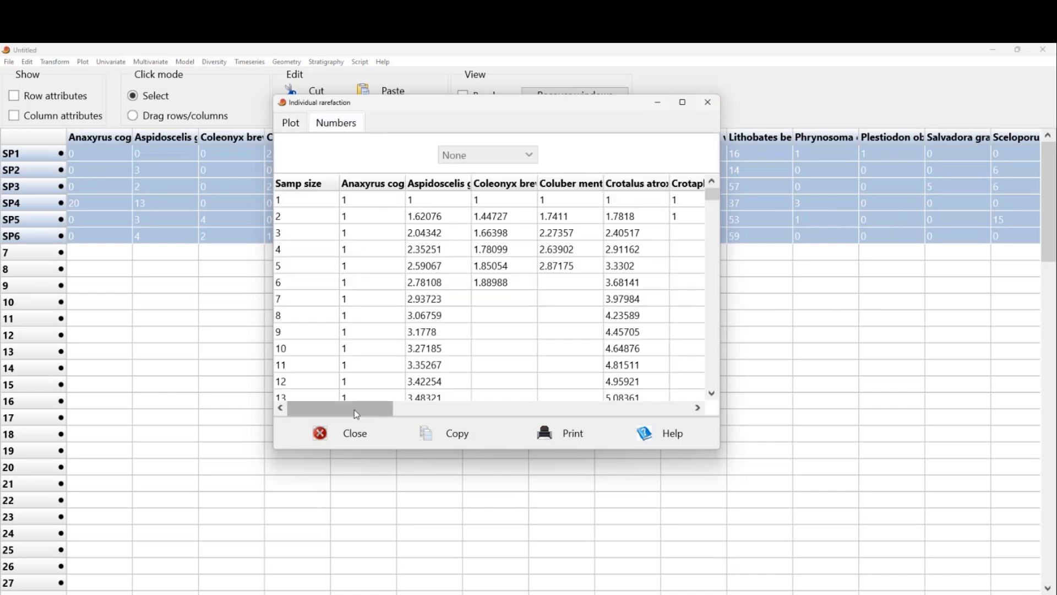
{"action": "left_click_drag", "start_coordinate": [354, 409], "coordinate": [606, 408]}
{"action": "scroll", "coordinate": [477, 333], "scroll_direction": "down", "scroll_amount": 5}
{"action": "scroll", "coordinate": [476, 332], "scroll_direction": "down", "scroll_amount": 6}
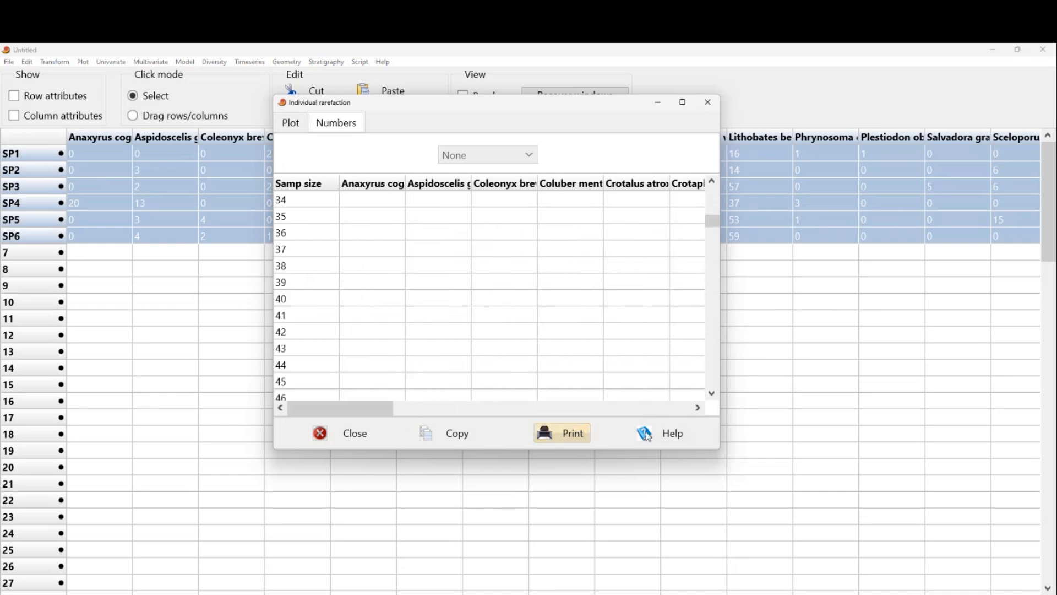
{"action": "scroll", "coordinate": [614, 300], "scroll_direction": "up", "scroll_amount": 10}
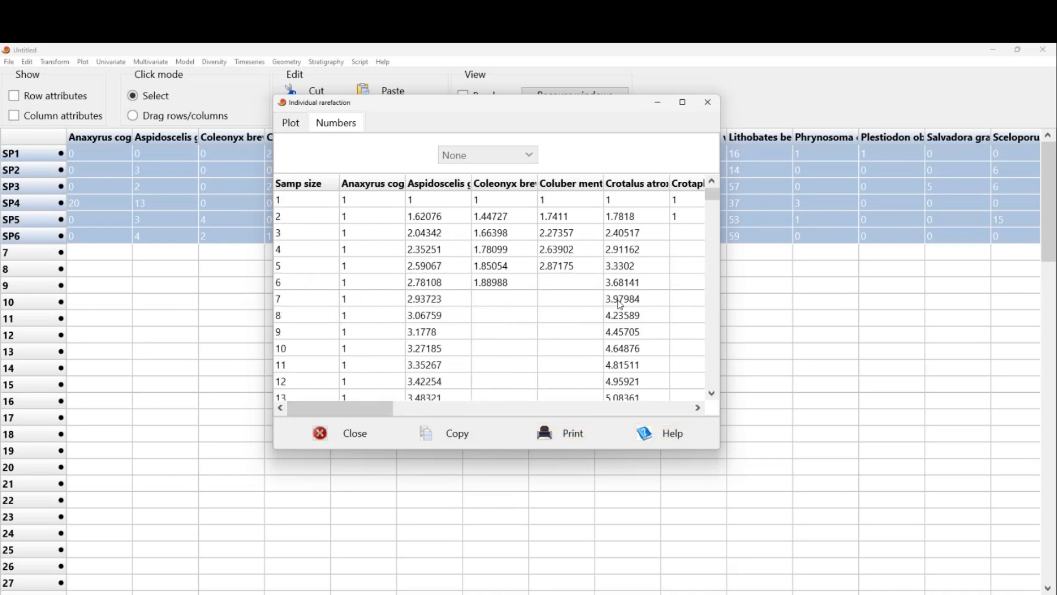
{"action": "left_click", "coordinate": [708, 102]}
- Run Sample rarefaction (Mao's tau) on the selected abundance data and move its results window clear of the first data columns
{"action": "left_click", "coordinate": [212, 63]}
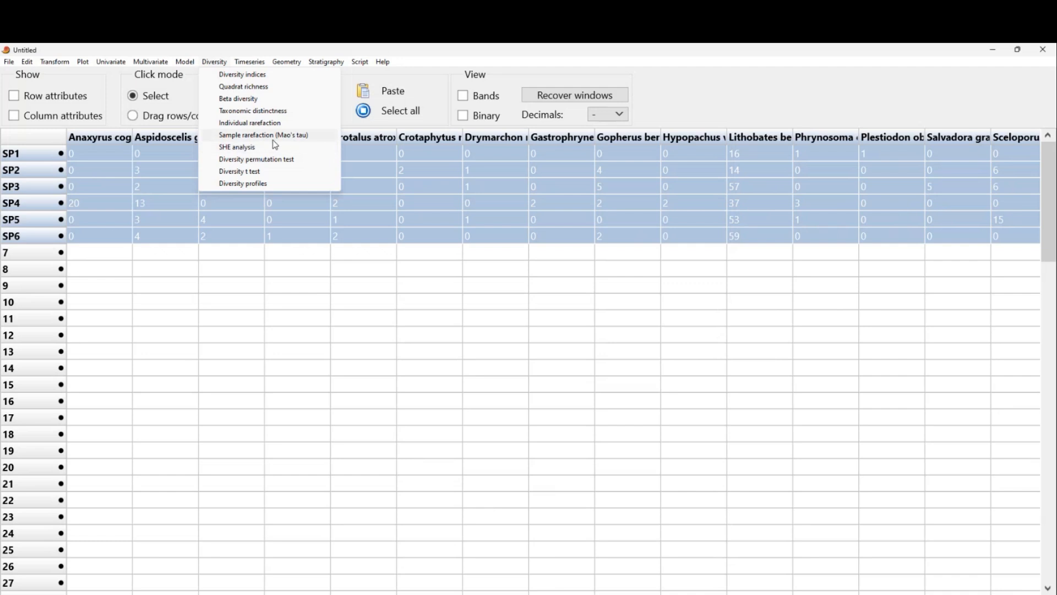
{"action": "left_click", "coordinate": [303, 136]}
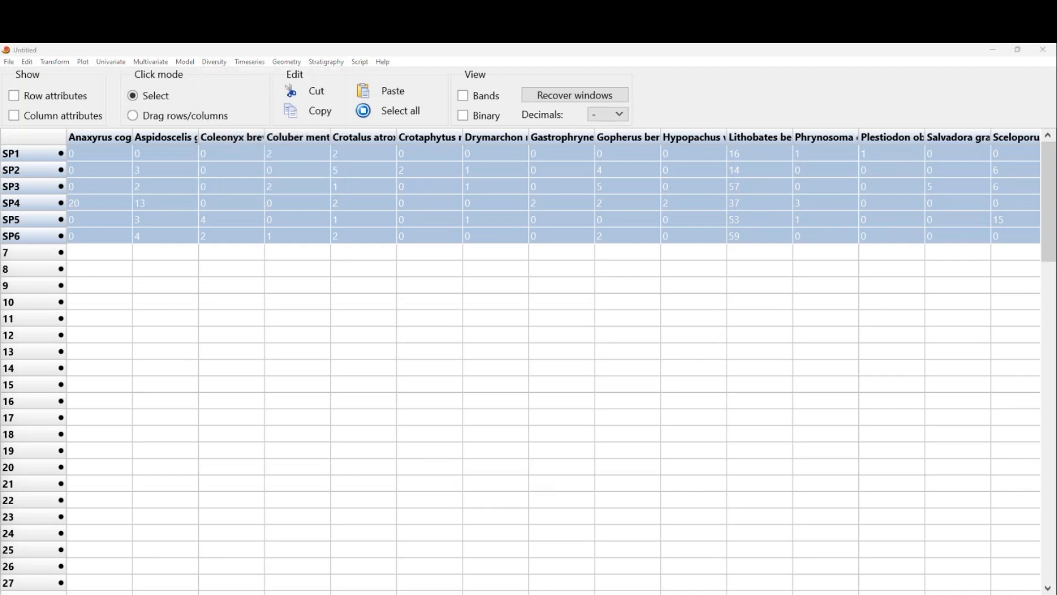
{"action": "left_click_drag", "start_coordinate": [0, 227], "coordinate": [804, 165]}
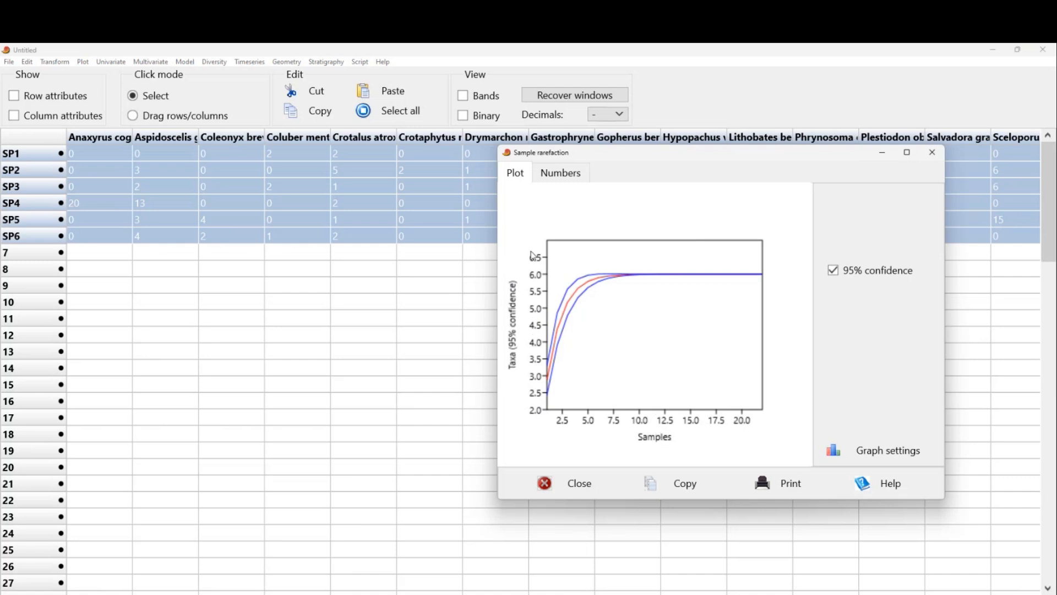
- Compare the sample rarefaction curve with and without the 95% confidence band, leave the band on, and put the results window away
{"action": "left_click", "coordinate": [834, 270]}
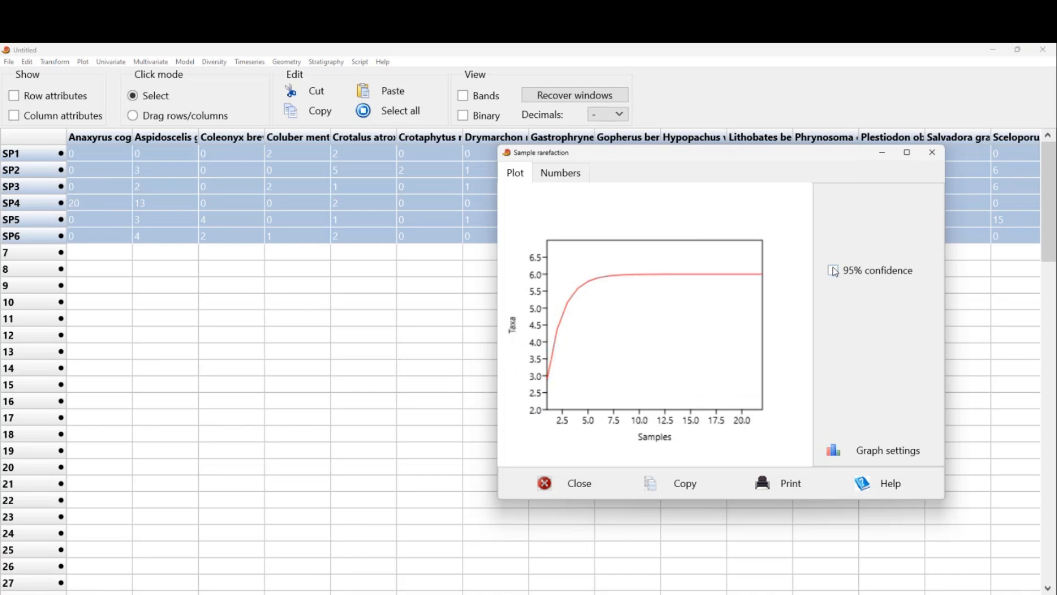
{"action": "left_click", "coordinate": [834, 270]}
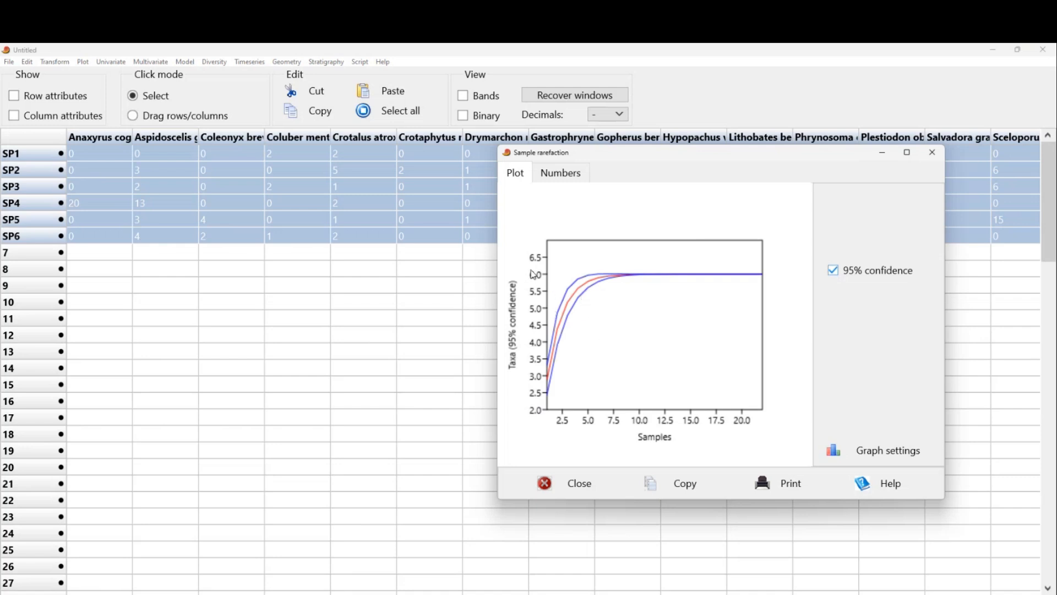
{"action": "left_click", "coordinate": [834, 270]}
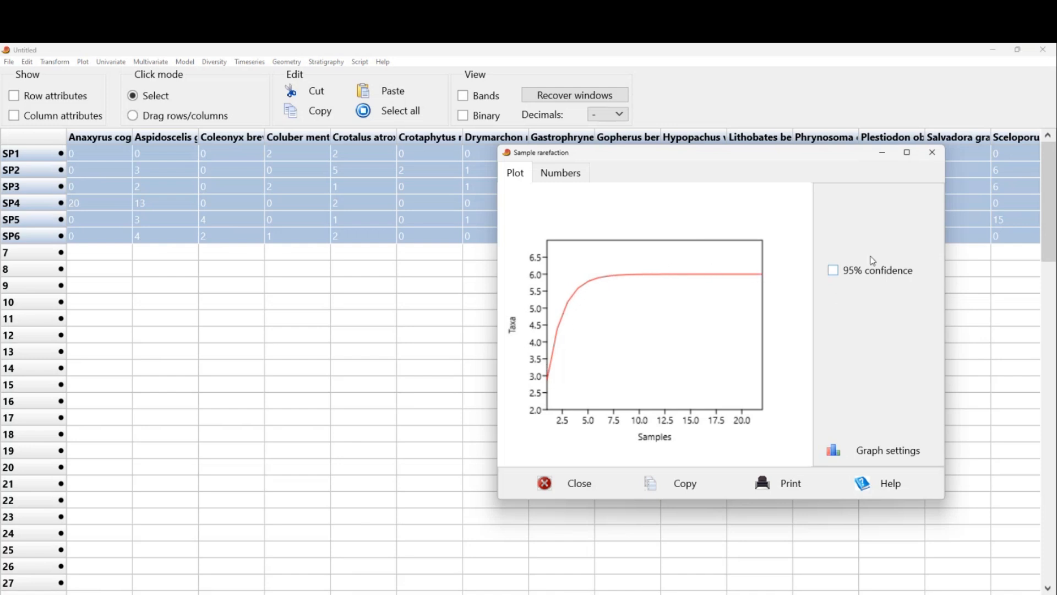
{"action": "left_click", "coordinate": [832, 270]}
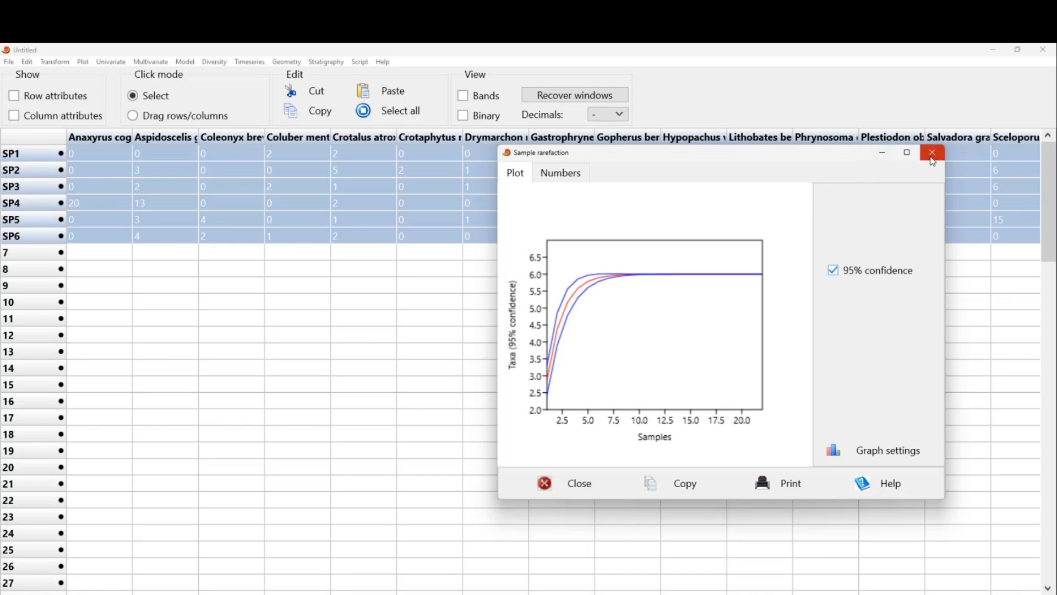
{"action": "left_click", "coordinate": [883, 155]}
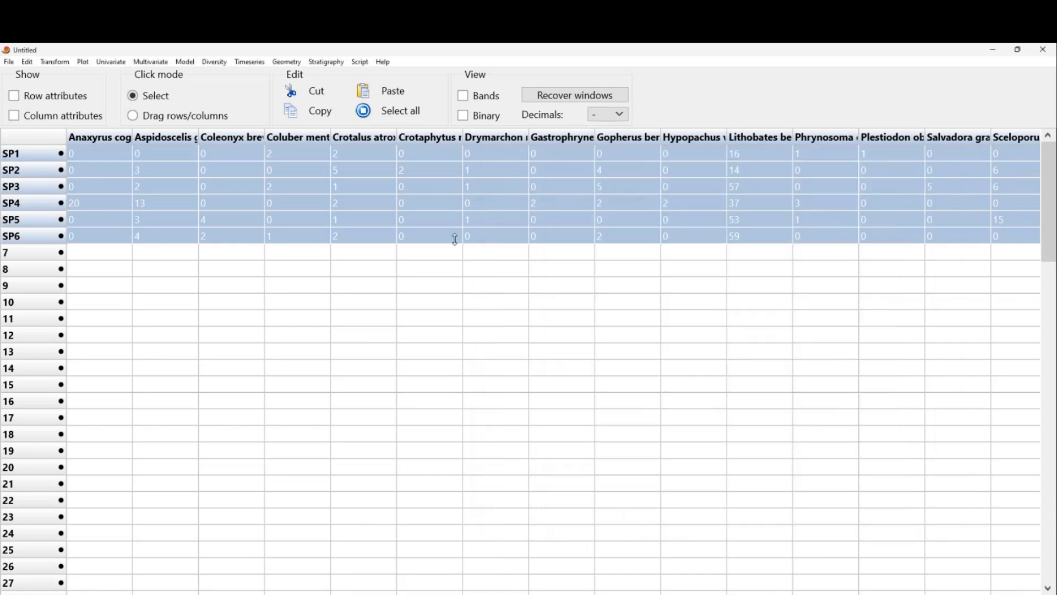
{"action": "left_click", "coordinate": [228, 63]}
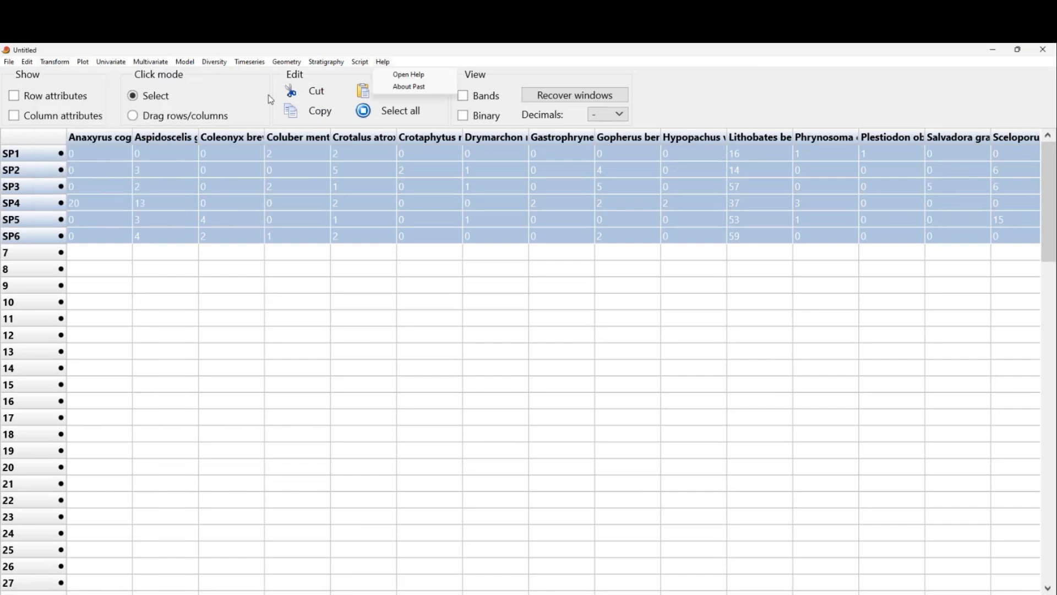
{"action": "left_click", "coordinate": [218, 63]}
{"action": "left_click", "coordinate": [219, 63]}
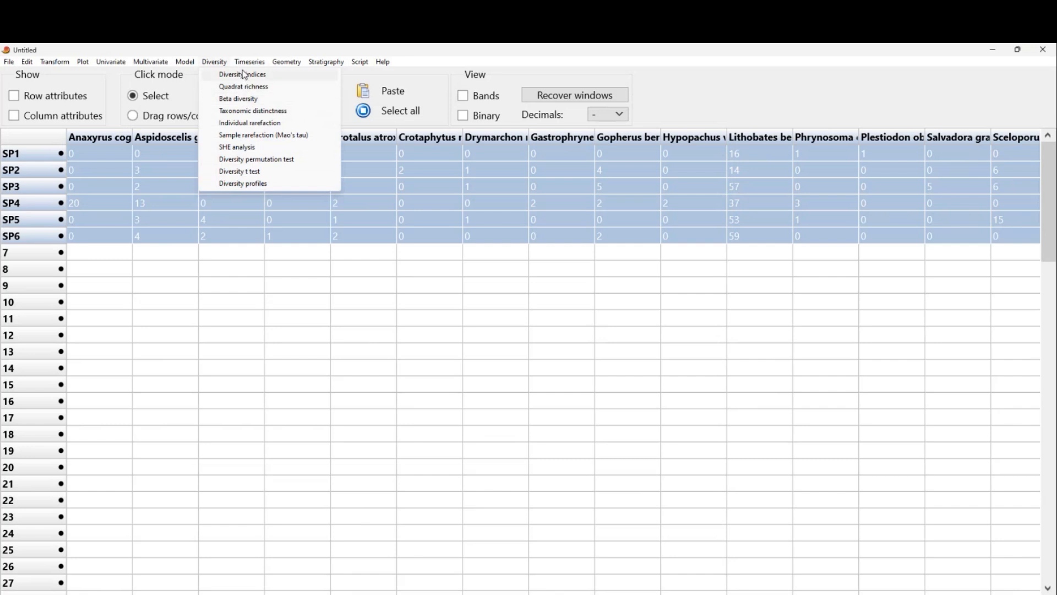
{"action": "left_click", "coordinate": [186, 63]}
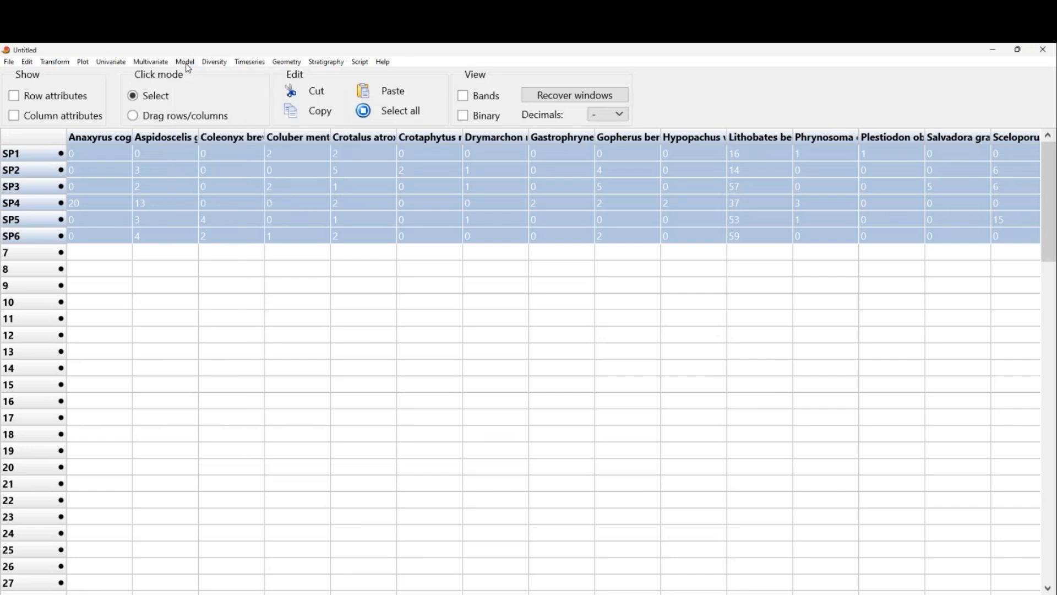
{"action": "left_click", "coordinate": [186, 62]}
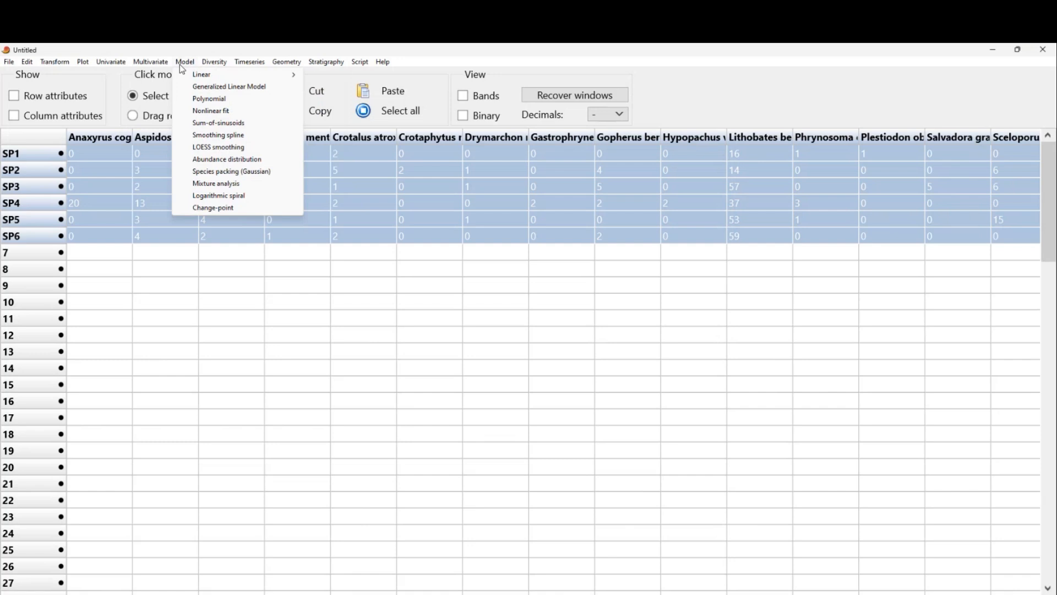
{"action": "mouse_move", "coordinate": [220, 78]}
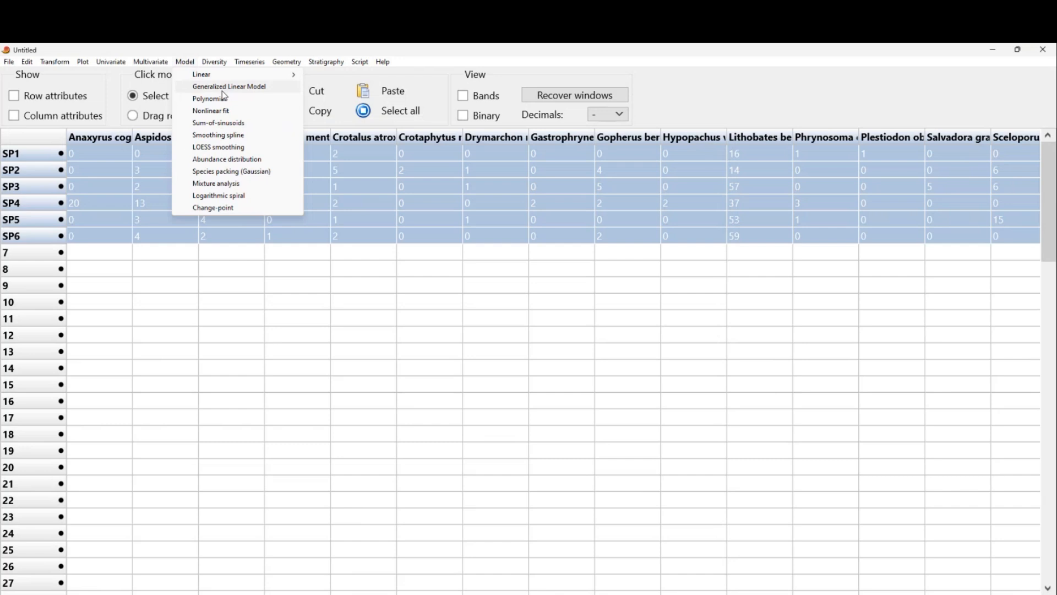
- Compute the similarity and distance indices between sites SP1 to SP6 with the Euclidean index
{"action": "mouse_move", "coordinate": [156, 64]}
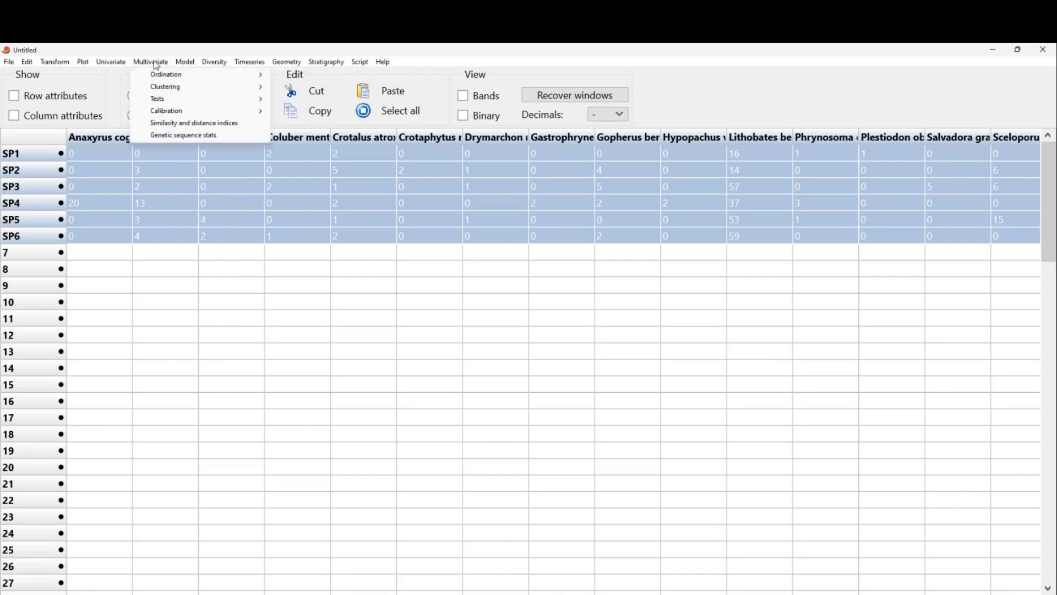
{"action": "mouse_move", "coordinate": [165, 88]}
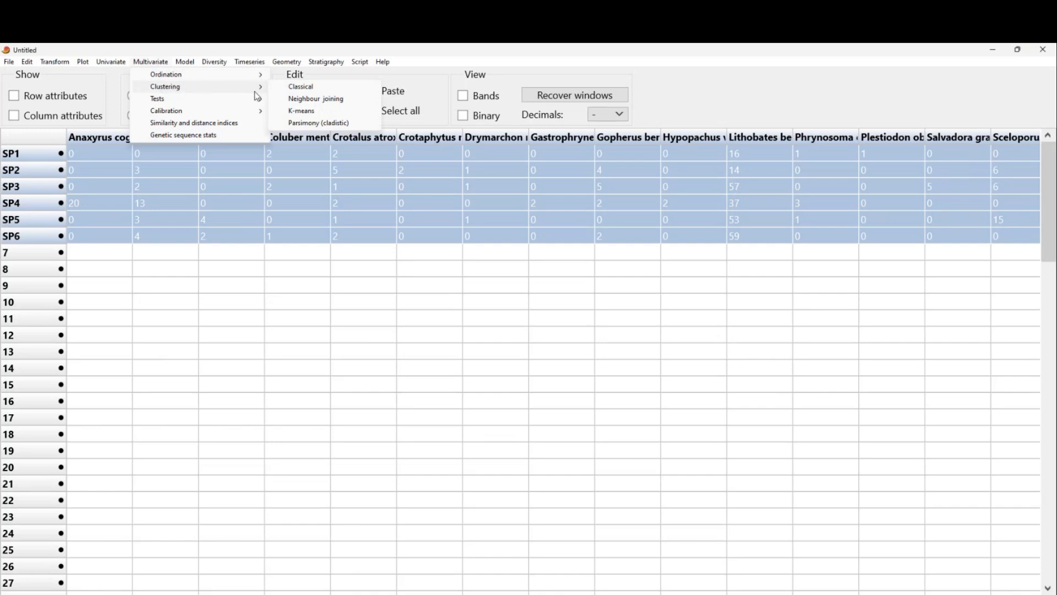
{"action": "mouse_move", "coordinate": [251, 105]}
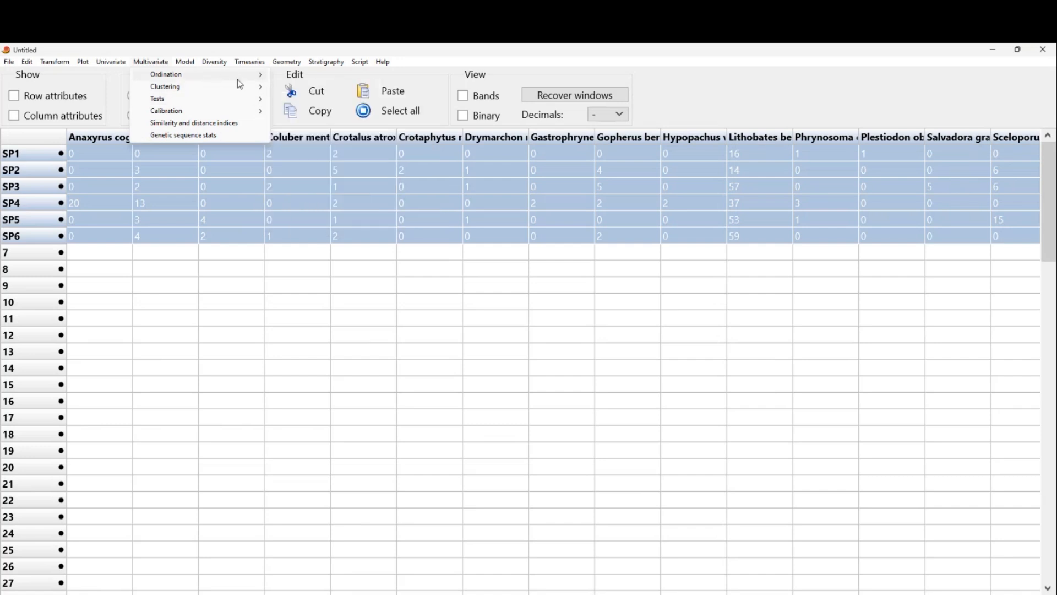
{"action": "mouse_move", "coordinate": [257, 86]}
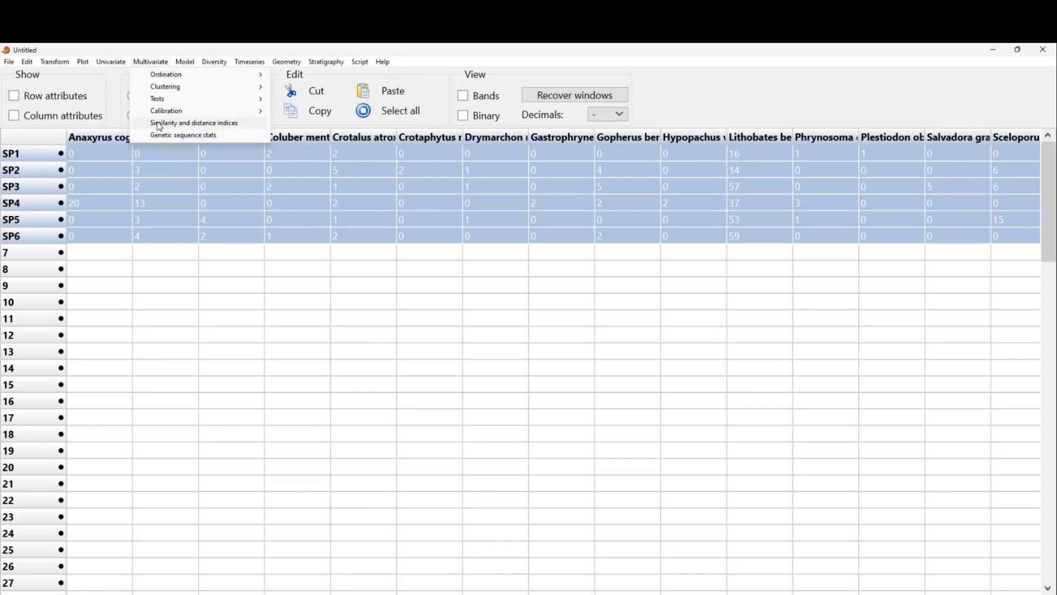
{"action": "left_click", "coordinate": [208, 125]}
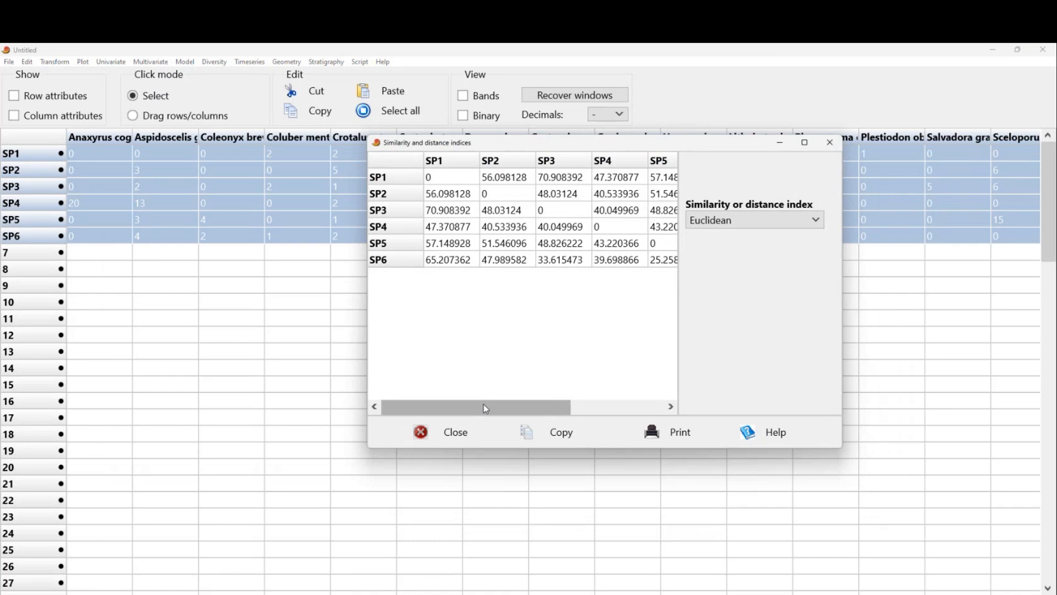
{"action": "mouse_move", "coordinate": [484, 407]}
{"action": "left_mouse_down"}
{"action": "mouse_move", "coordinate": [583, 417]}
{"action": "mouse_move", "coordinate": [502, 418]}
{"action": "left_mouse_up"}
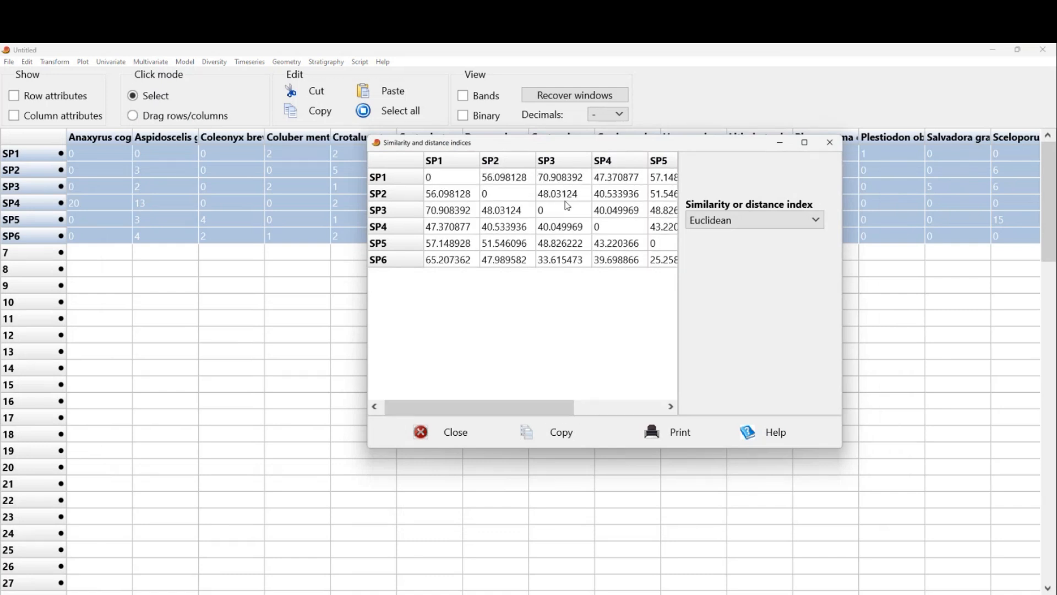
- Set the similarity index to Jaccard, and review the matrix across SP1 to SP6 before closing it
{"action": "left_click", "coordinate": [750, 221]}
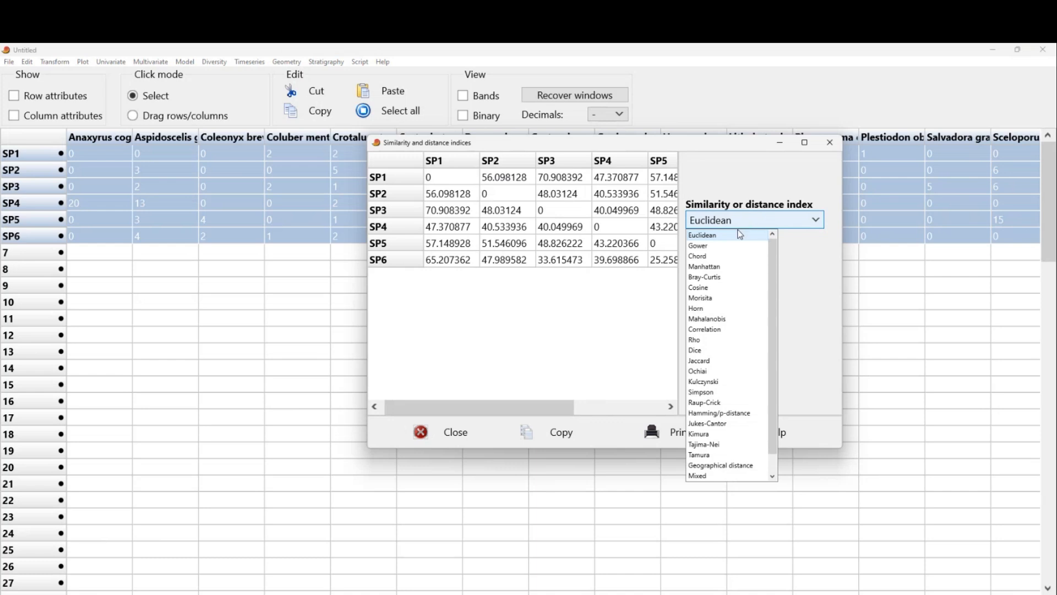
{"action": "left_click", "coordinate": [703, 361]}
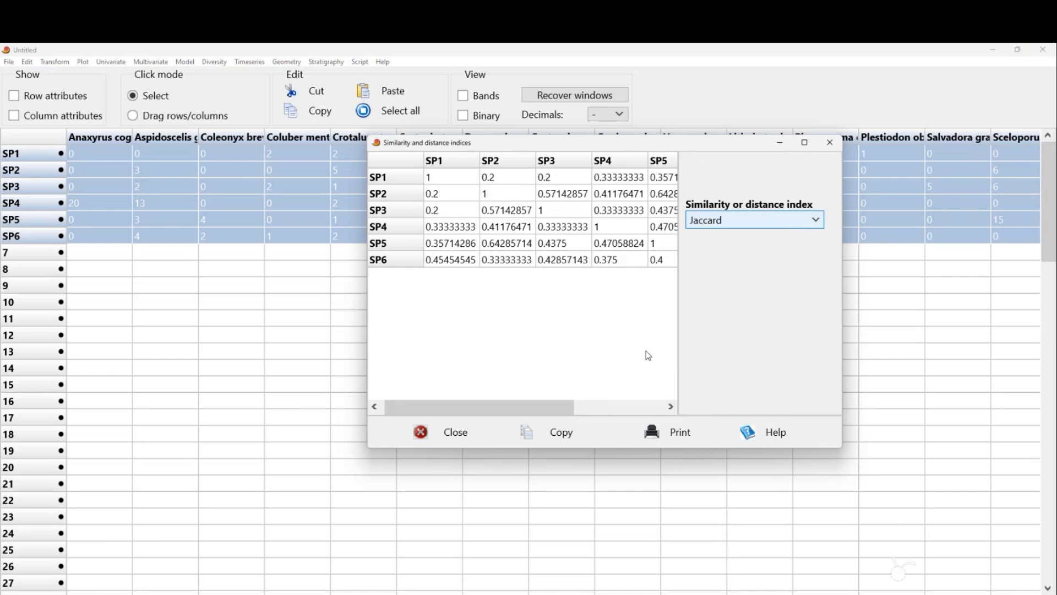
{"action": "left_click_drag", "start_coordinate": [496, 408], "coordinate": [516, 412]}
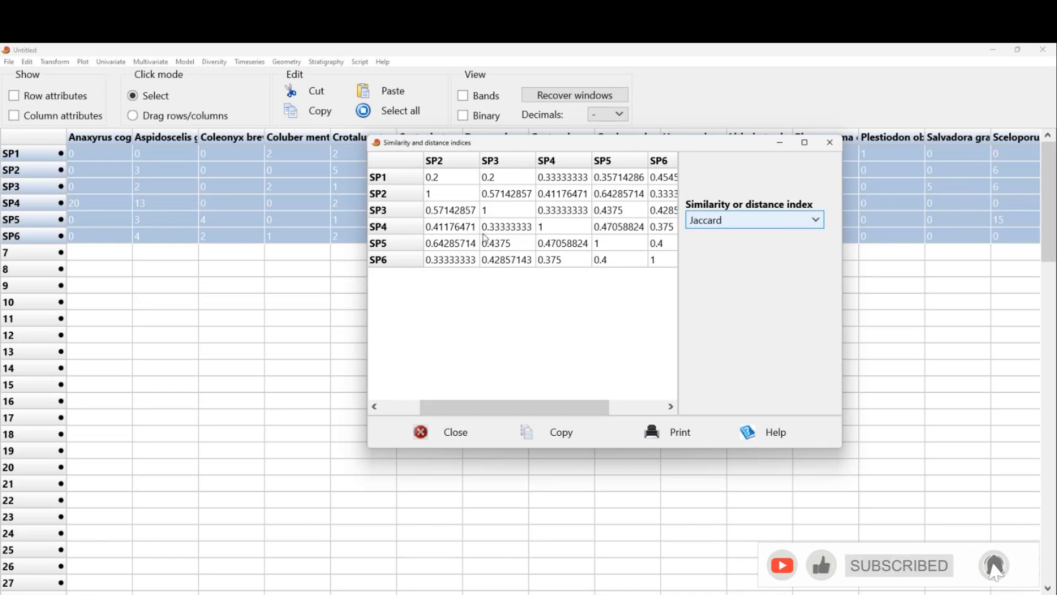
{"action": "left_click_drag", "start_coordinate": [553, 410], "coordinate": [513, 409]}
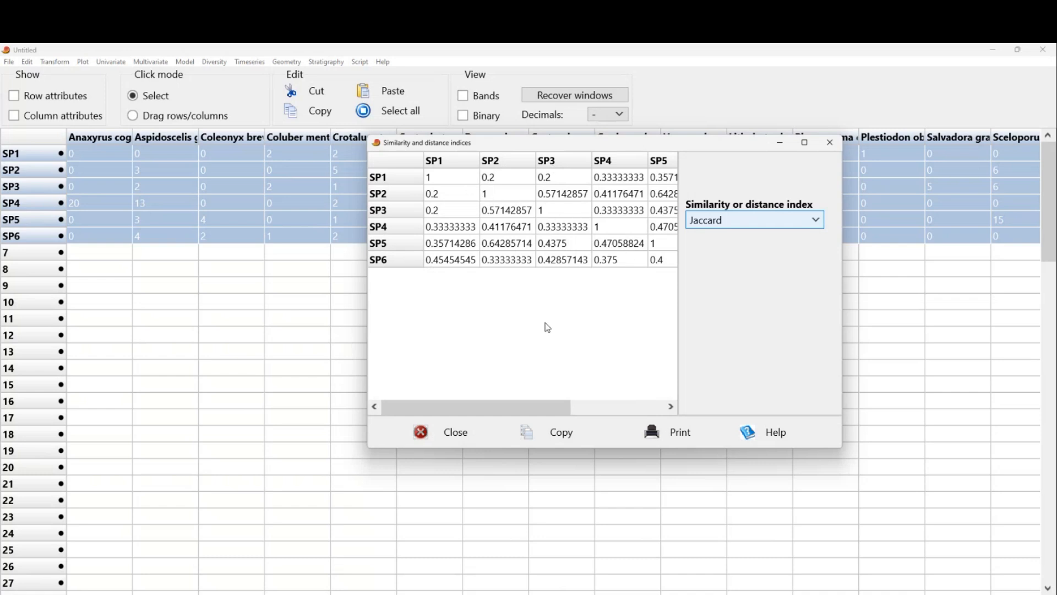
{"action": "left_click_drag", "start_coordinate": [494, 406], "coordinate": [601, 420]}
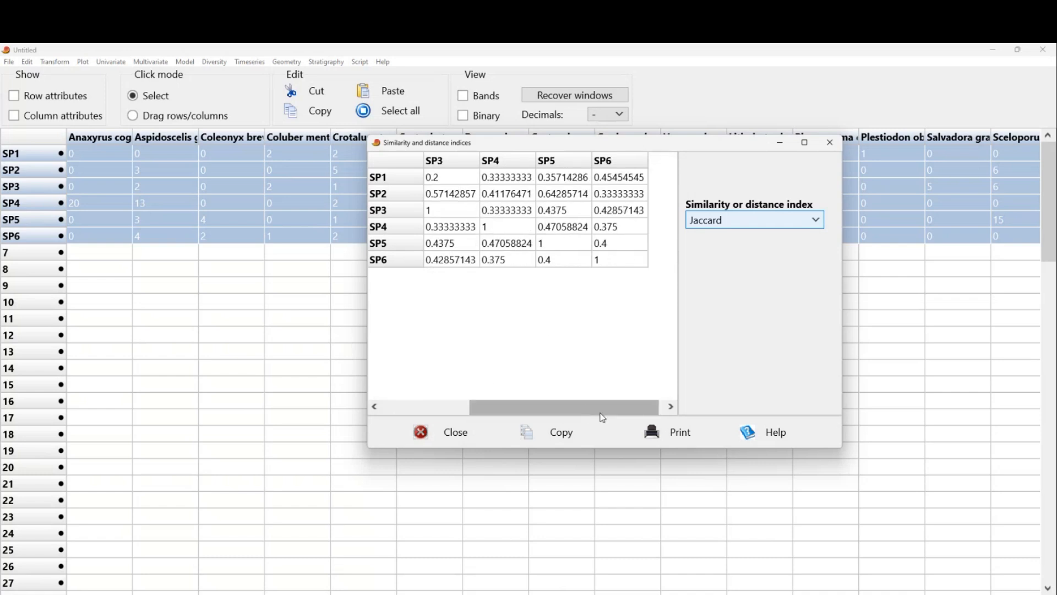
{"action": "left_click", "coordinate": [832, 144]}
- Run a Classical clustering analysis on the selected SP1 to SP6 abundance data
{"action": "left_click", "coordinate": [220, 63]}
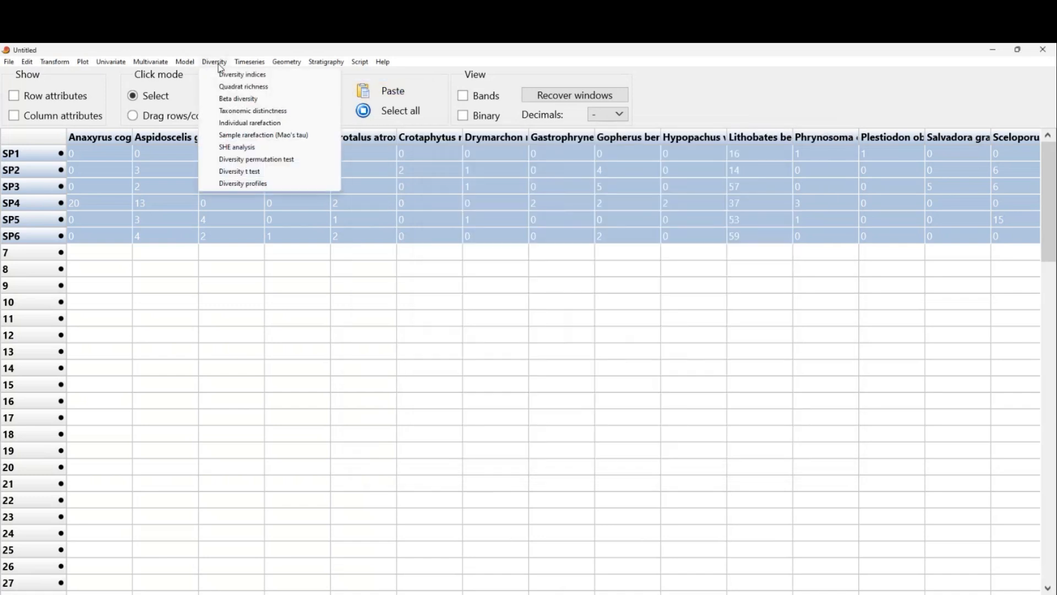
{"action": "mouse_move", "coordinate": [187, 68]}
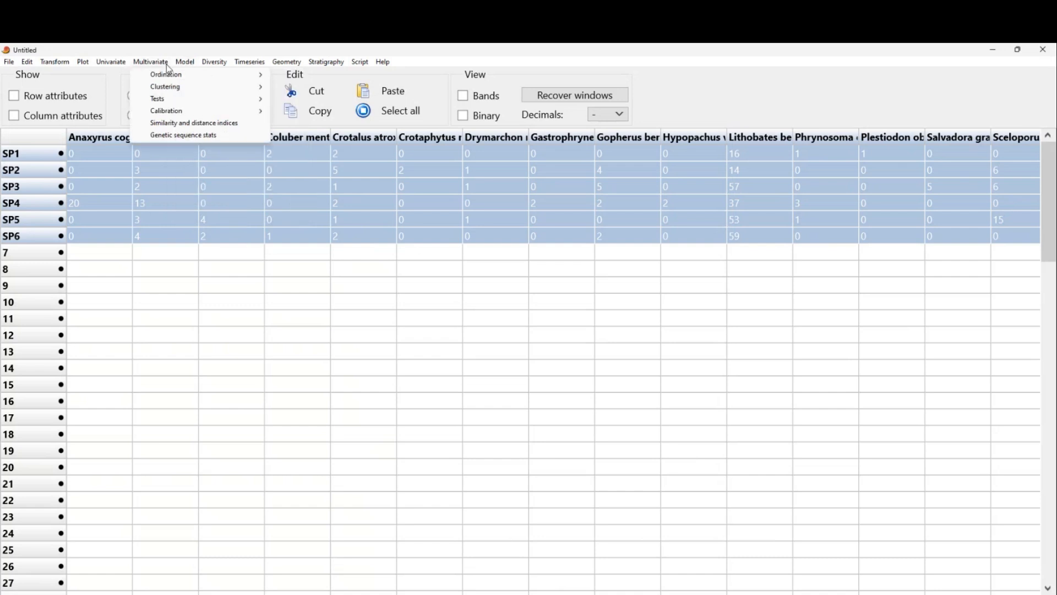
{"action": "mouse_move", "coordinate": [174, 88]}
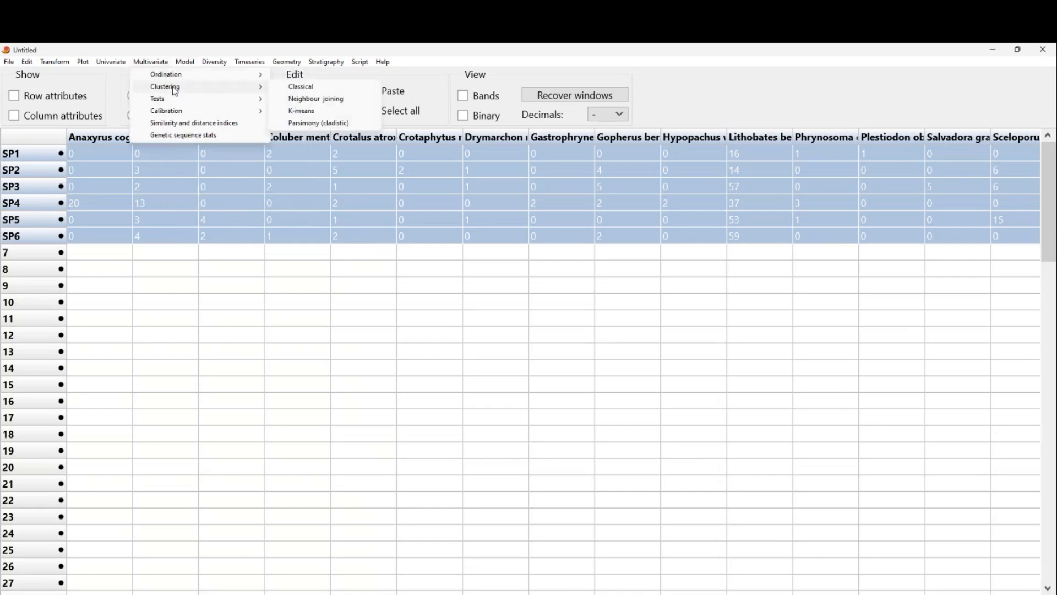
{"action": "left_click", "coordinate": [301, 88]}
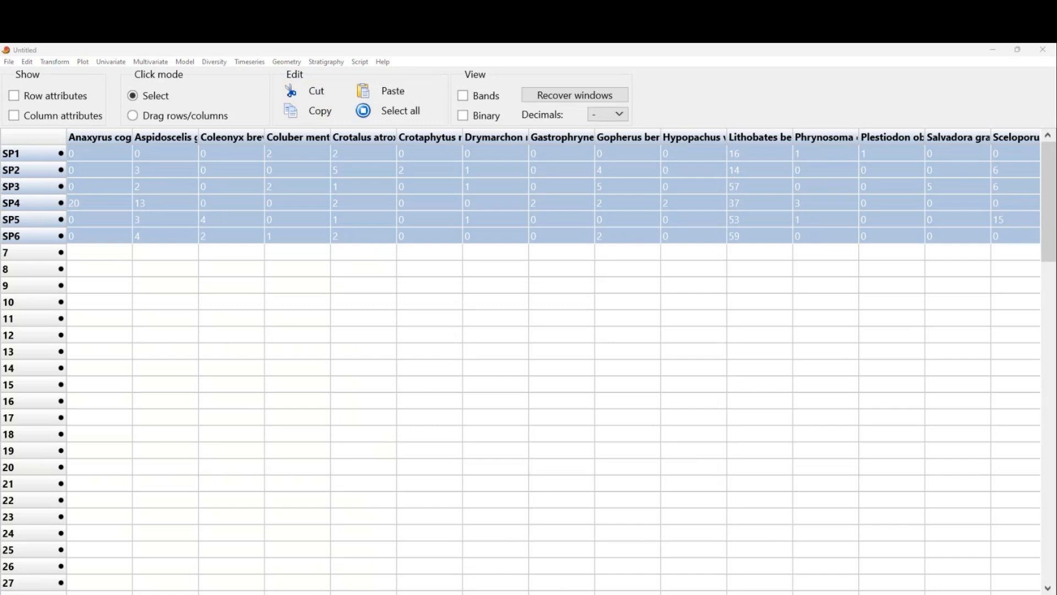
- Run classical hierarchical clustering on the selected SP1 to SP6 data, and move the results window clear of the first species columns
{"action": "left_click", "coordinate": [151, 62]}
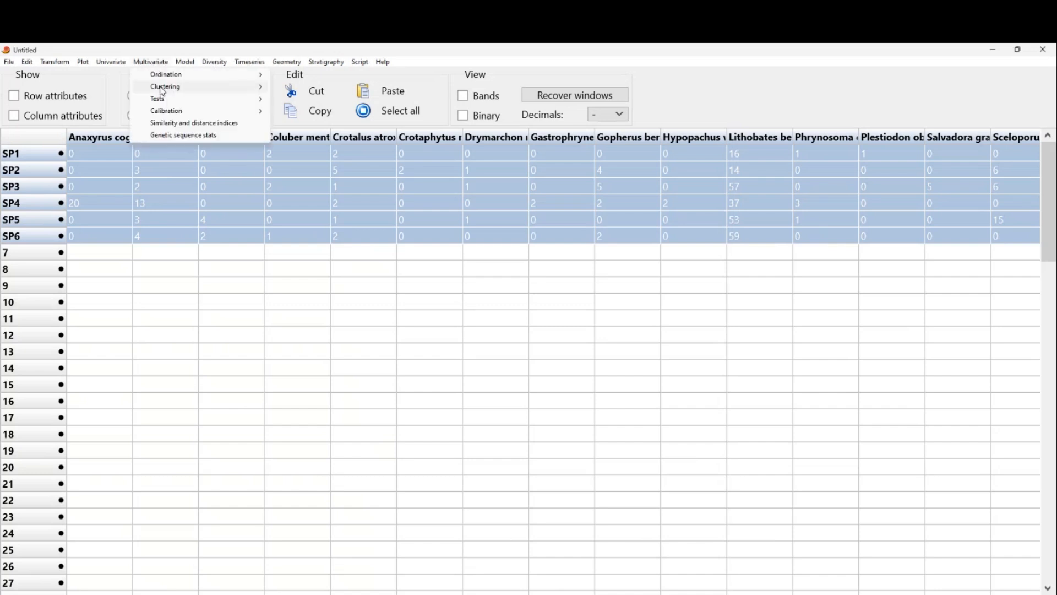
{"action": "left_click", "coordinate": [166, 86]}
{"action": "left_click_drag", "start_coordinate": [0, 250], "coordinate": [553, 140]}
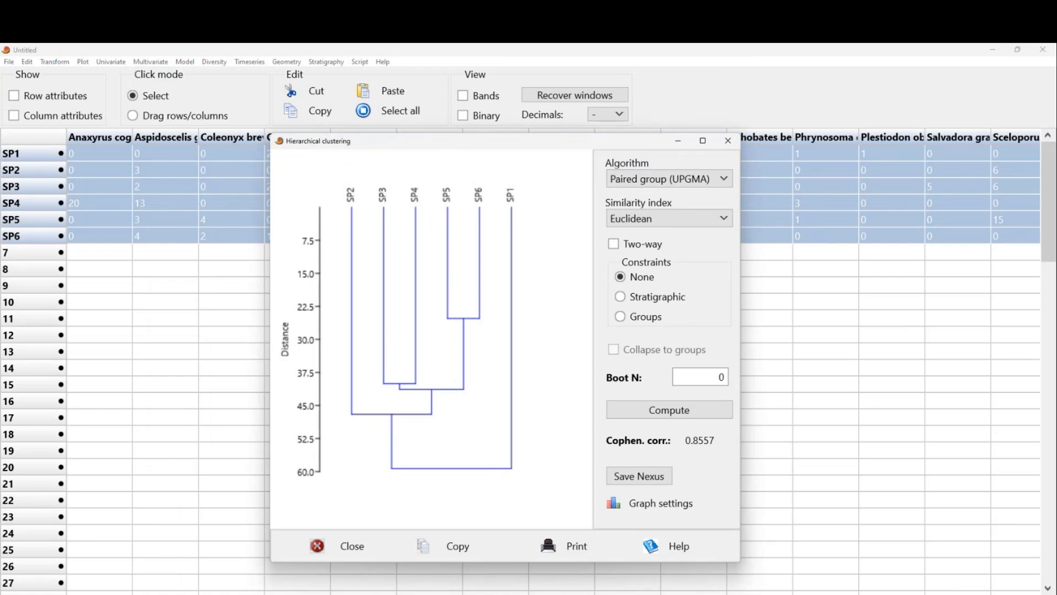
{"action": "left_click_drag", "start_coordinate": [447, 144], "coordinate": [627, 104]}
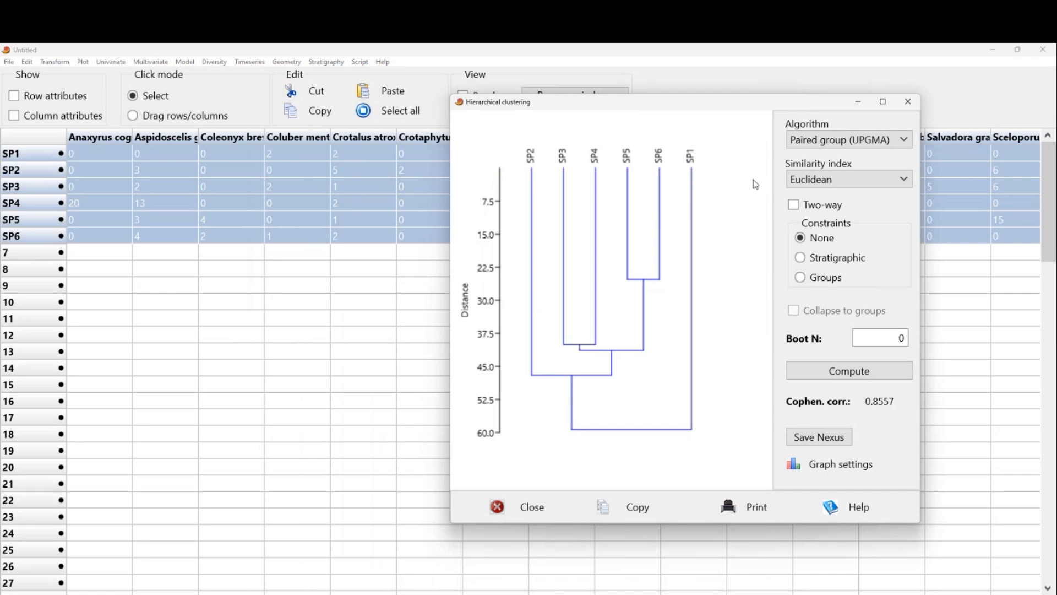
- Recompute the dendrogram with the Paired group (UPGMA) algorithm and the Jaccard similarity index
{"action": "left_click", "coordinate": [840, 140]}
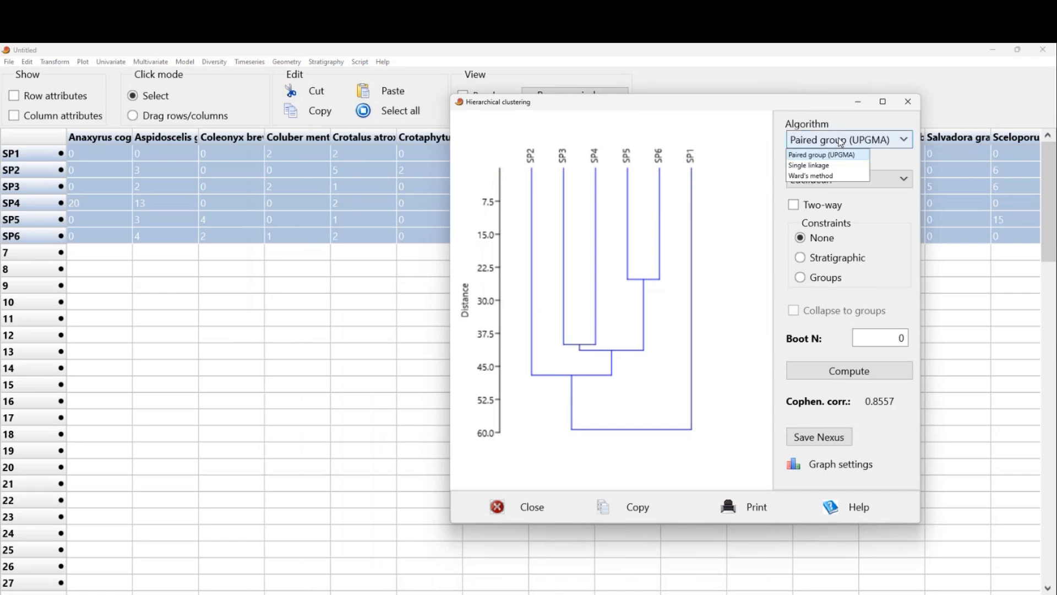
{"action": "left_click", "coordinate": [841, 142]}
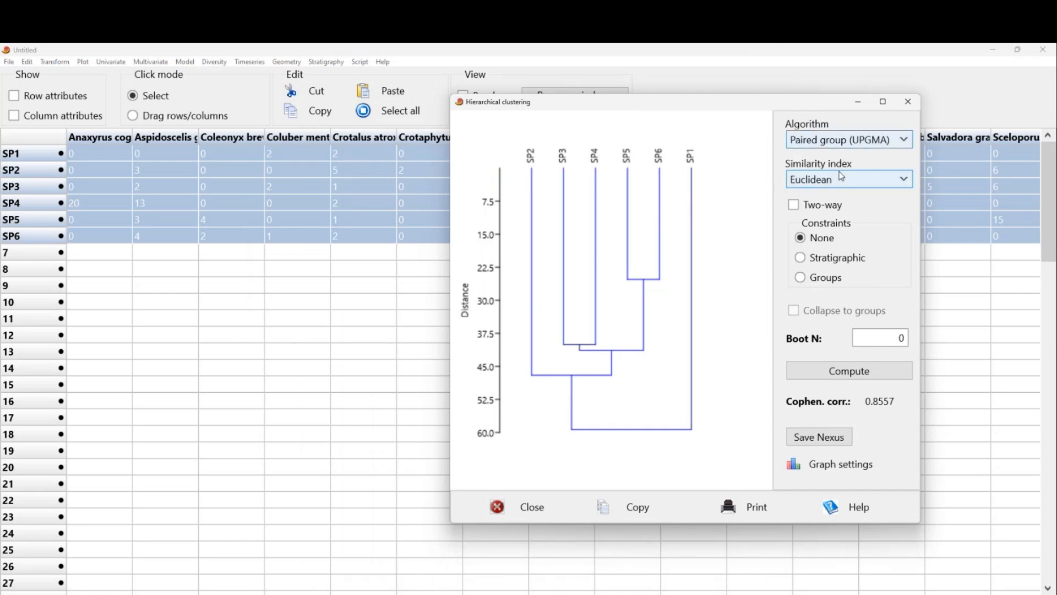
{"action": "left_click", "coordinate": [834, 177]}
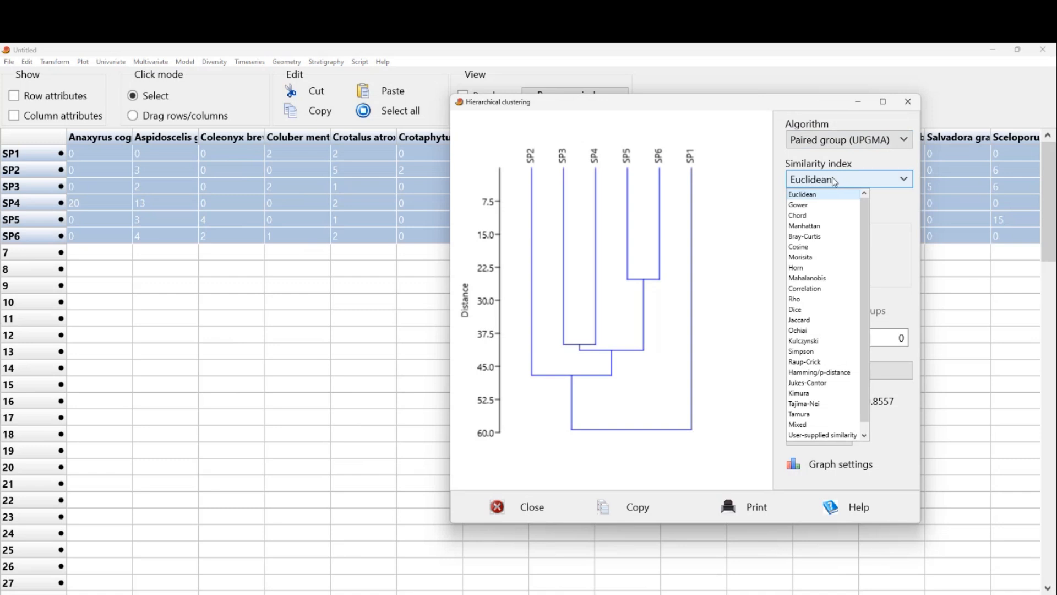
{"action": "left_click", "coordinate": [811, 320]}
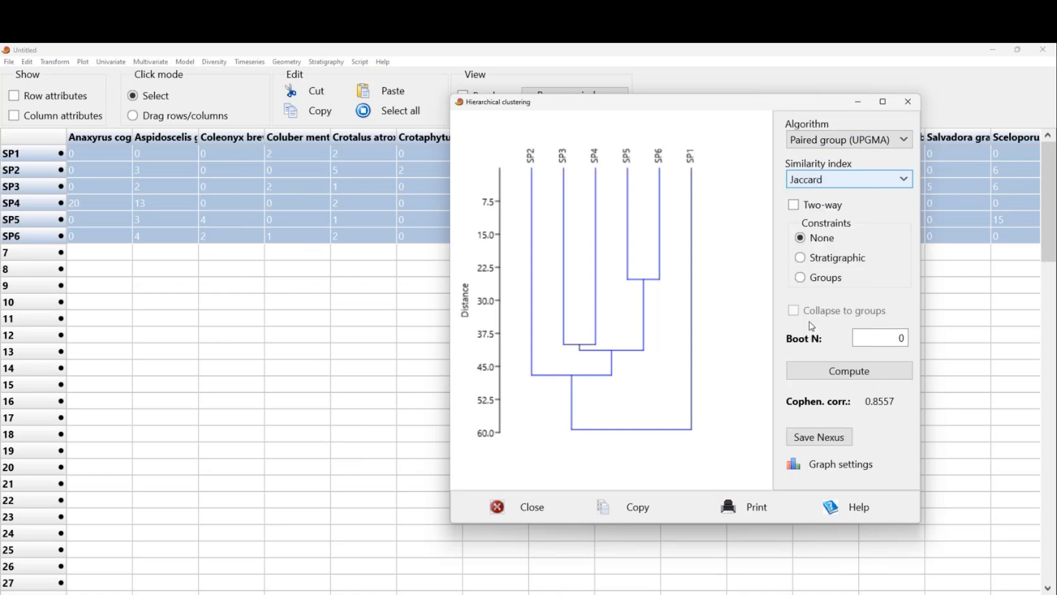
{"action": "left_click", "coordinate": [861, 373]}
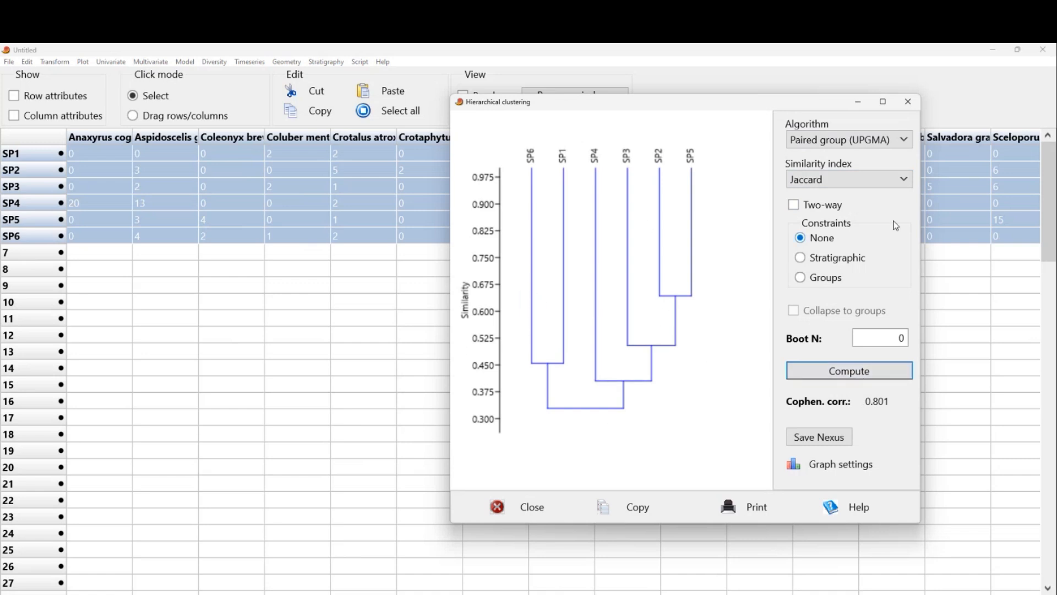
- Try the two-way clustering of sites and species, and return to the one-way dendrogram
{"action": "left_click", "coordinate": [794, 206]}
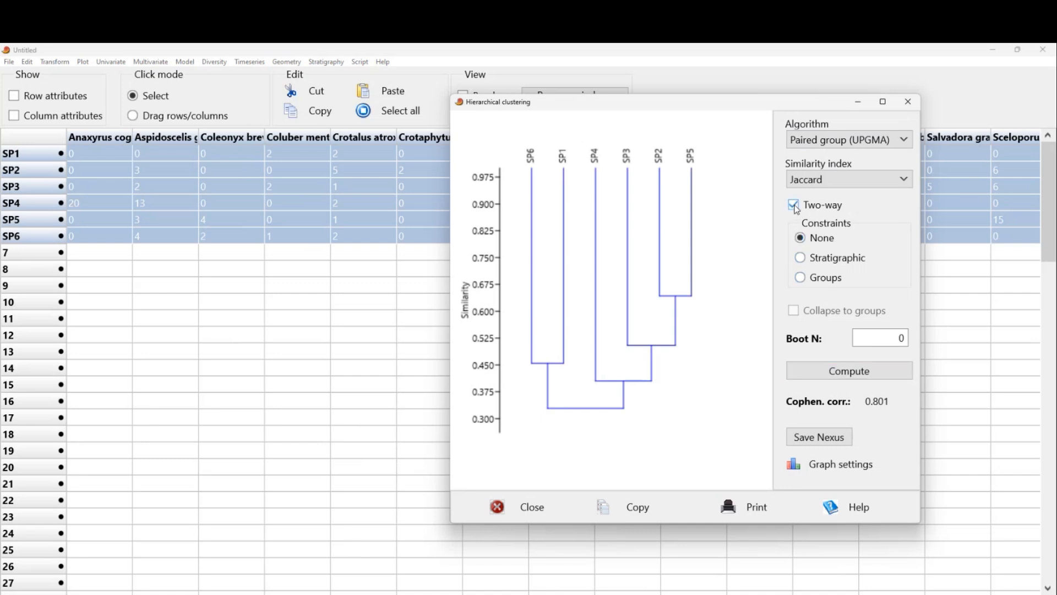
{"action": "left_click", "coordinate": [848, 371]}
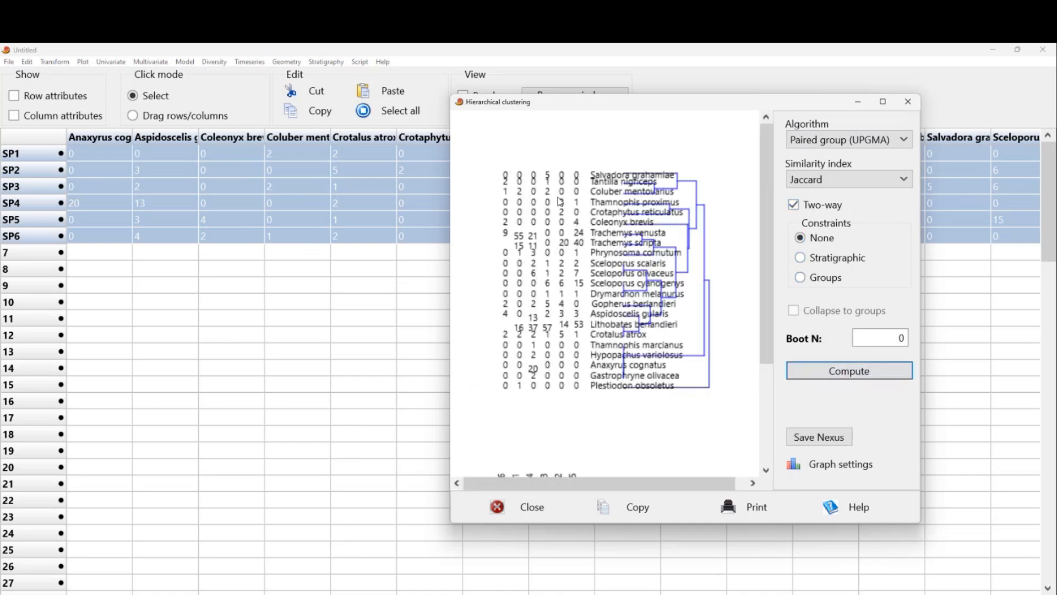
{"action": "left_click", "coordinate": [793, 206]}
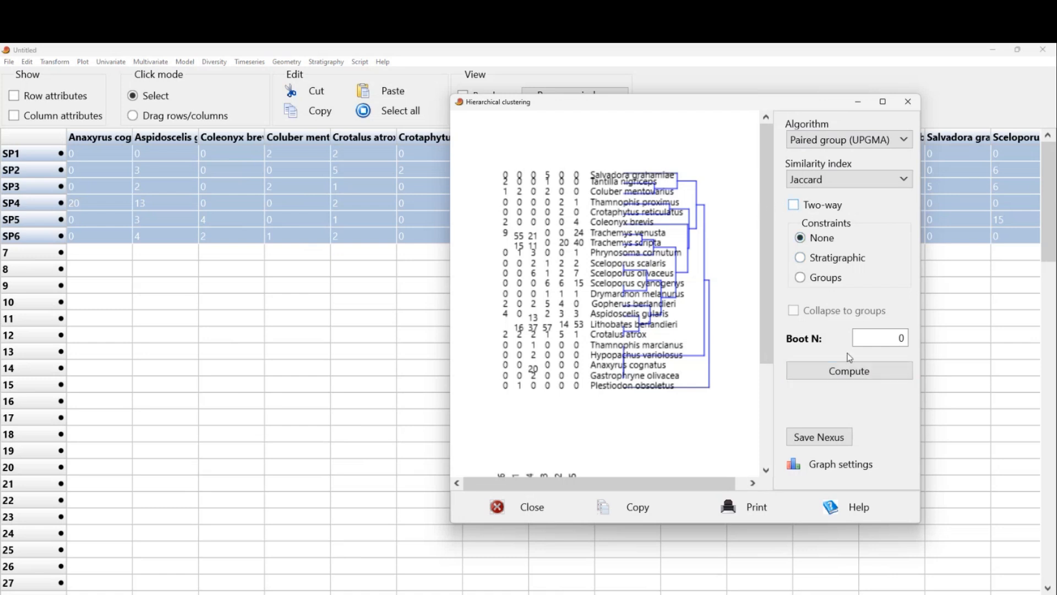
{"action": "left_click", "coordinate": [849, 370]}
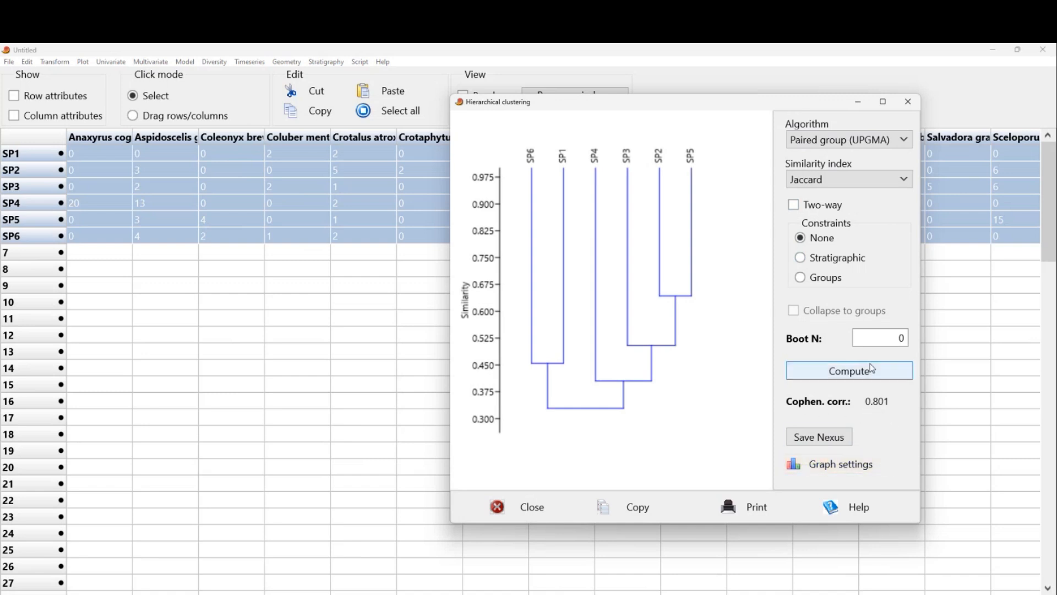
- Try a bootstrap number of 100 for the clustering, and set it back to 0
{"action": "left_click", "coordinate": [891, 340]}
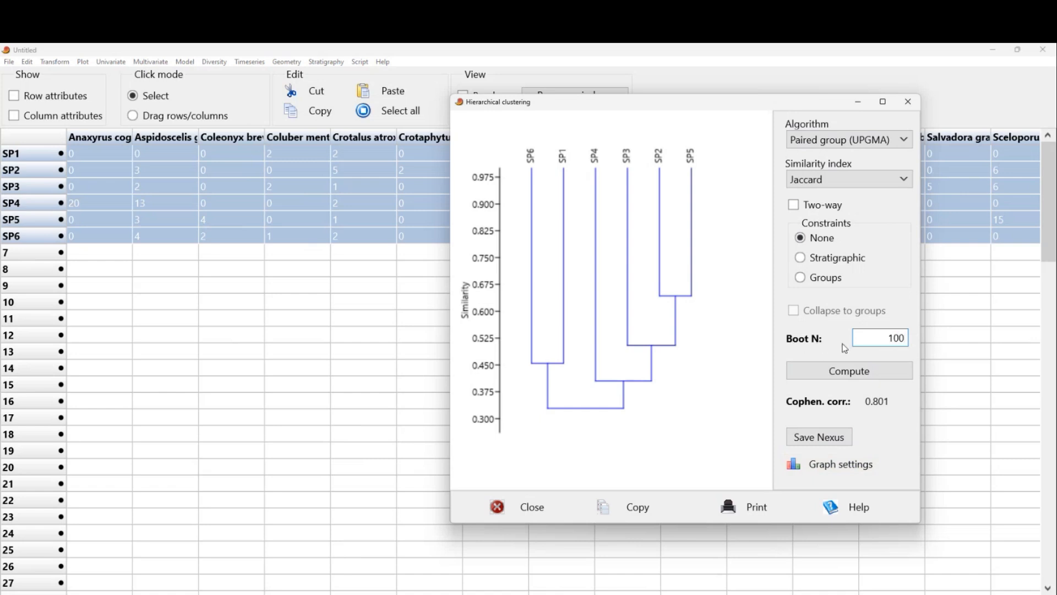
{"action": "double_click", "coordinate": [890, 337]}
{"action": "type", "text": "0"}
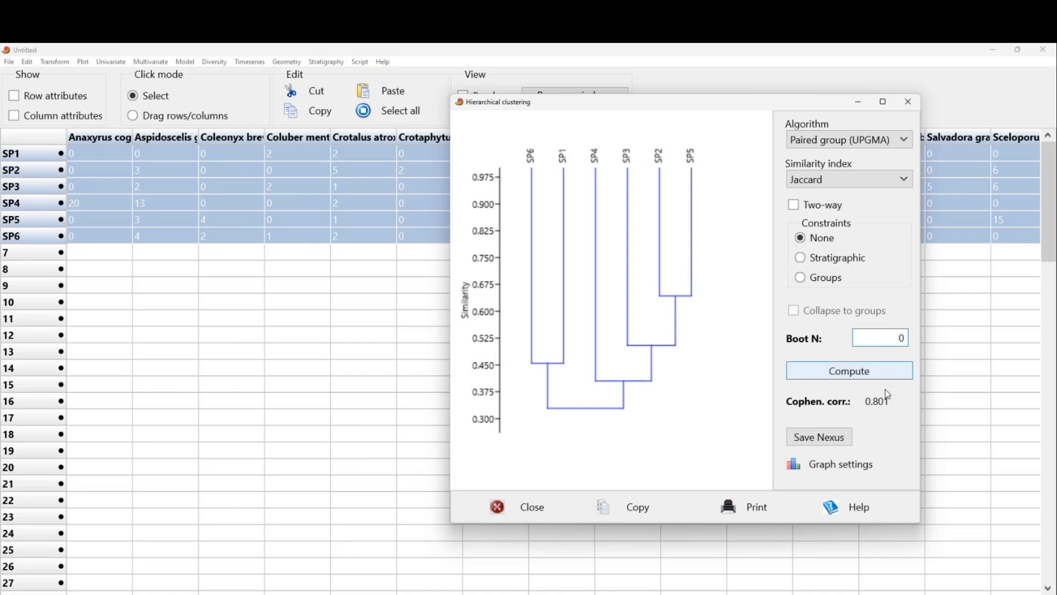
- Examine the dendrogram's graph preferences and available export formats, and close the clustering results
{"action": "left_click", "coordinate": [838, 465]}
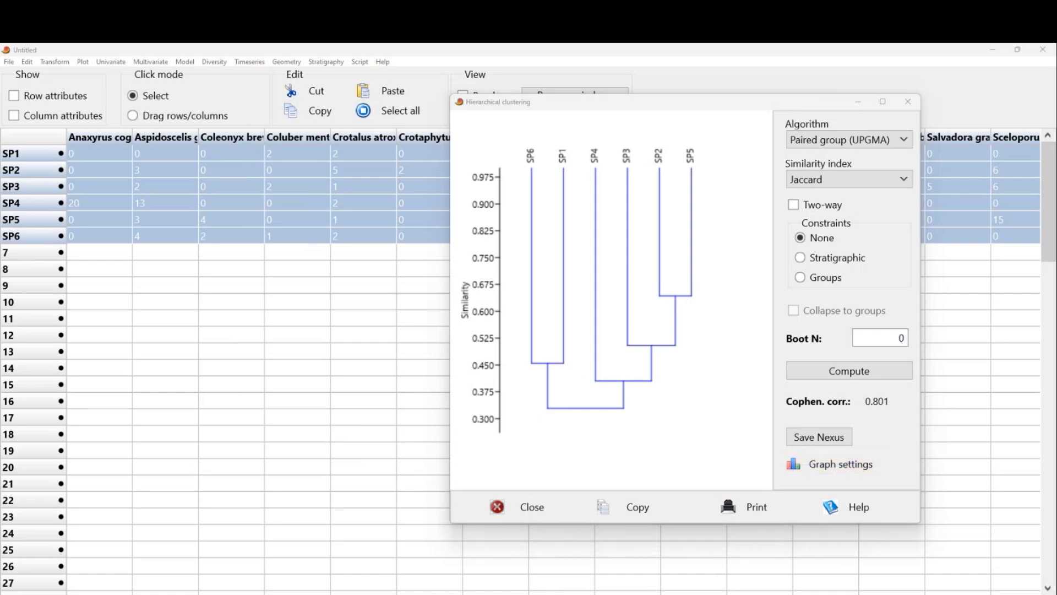
{"action": "left_click_drag", "start_coordinate": [0, 275], "coordinate": [683, 114]}
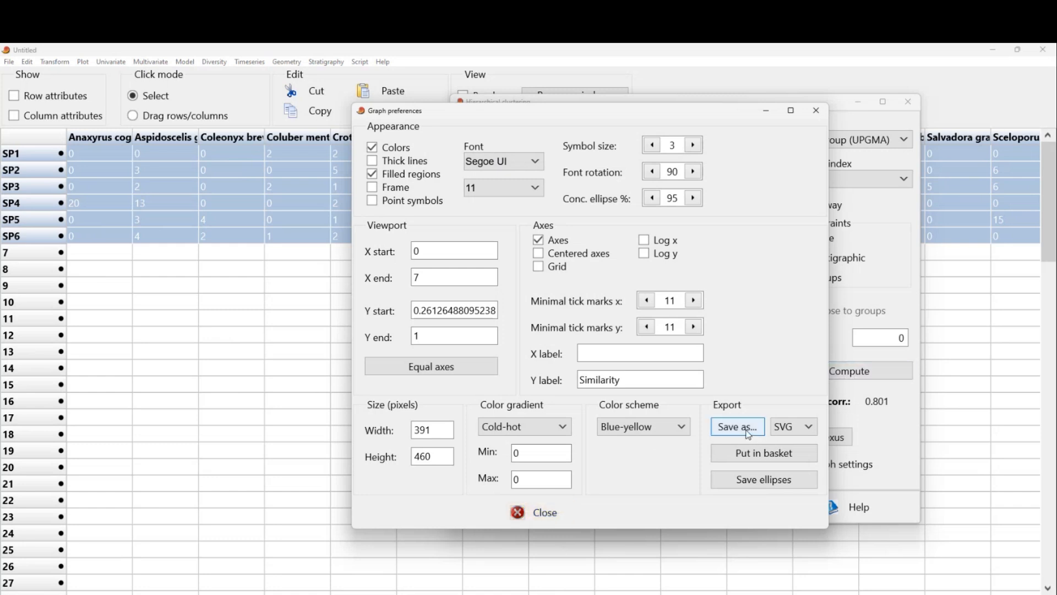
{"action": "left_click", "coordinate": [807, 428]}
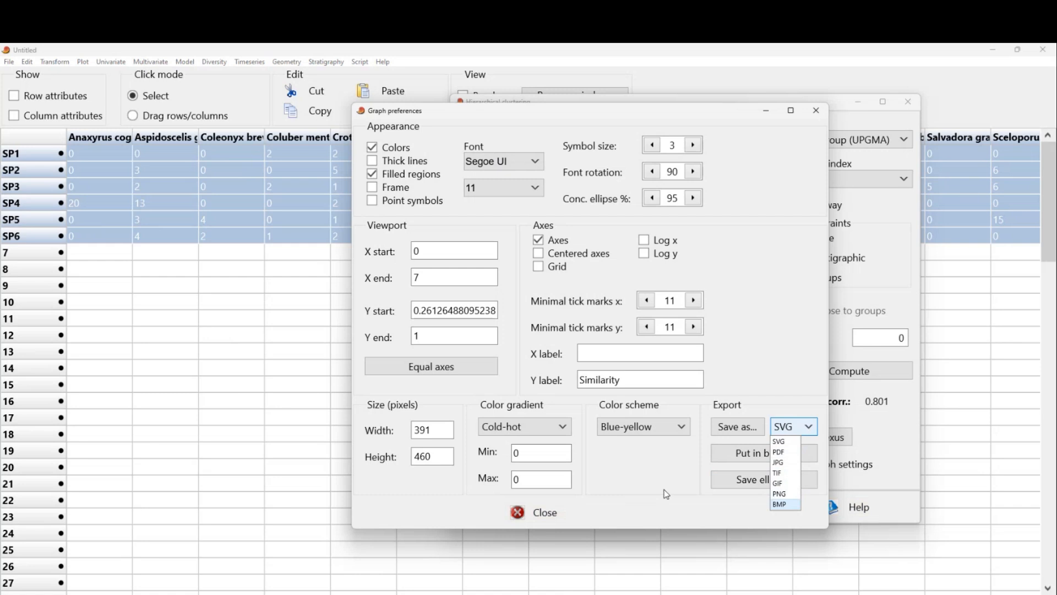
{"action": "left_click", "coordinate": [638, 482]}
{"action": "left_click", "coordinate": [794, 426]}
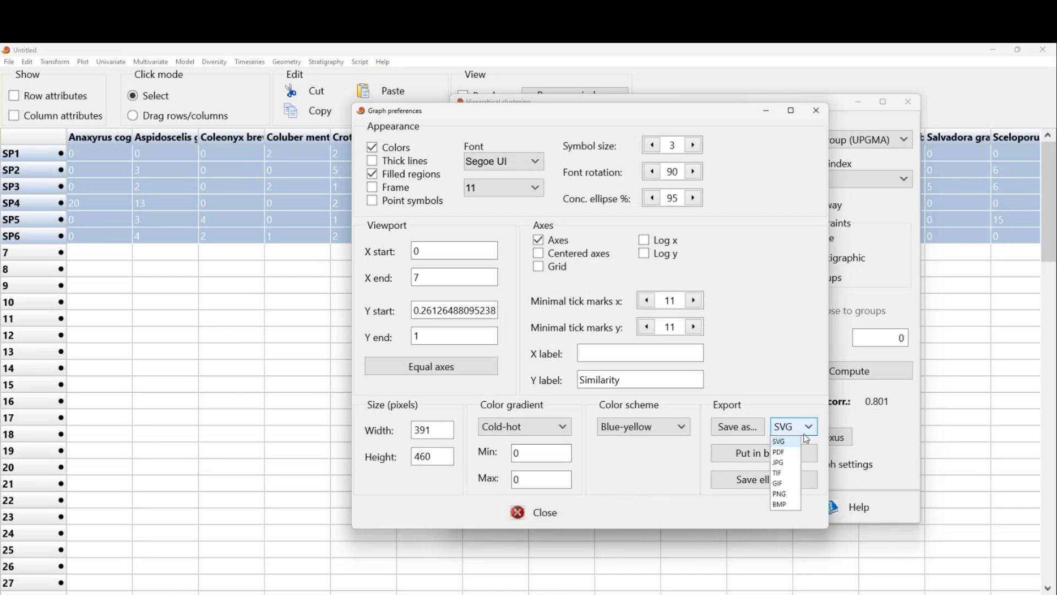
{"action": "left_click", "coordinate": [648, 498]}
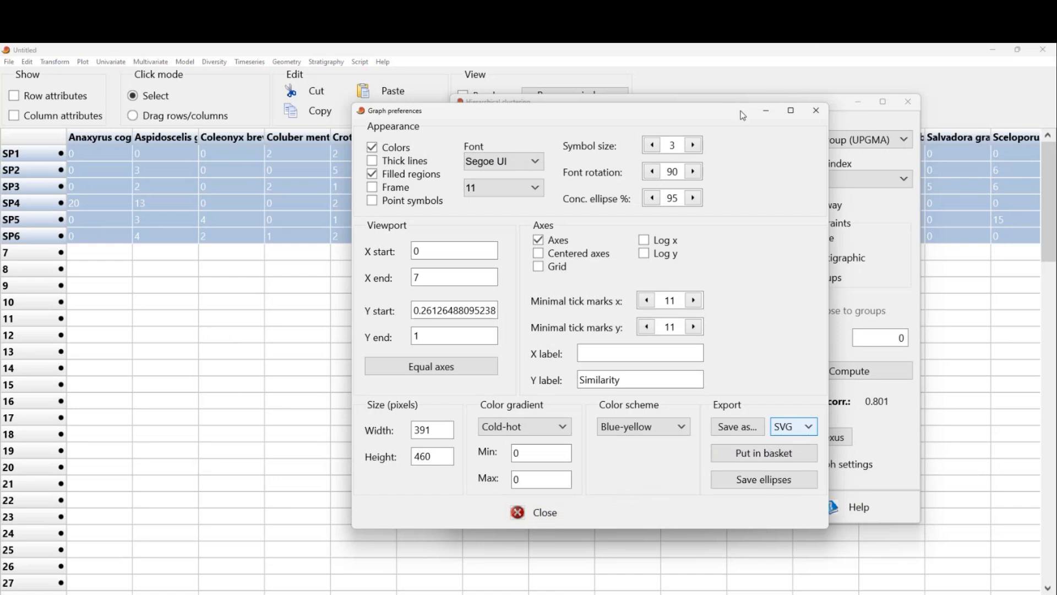
{"action": "left_click", "coordinate": [815, 110]}
{"action": "left_click", "coordinate": [908, 103]}
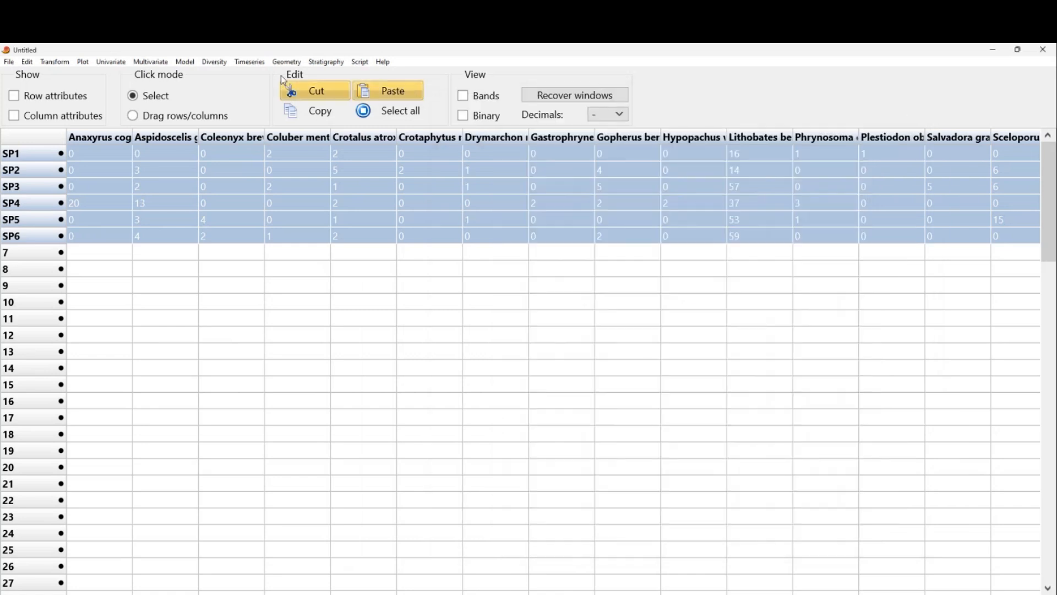
- Run a SHE analysis on the selected SP1 to SP6 abundance data
{"action": "left_click", "coordinate": [250, 62]}
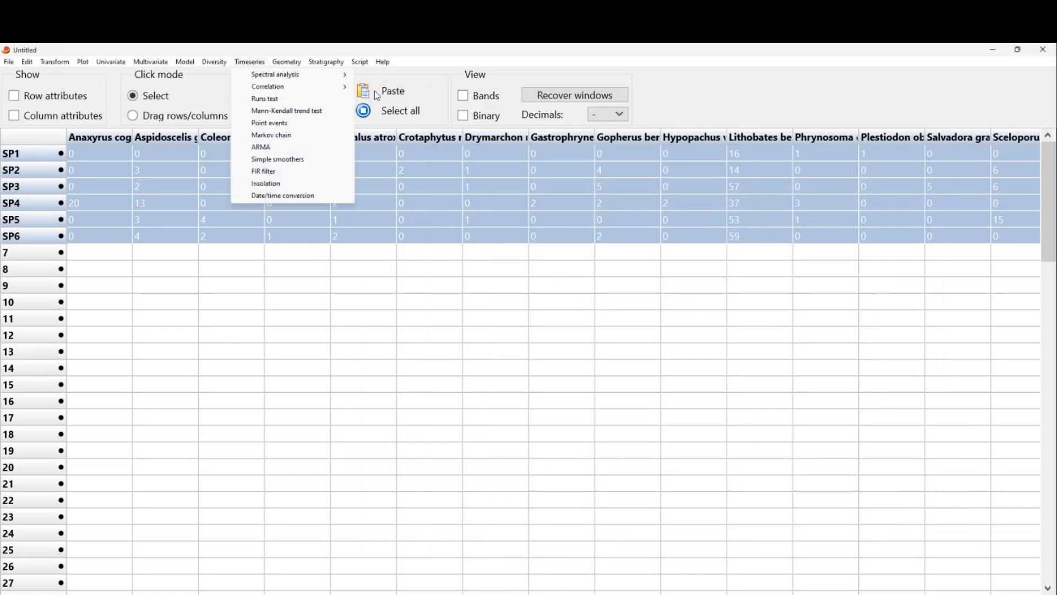
{"action": "mouse_move", "coordinate": [309, 79]}
{"action": "mouse_move", "coordinate": [206, 64]}
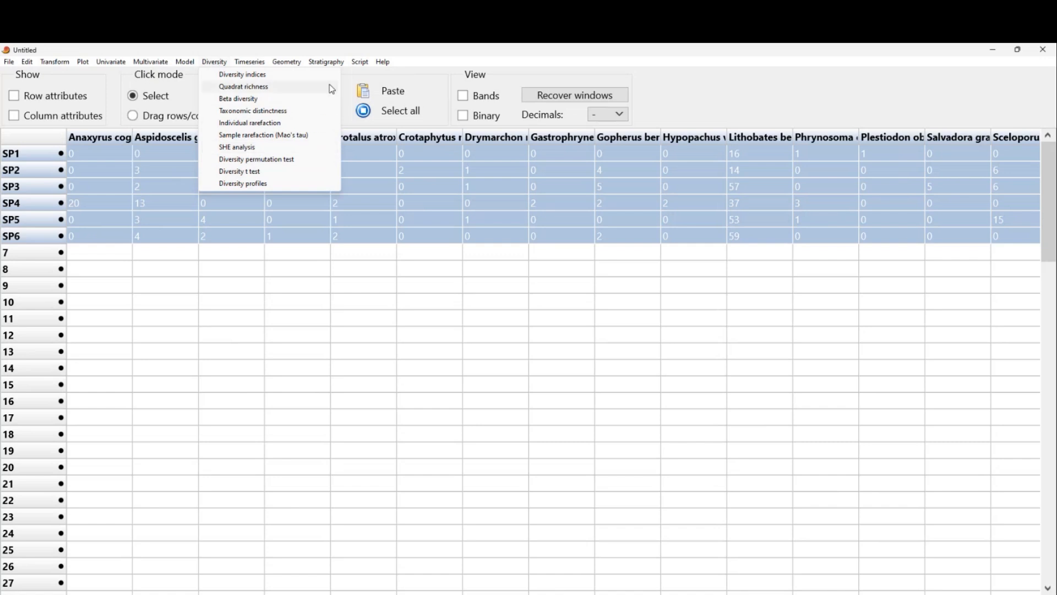
{"action": "left_click", "coordinate": [227, 148]}
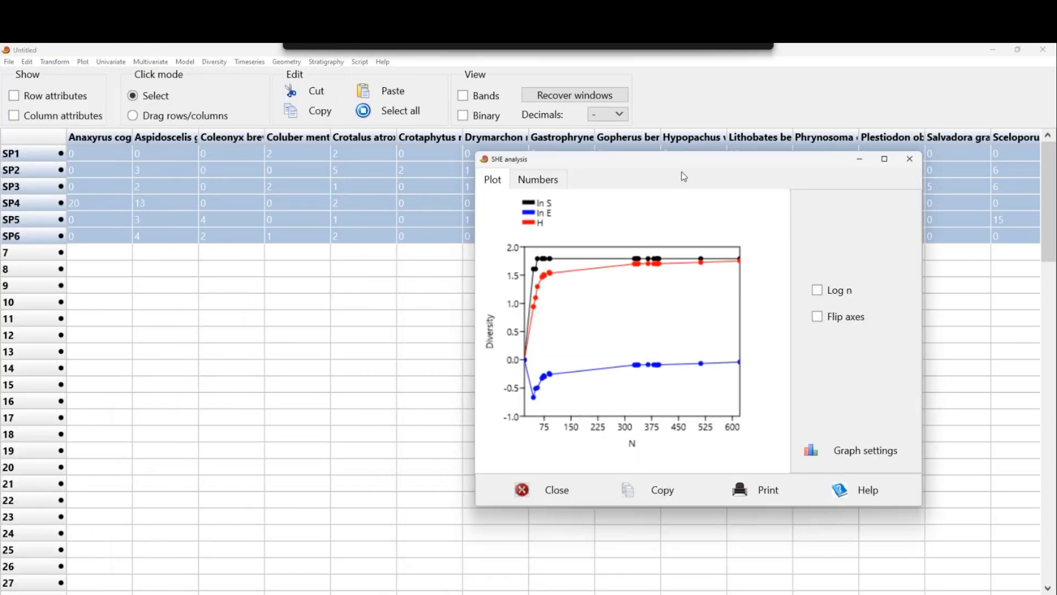
{"action": "left_click_drag", "start_coordinate": [682, 162], "coordinate": [597, 162]}
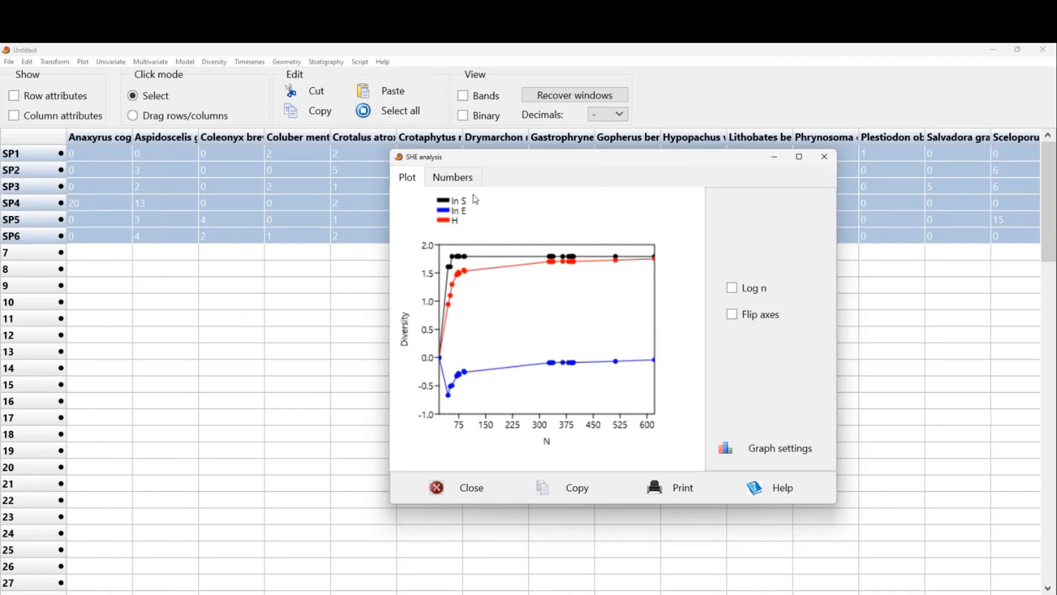
- Review the SHE analysis numbers, and preview the plot with Log n and with flipped axes, leaving both options off
{"action": "left_click", "coordinate": [447, 176]}
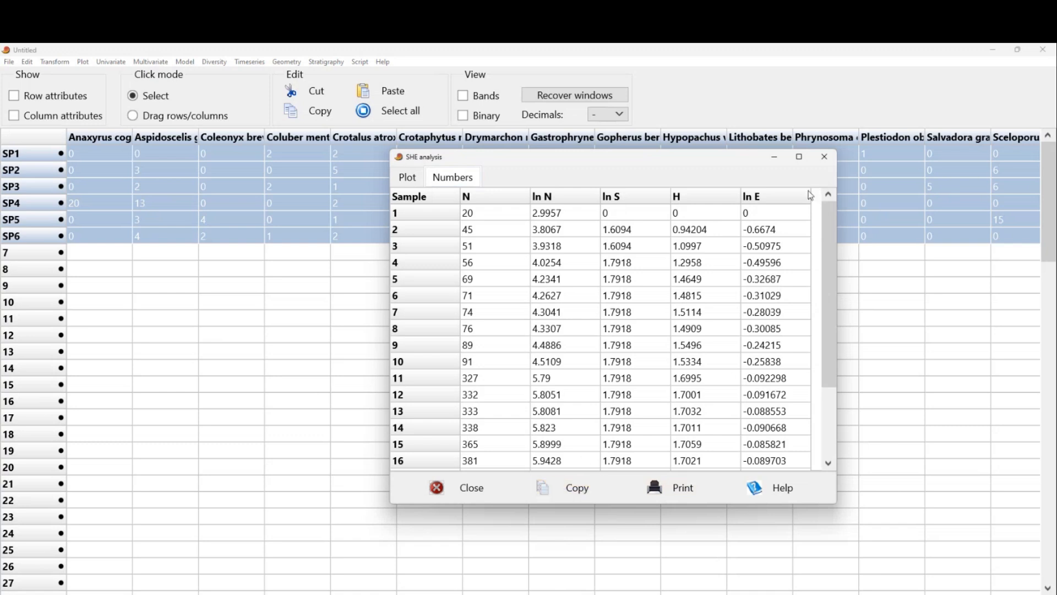
{"action": "left_click", "coordinate": [407, 176]}
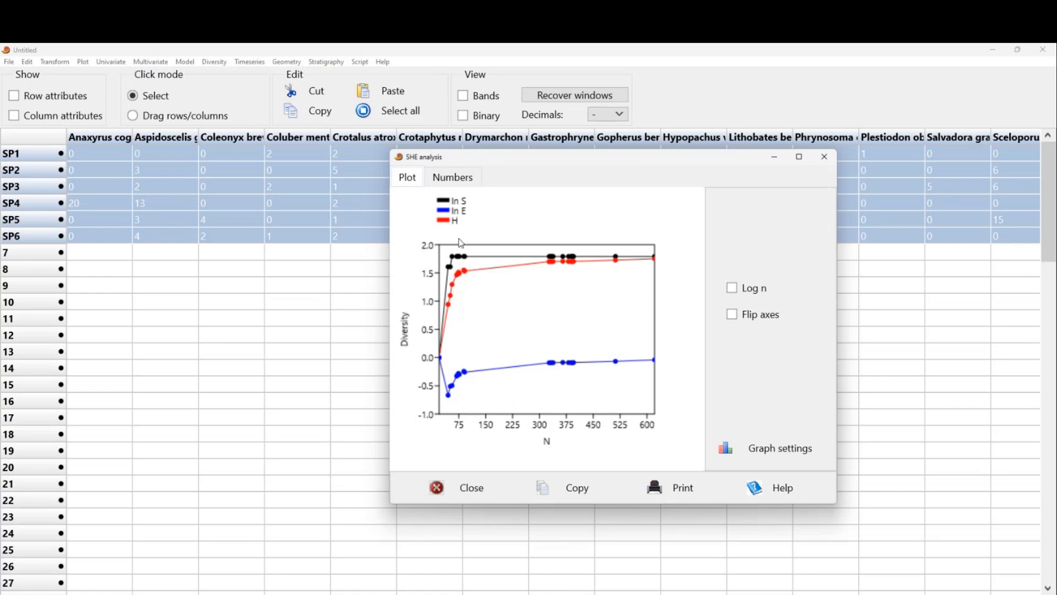
{"action": "left_click", "coordinate": [732, 288]}
{"action": "left_click", "coordinate": [733, 288]}
{"action": "left_click", "coordinate": [732, 315]}
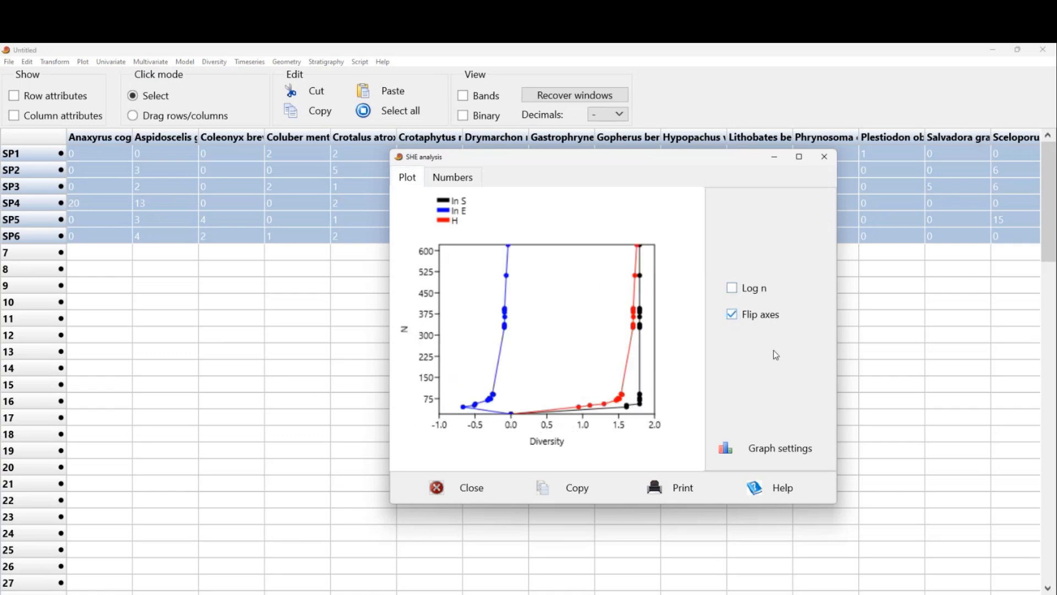
{"action": "left_click", "coordinate": [732, 314]}
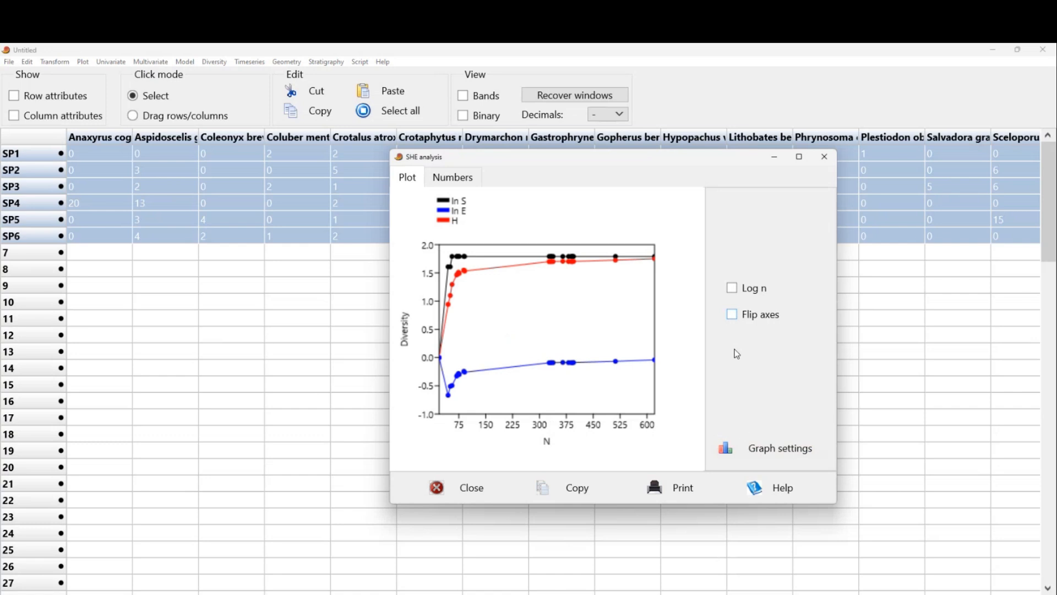
- Look over the SHE plot's graph preferences, and close the SHE analysis
{"action": "left_click", "coordinate": [781, 459]}
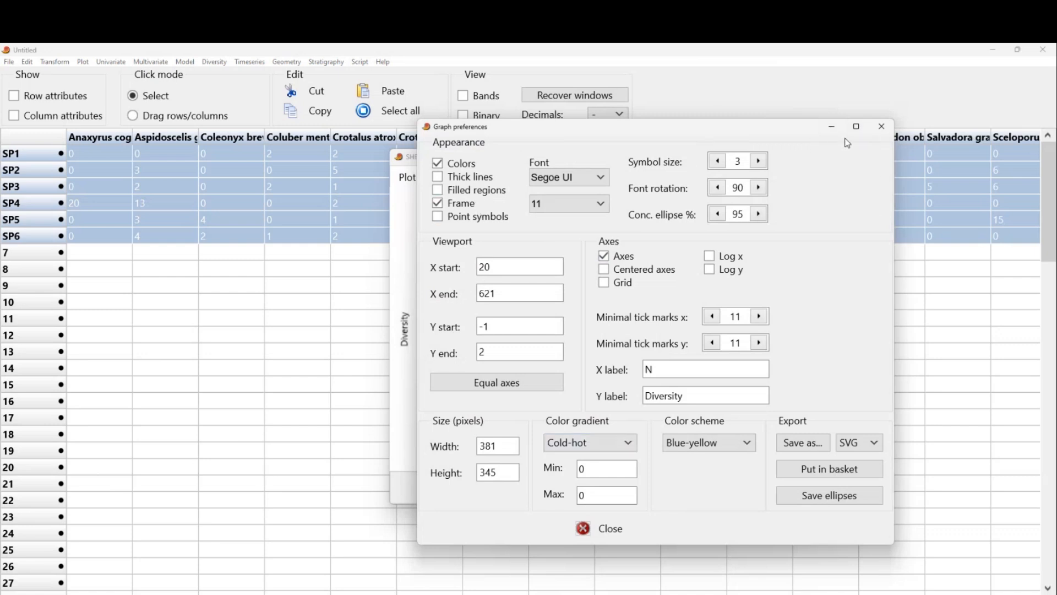
{"action": "left_click", "coordinate": [881, 126]}
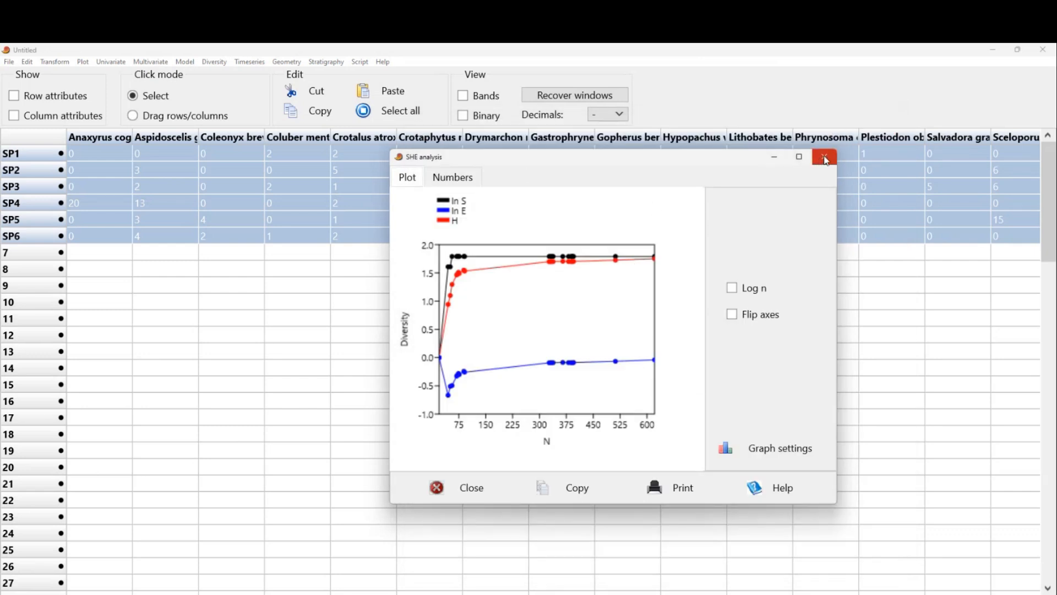
{"action": "left_click", "coordinate": [825, 158]}
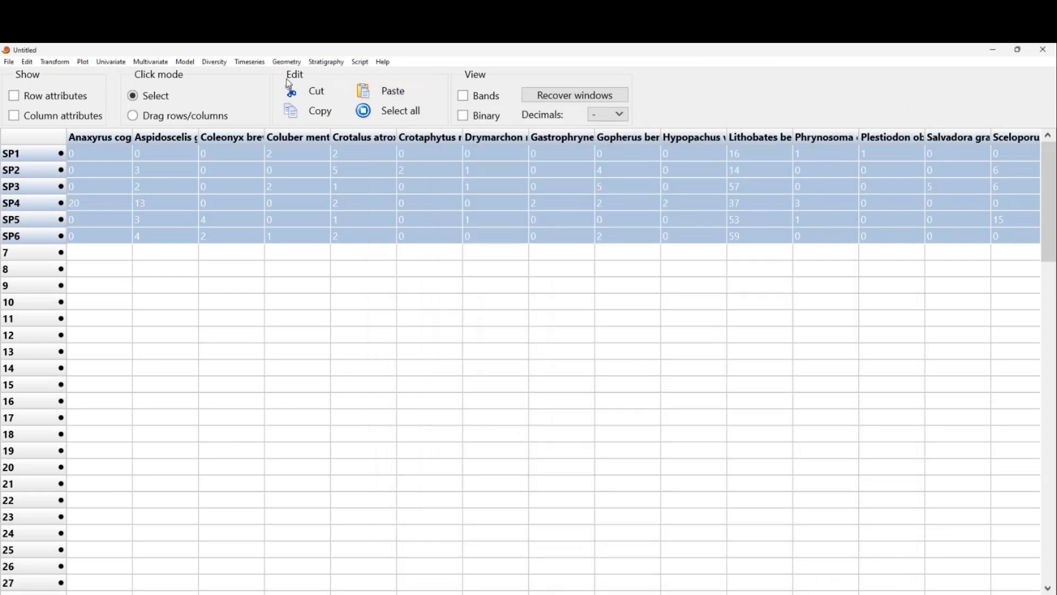
- Compute the alpha diversity indices for the selected data, and widen the results window to show more species columns
{"action": "left_click", "coordinate": [219, 65]}
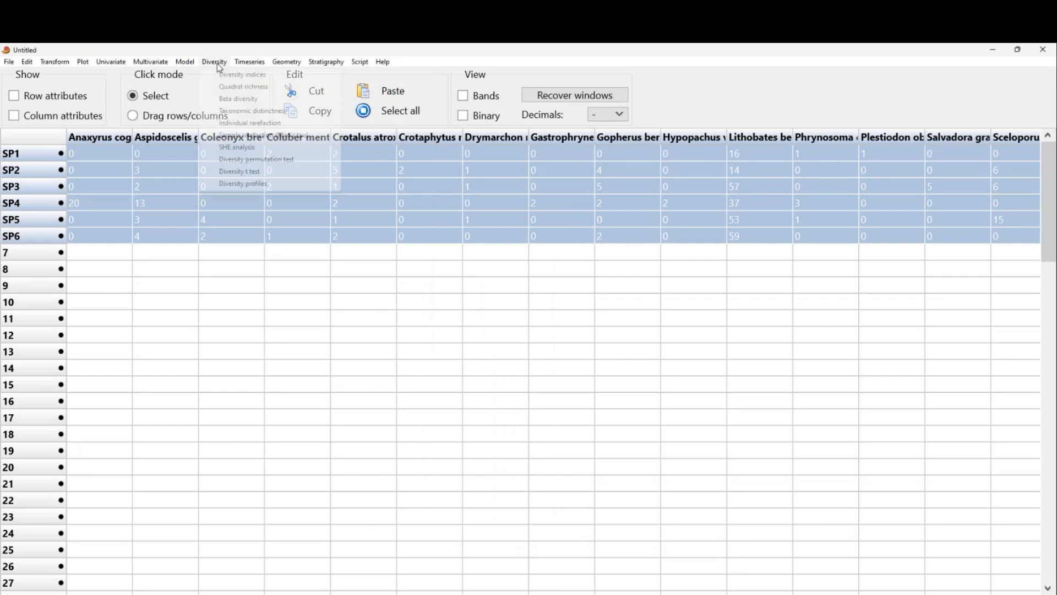
{"action": "left_click", "coordinate": [241, 80]}
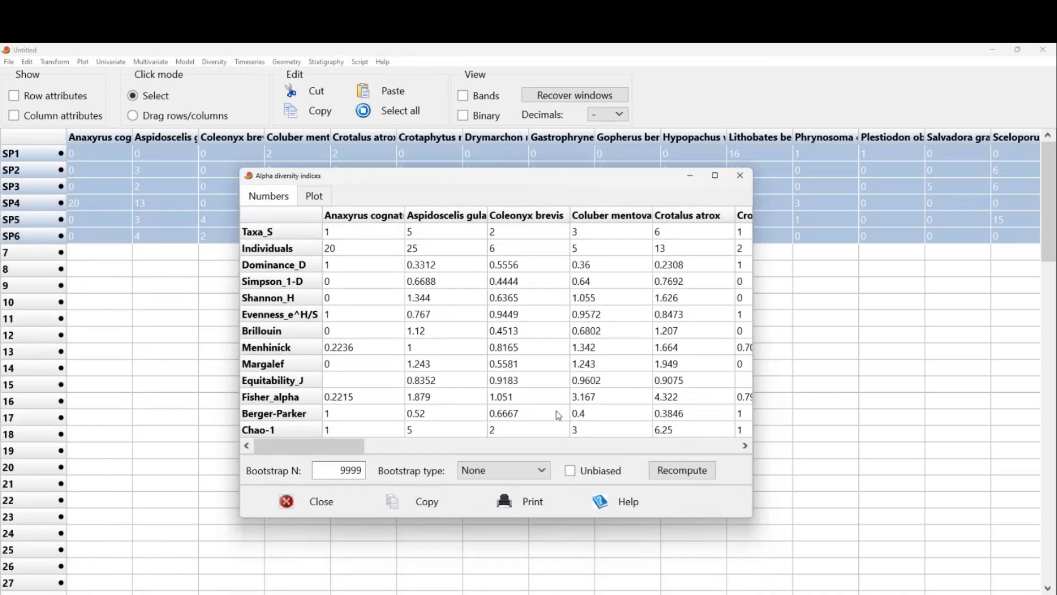
{"action": "left_click_drag", "start_coordinate": [756, 401], "coordinate": [1019, 396]}
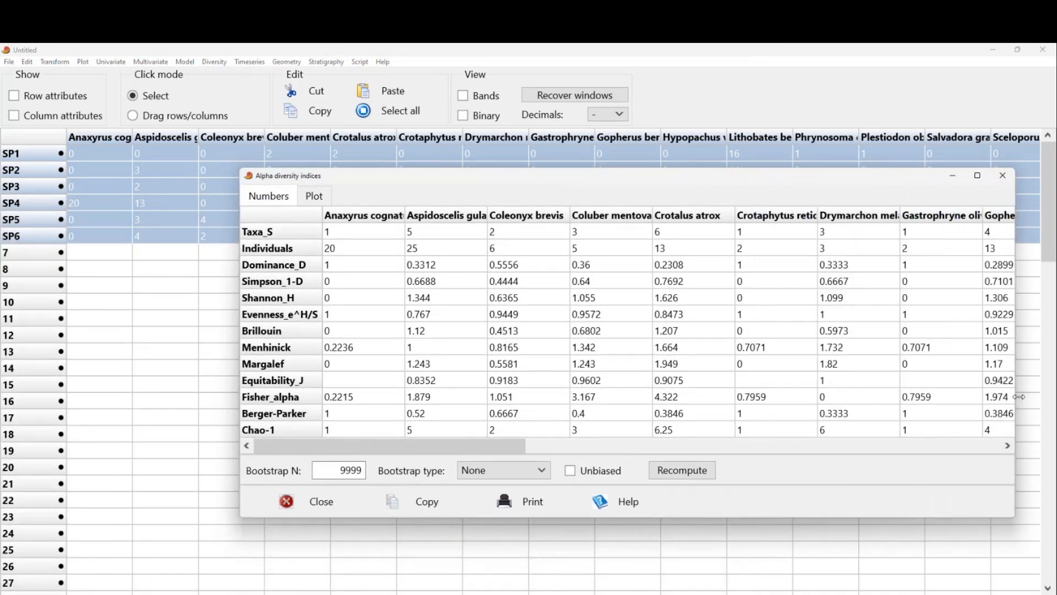